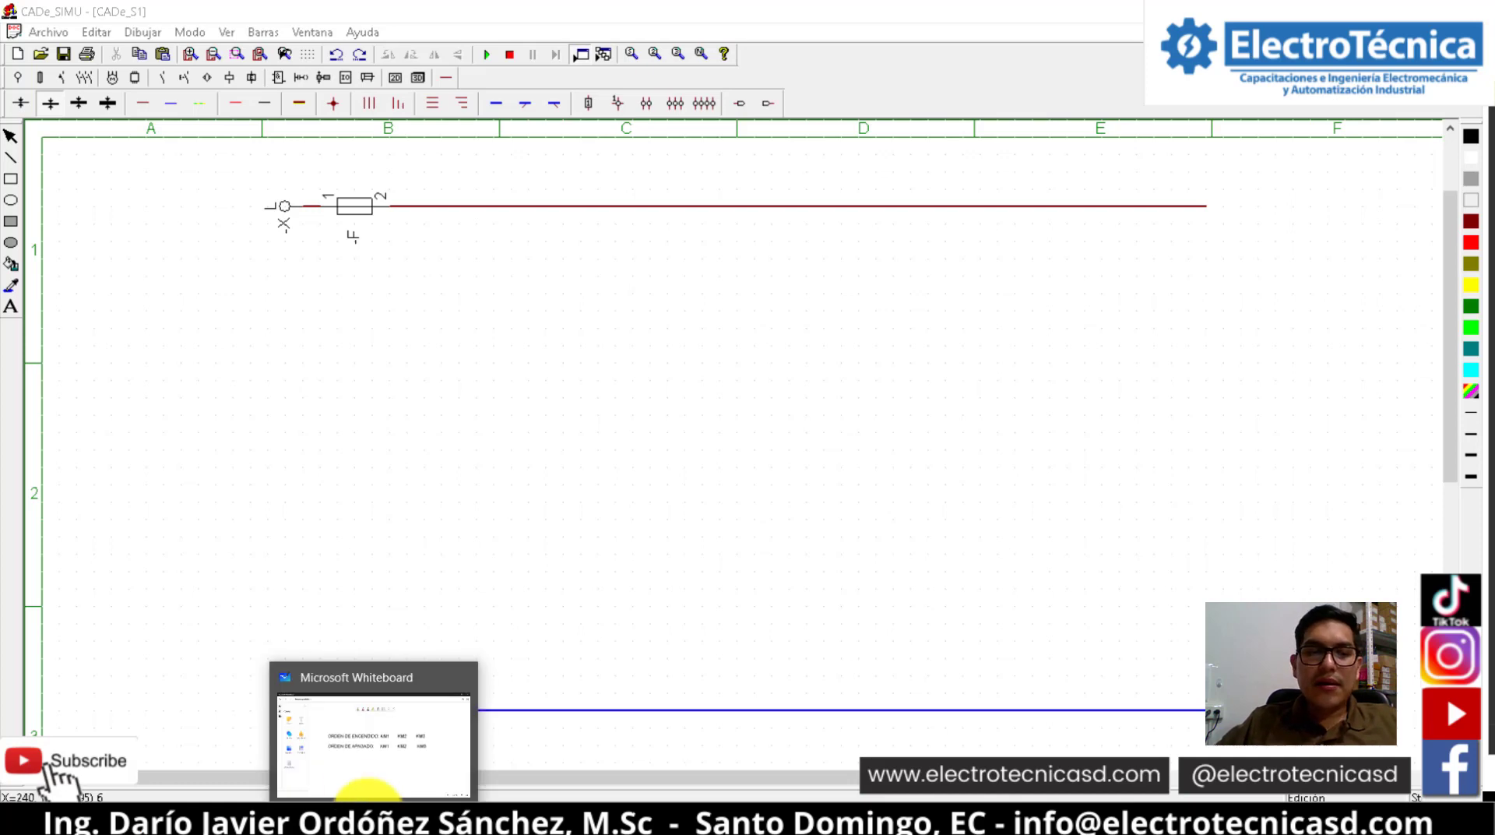
Switch to Microsoft Whiteboard, close the Crear panel and select the ORDEN DE ENCENDIDO and ORDEN DE APAGADO notes
{"action": "left_click", "coordinate": [370, 790]}
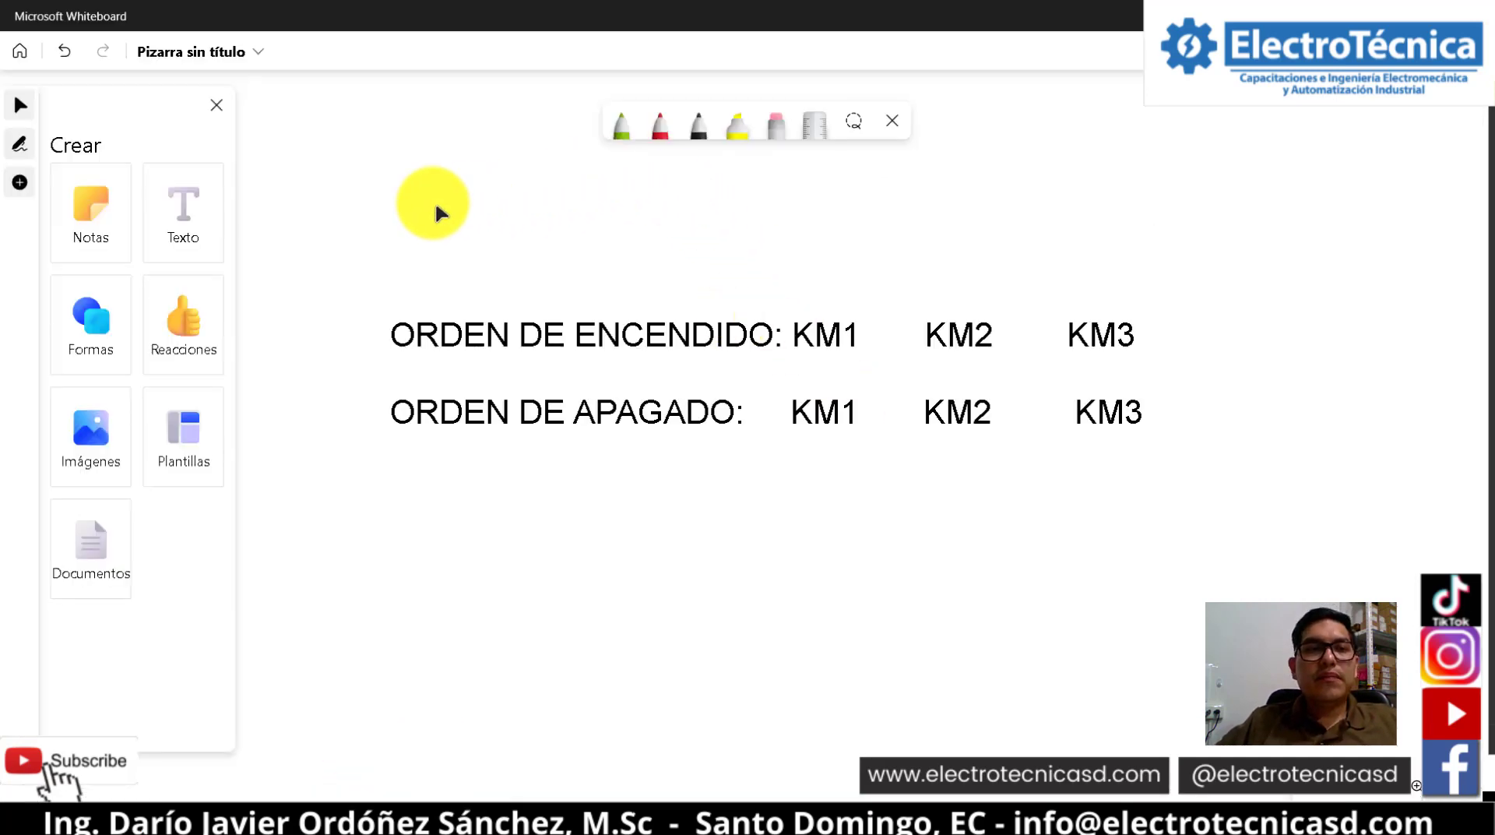
{"action": "left_click", "coordinate": [216, 105]}
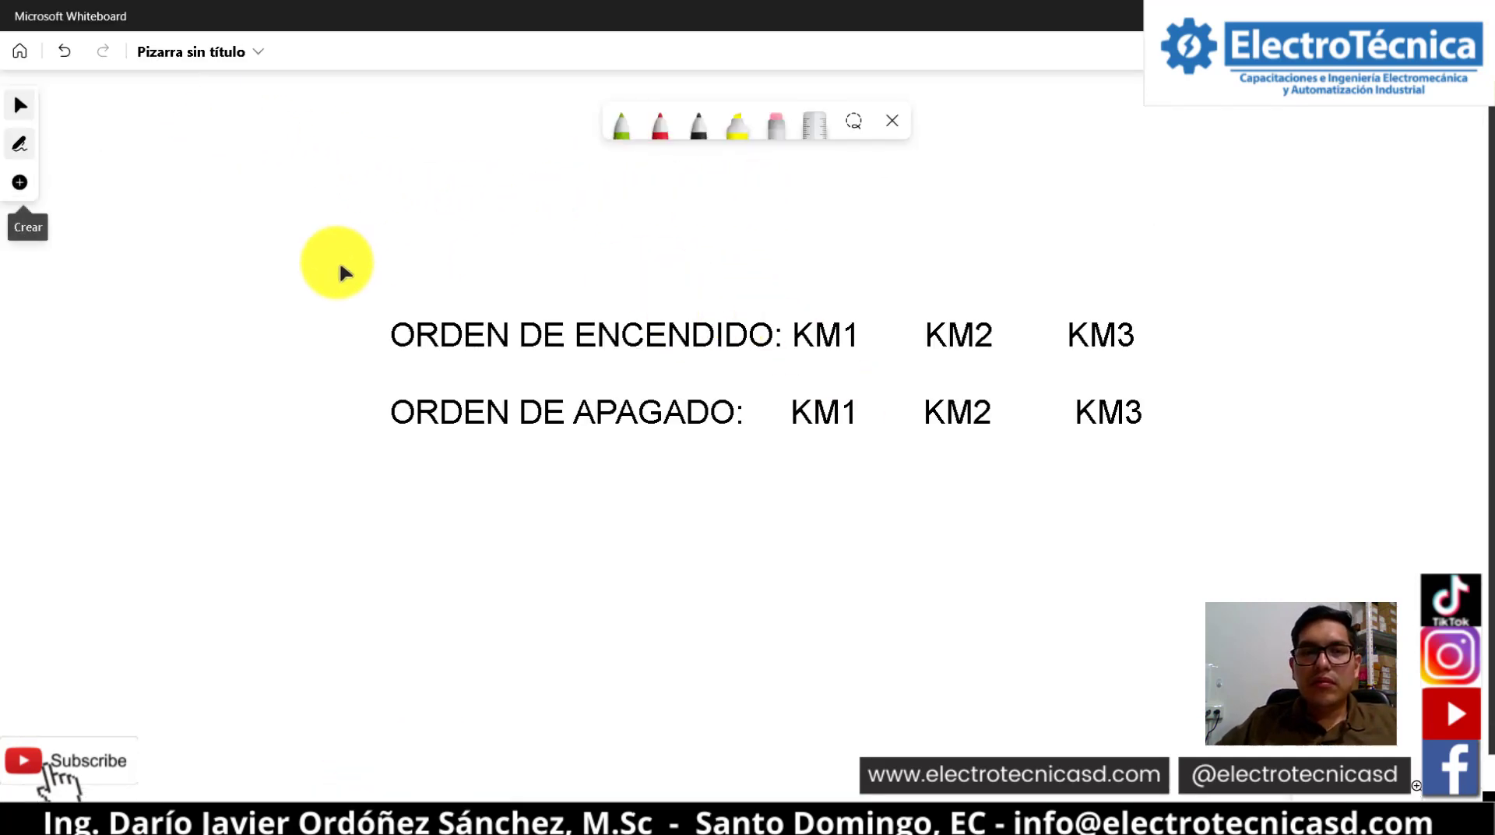
{"action": "left_click_drag", "start_coordinate": [285, 295], "coordinate": [243, 310]}
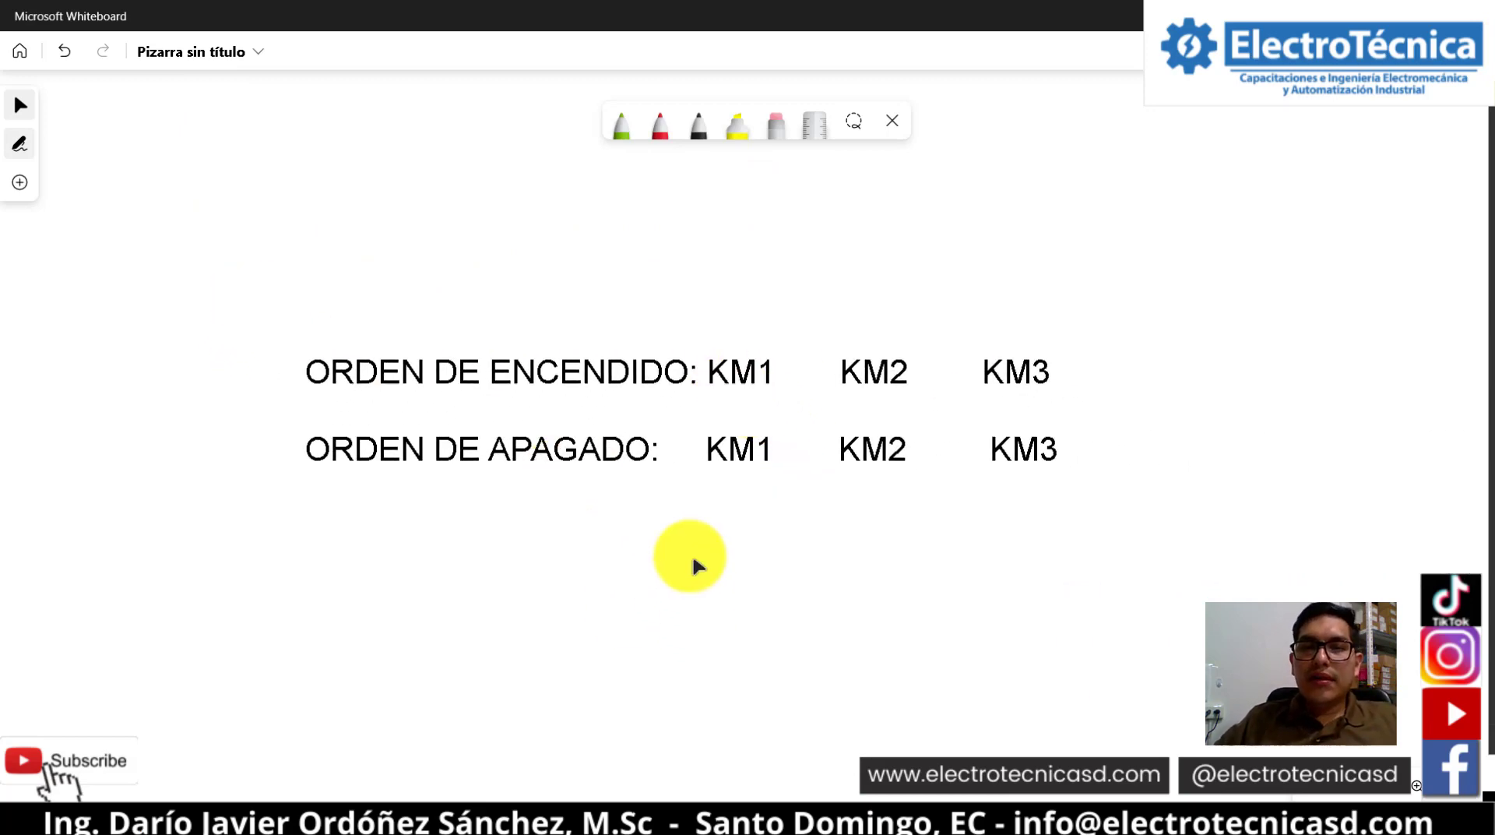
{"action": "left_click", "coordinate": [738, 379]}
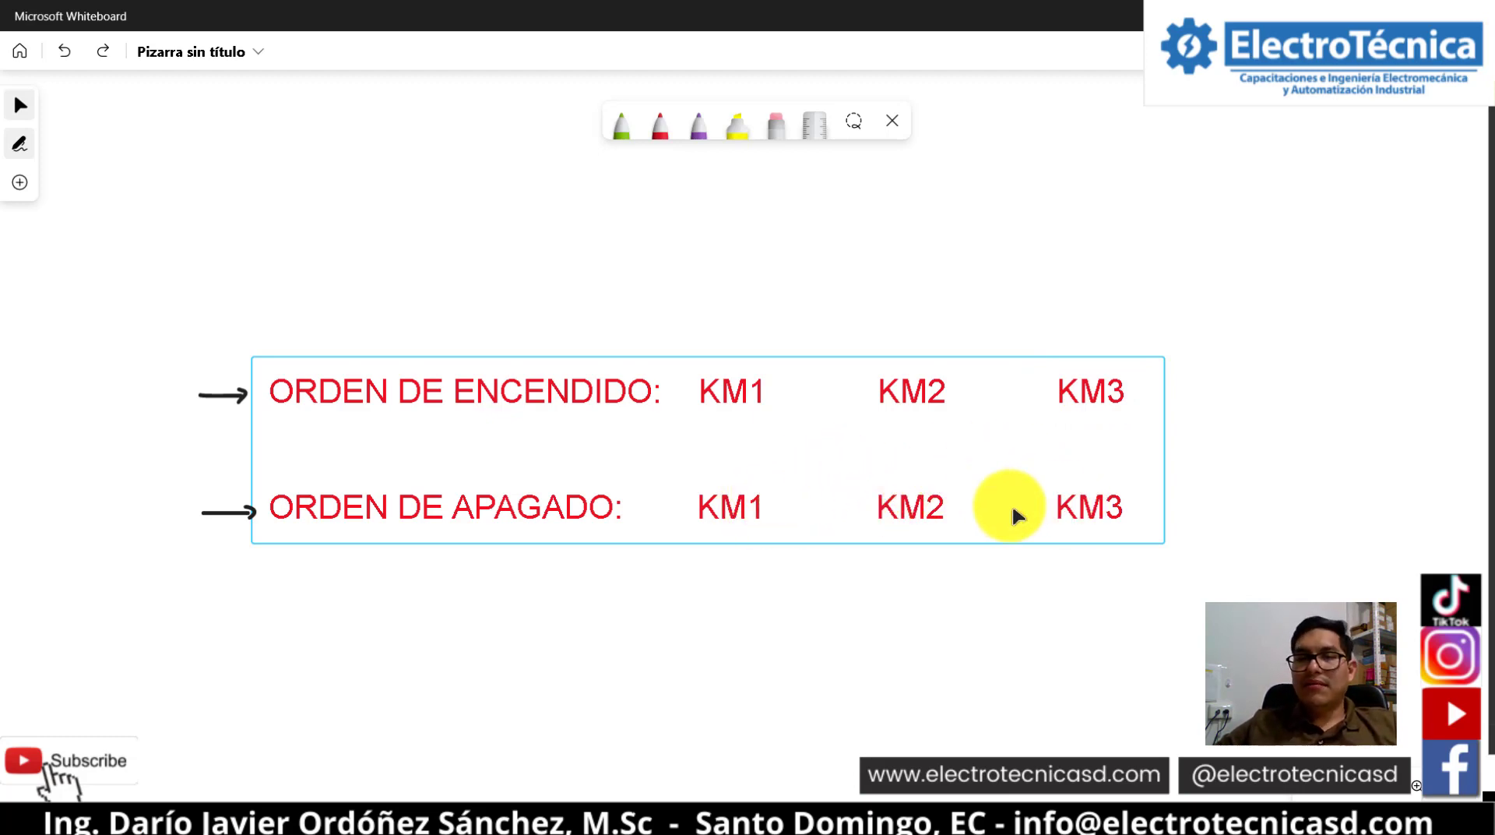
Draw purple arrows above the ORDEN DE ENCENDIDO row from KM1 to KM2 and from KM2 to KM3
{"action": "left_click", "coordinate": [662, 124]}
{"action": "left_click", "coordinate": [697, 128]}
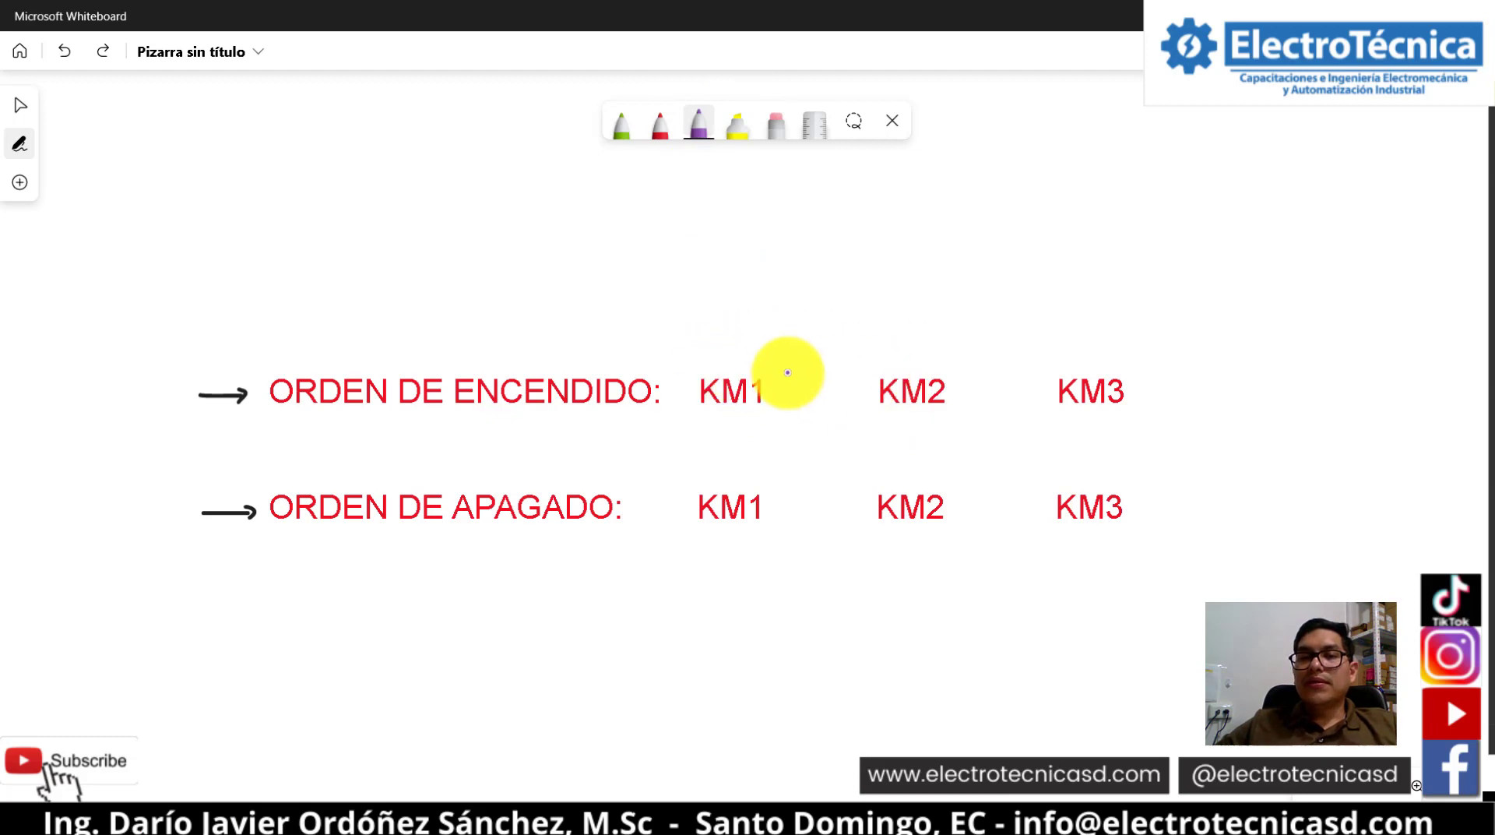
{"action": "mouse_move", "coordinate": [723, 366]}
{"action": "left_mouse_down"}
{"action": "mouse_move", "coordinate": [761, 324]}
{"action": "mouse_move", "coordinate": [846, 351]}
{"action": "mouse_move", "coordinate": [1074, 344]}
{"action": "left_mouse_up"}
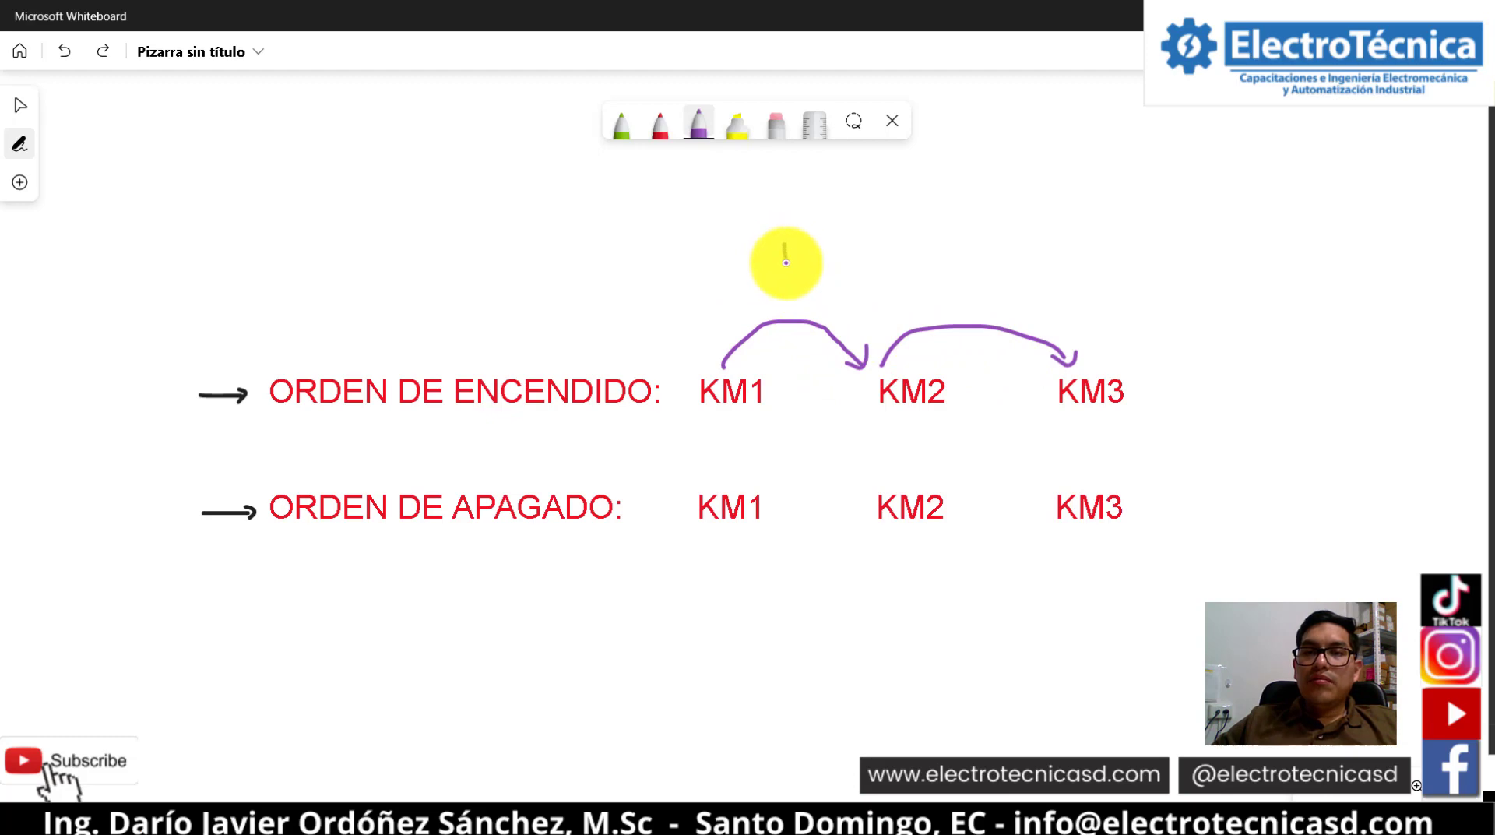
Sketch contact symbols labelled K1 and K2 above the two arrows, and frame ORDEN DE ENCENDIDO with lines above and below it
{"action": "left_click_drag", "start_coordinate": [768, 267], "coordinate": [787, 303]}
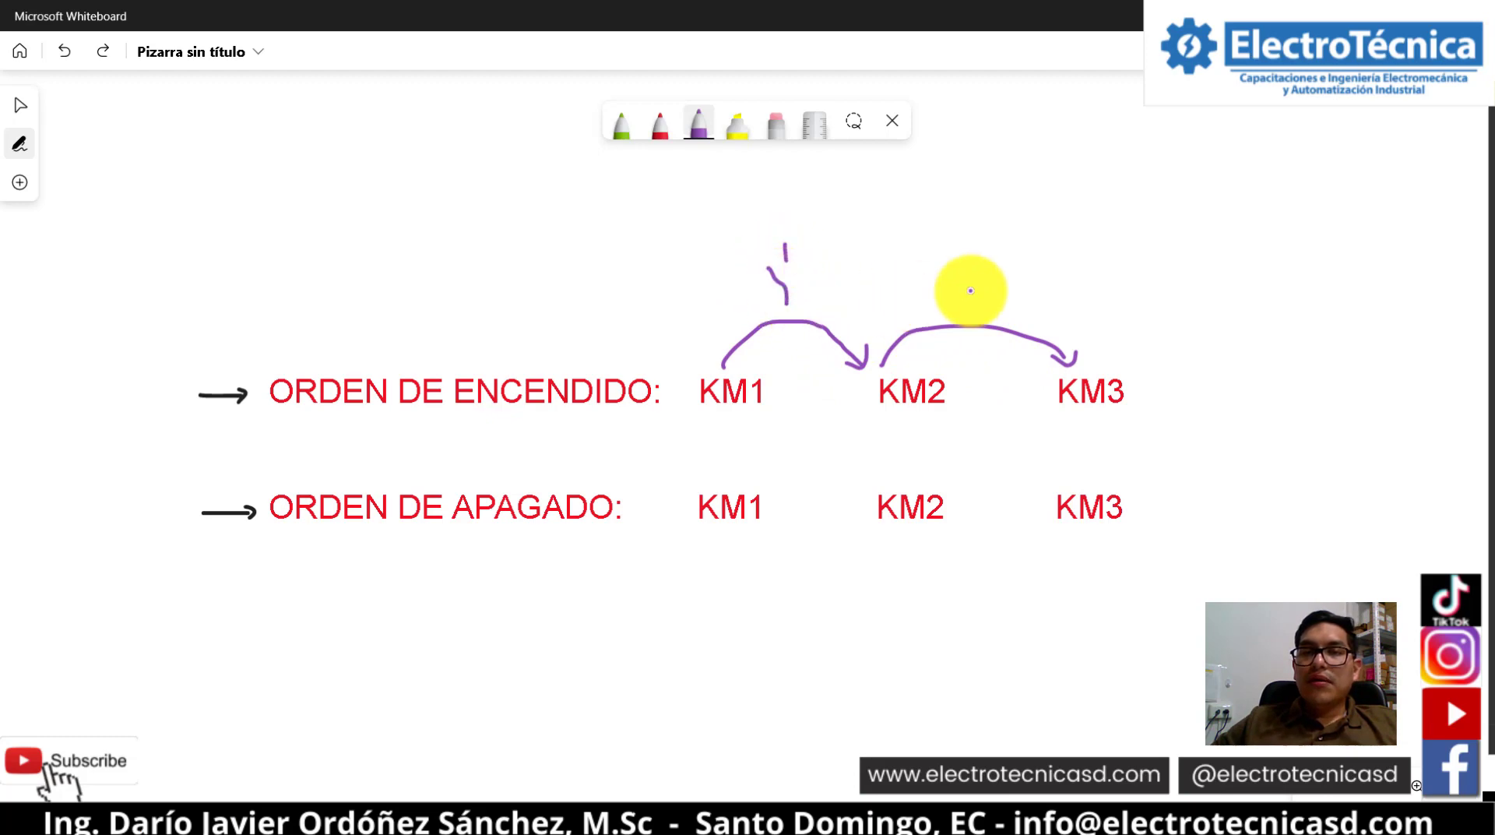
{"action": "left_click_drag", "start_coordinate": [968, 263], "coordinate": [969, 315]}
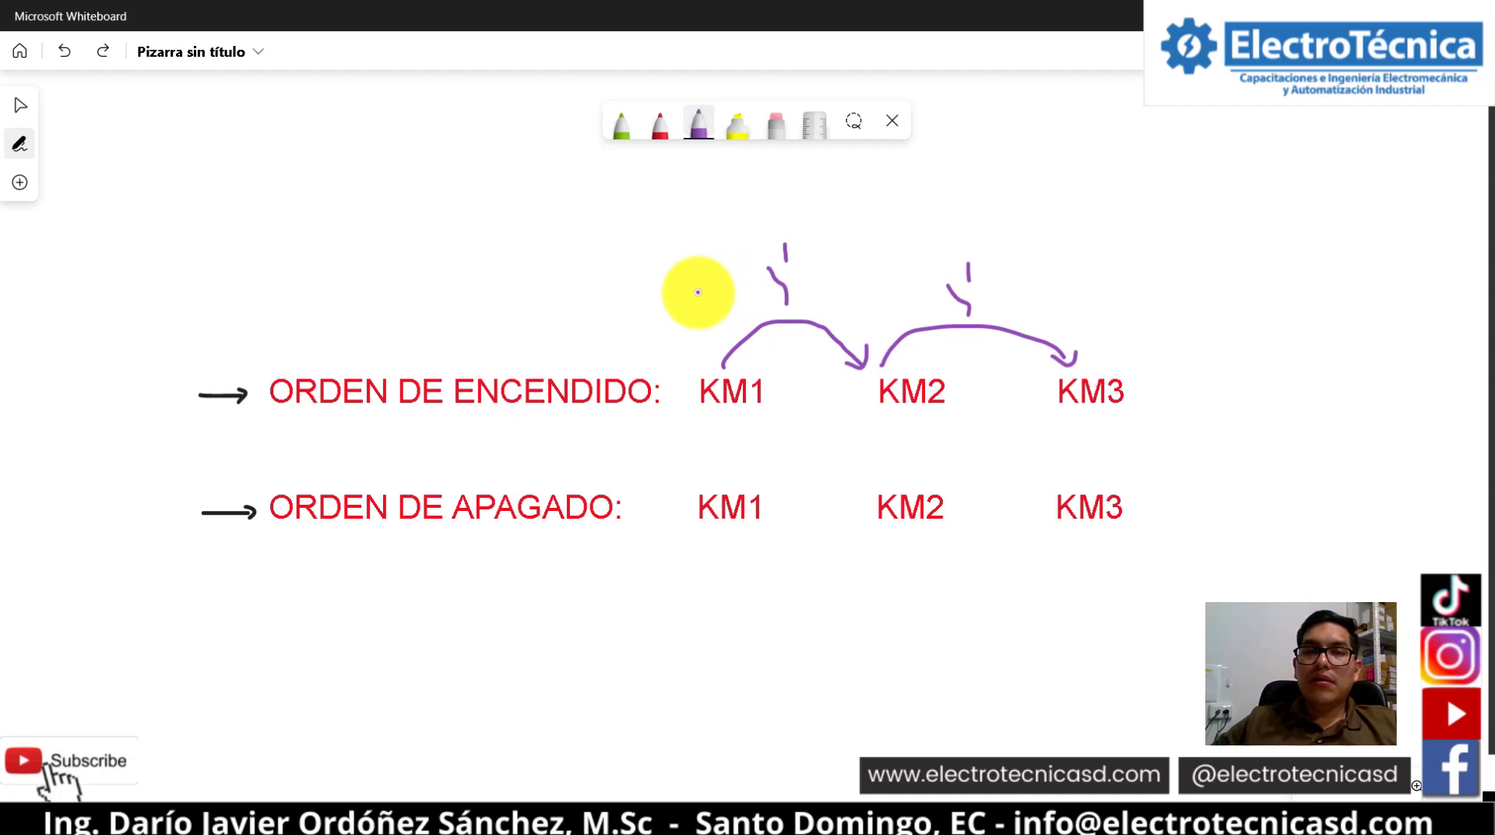
{"action": "left_click_drag", "start_coordinate": [697, 289], "coordinate": [726, 305]}
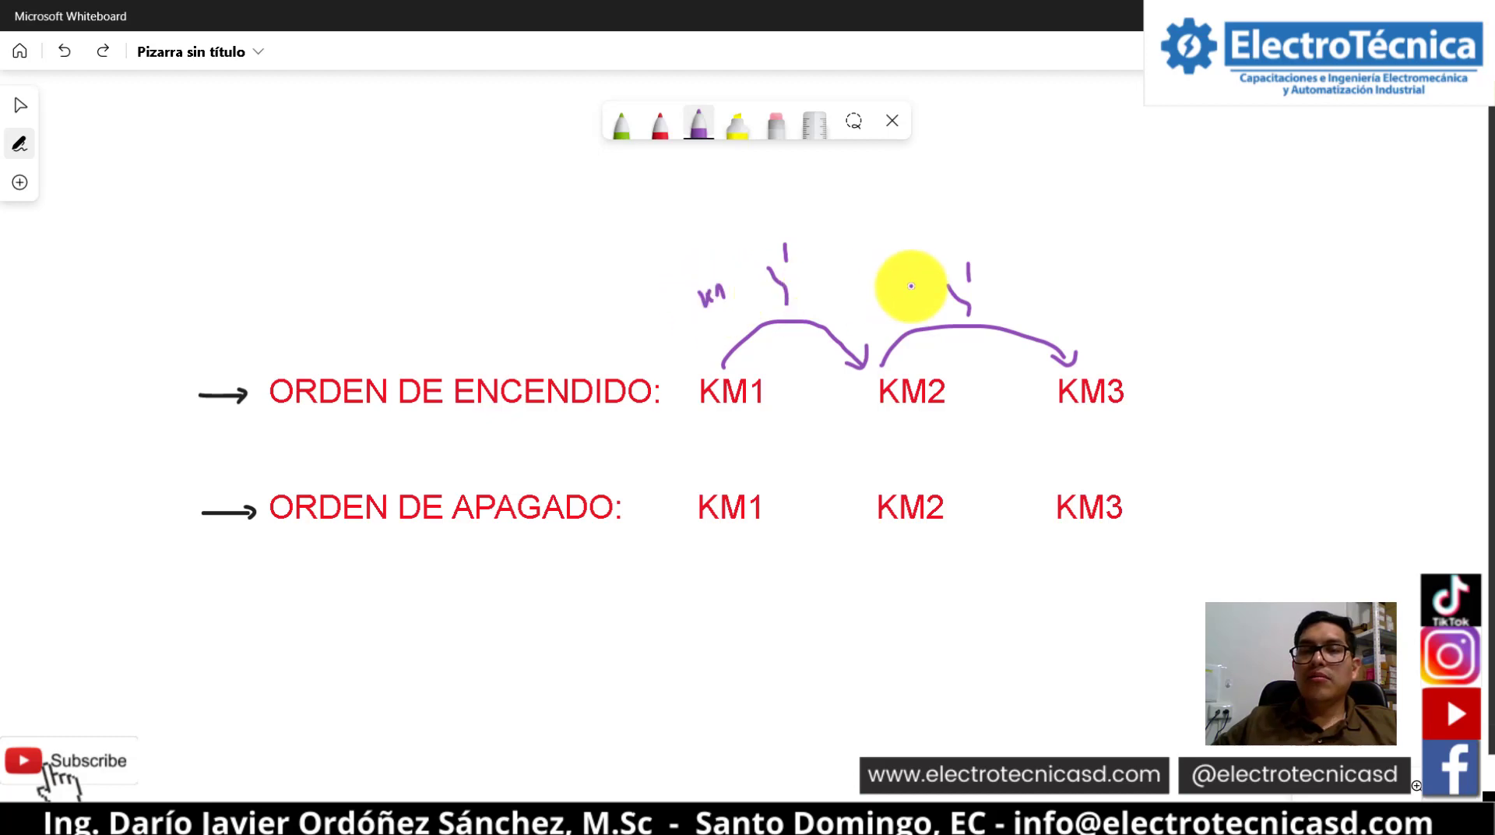
{"action": "left_click_drag", "start_coordinate": [887, 286], "coordinate": [889, 301]}
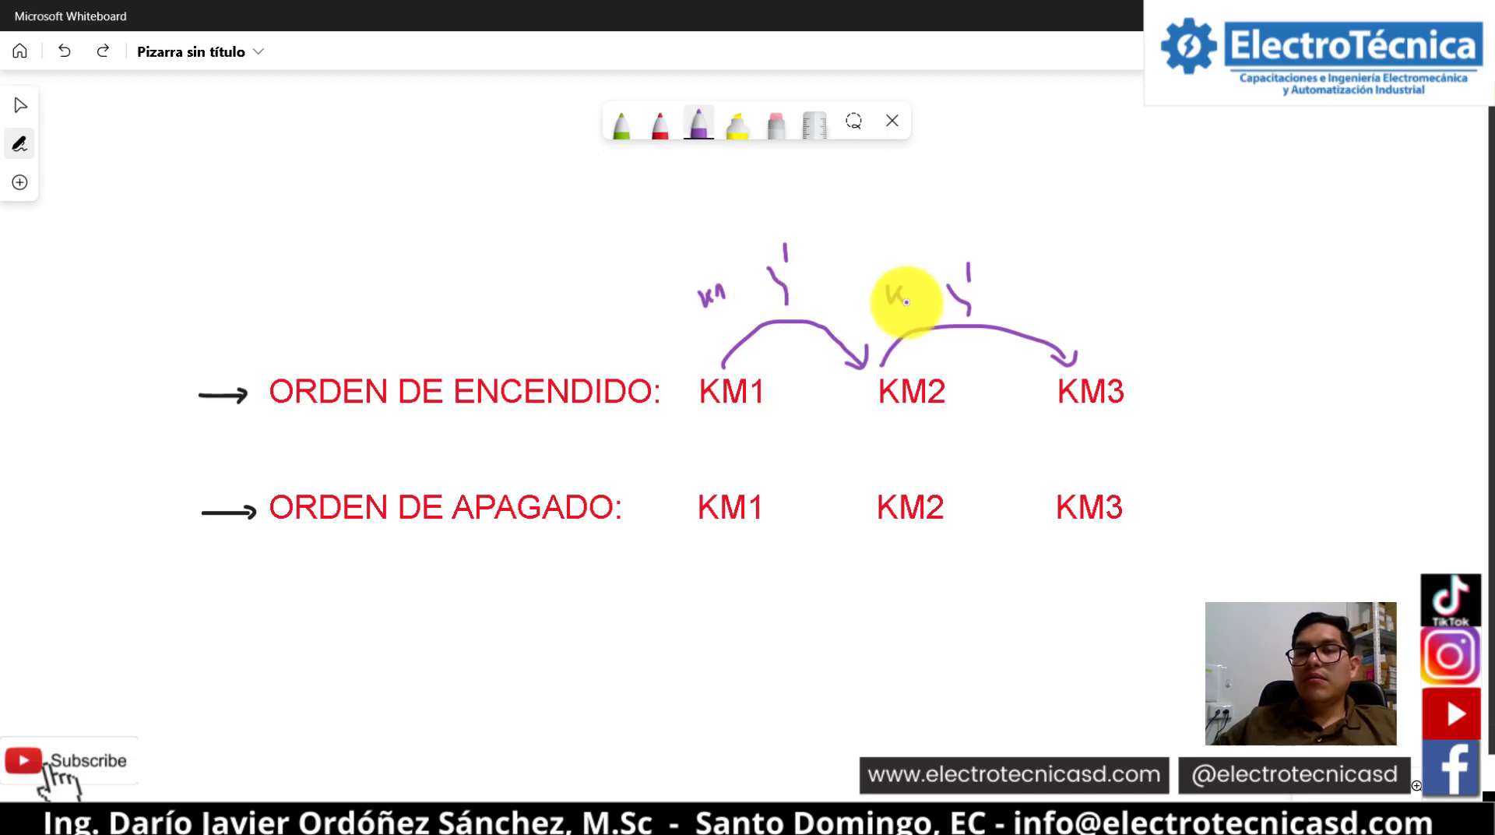
{"action": "left_click_drag", "start_coordinate": [918, 290], "coordinate": [927, 300]}
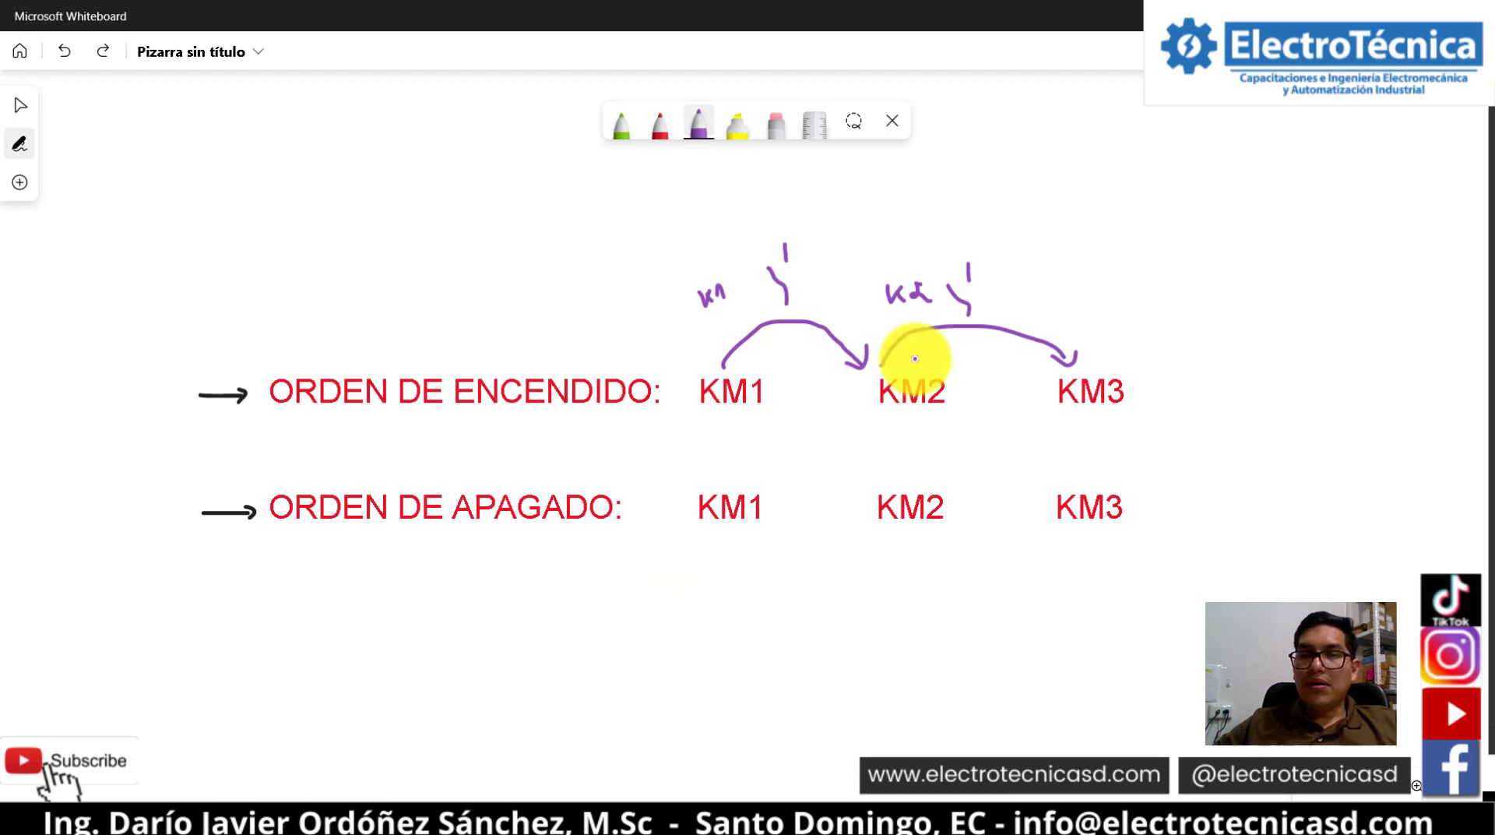
{"action": "left_click_drag", "start_coordinate": [232, 426], "coordinate": [639, 426]}
{"action": "left_click_drag", "start_coordinate": [236, 358], "coordinate": [615, 361]}
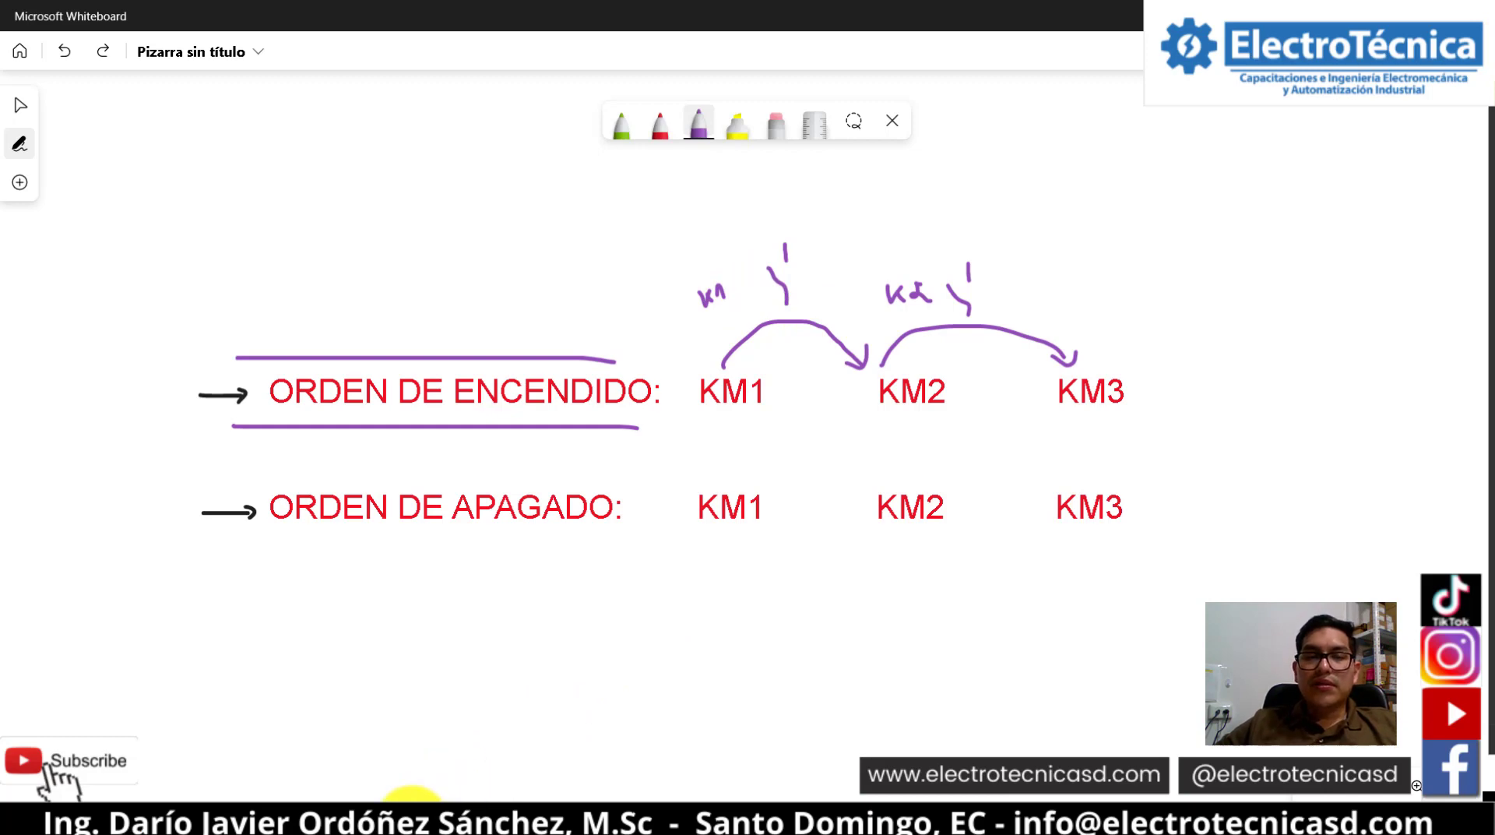
Switch to CADe_SIMU and place three contactor coils in a row just above the blue neutral line
{"action": "mouse_move", "coordinate": [263, 809]}
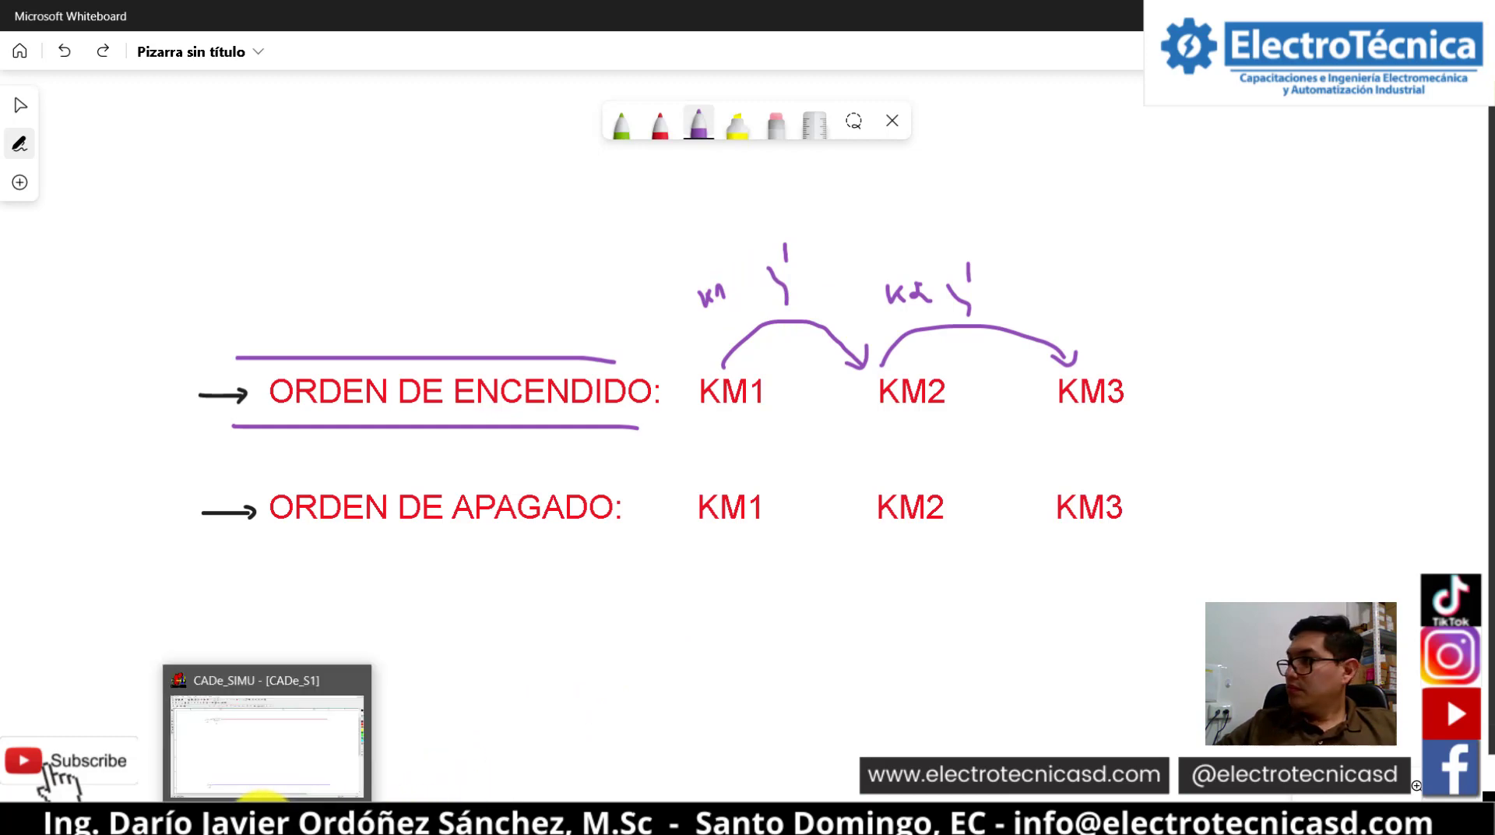
{"action": "left_click", "coordinate": [263, 798]}
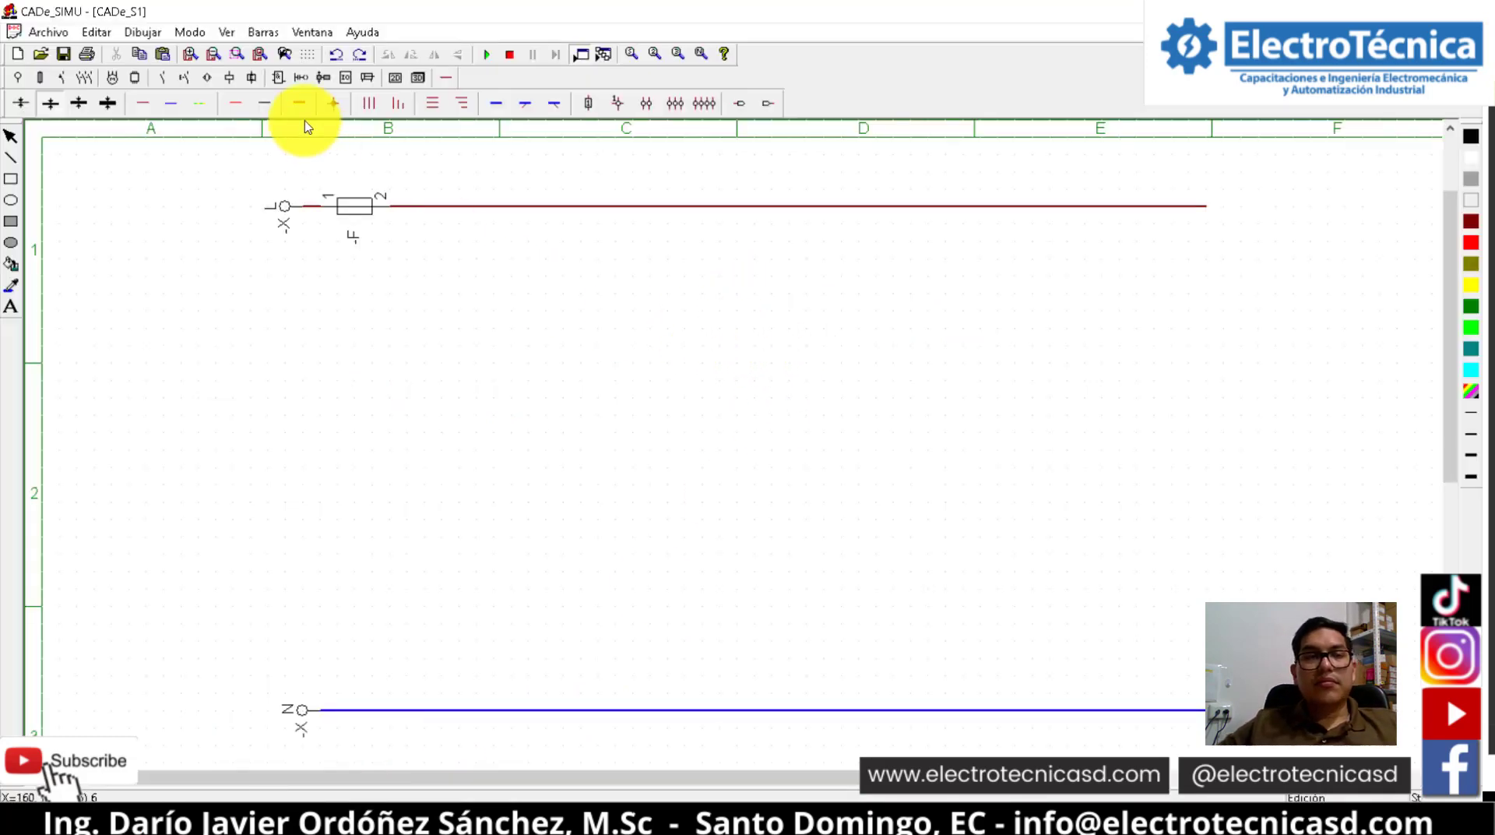
{"action": "left_click", "coordinate": [231, 80]}
{"action": "left_click", "coordinate": [20, 102]}
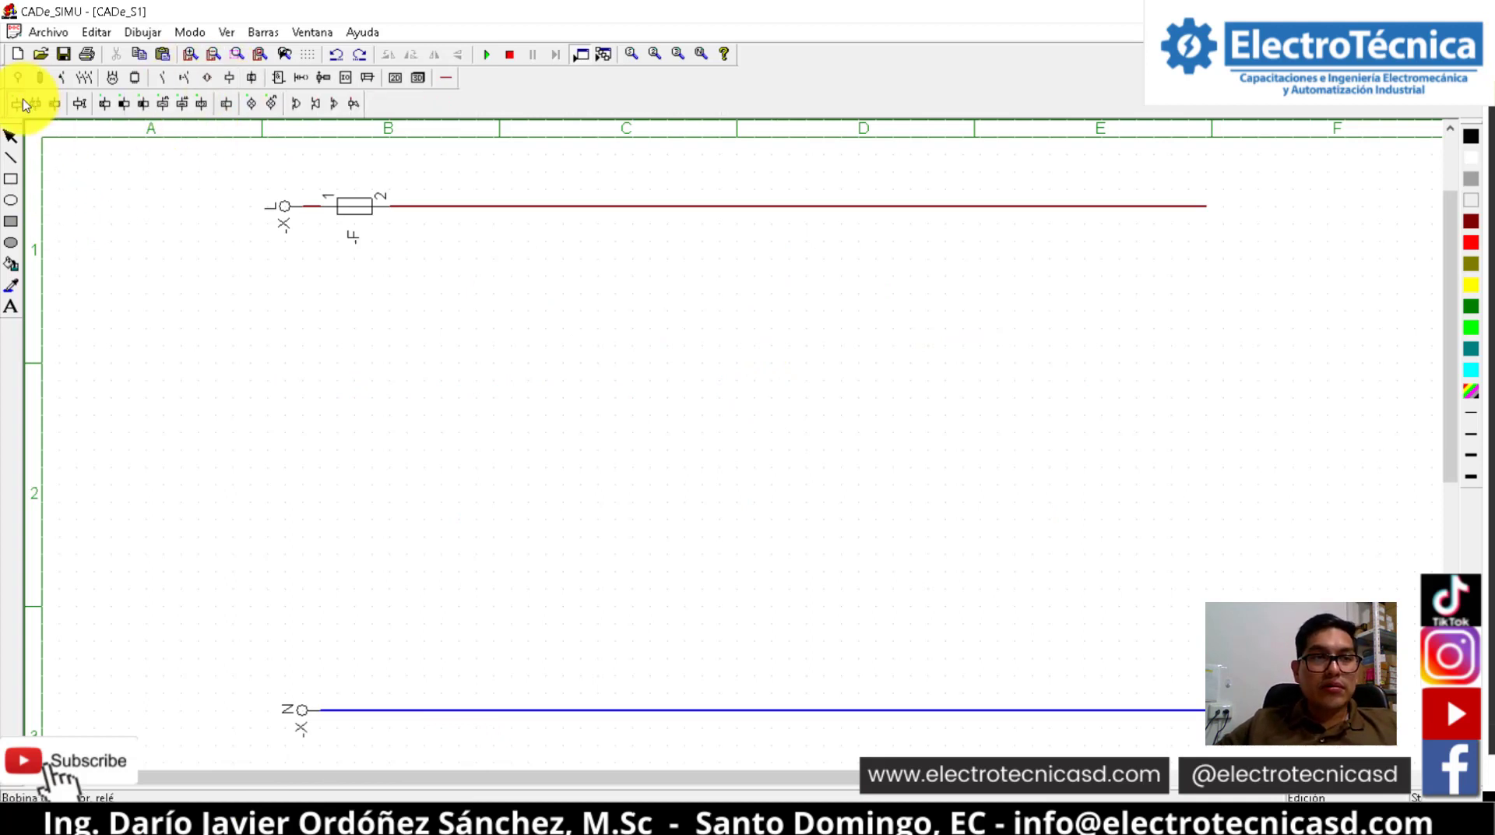
{"action": "left_click", "coordinate": [555, 614]}
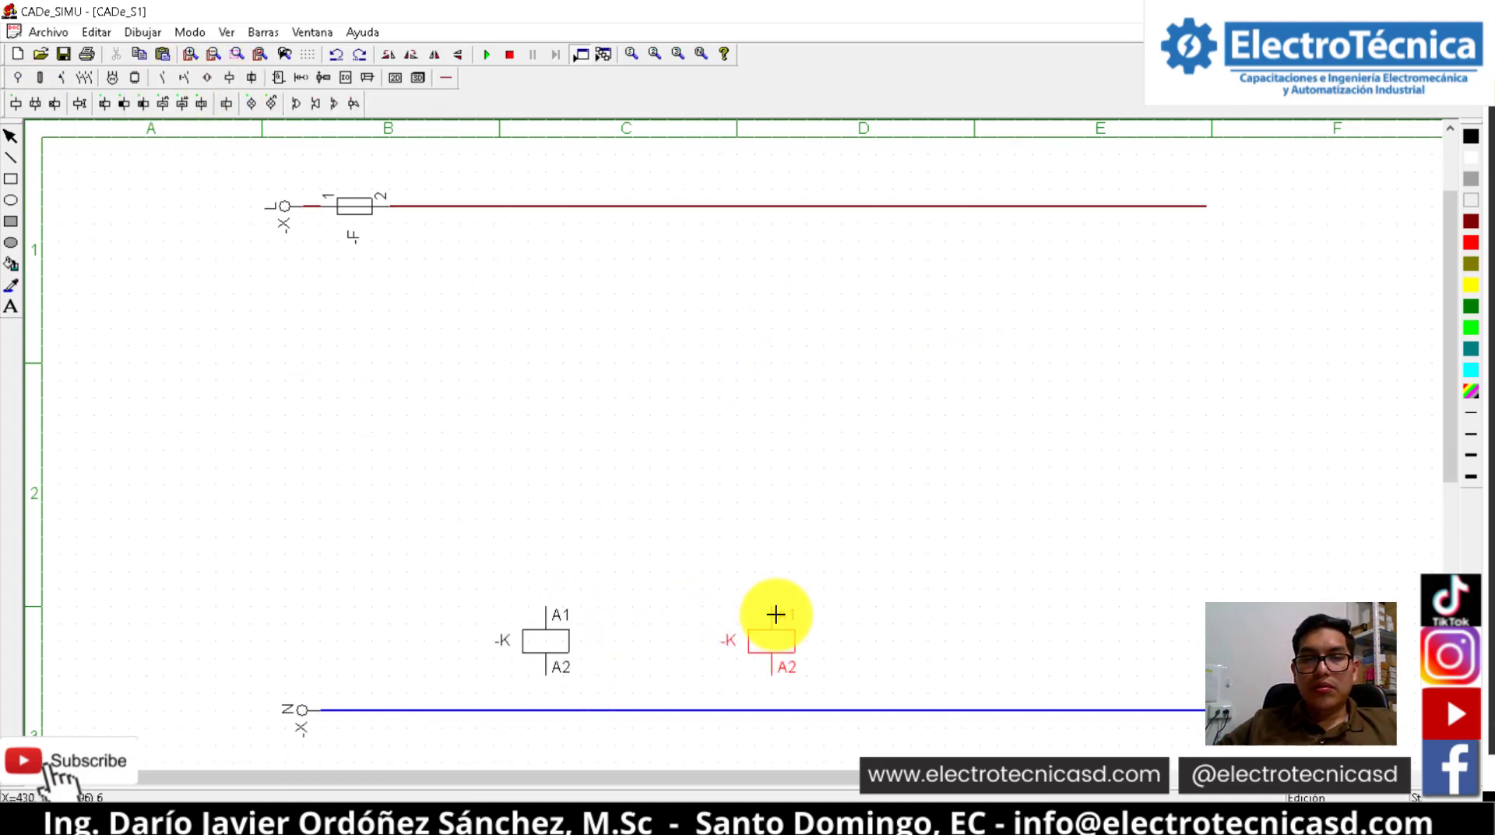
{"action": "left_click", "coordinate": [779, 615]}
{"action": "left_click", "coordinate": [1013, 608]}
{"action": "key", "text": "Escape"}
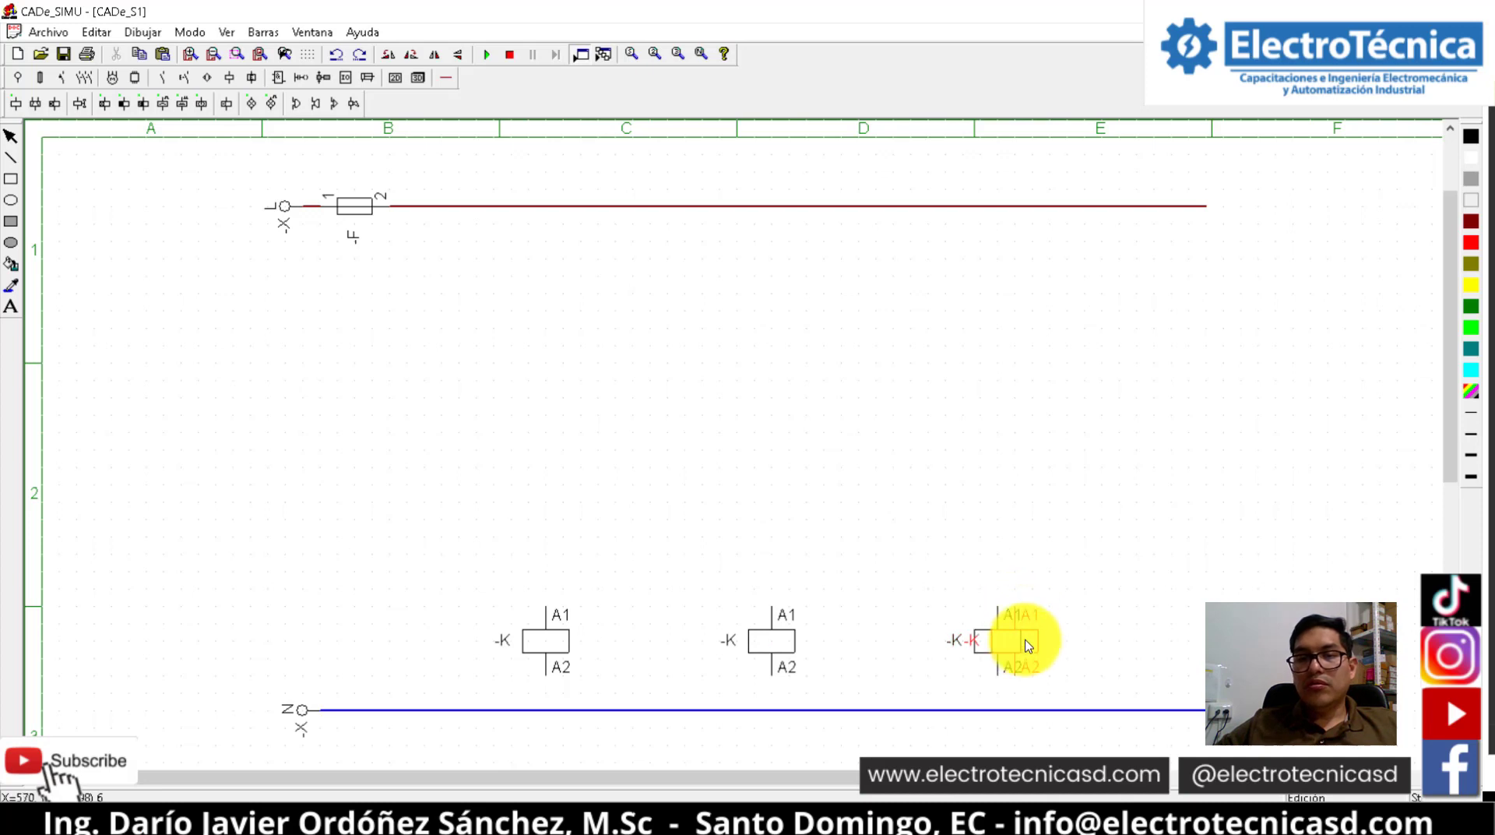
{"action": "left_click", "coordinate": [1005, 642]}
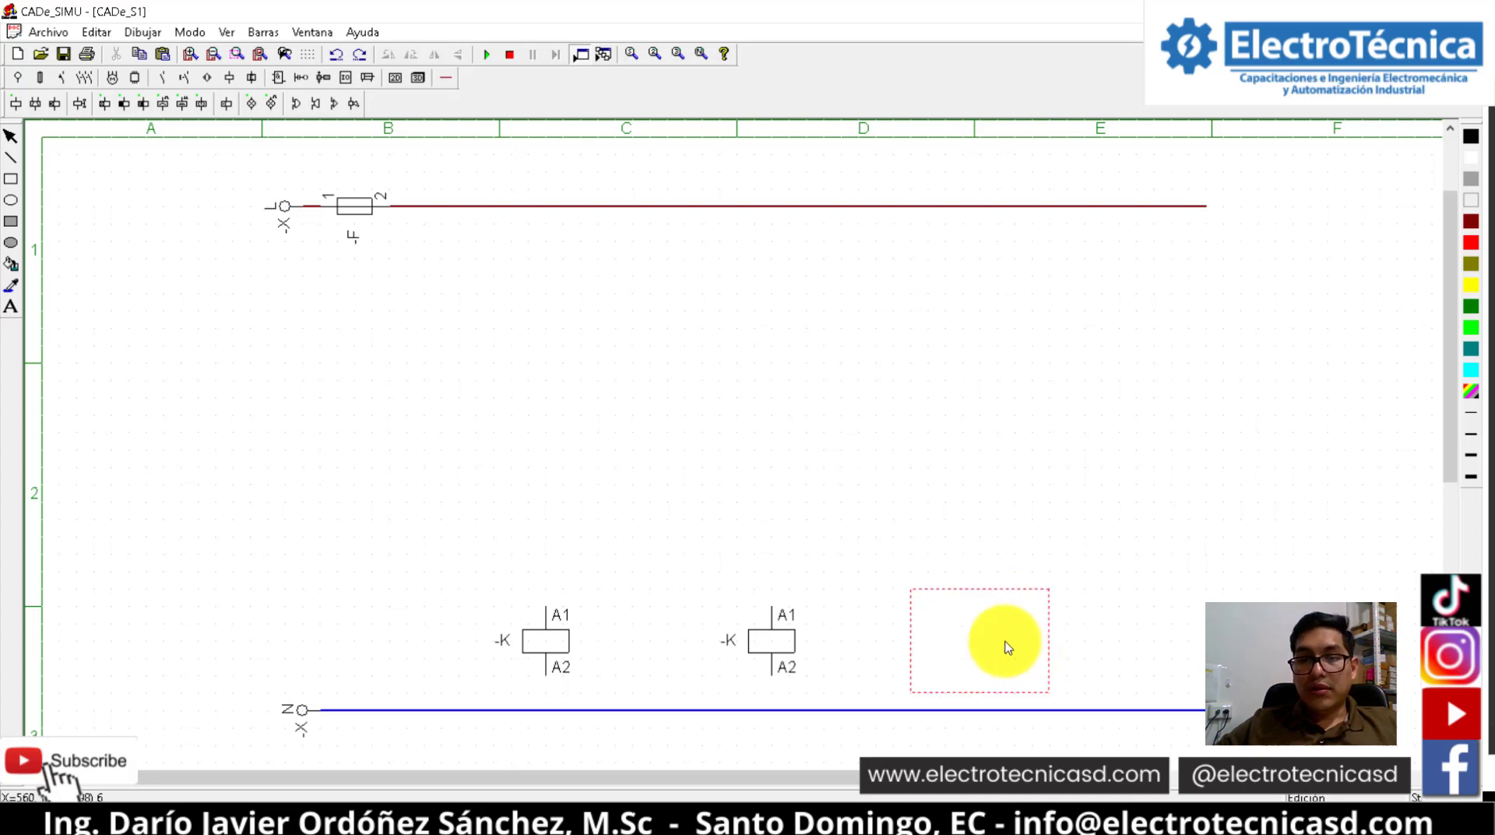
Place a normally open pushbutton (13-14) above each of the three coils
{"action": "left_click", "coordinate": [184, 78]}
{"action": "left_click", "coordinate": [48, 105]}
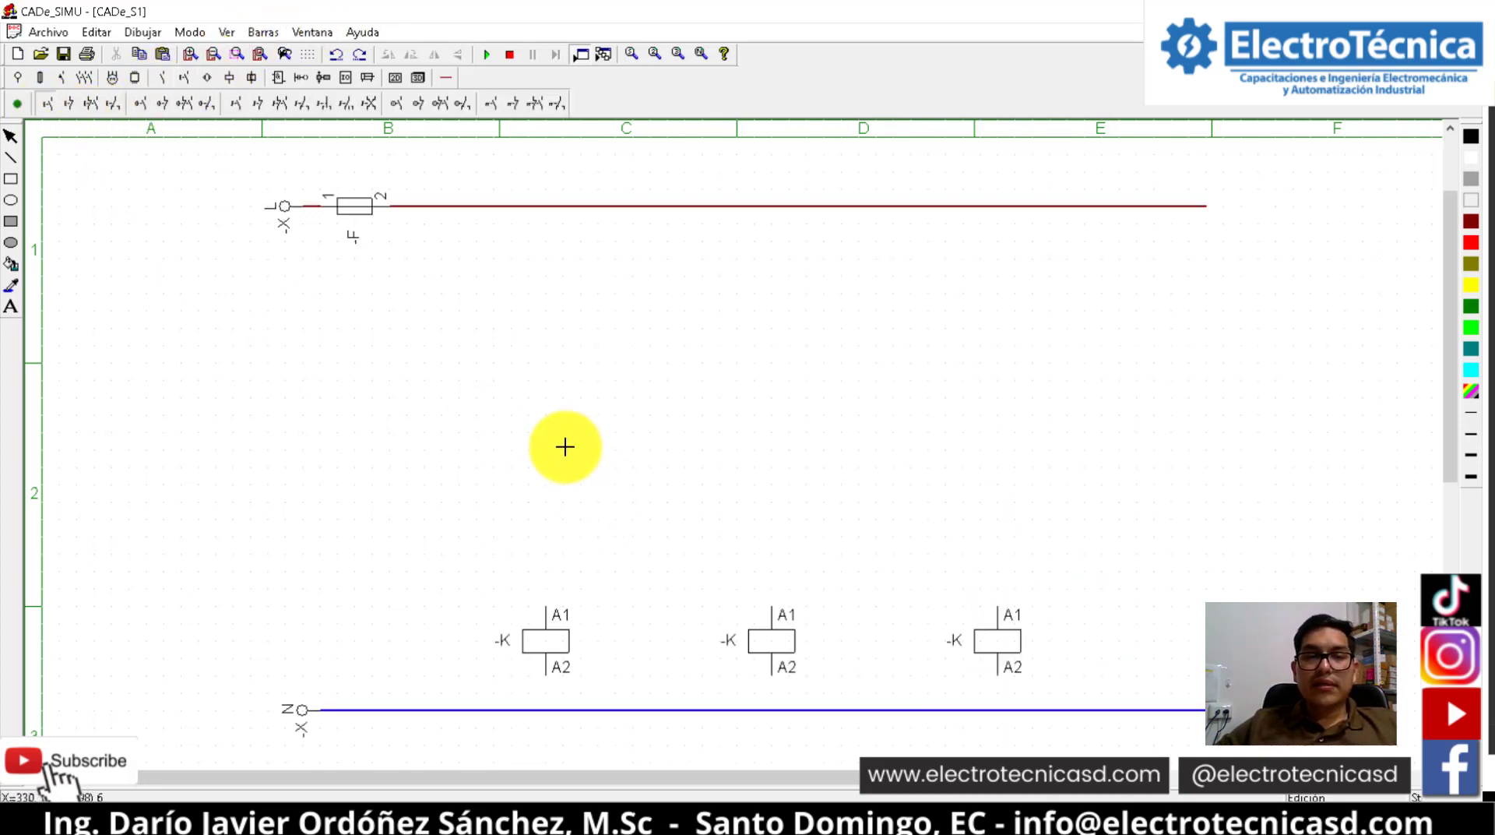
{"action": "left_click", "coordinate": [553, 405]}
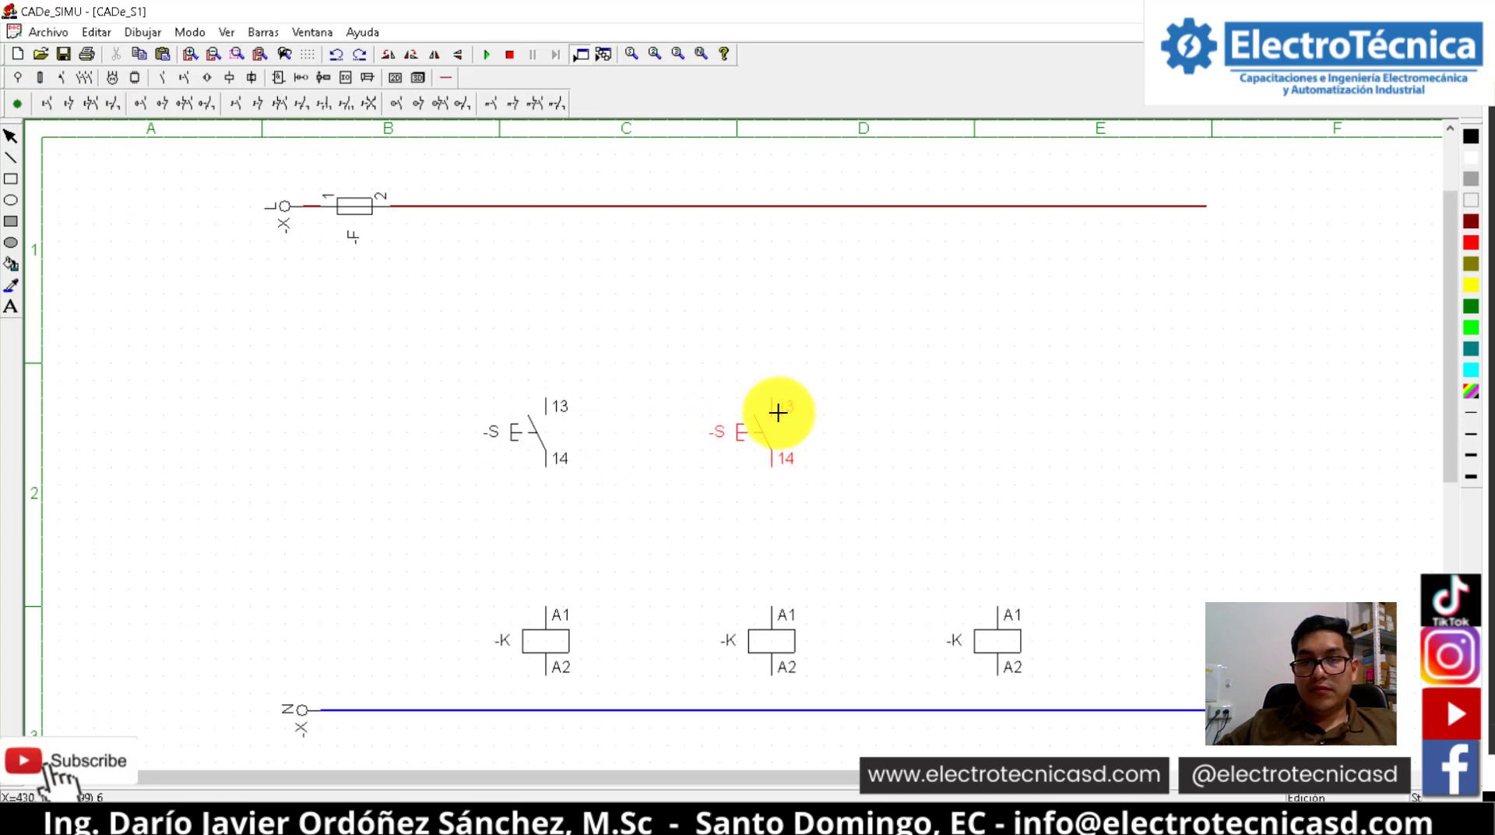
{"action": "left_click", "coordinate": [779, 413]}
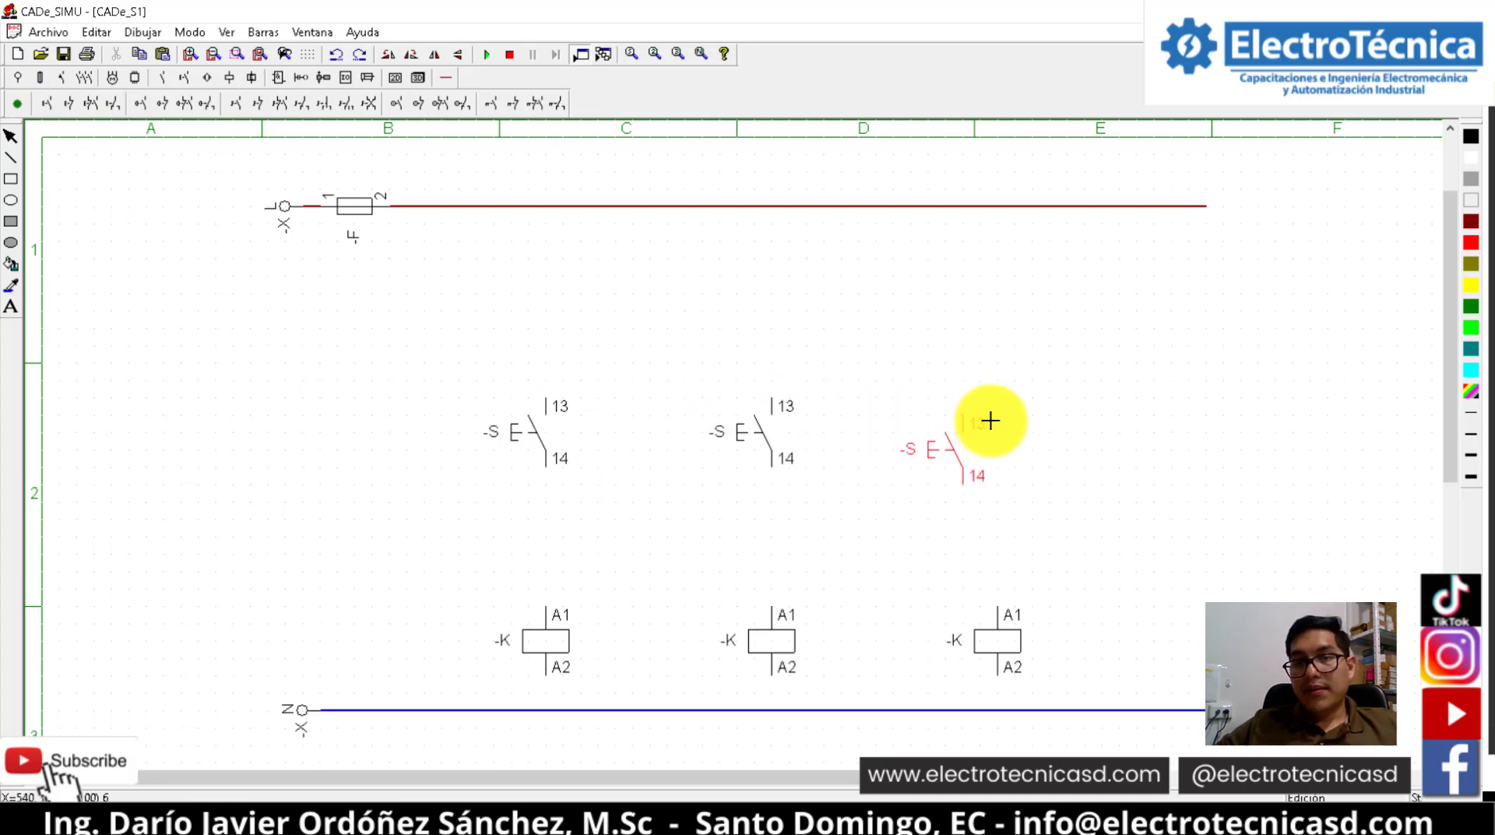
{"action": "left_click", "coordinate": [1002, 424]}
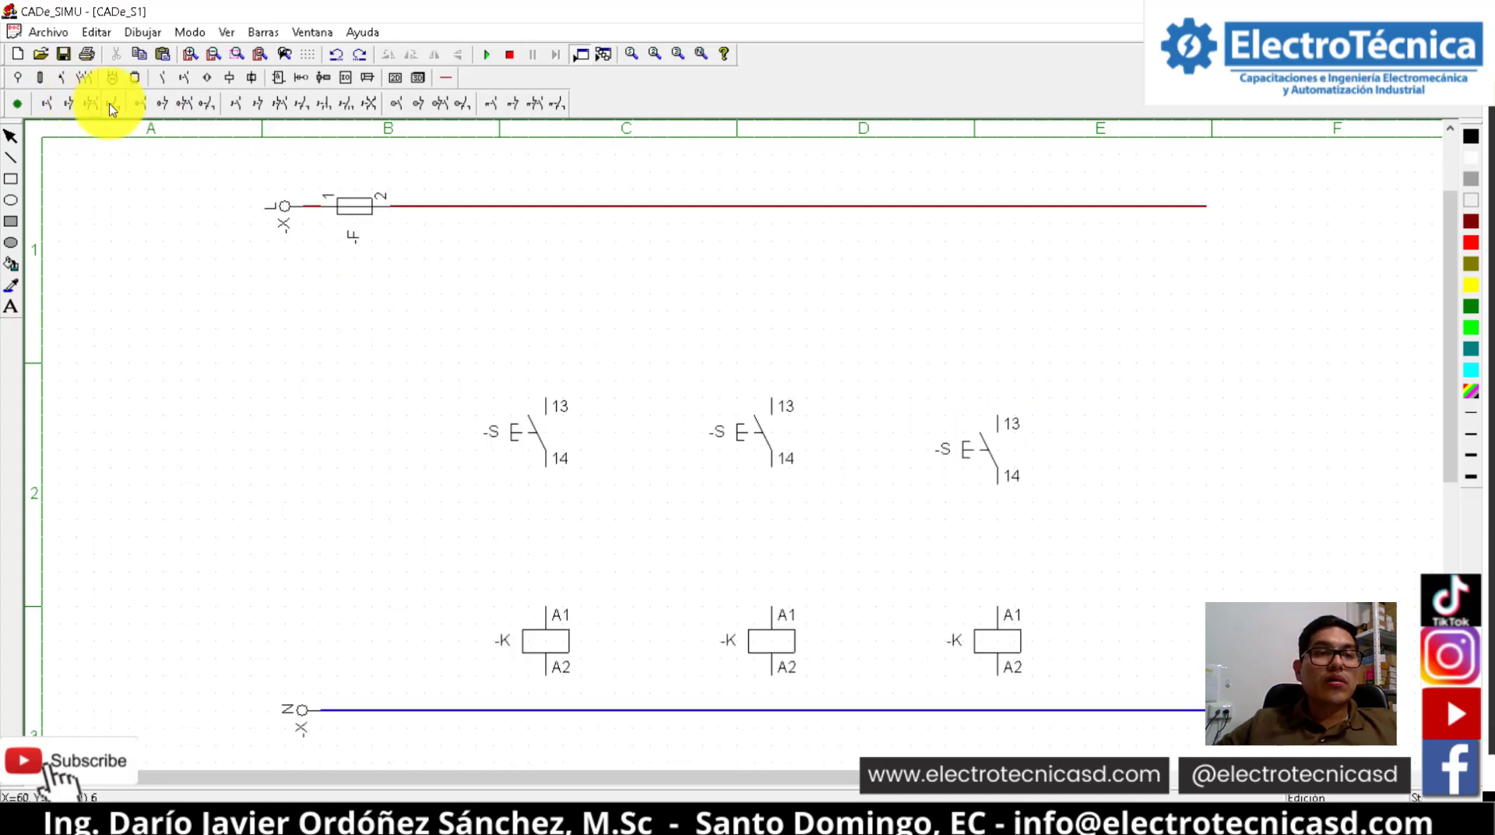
Place a normally closed pushbutton (11-12) above each of the three normally open pushbuttons
{"action": "left_click", "coordinate": [50, 103]}
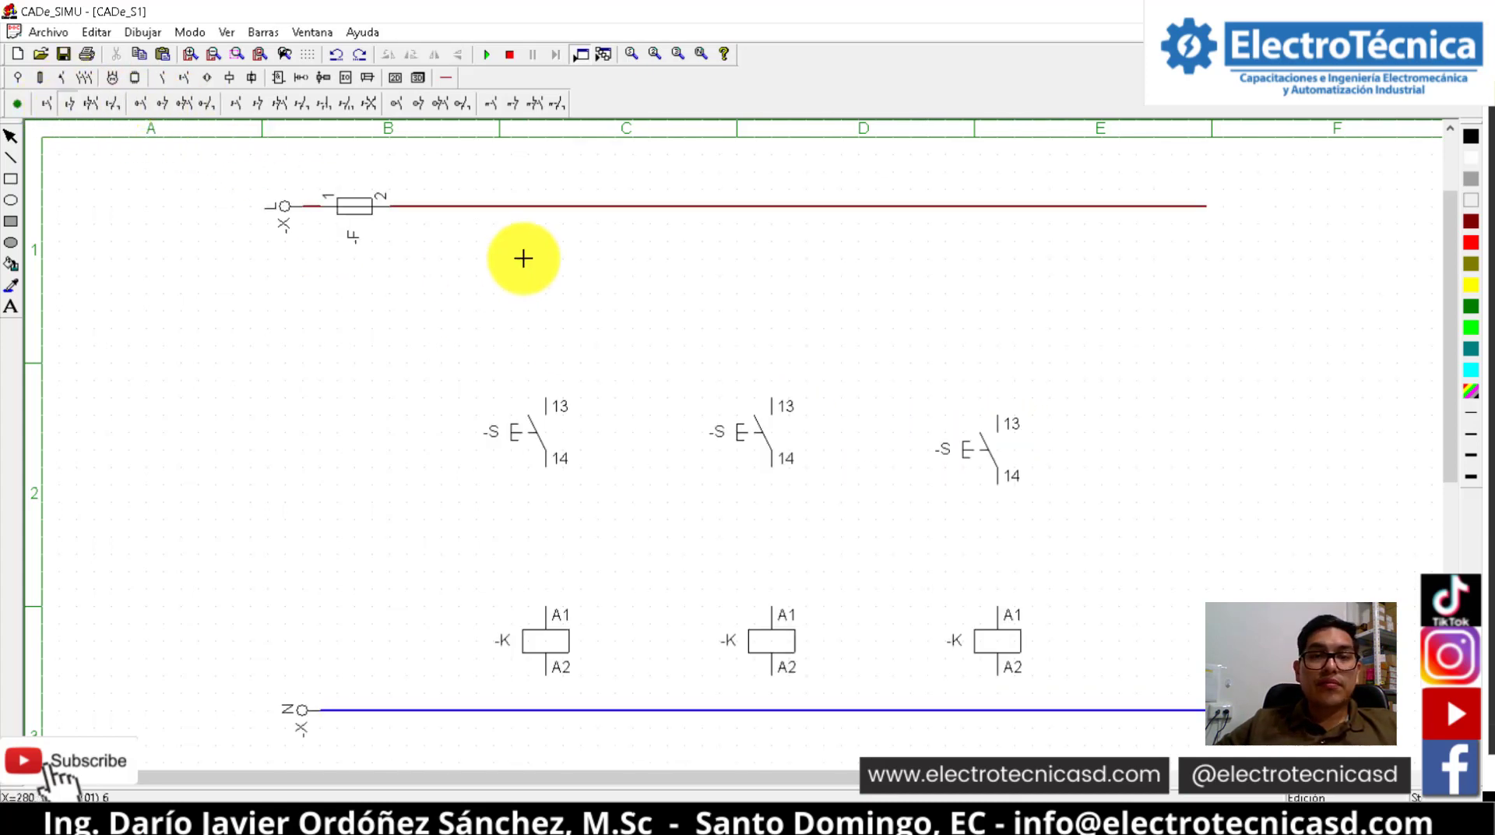
{"action": "left_click", "coordinate": [555, 267]}
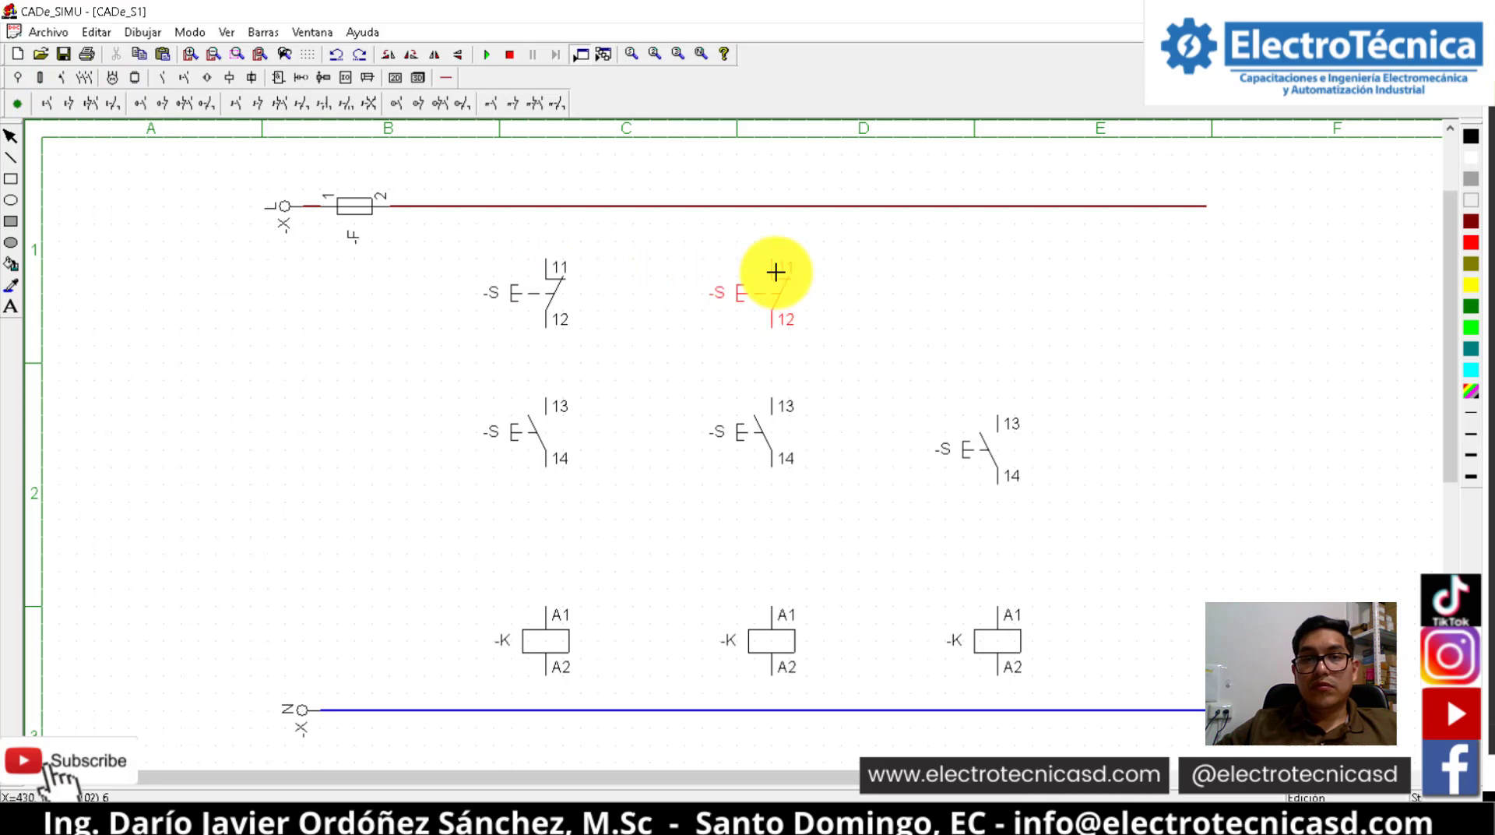
{"action": "left_click", "coordinate": [793, 269]}
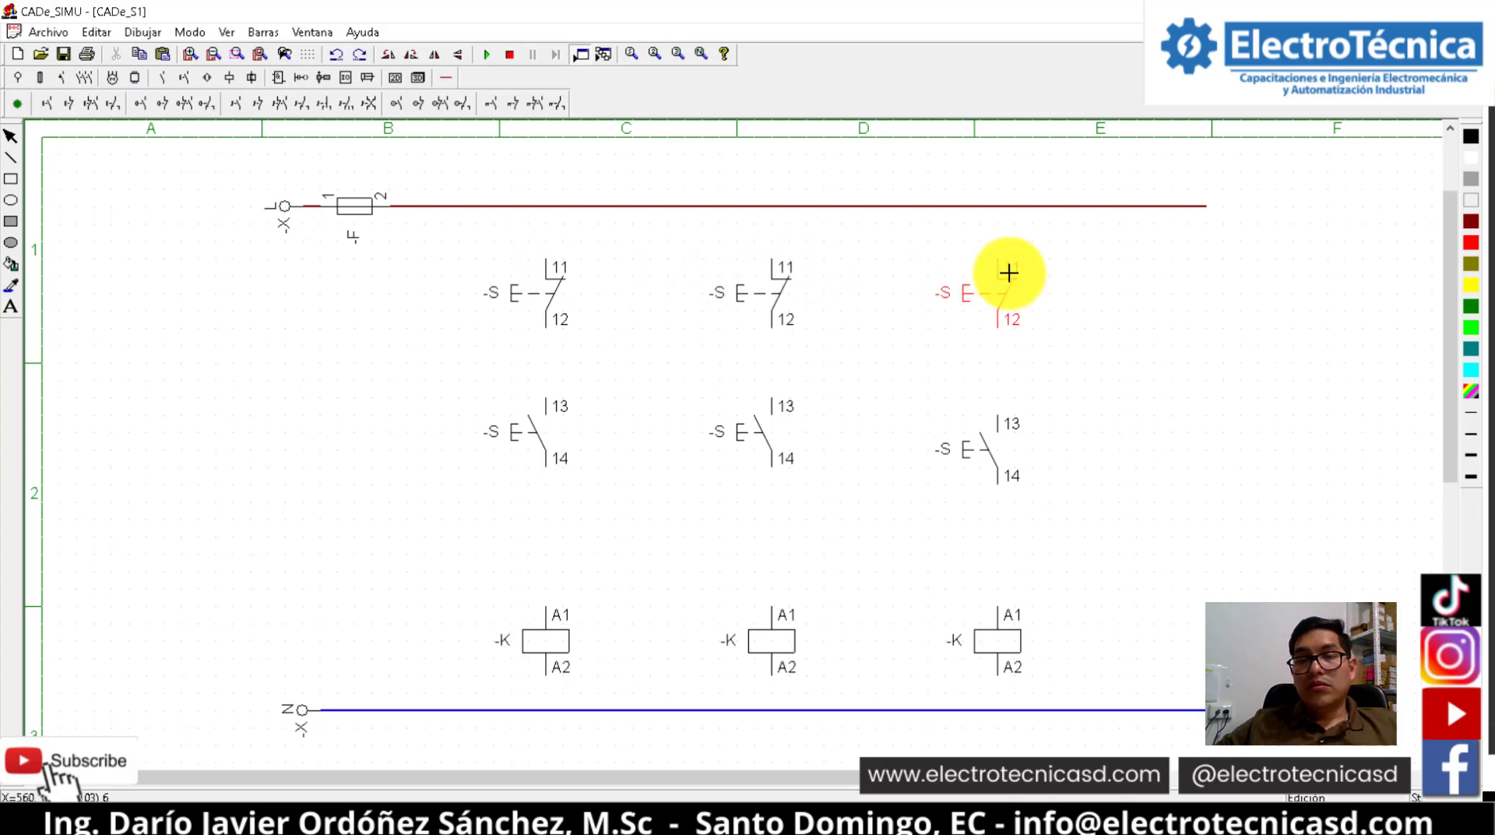
{"action": "left_click", "coordinate": [1010, 272]}
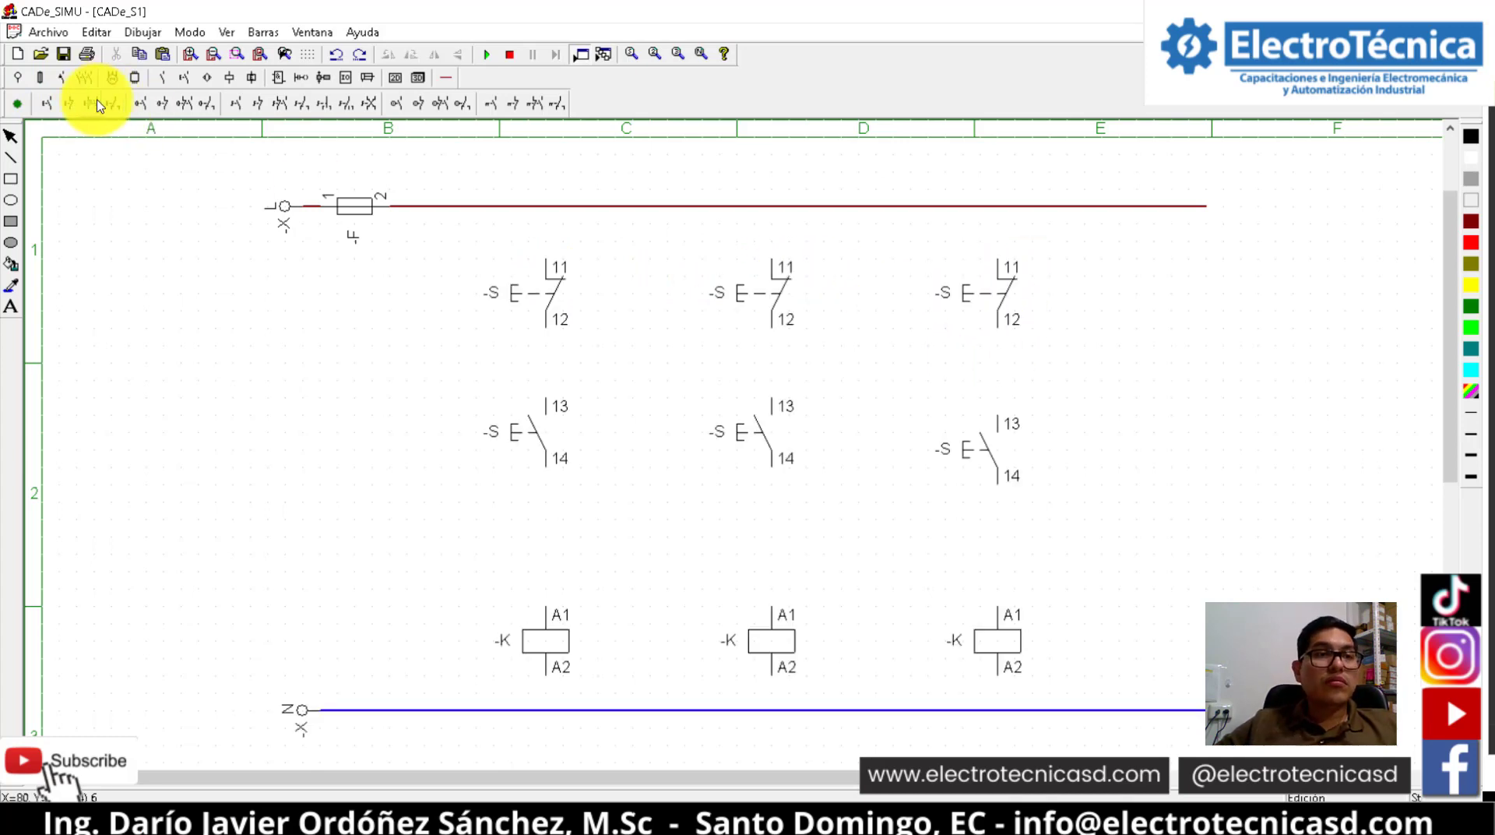
Place a normally open K contact (13-14) beside each start pushbutton, and align the third start pushbutton with its row
{"action": "left_click", "coordinate": [161, 77]}
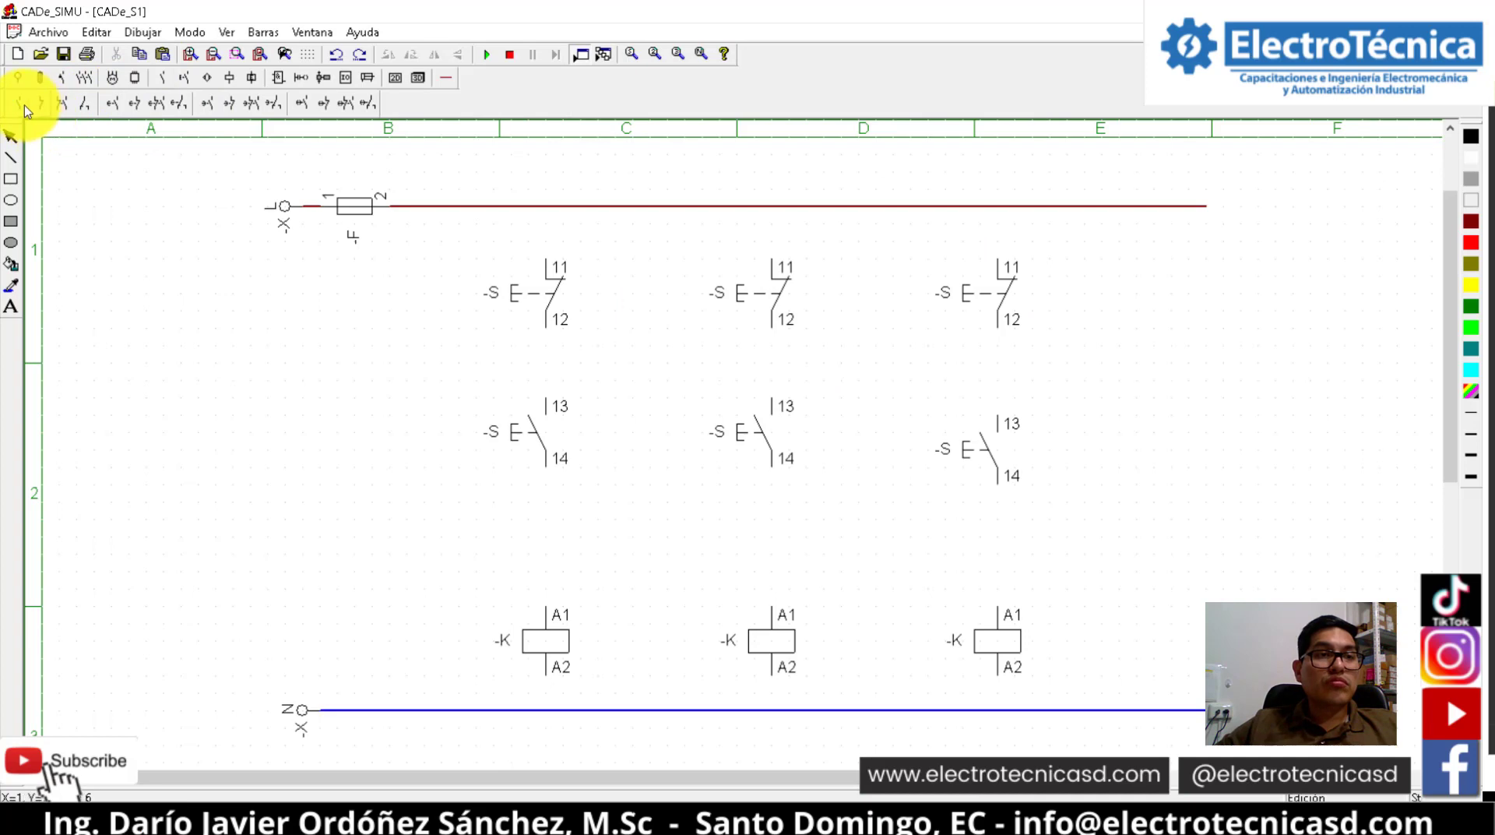
{"action": "left_click", "coordinate": [650, 409]}
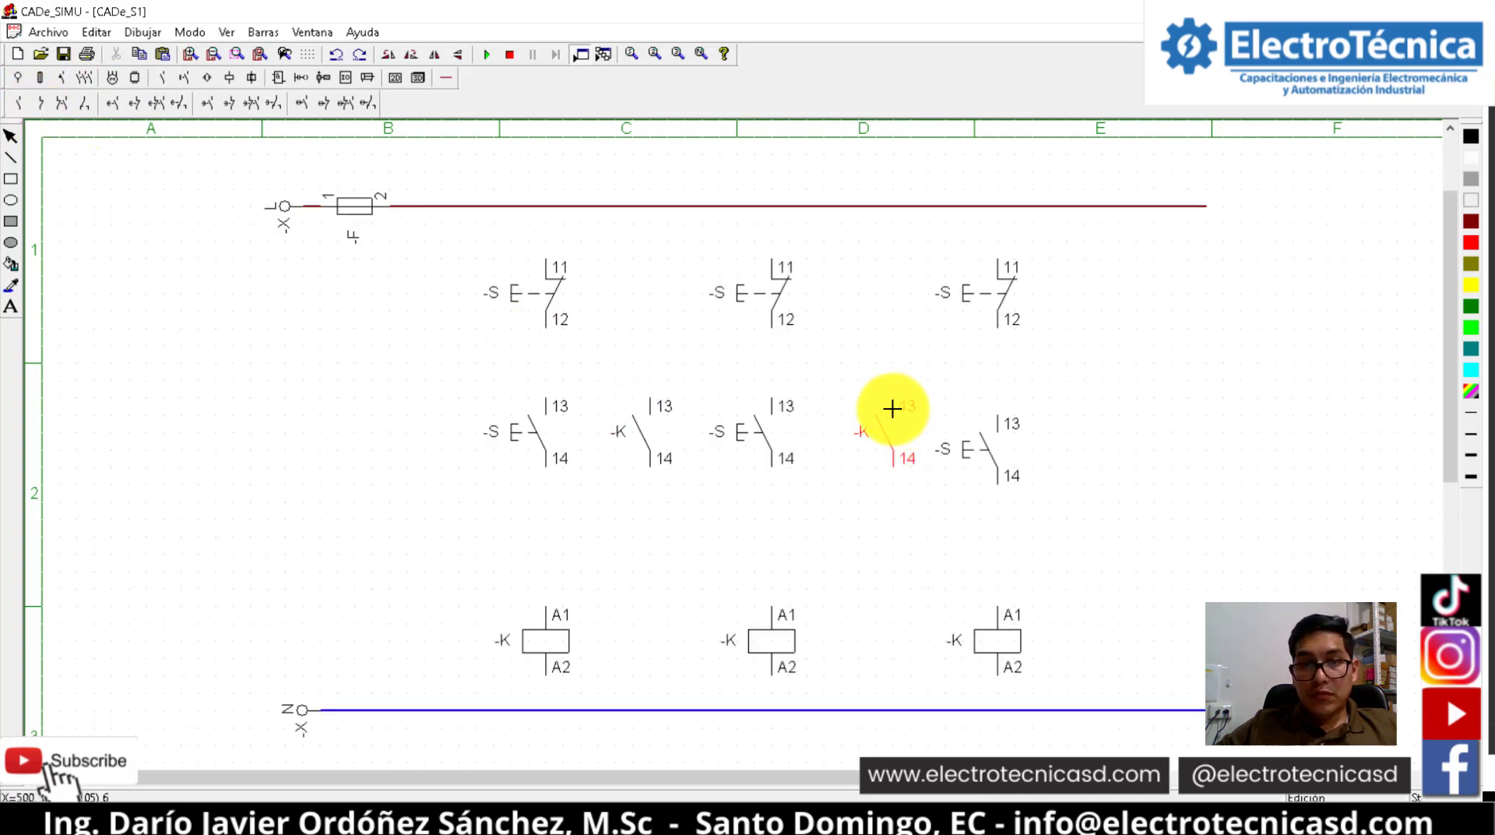
{"action": "left_click", "coordinate": [893, 409]}
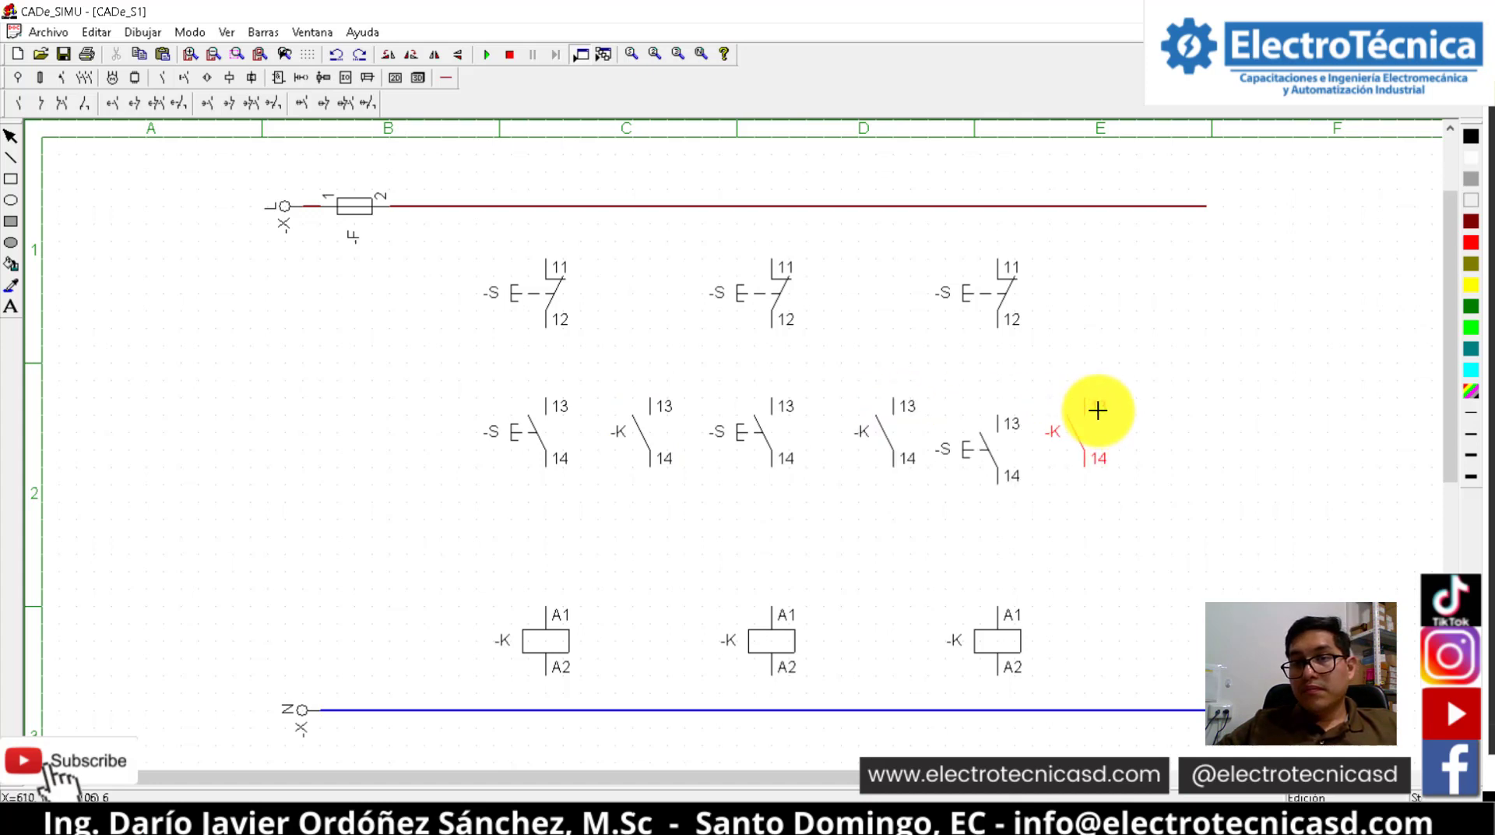
{"action": "left_click", "coordinate": [1101, 409]}
{"action": "key", "text": "Escape"}
{"action": "left_click_drag", "start_coordinate": [1002, 449], "coordinate": [1005, 433]}
{"action": "left_click", "coordinate": [1062, 521]}
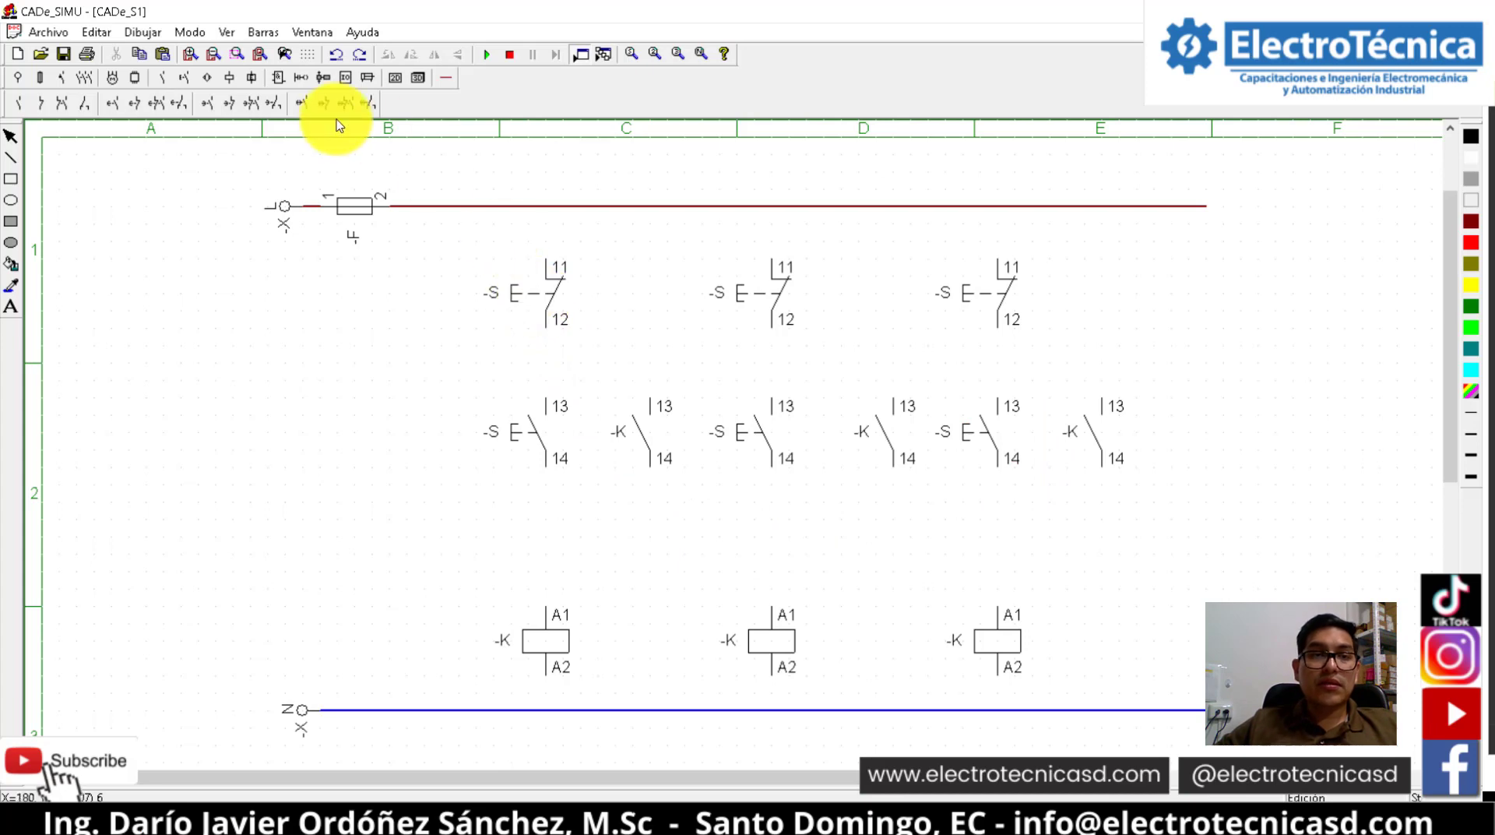
Wire the phase line to each normally closed pushbutton, and each of these to the normally open pushbutton below it
{"action": "left_click", "coordinate": [445, 77]}
{"action": "left_click", "coordinate": [137, 109]}
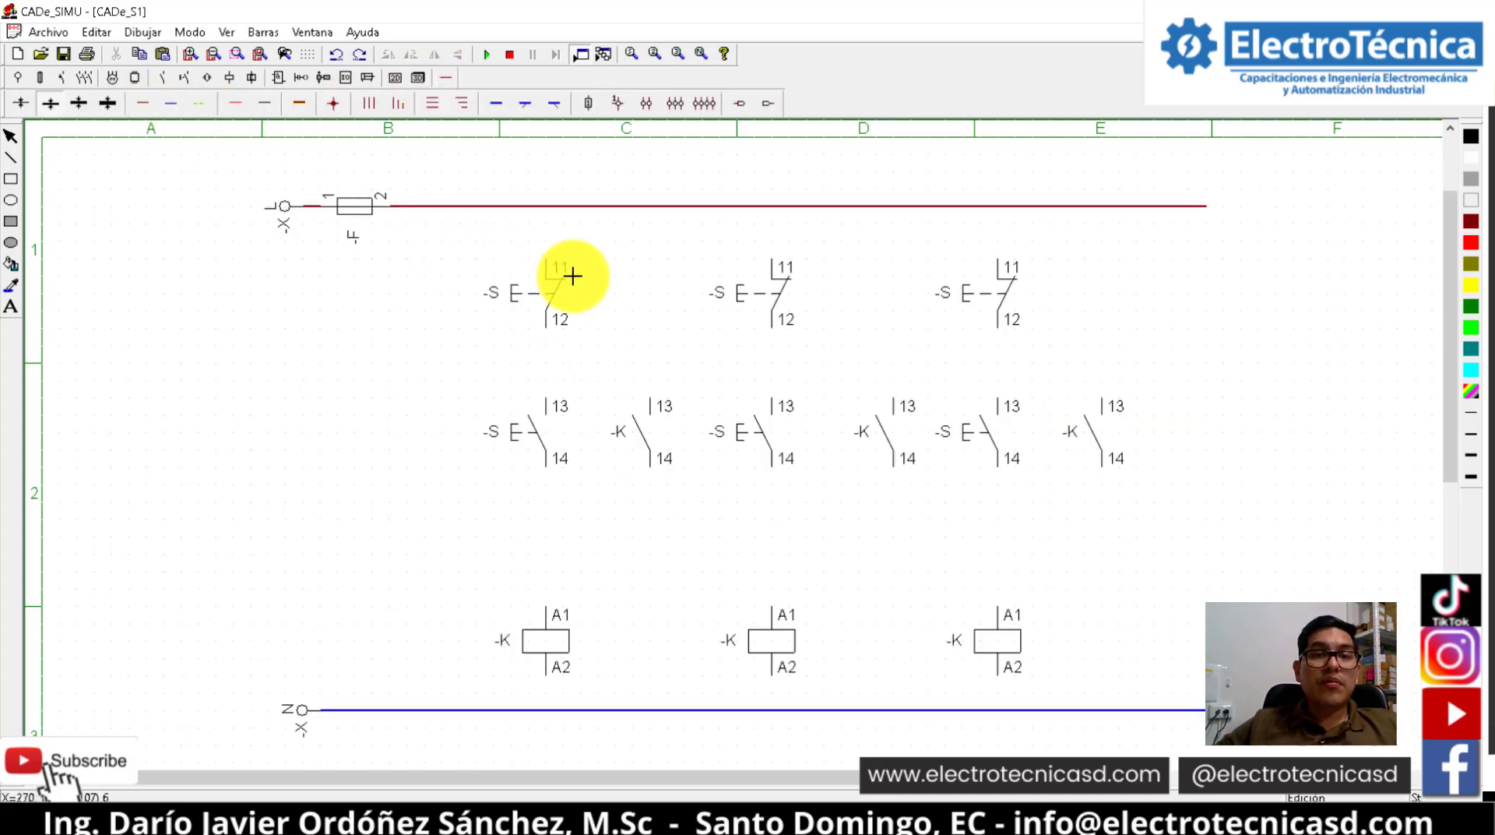
{"action": "left_click_drag", "start_coordinate": [557, 222], "coordinate": [564, 399]}
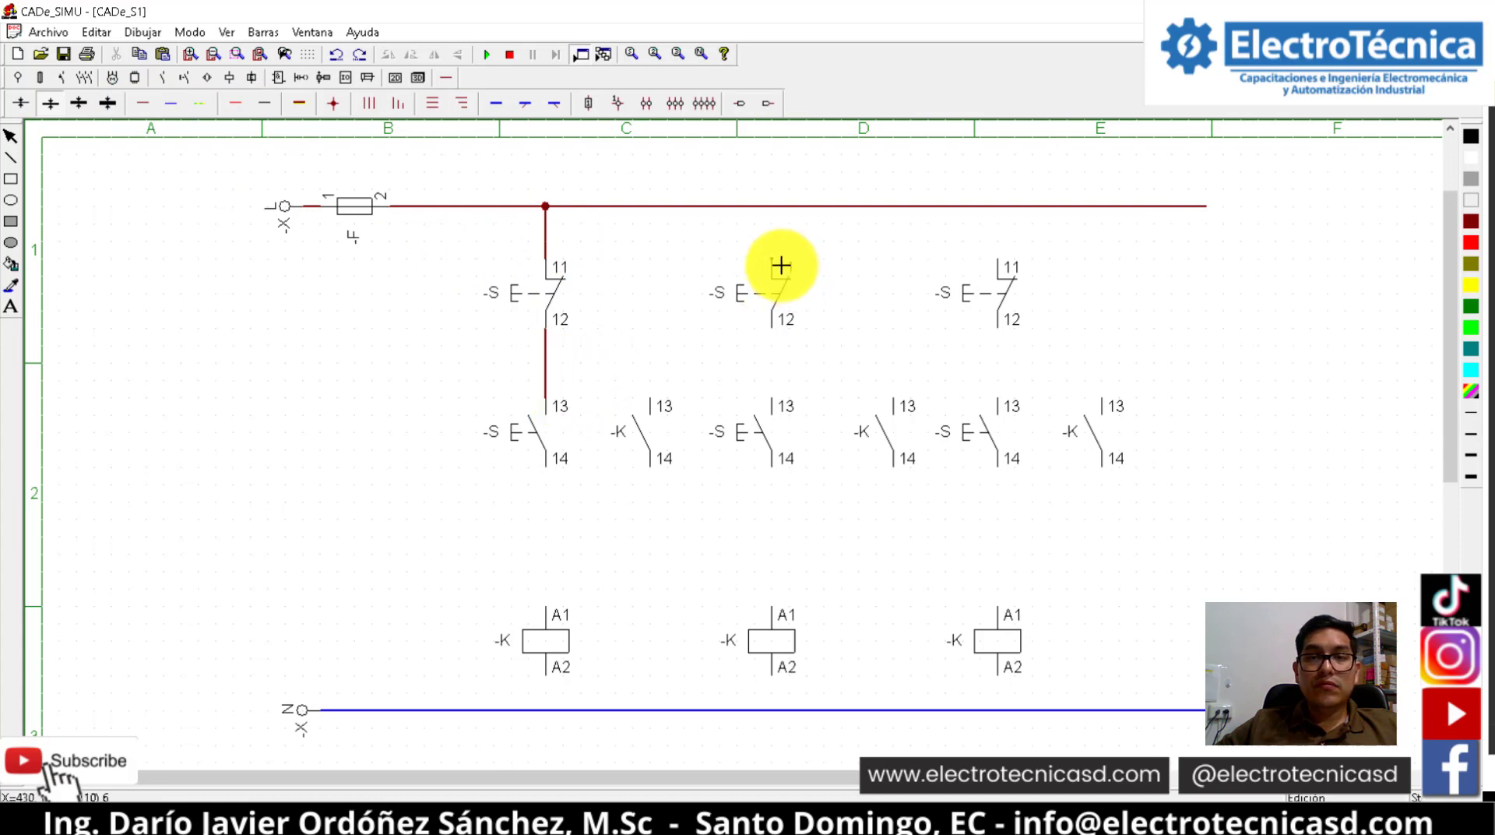
{"action": "left_click_drag", "start_coordinate": [770, 221], "coordinate": [771, 262]}
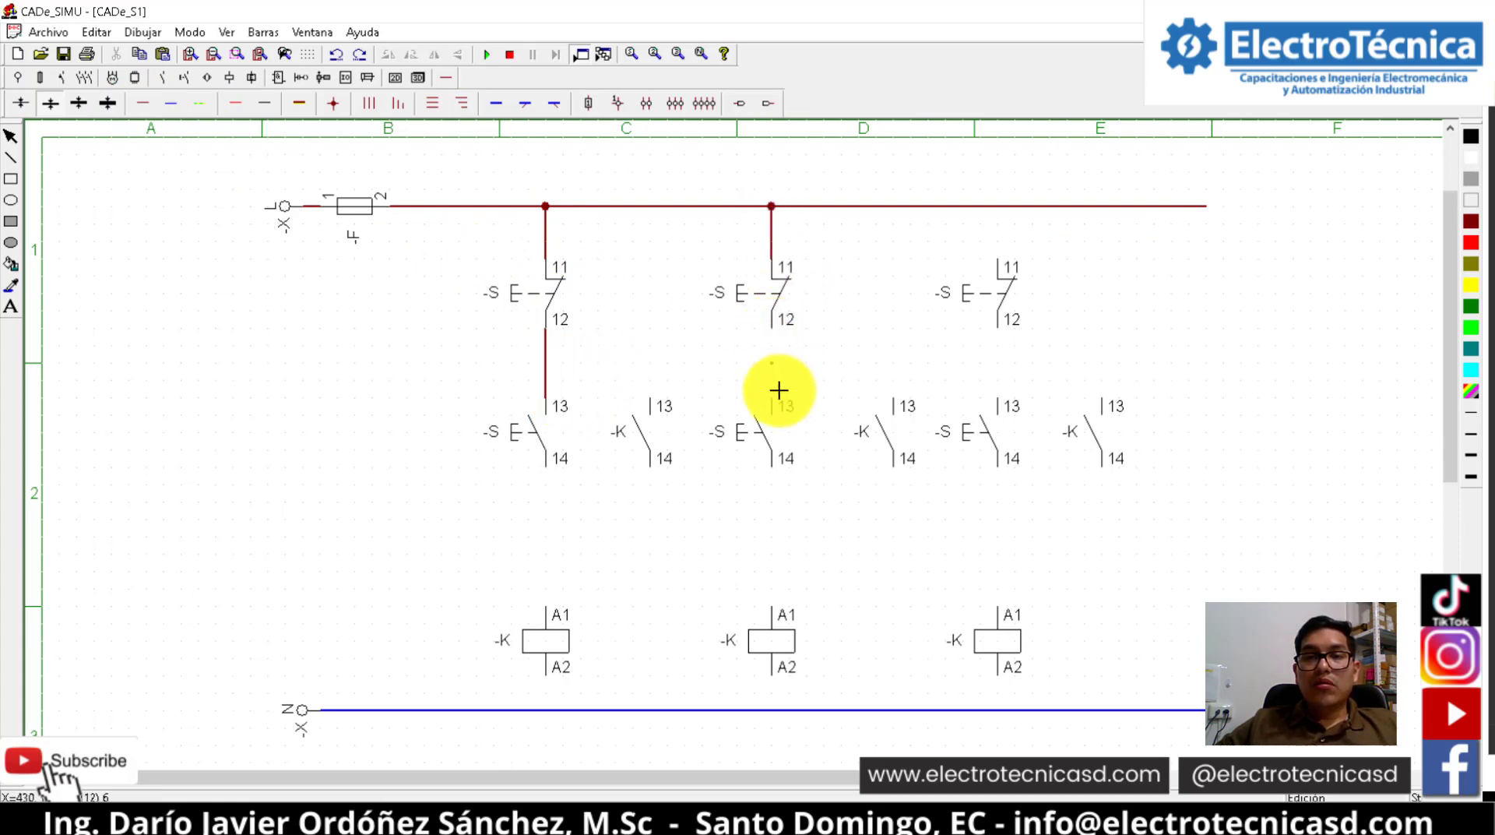
{"action": "left_click_drag", "start_coordinate": [779, 399], "coordinate": [779, 401]}
{"action": "left_click_drag", "start_coordinate": [1006, 256], "coordinate": [1008, 217]}
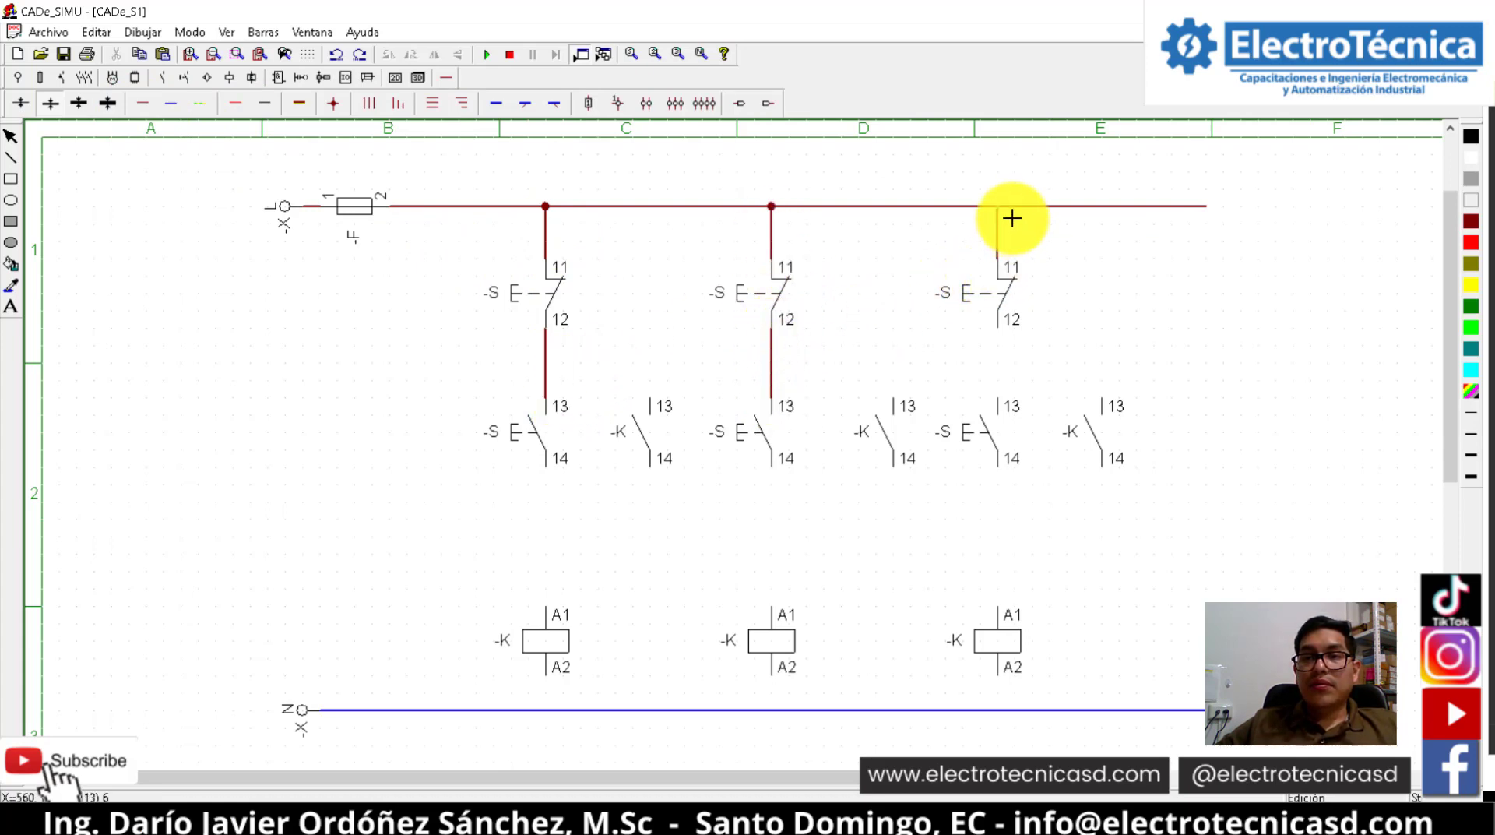
{"action": "left_click_drag", "start_coordinate": [994, 327], "coordinate": [1011, 397]}
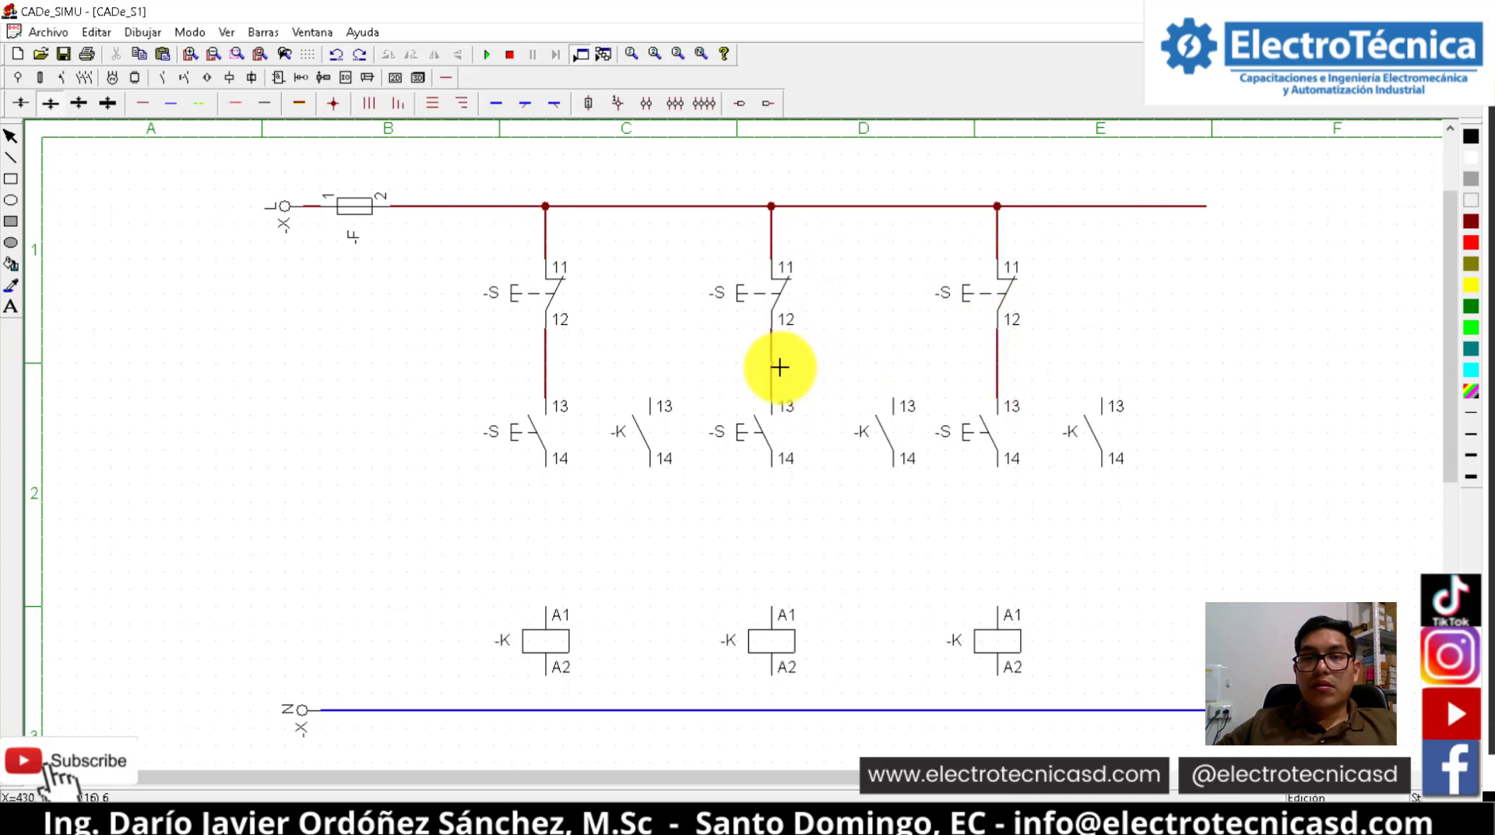
Wire terminal 13 of each K contact to the line between the stop and start pushbuttons of its branch
{"action": "mouse_move", "coordinate": [778, 362]}
{"action": "left_mouse_down"}
{"action": "mouse_move", "coordinate": [889, 378]}
{"action": "mouse_move", "coordinate": [897, 397]}
{"action": "left_mouse_up"}
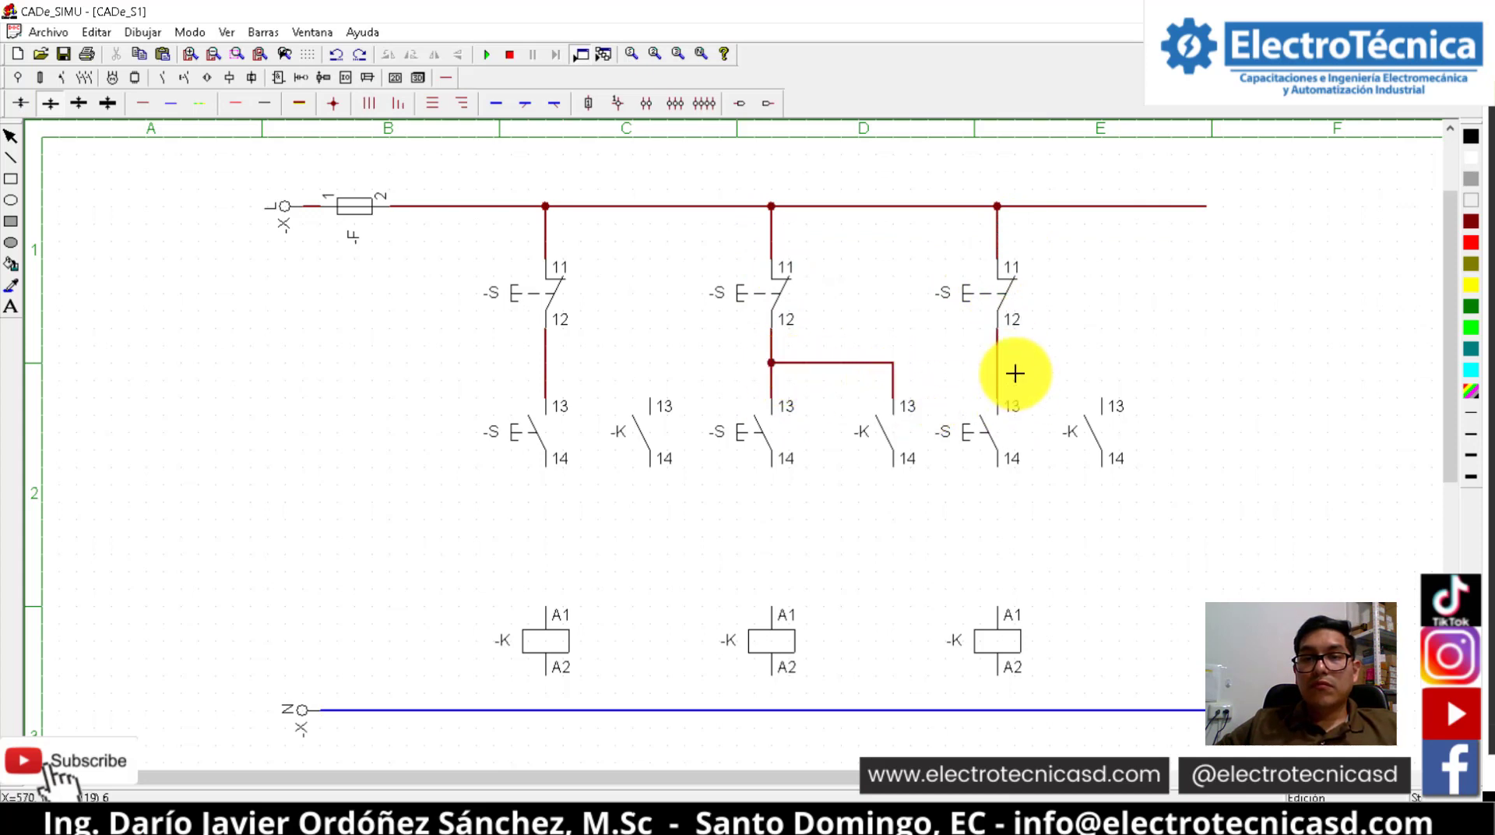
{"action": "left_click_drag", "start_coordinate": [1111, 374], "coordinate": [1104, 398]}
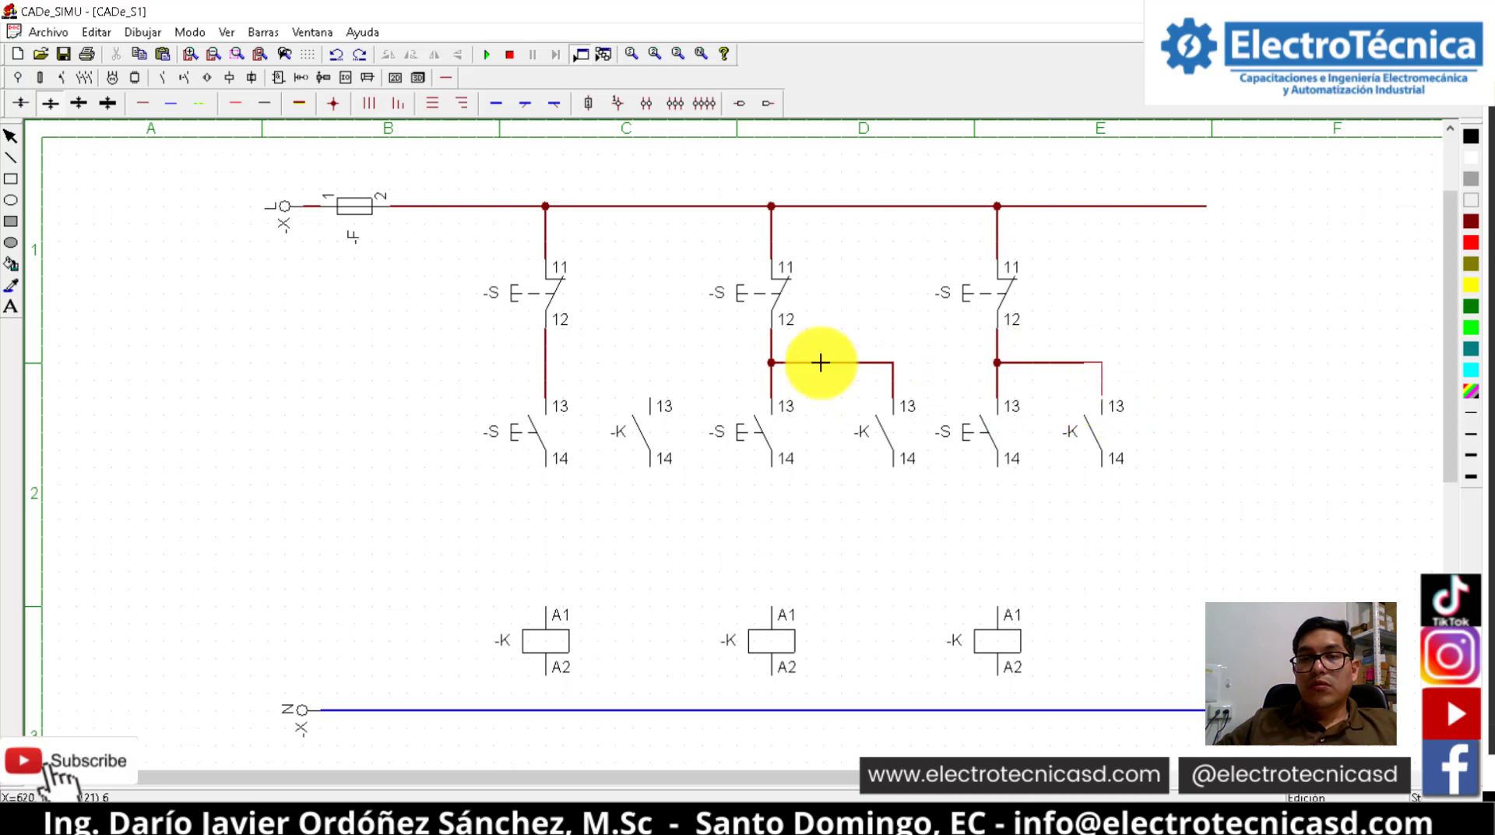
{"action": "mouse_move", "coordinate": [561, 366]}
{"action": "left_mouse_down"}
{"action": "mouse_move", "coordinate": [654, 371]}
{"action": "mouse_move", "coordinate": [652, 397]}
{"action": "left_mouse_up"}
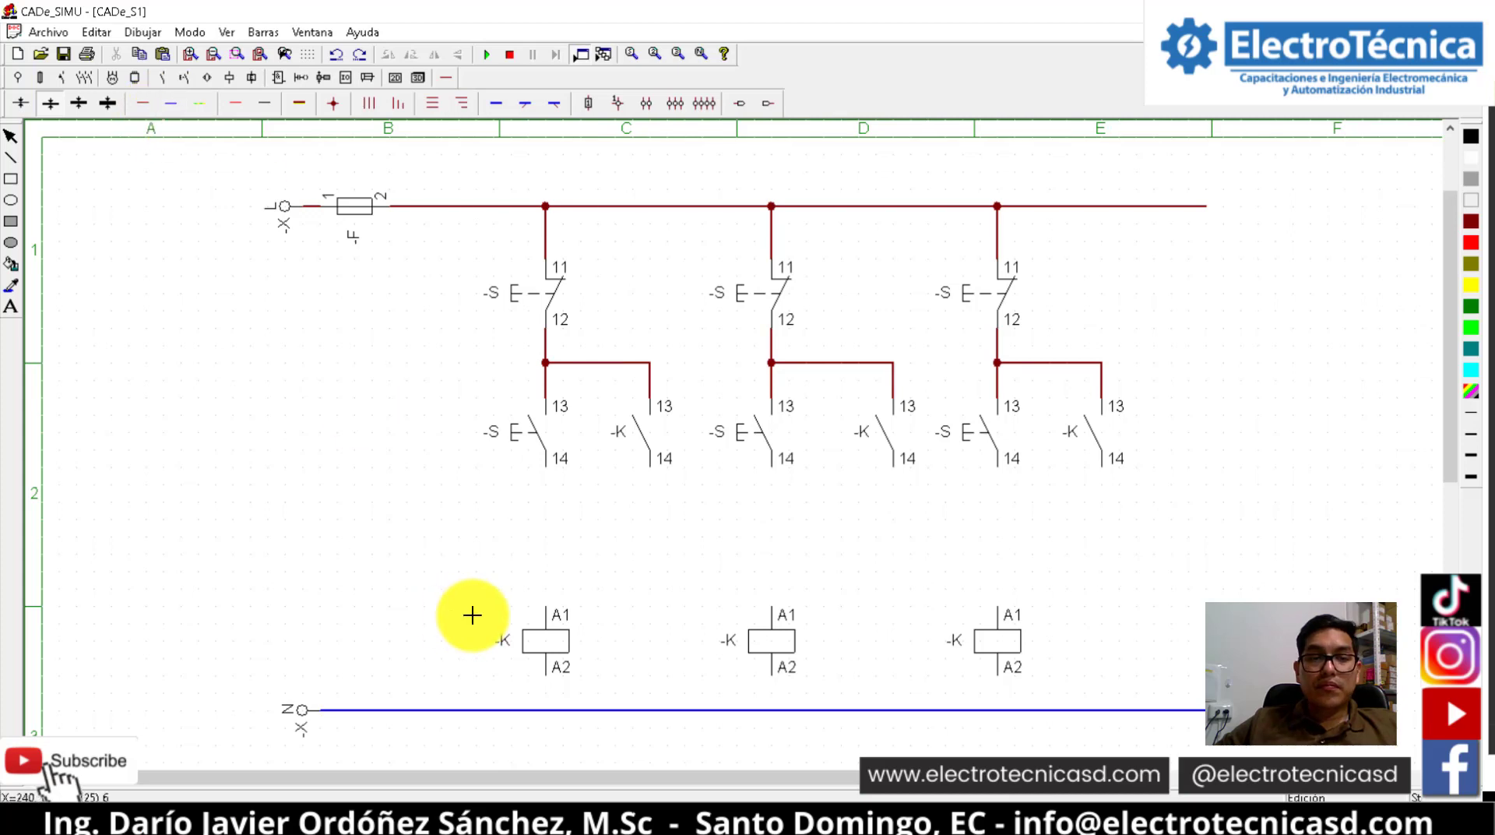
Name the first branch's coil and its normally open auxiliary contact -KM1
{"action": "double_click", "coordinate": [564, 649]}
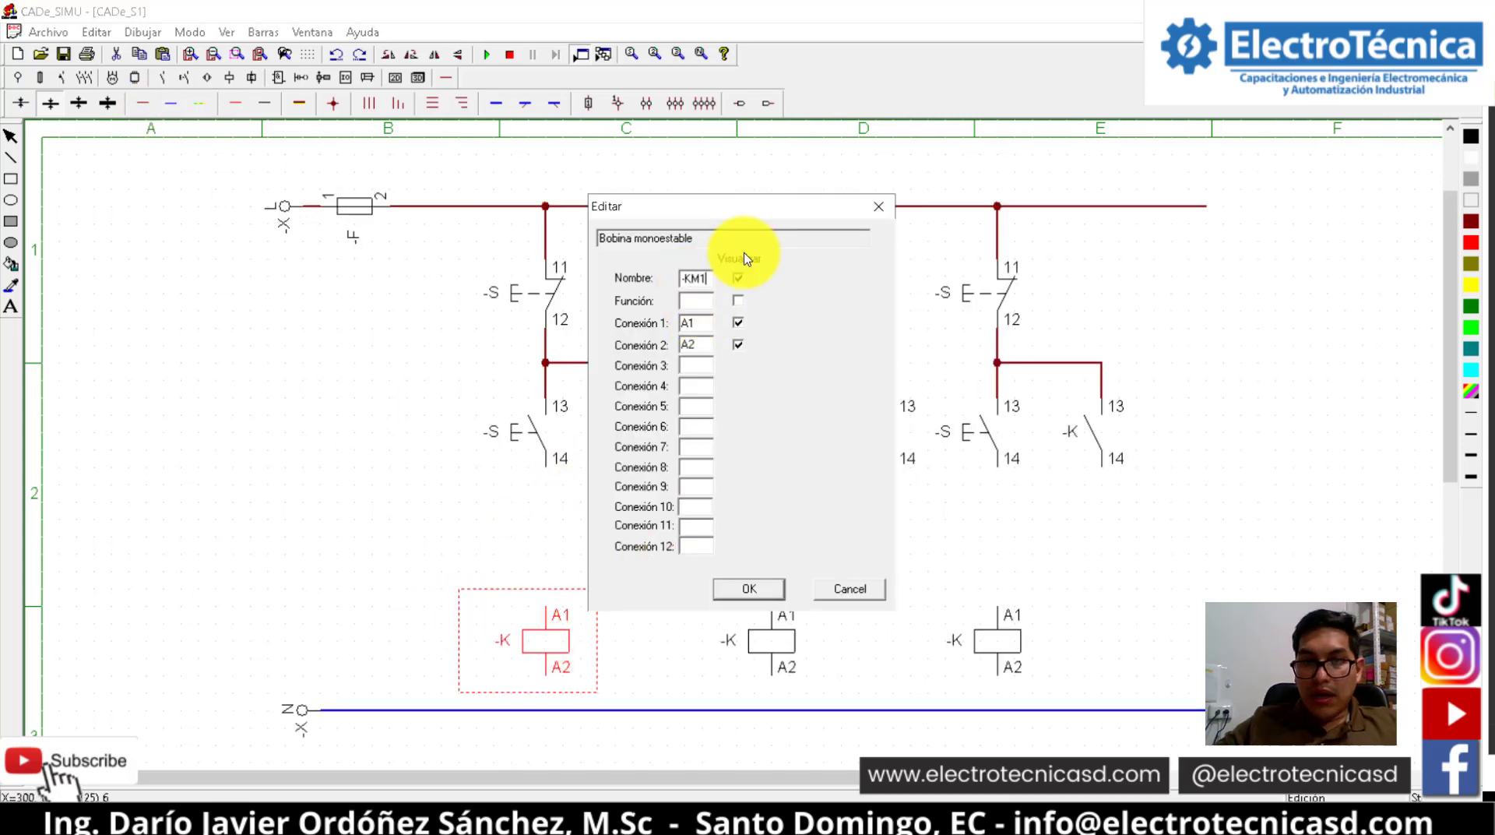
{"action": "key", "text": "Return"}
{"action": "double_click", "coordinate": [676, 427]}
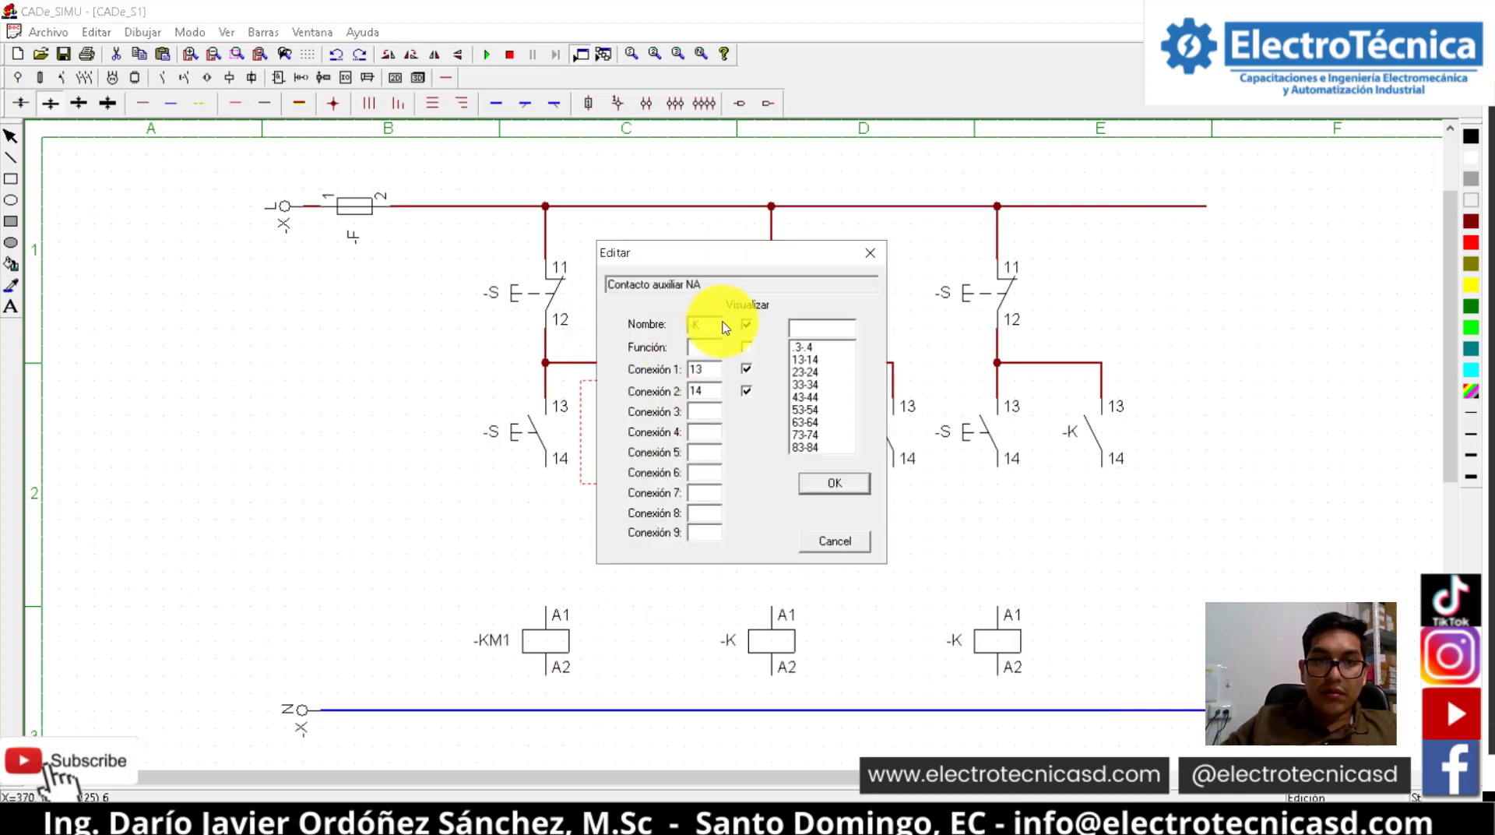
{"action": "type", "text": "M2"}
{"action": "key", "text": "Return"}
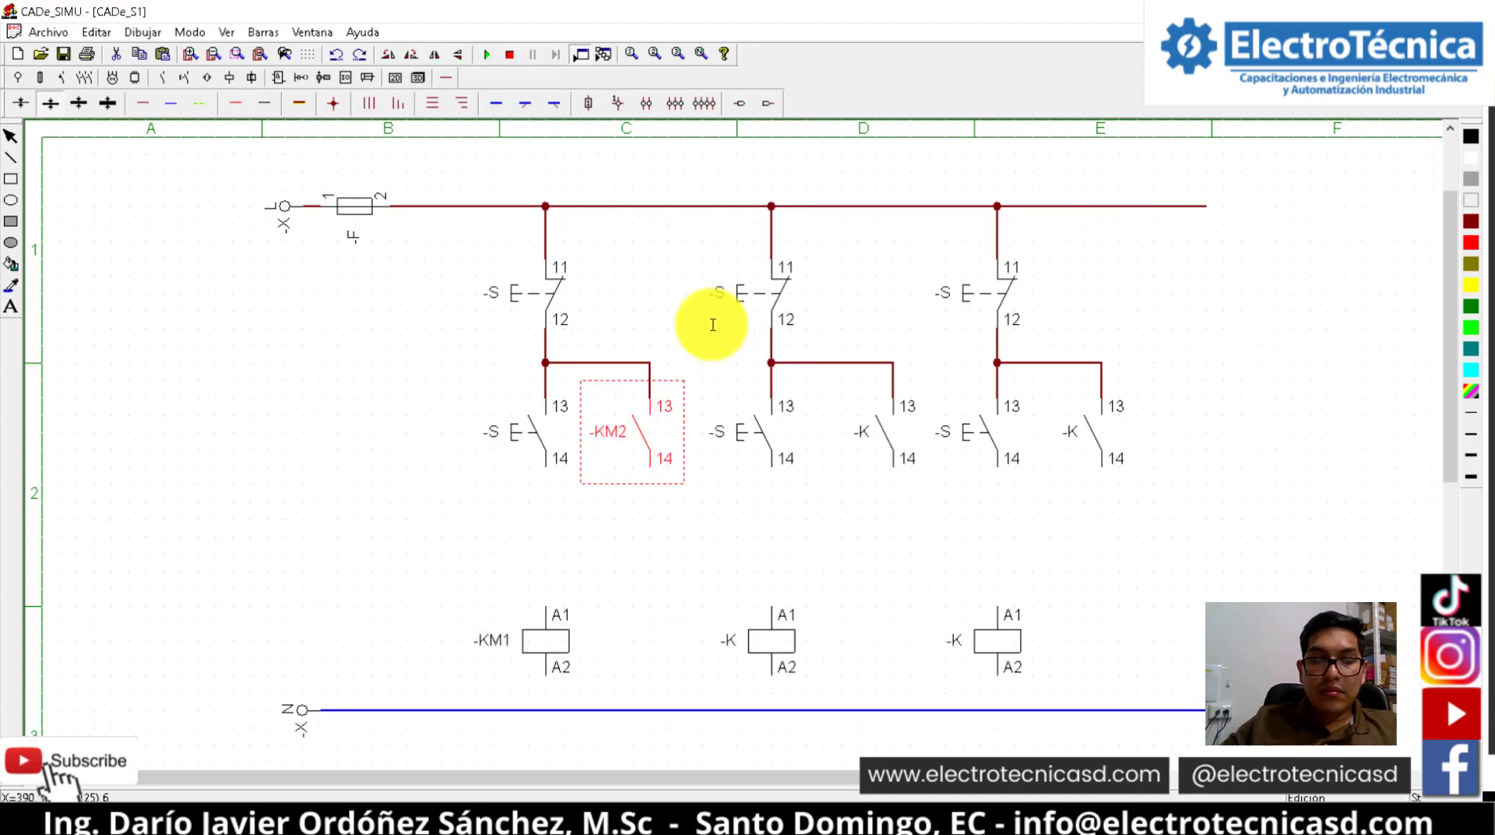
{"action": "double_click", "coordinate": [668, 428]}
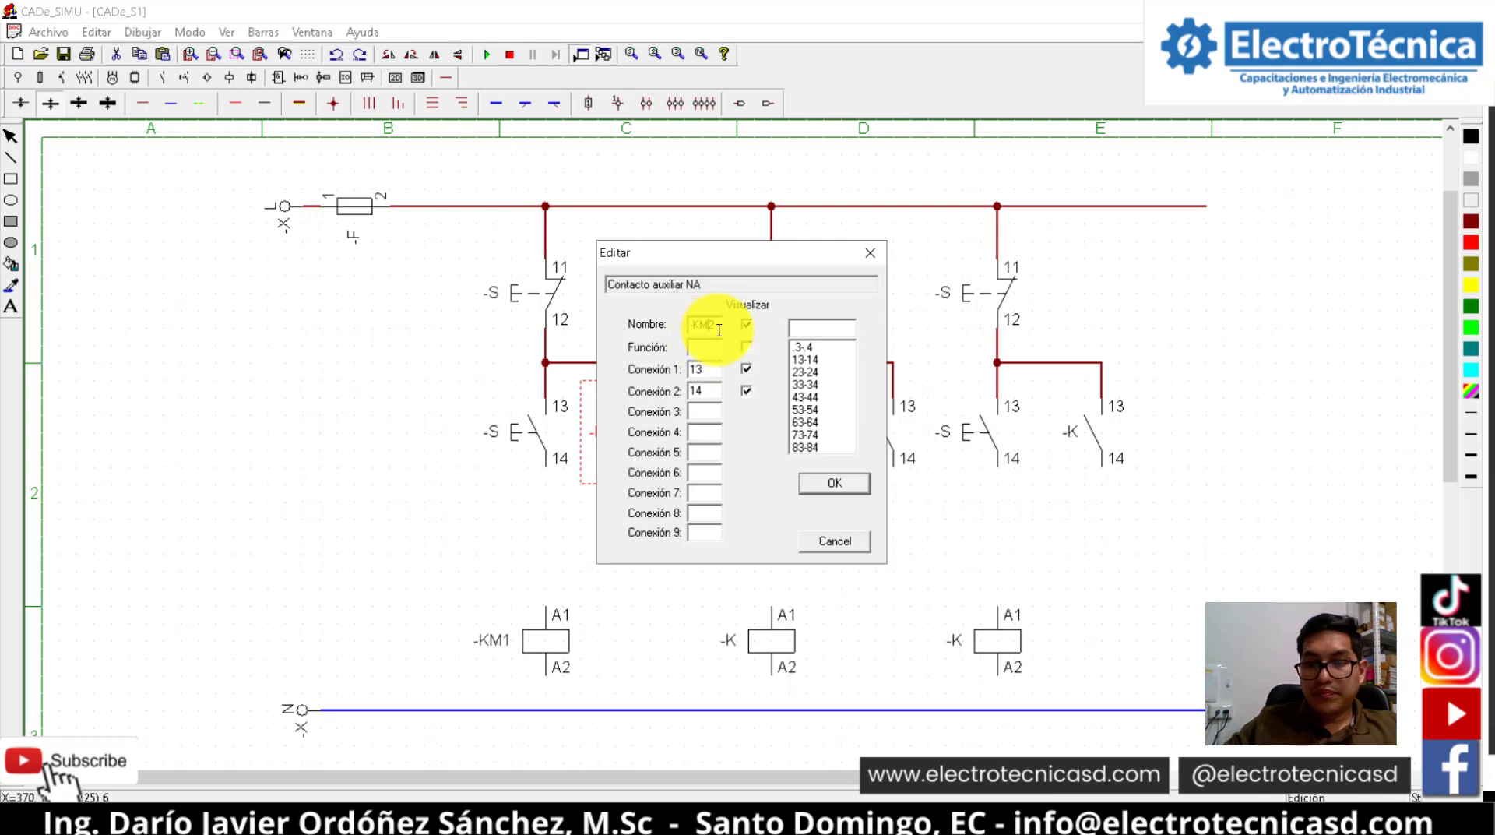
{"action": "key", "text": "Return"}
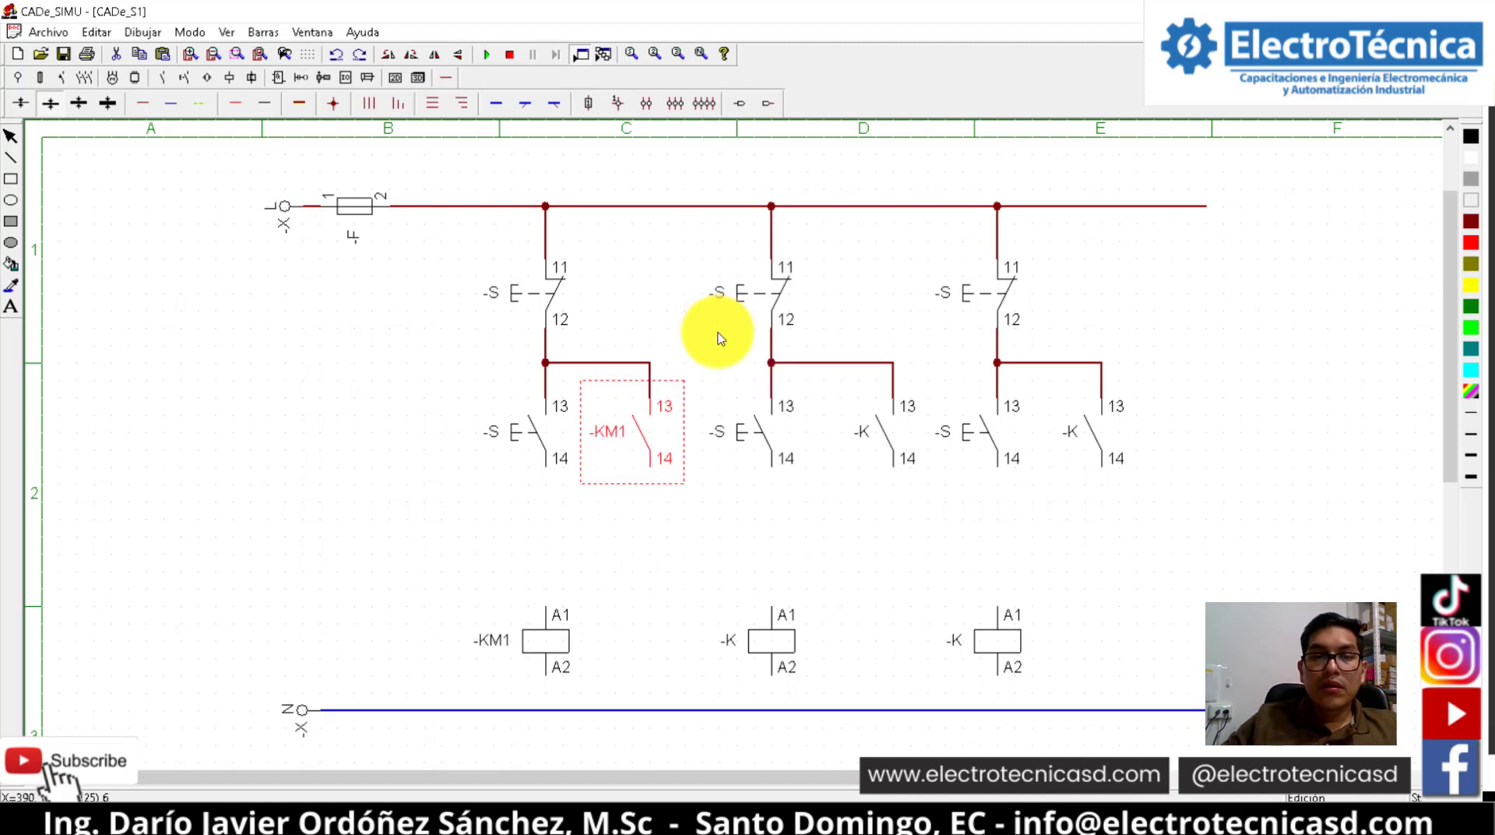
Name the second branch's coil and its normally open auxiliary contact -KM2
{"action": "double_click", "coordinate": [771, 643]}
{"action": "type", "text": "M"}
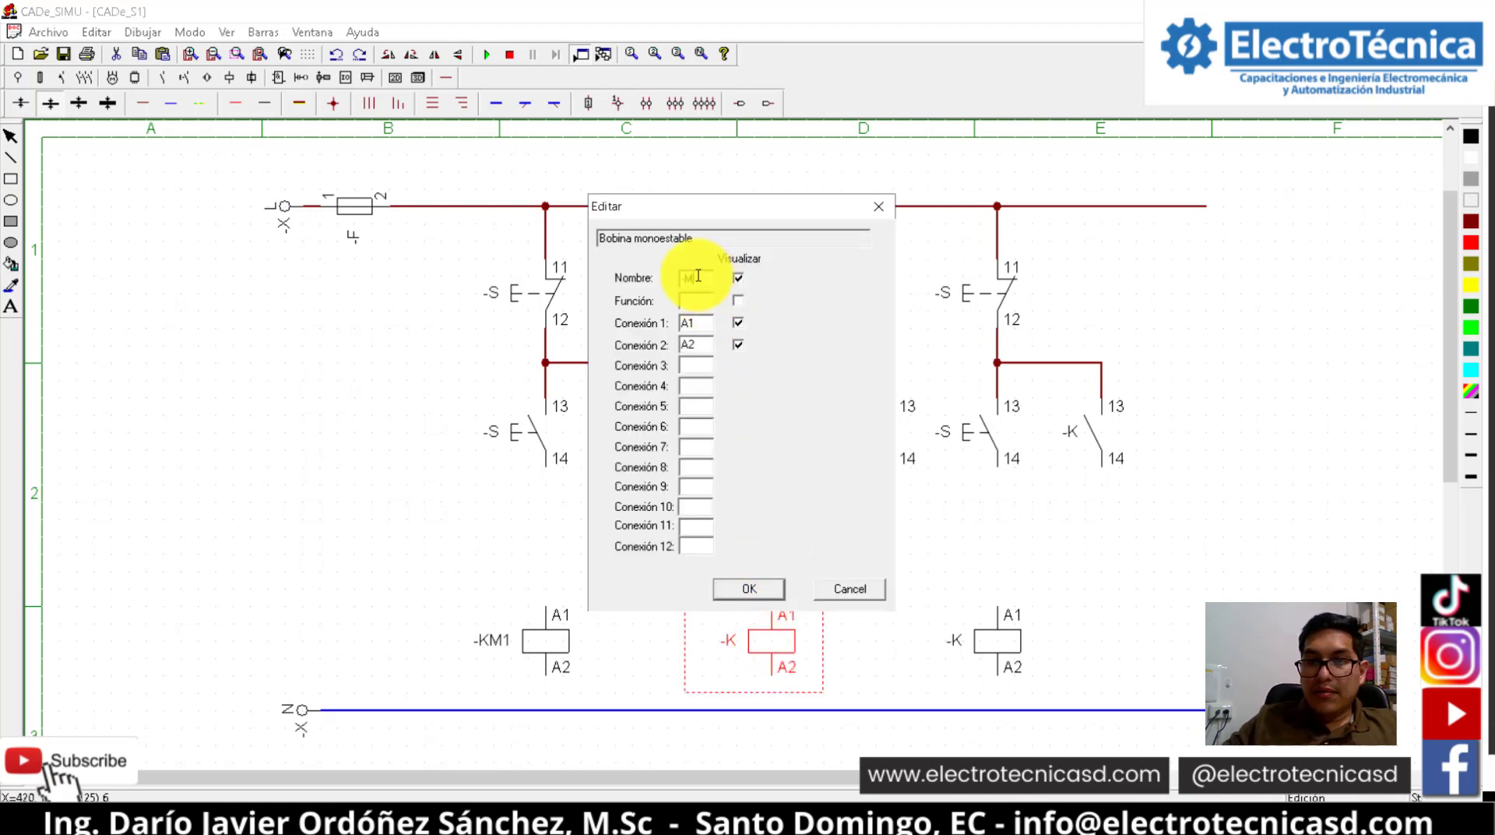
{"action": "type", "text": "2"}
{"action": "key", "text": "Return"}
{"action": "double_click", "coordinate": [761, 623]}
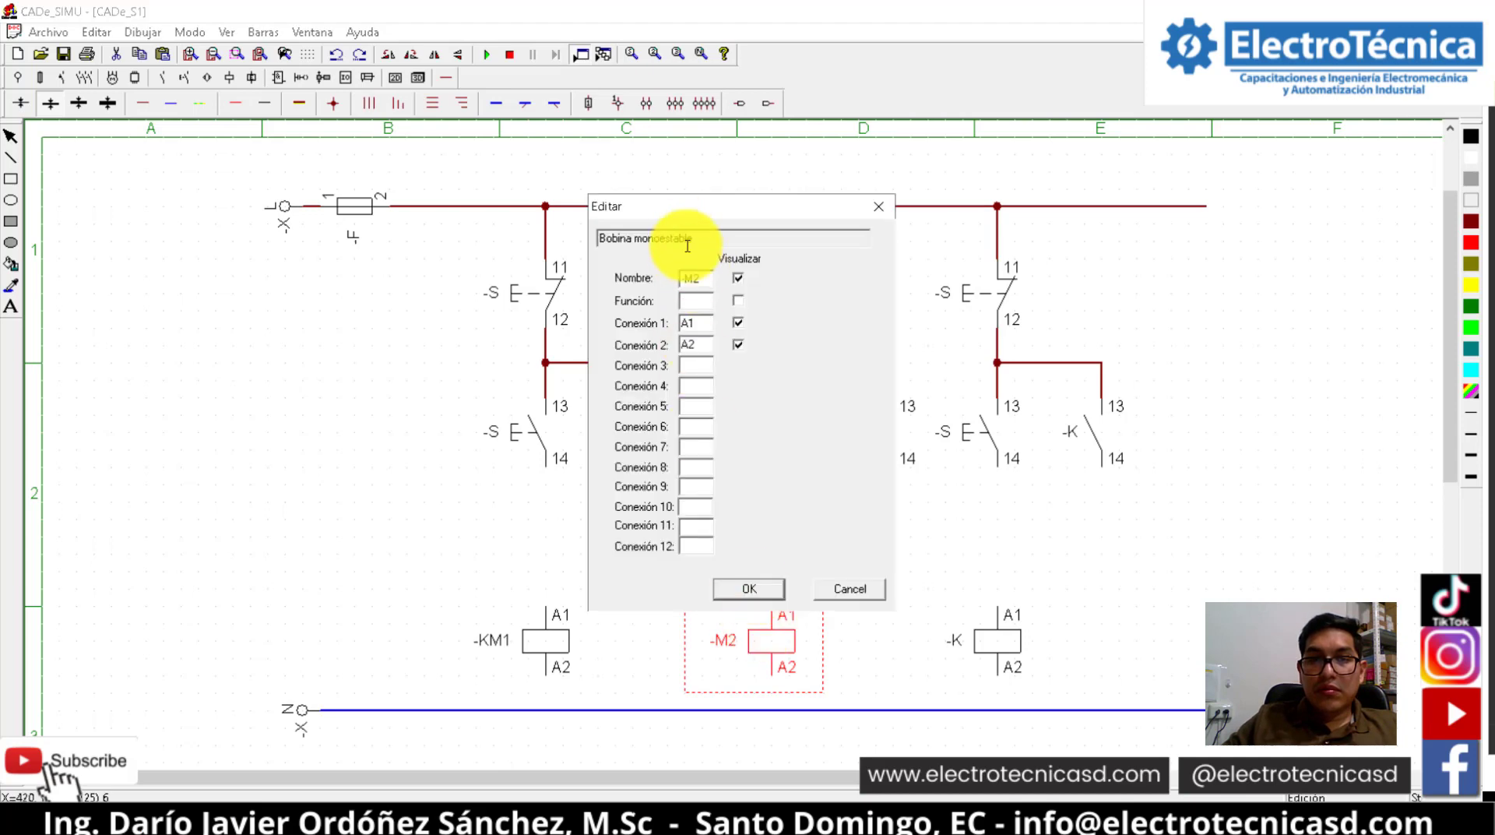
{"action": "left_click", "coordinate": [683, 275]}
{"action": "type", "text": "K"}
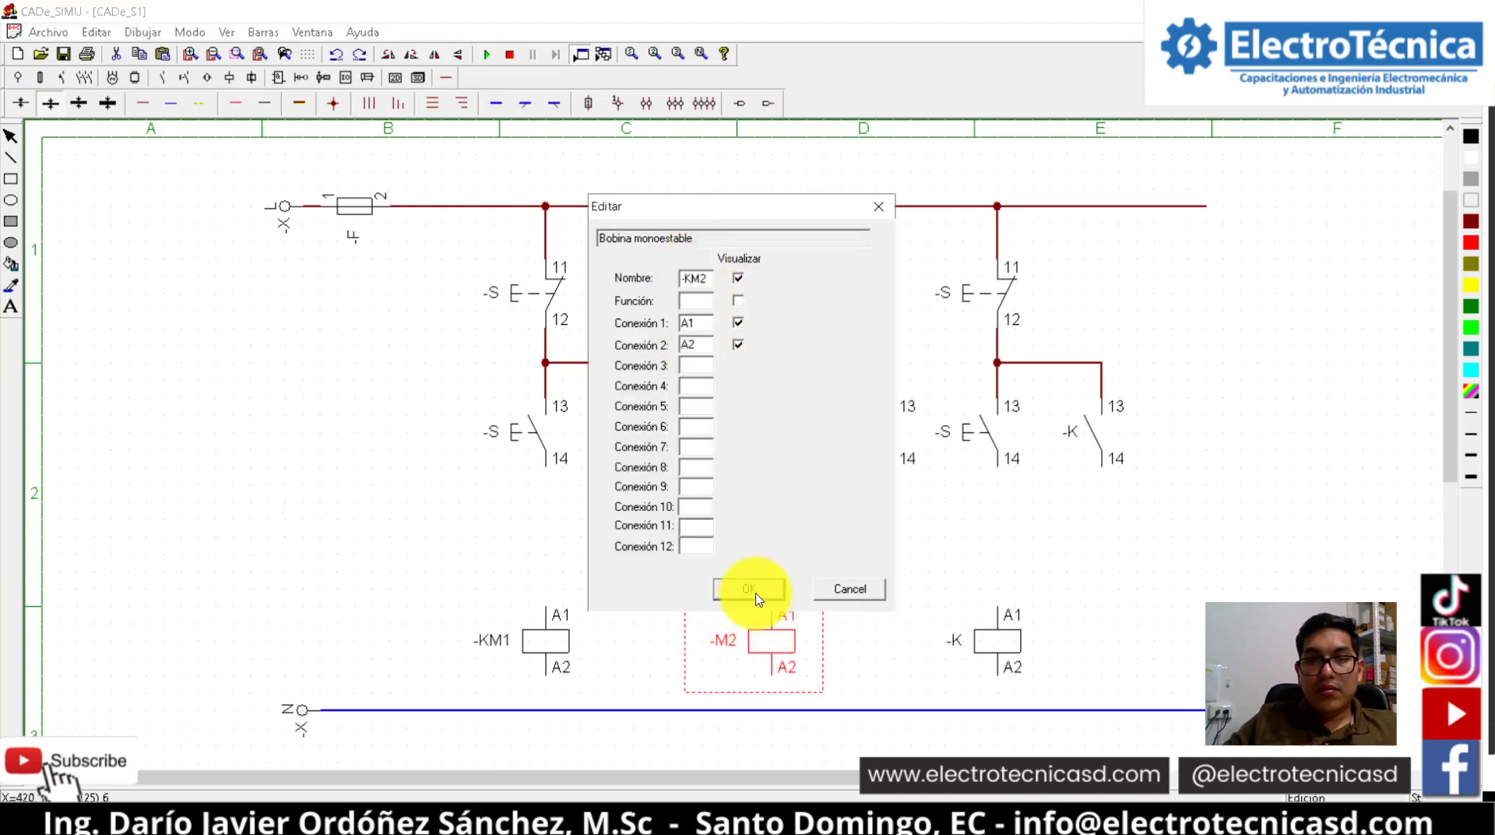
{"action": "left_click", "coordinate": [759, 592]}
{"action": "double_click", "coordinate": [881, 454]}
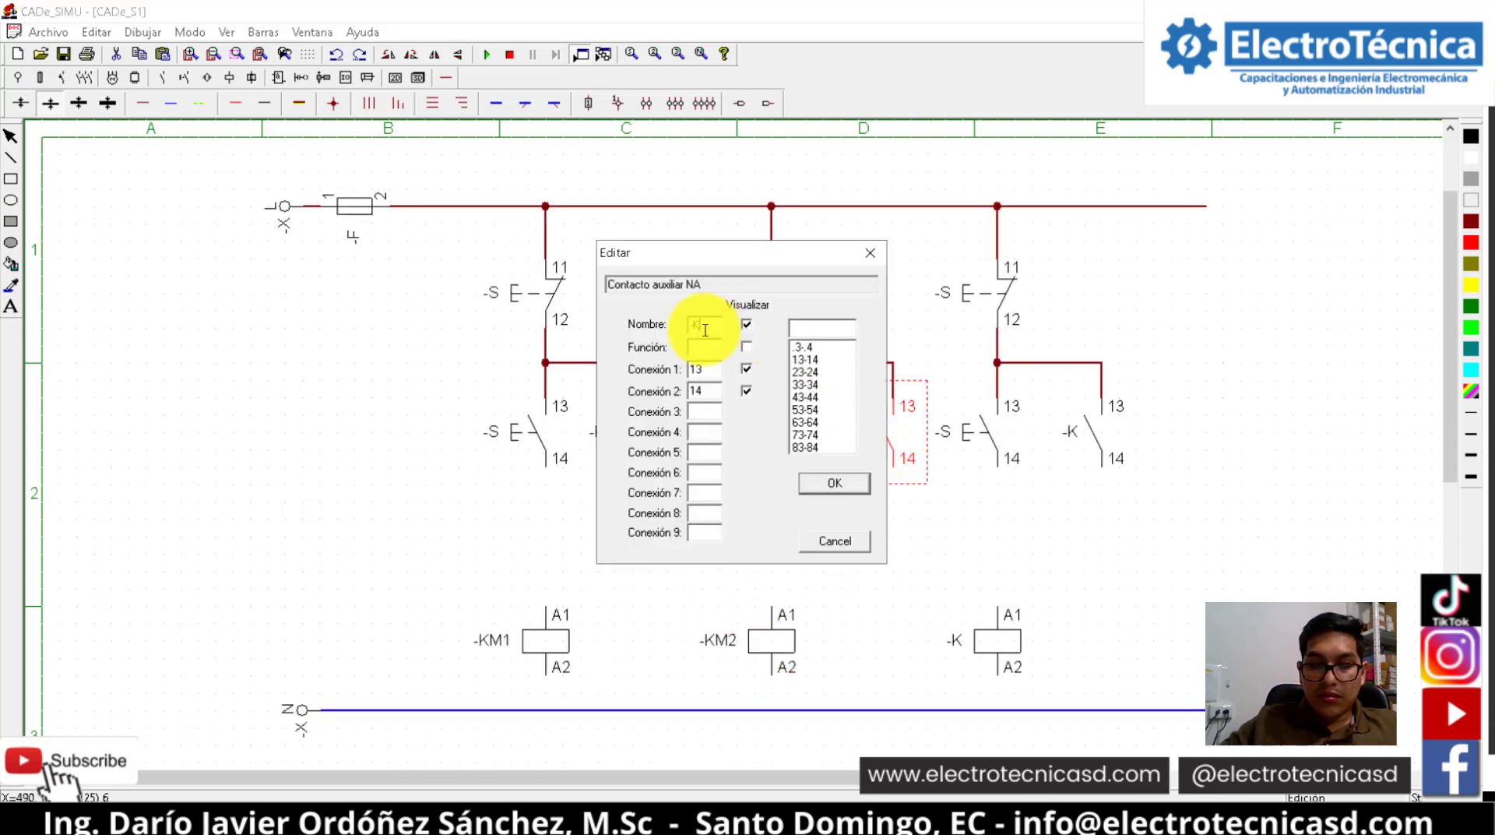
{"action": "type", "text": "M2"}
{"action": "key", "text": "Return"}
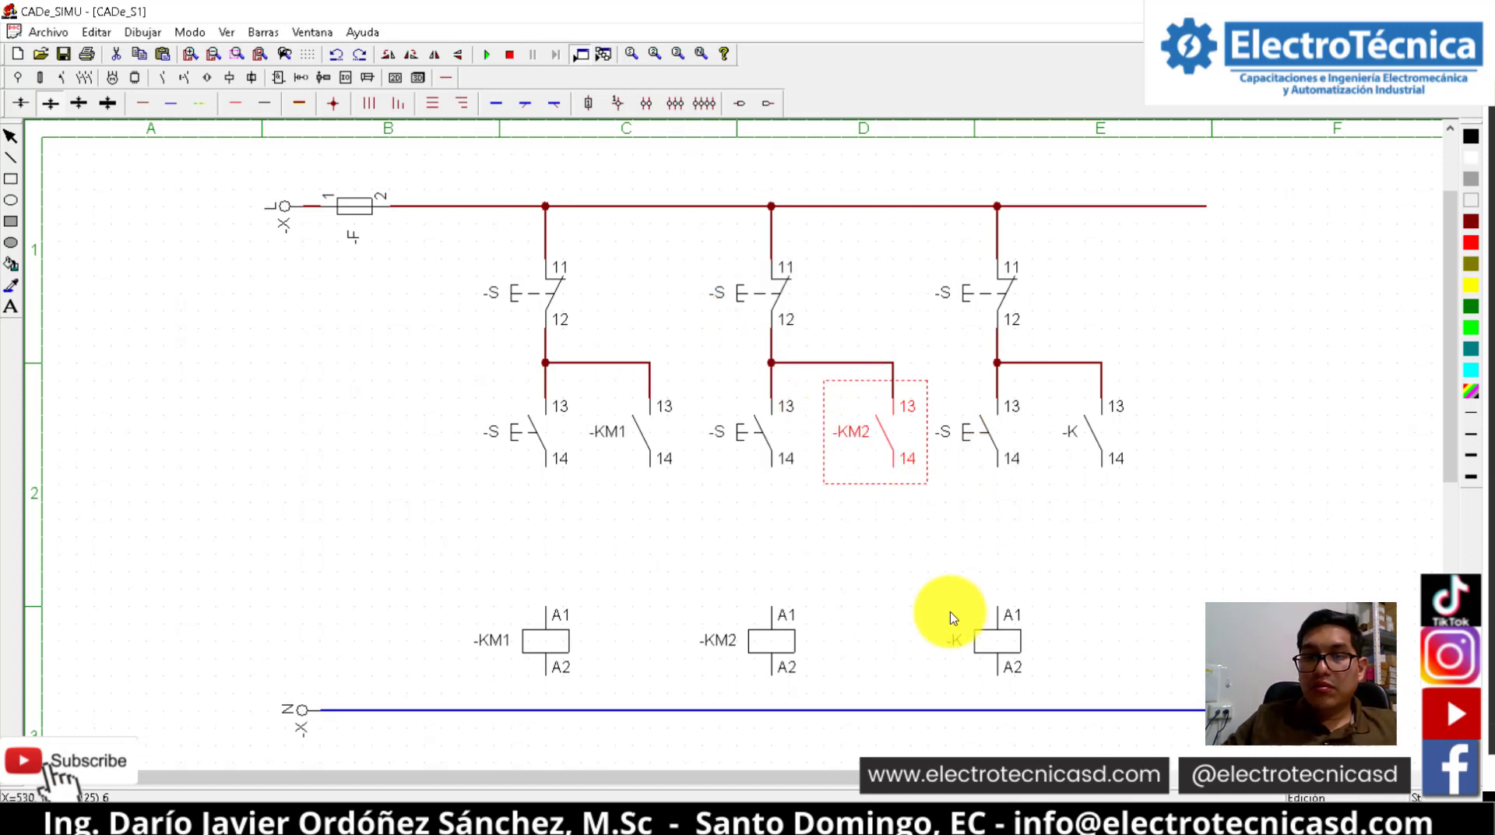
Name the third branch's coil and its normally open auxiliary contact -KM3
{"action": "double_click", "coordinate": [973, 646]}
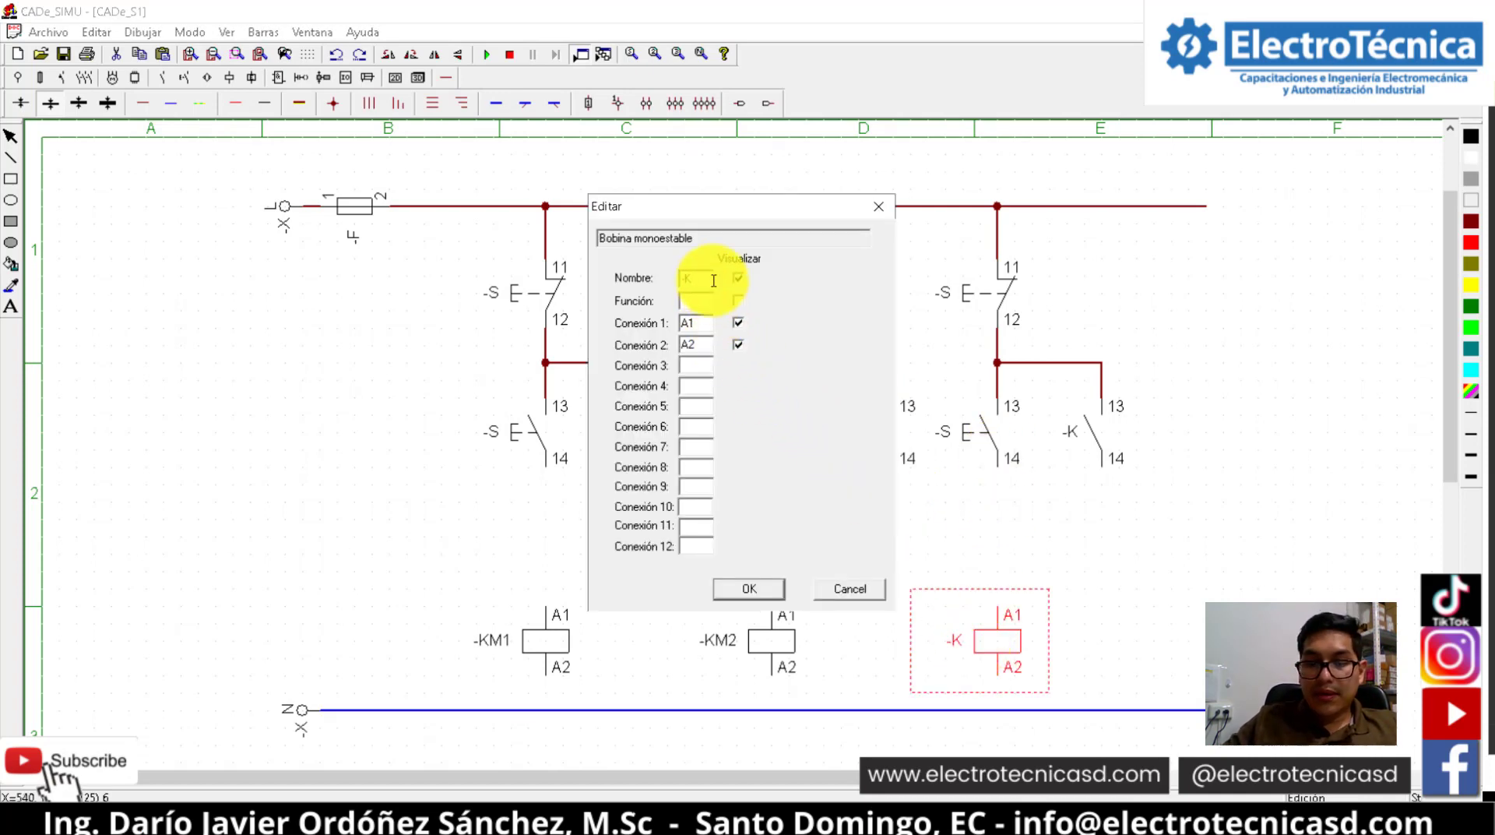
{"action": "type", "text": "M3"}
{"action": "key", "text": "Return"}
{"action": "double_click", "coordinate": [1075, 419]}
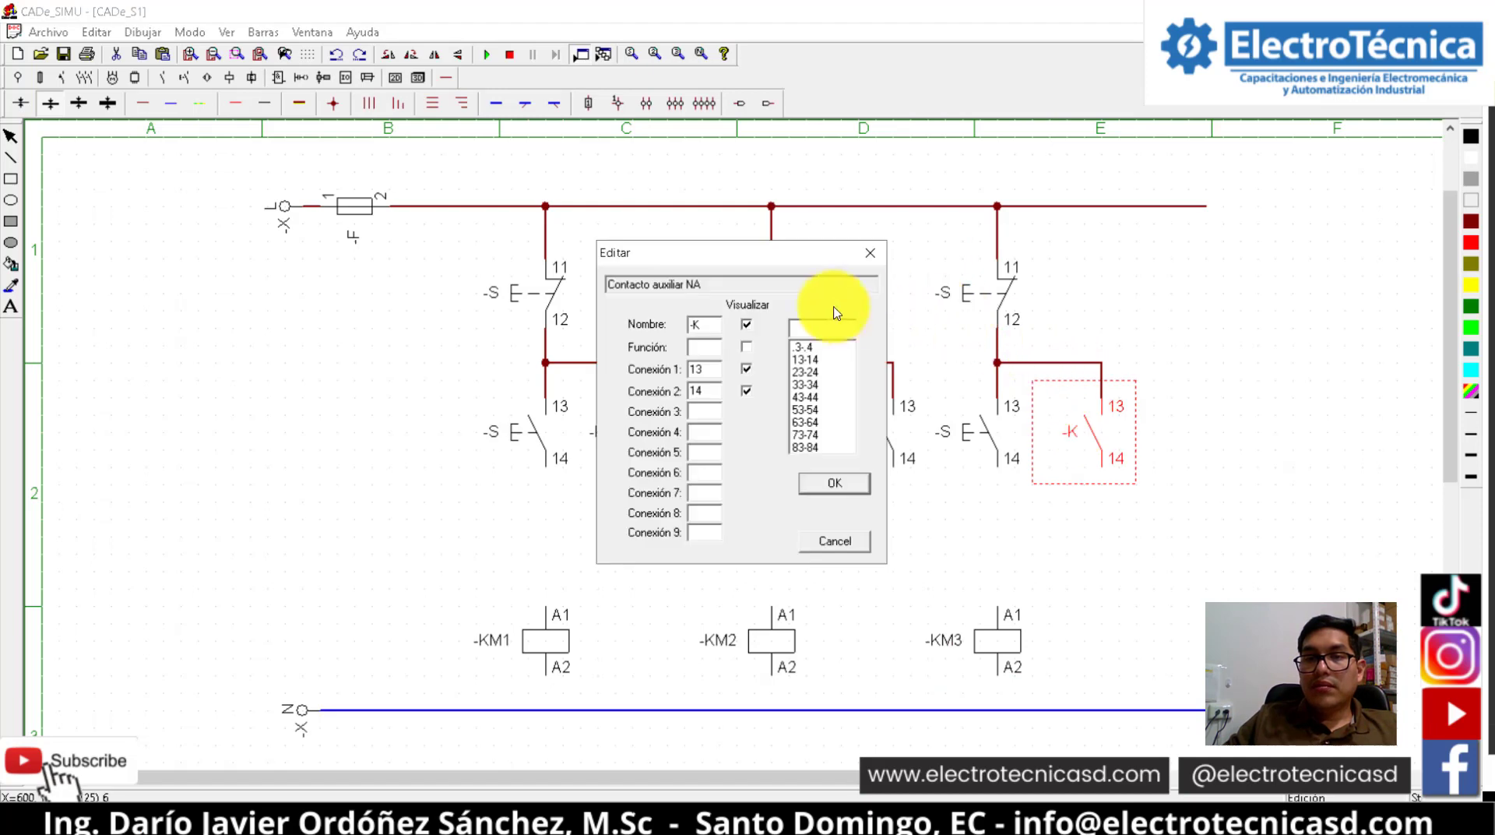
{"action": "type", "text": "M3"}
{"action": "key", "text": "Return"}
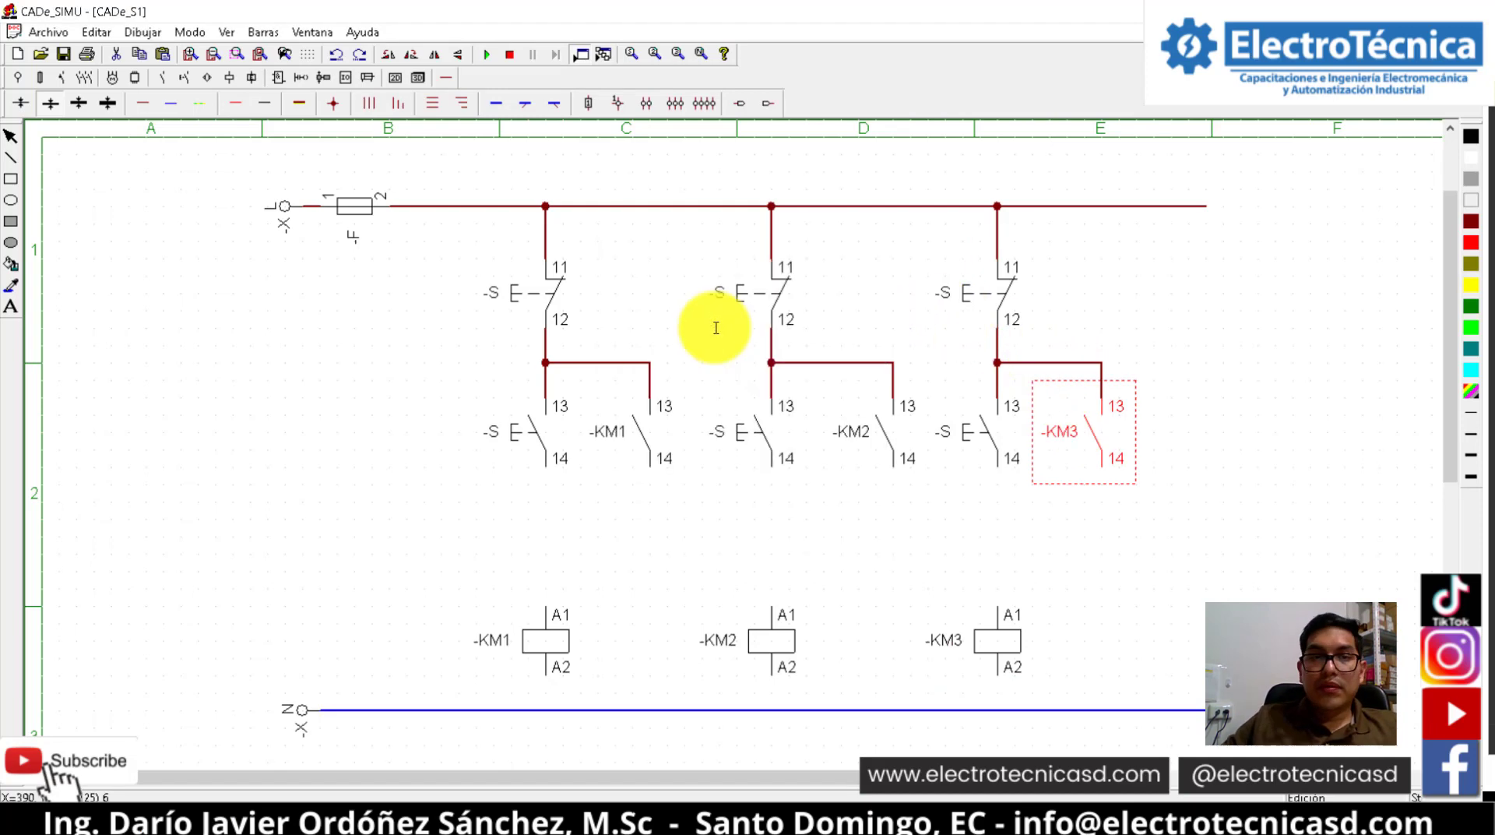
Name the first branch's normally closed pushbutton -S1 and its normally open pushbutton -S2
{"action": "double_click", "coordinate": [545, 294]}
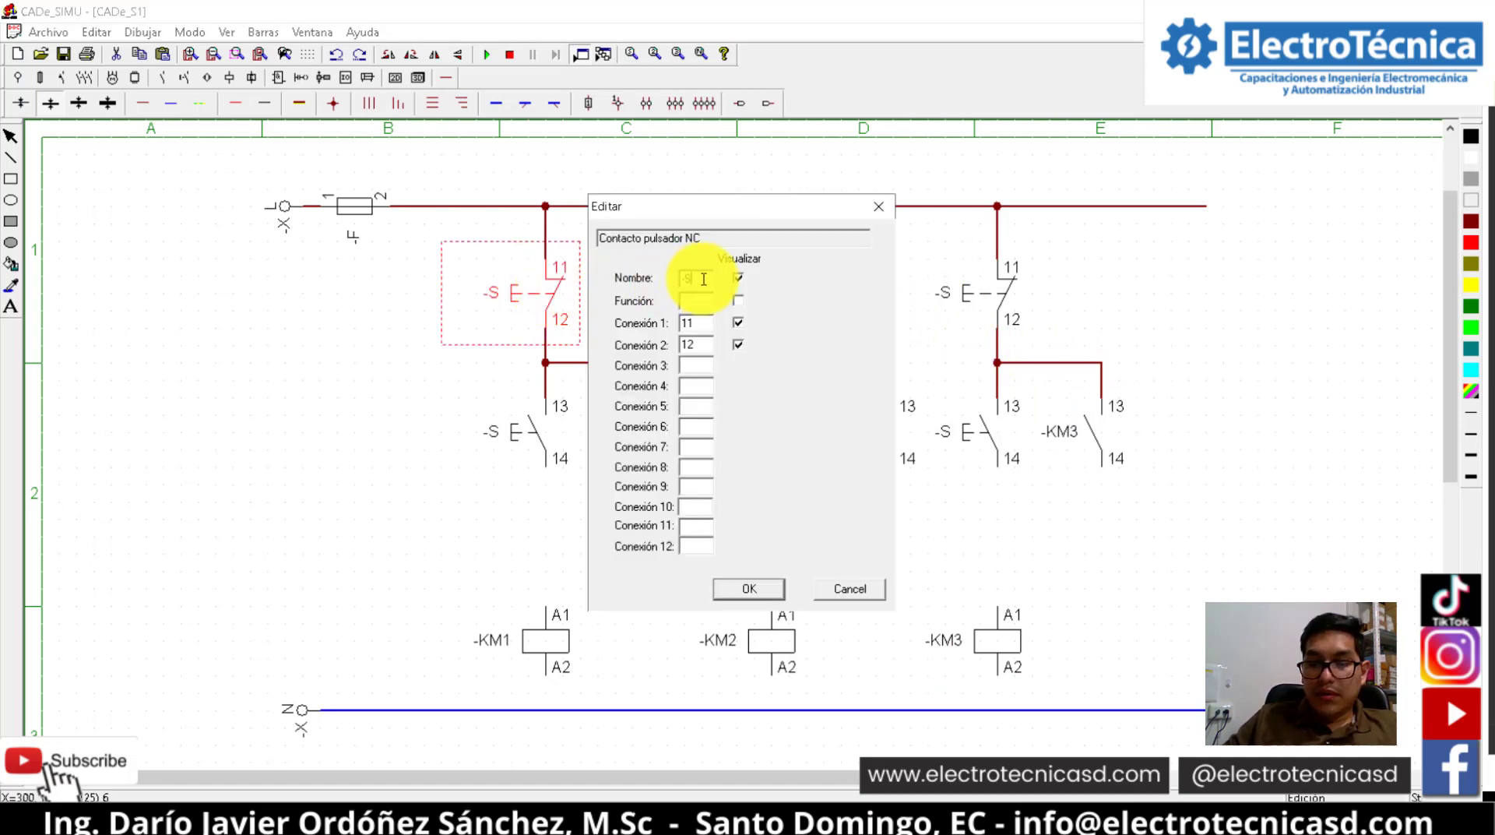
{"action": "type", "text": "1"}
{"action": "key", "text": "Return"}
{"action": "double_click", "coordinate": [534, 433]}
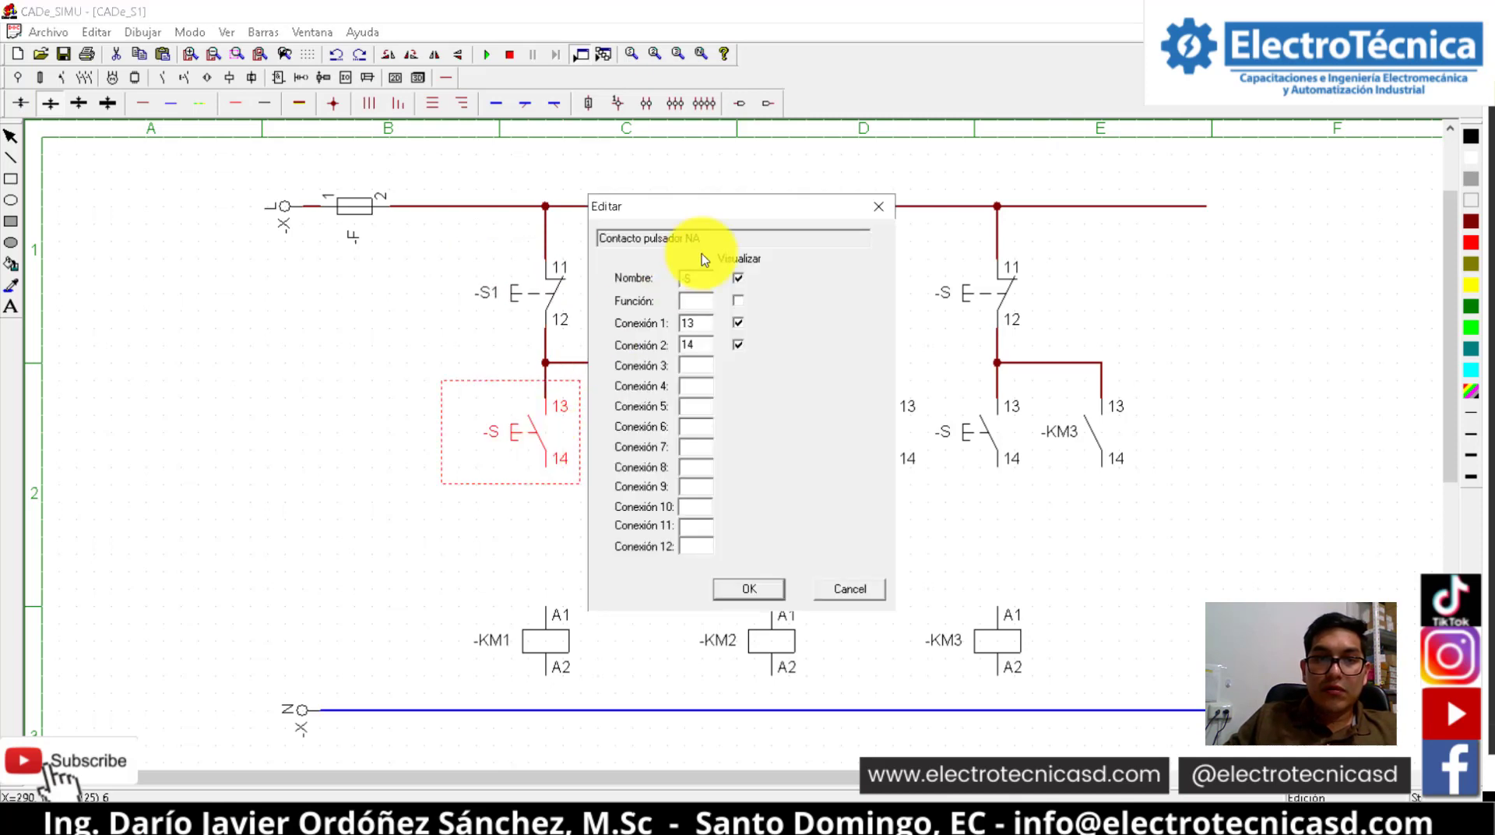
{"action": "type", "text": "2"}
{"action": "key", "text": "Return"}
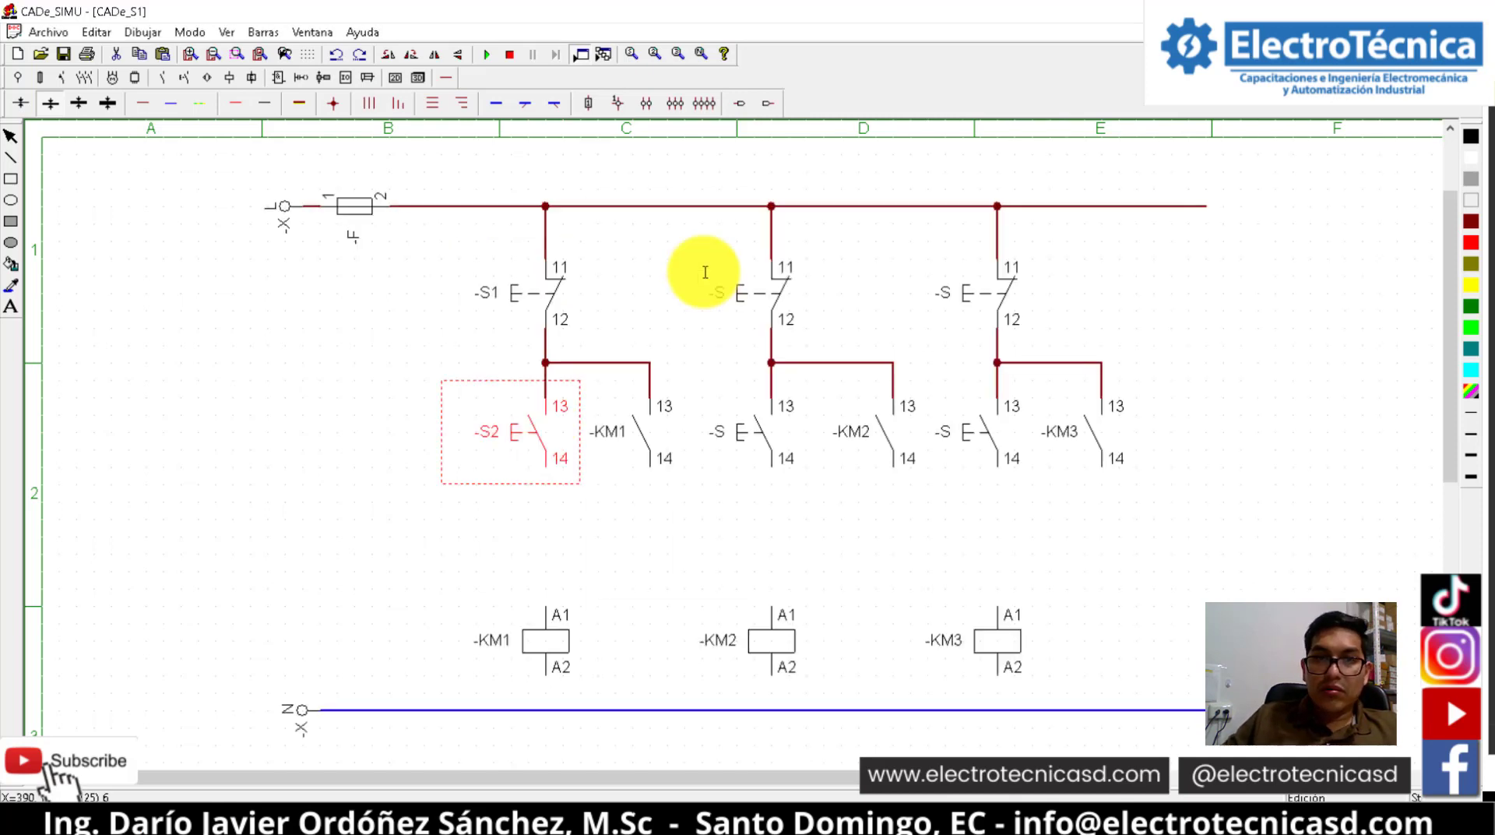
Name the second branch's normally closed pushbutton -S3 and its normally open pushbutton -S4
{"action": "double_click", "coordinate": [779, 297]}
{"action": "type", "text": "3"}
{"action": "key", "text": "Return"}
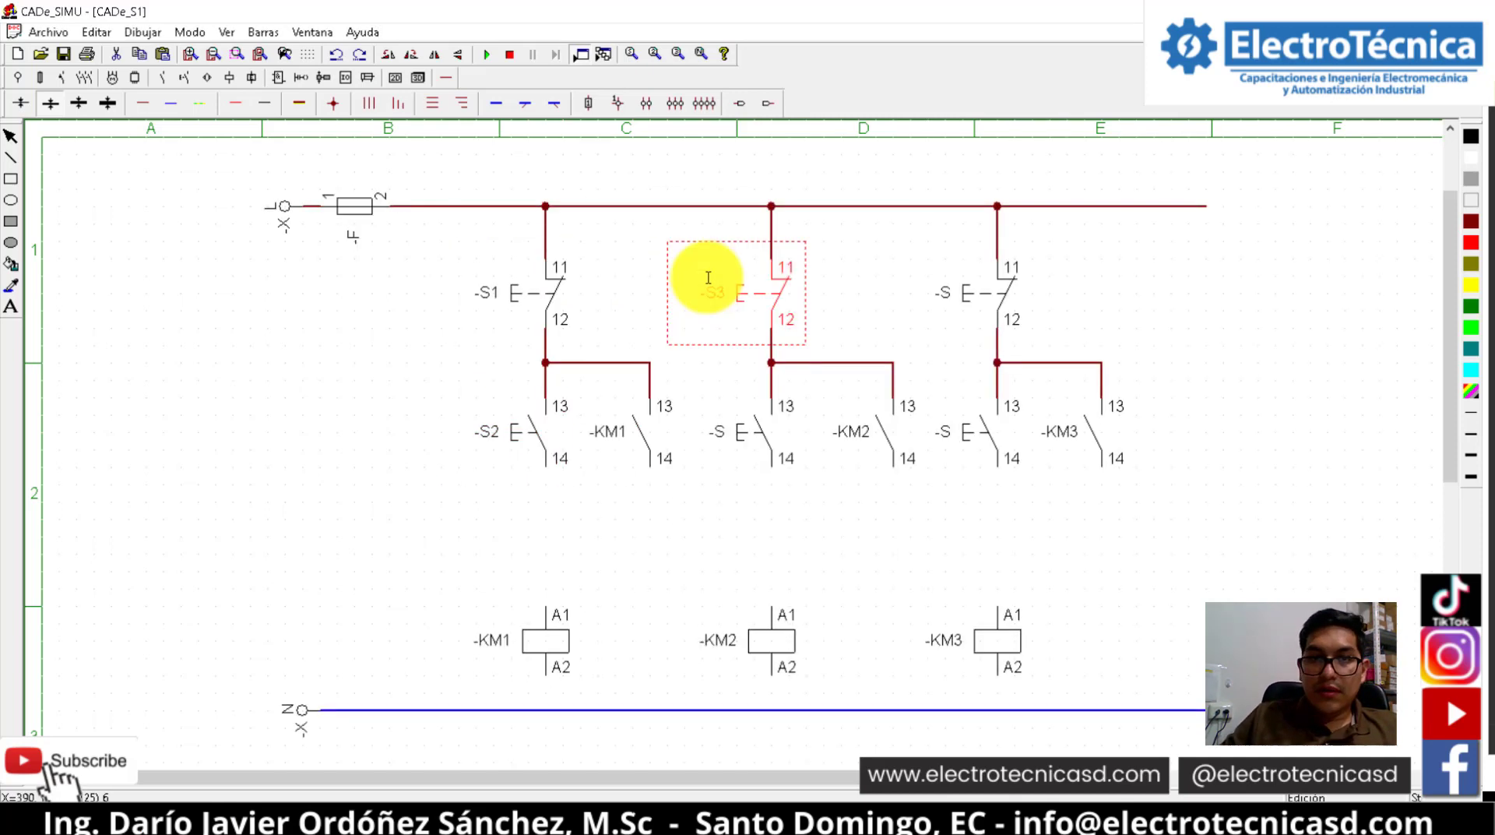
{"action": "double_click", "coordinate": [758, 424]}
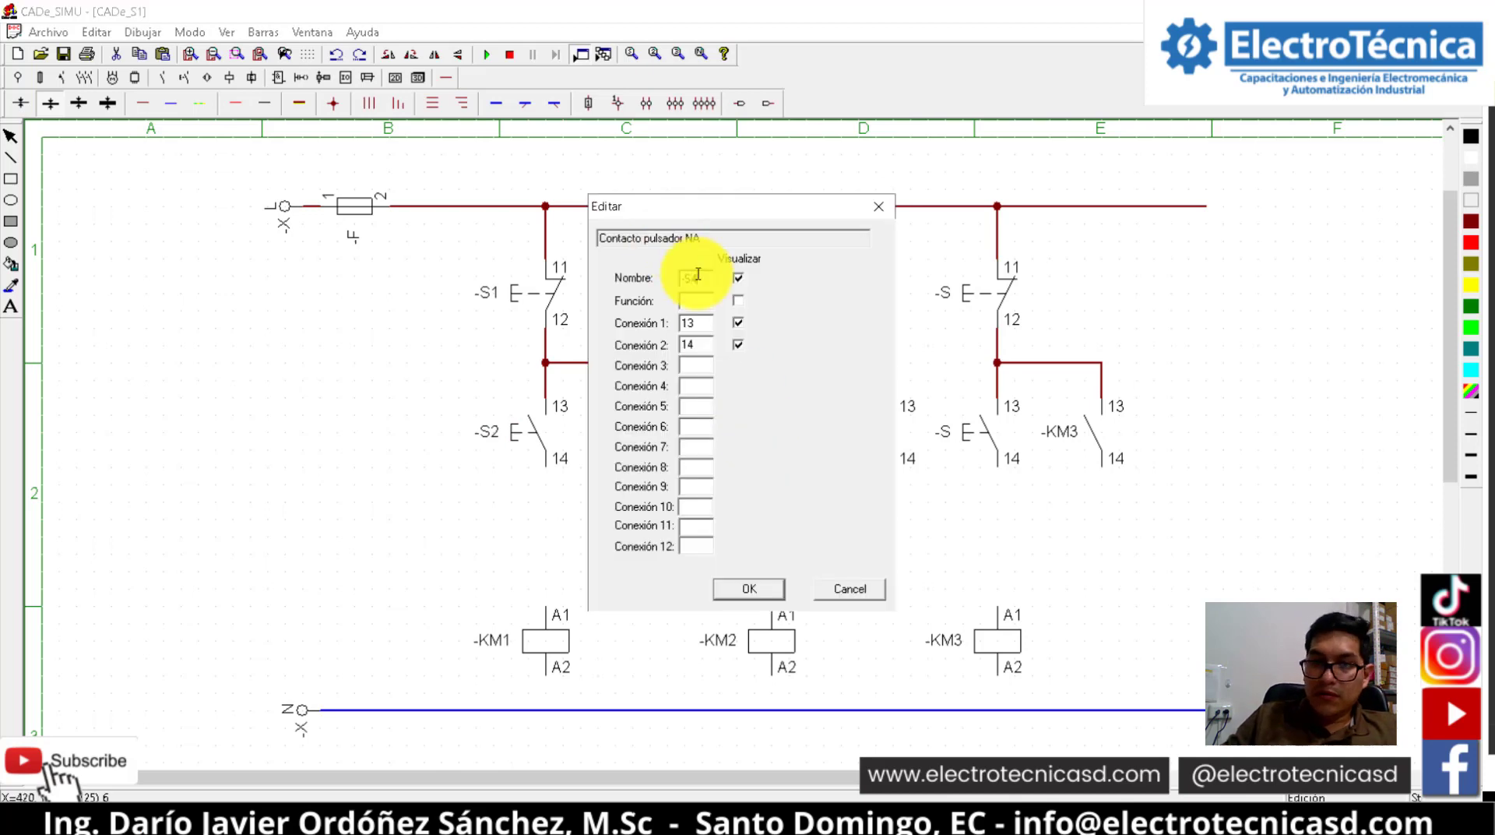
{"action": "type", "text": "4"}
{"action": "key", "text": "Return"}
Name the third branch's normally closed pushbutton -S5 and its normally open pushbutton -S6
{"action": "double_click", "coordinate": [966, 299]}
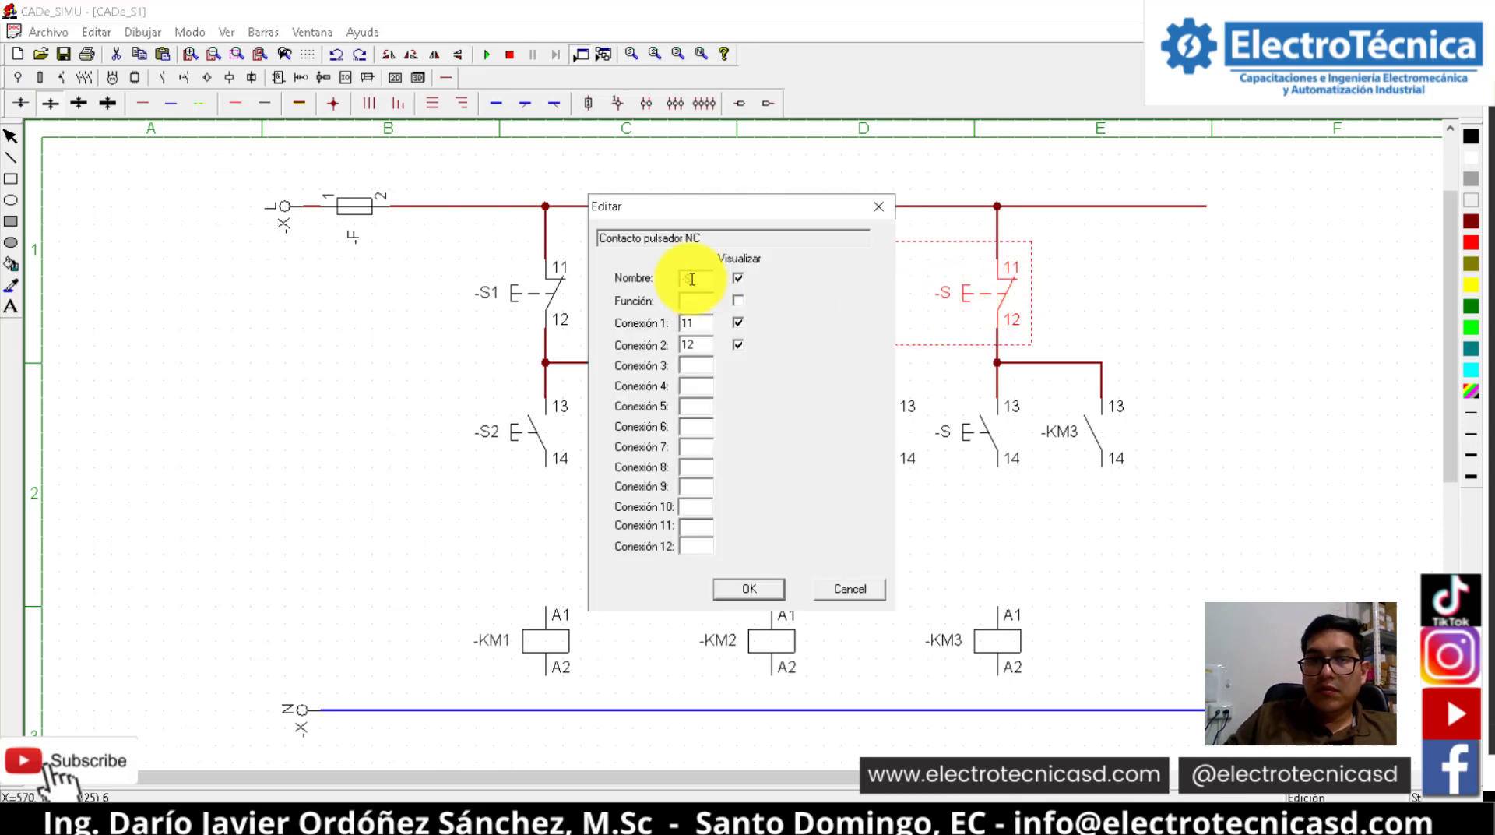
{"action": "type", "text": "5"}
{"action": "key", "text": "Return"}
{"action": "double_click", "coordinate": [959, 428]}
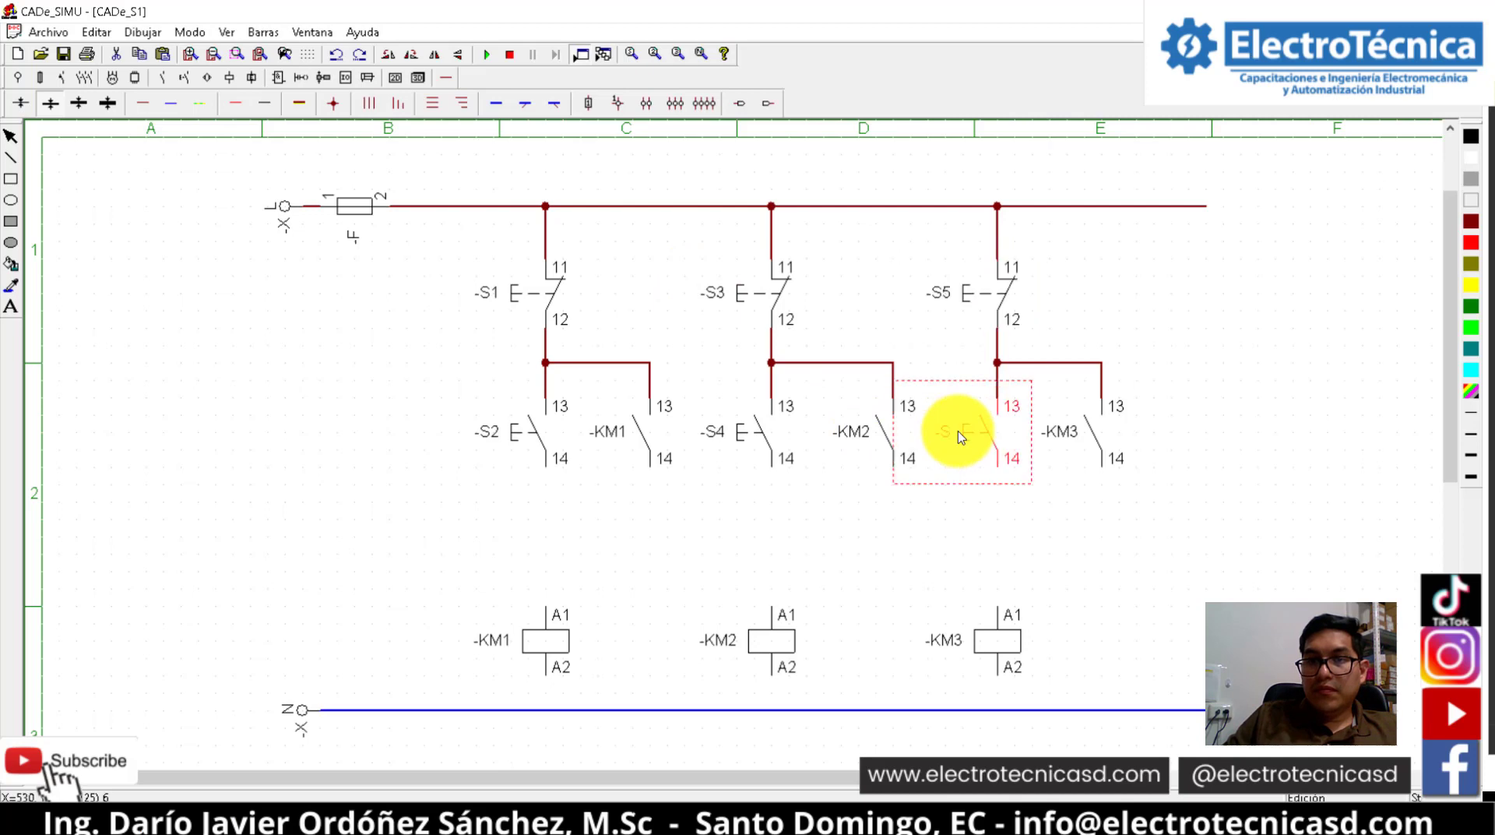
{"action": "type", "text": "6"}
{"action": "key", "text": "Return"}
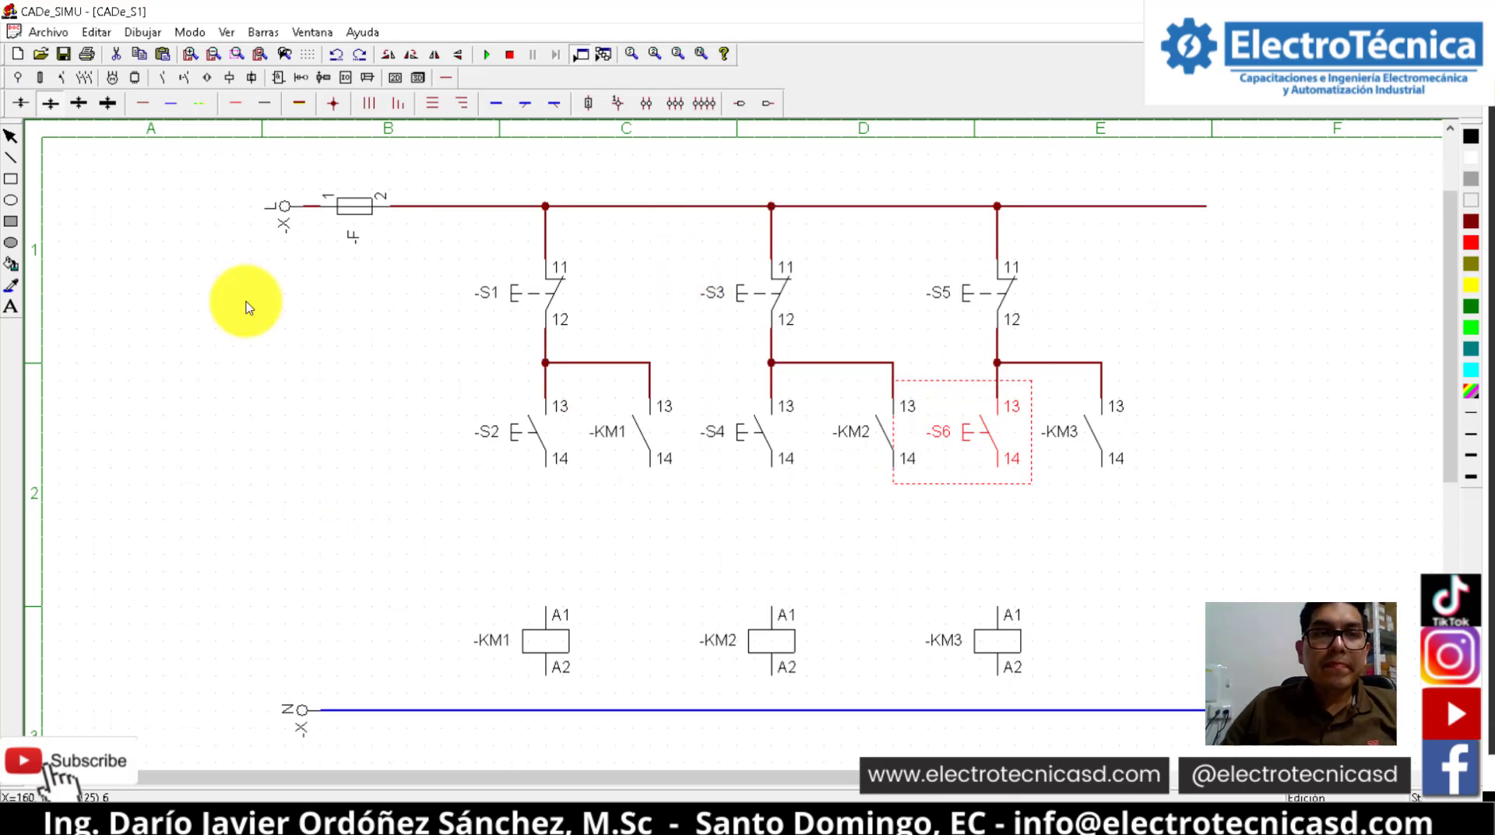
{"action": "left_click", "coordinate": [147, 113]}
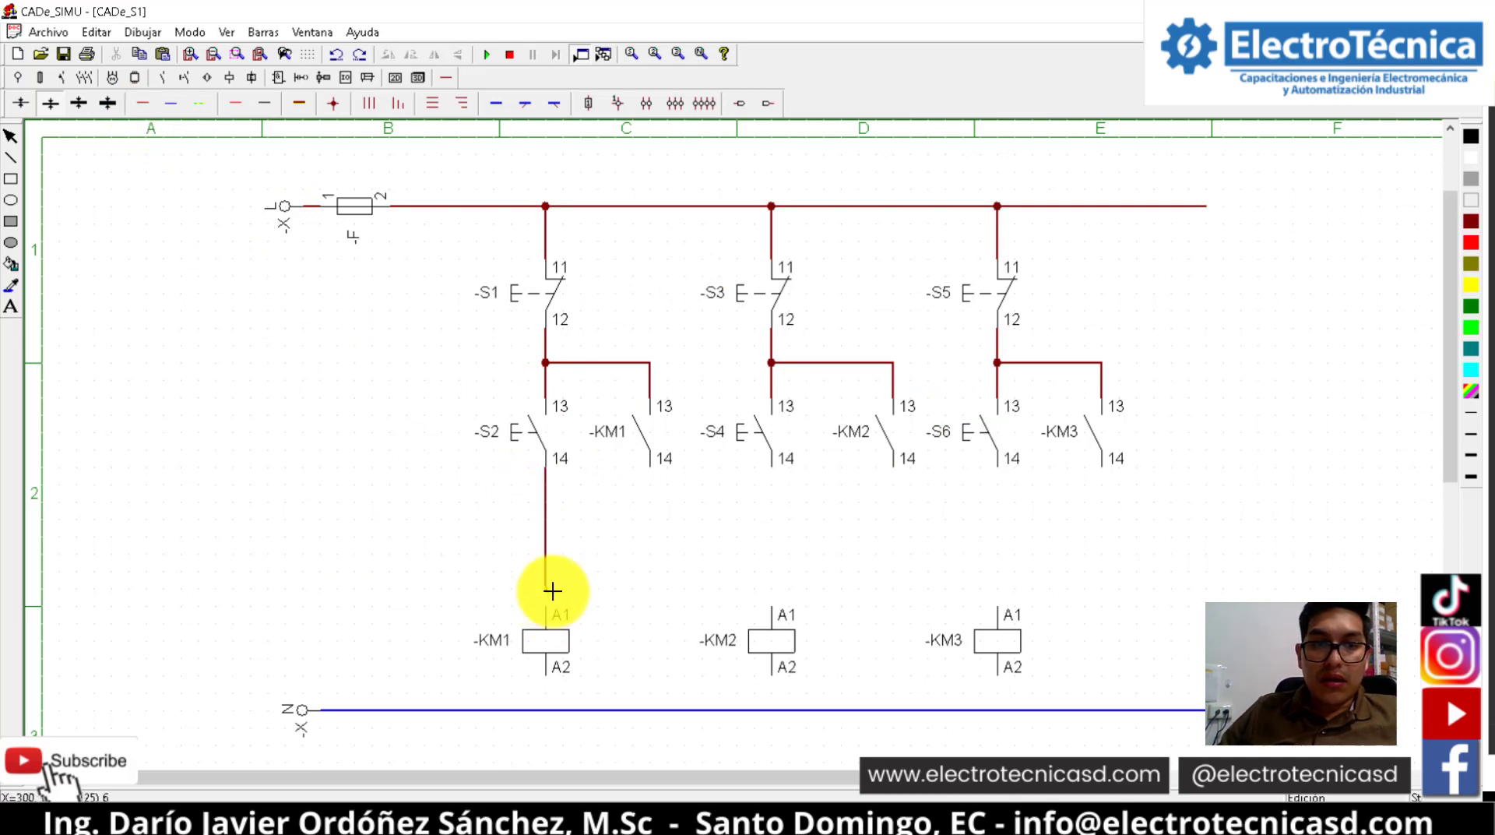
{"action": "key", "text": "Escape"}
{"action": "key", "text": "Escape"}
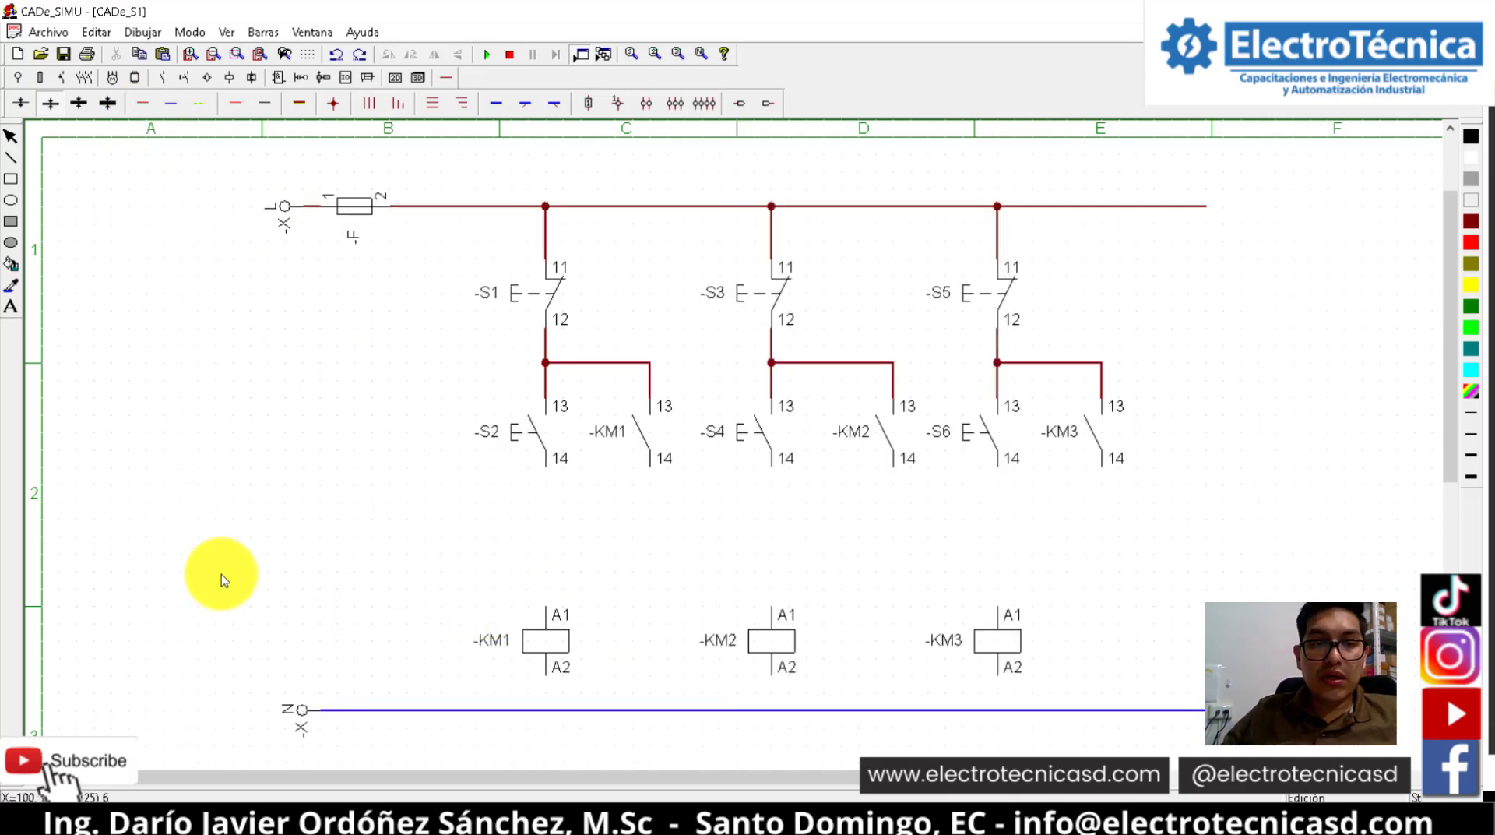
Move the three coils and the neutral line slightly down, and wire S2, S4 and S6 to coils KM1, KM2 and KM3
{"action": "left_click_drag", "start_coordinate": [199, 575], "coordinate": [1337, 753]}
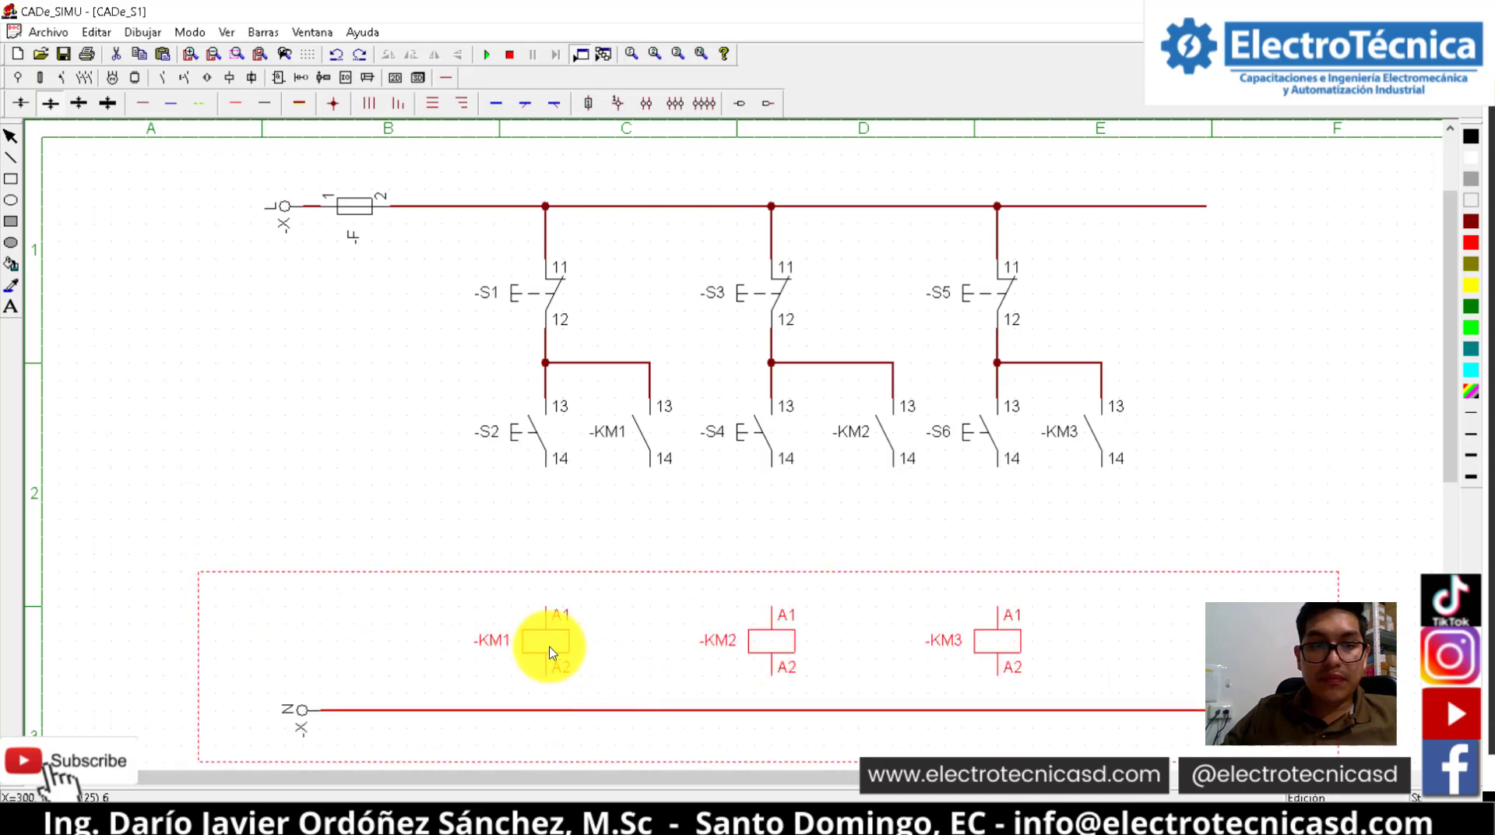
{"action": "left_click_drag", "start_coordinate": [545, 644], "coordinate": [551, 692]}
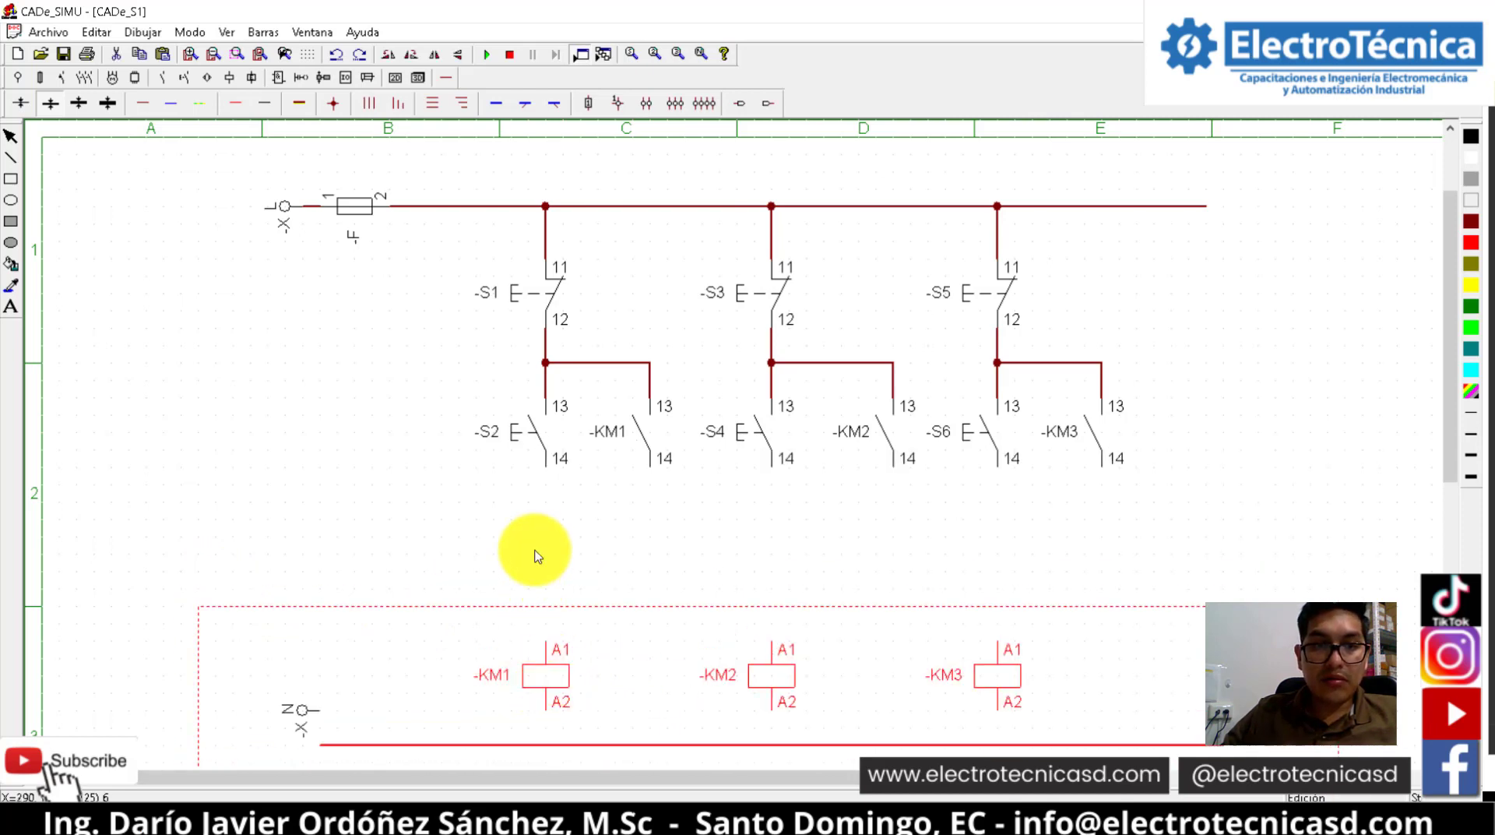
{"action": "left_click", "coordinate": [145, 103]}
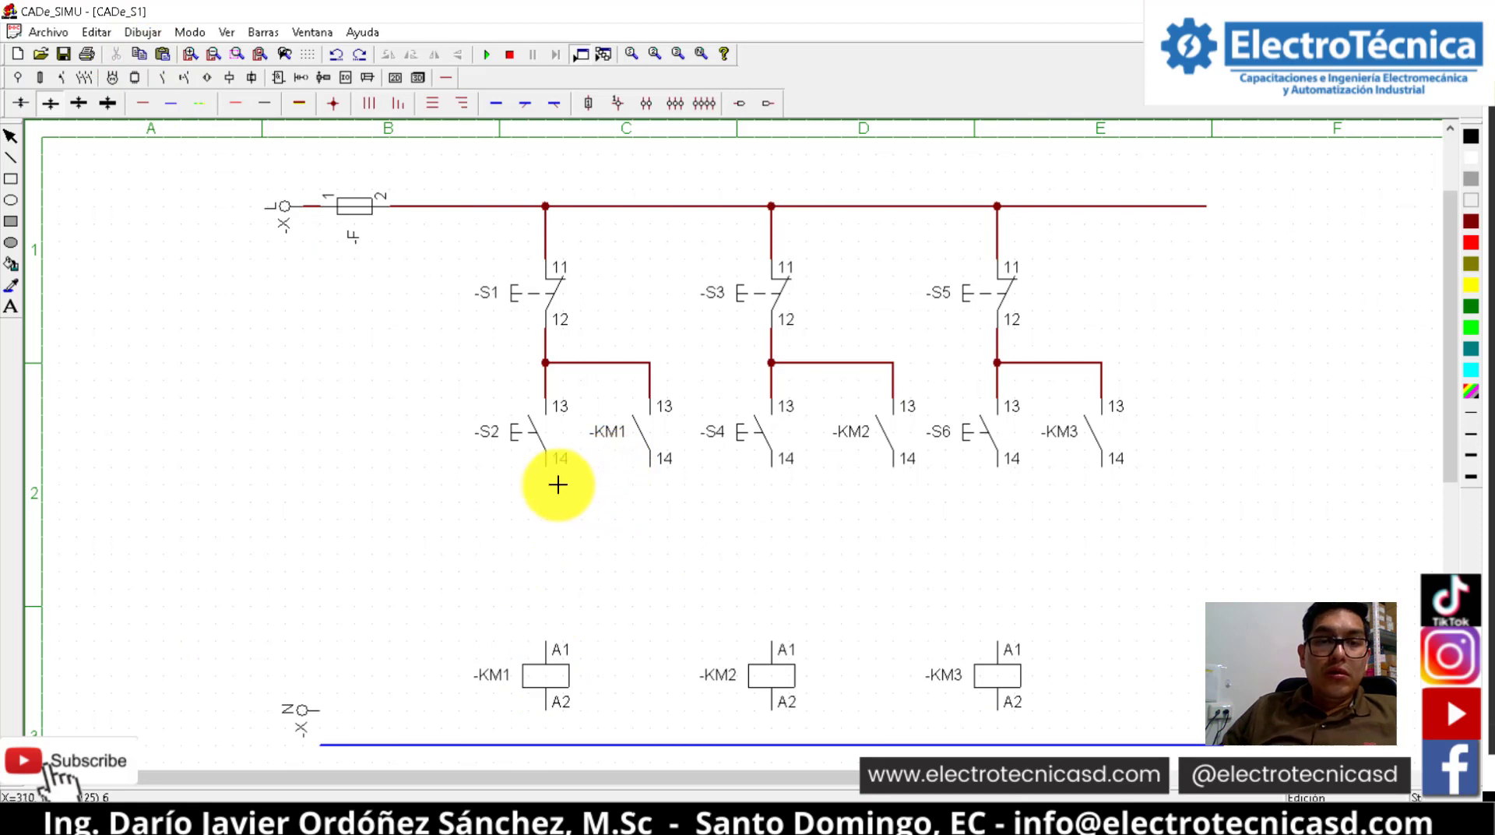
{"action": "left_click_drag", "start_coordinate": [551, 471], "coordinate": [559, 635]}
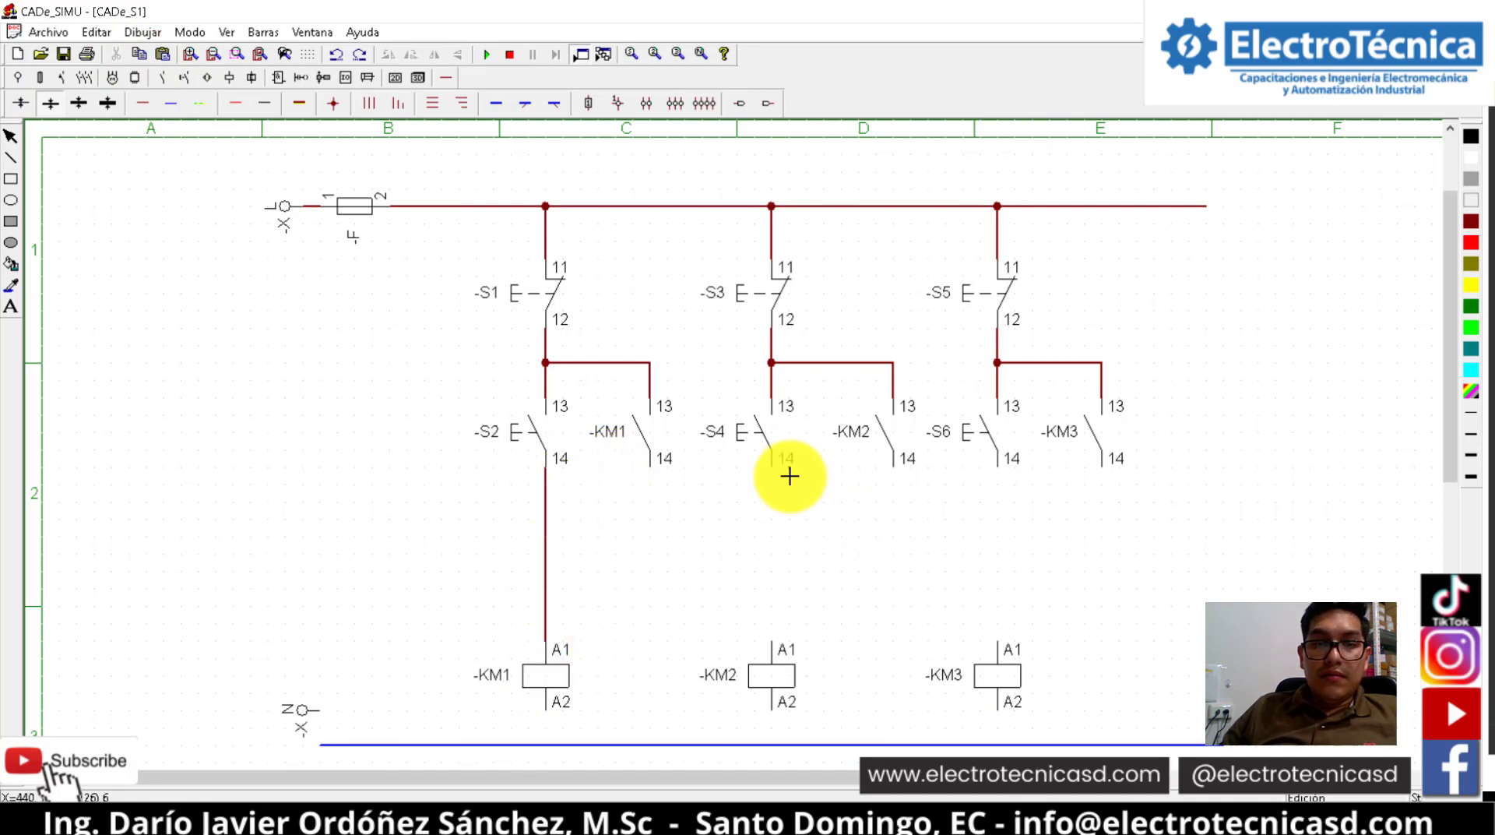
{"action": "left_click_drag", "start_coordinate": [772, 471], "coordinate": [800, 640]}
{"action": "left_click_drag", "start_coordinate": [999, 471], "coordinate": [1017, 643]}
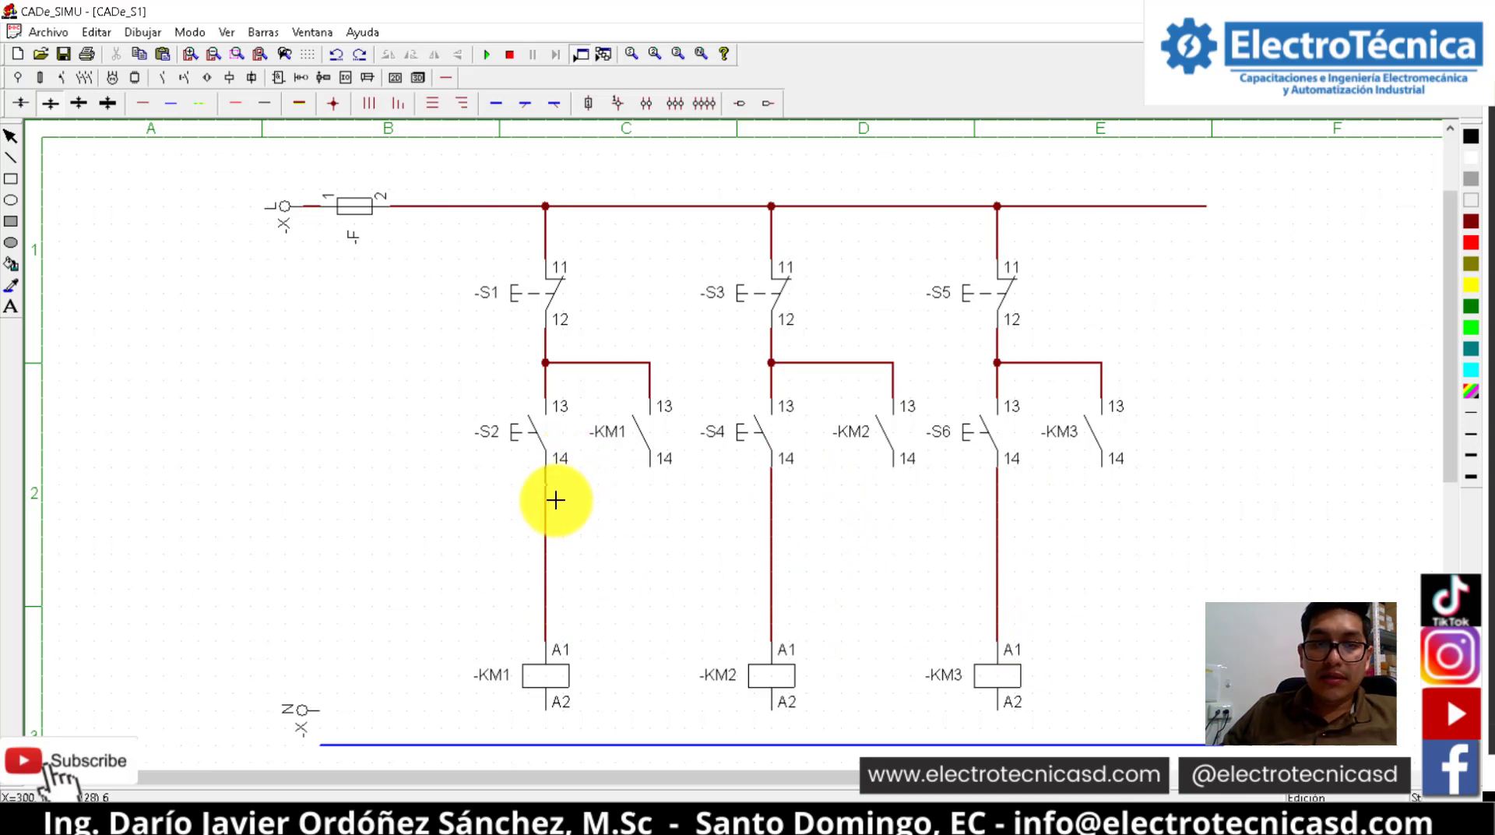
Wire terminal 14 of each KM contact to the line between its branch's start pushbutton and coil
{"action": "left_click_drag", "start_coordinate": [554, 497], "coordinate": [657, 490]}
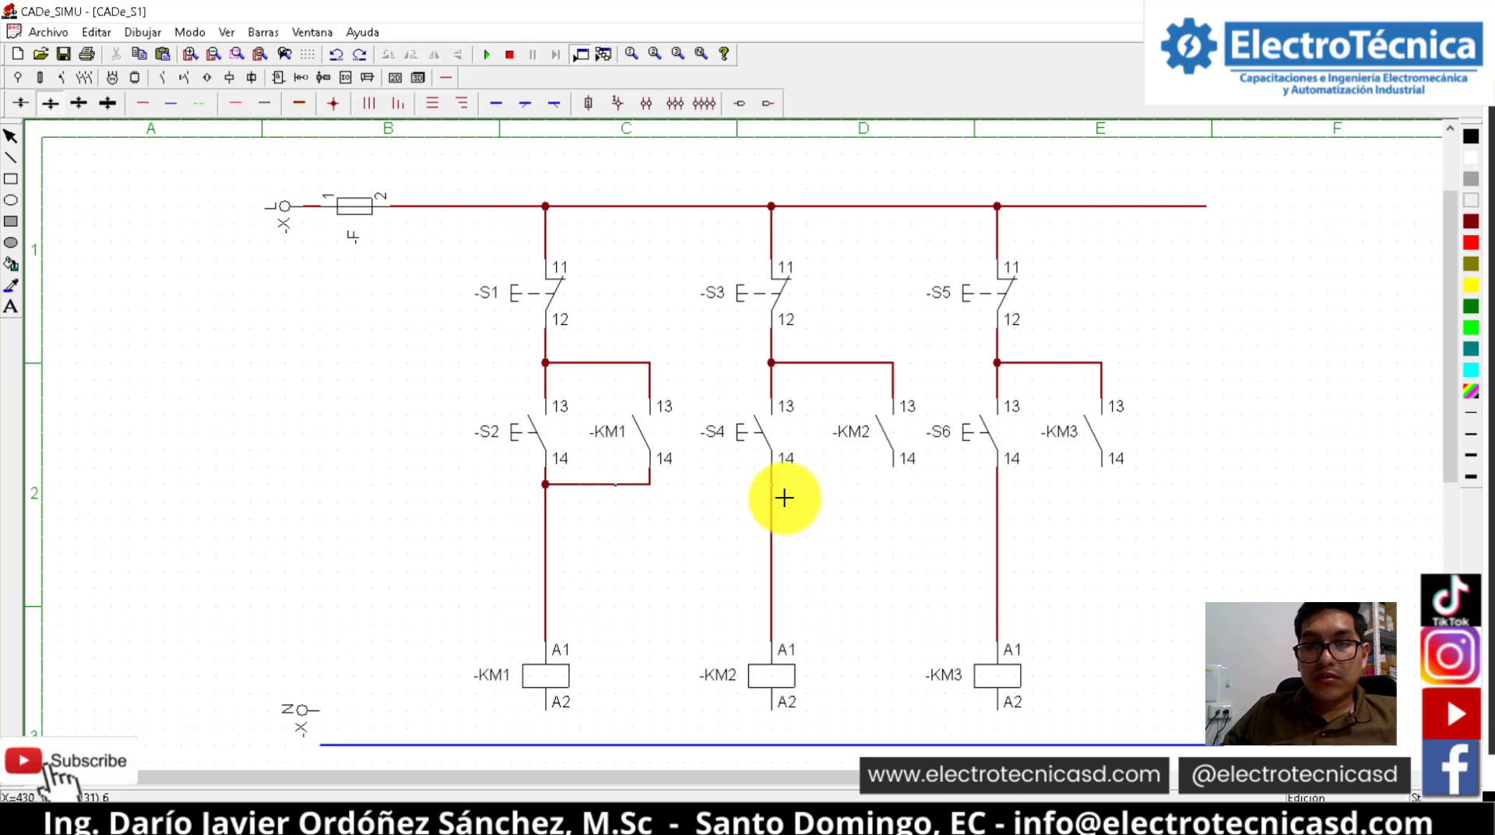
{"action": "left_click_drag", "start_coordinate": [784, 497], "coordinate": [908, 494]}
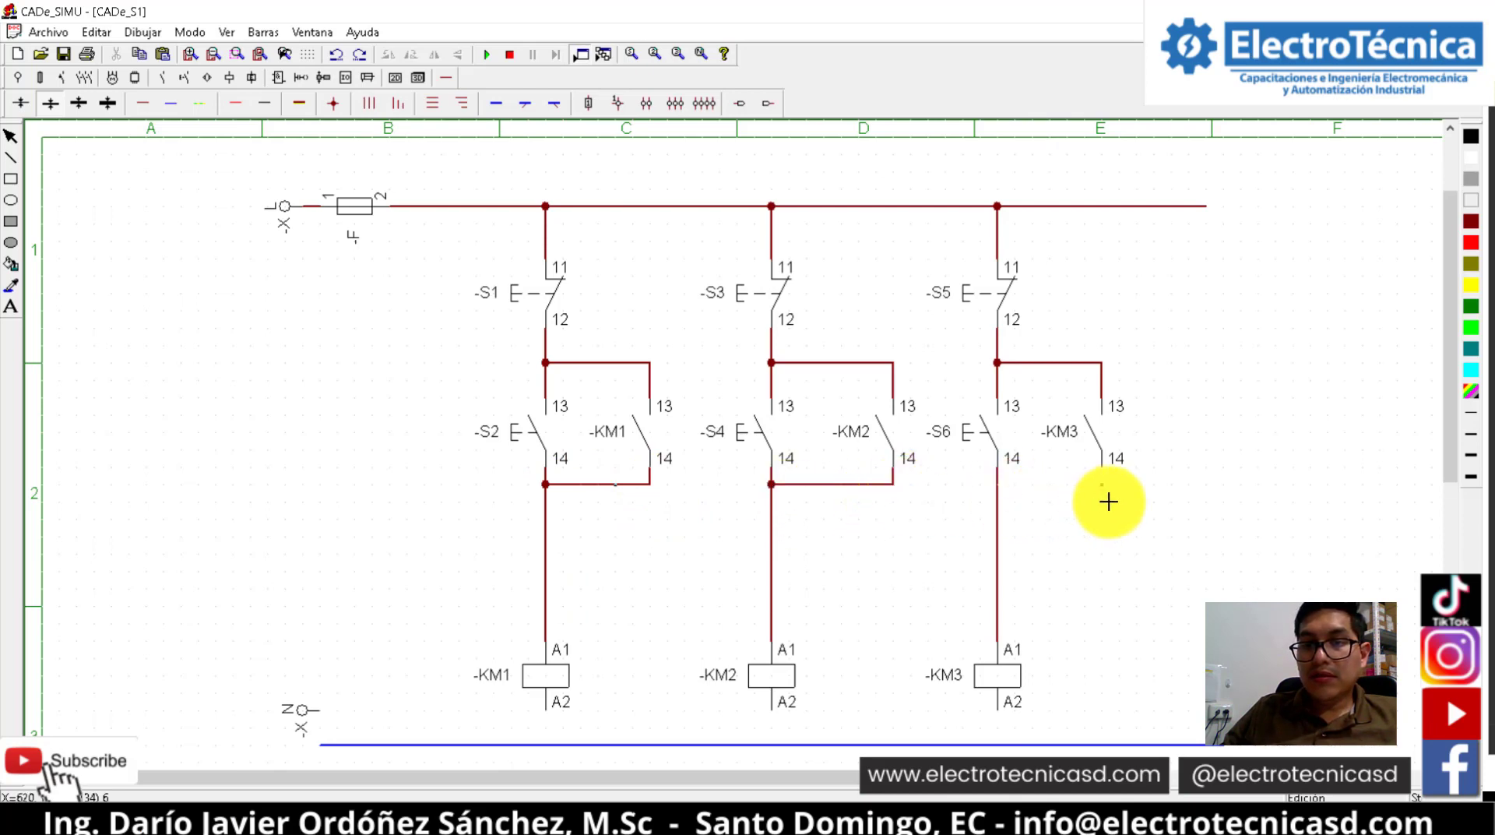
{"action": "left_click_drag", "start_coordinate": [1113, 492], "coordinate": [1112, 492]}
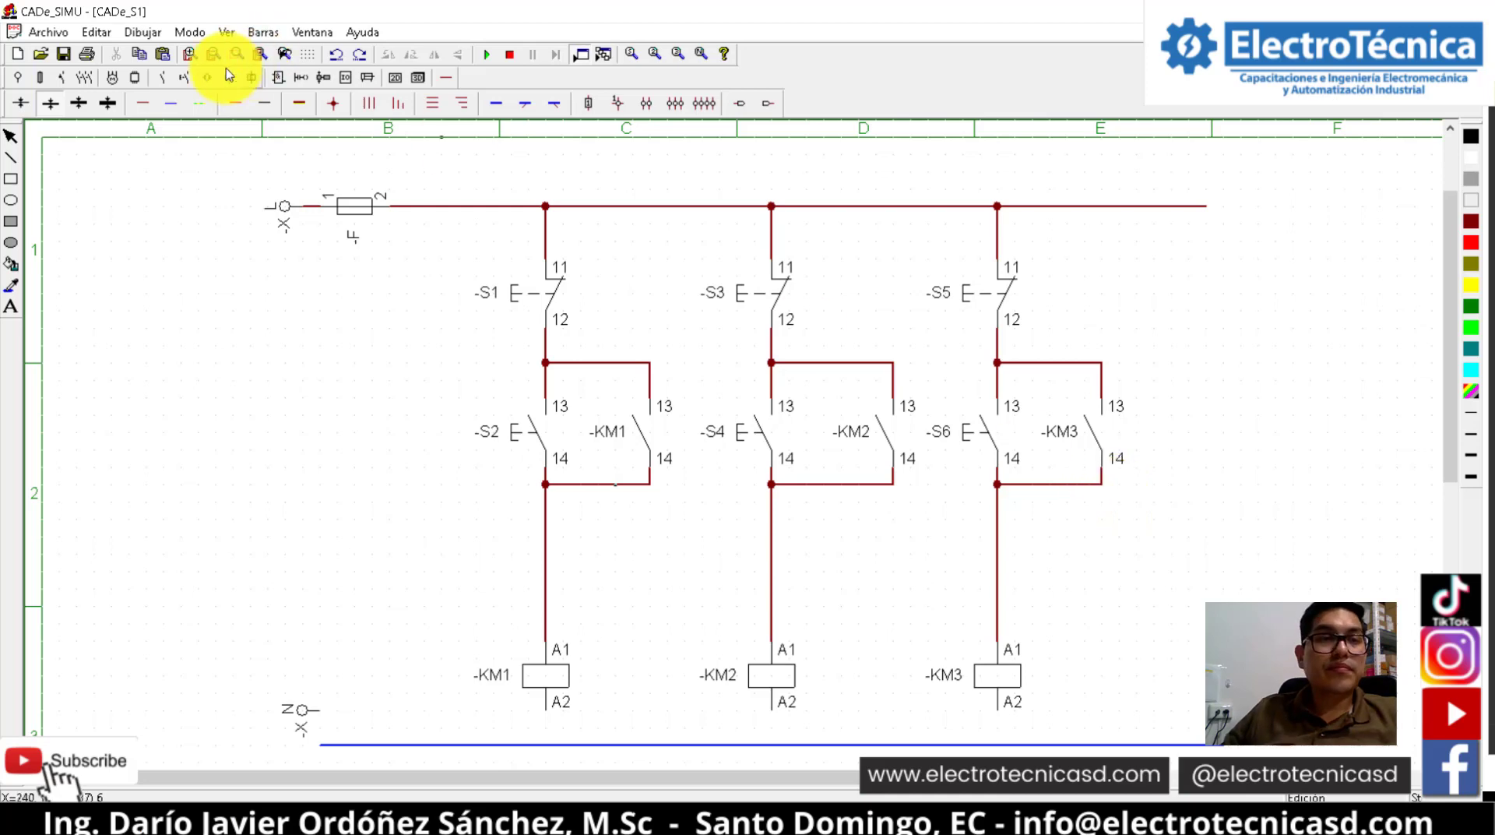
Wire terminal A2 of coils KM1, KM2 and KM3 to the neutral line and align the N terminal with that line
{"action": "left_click", "coordinate": [176, 104]}
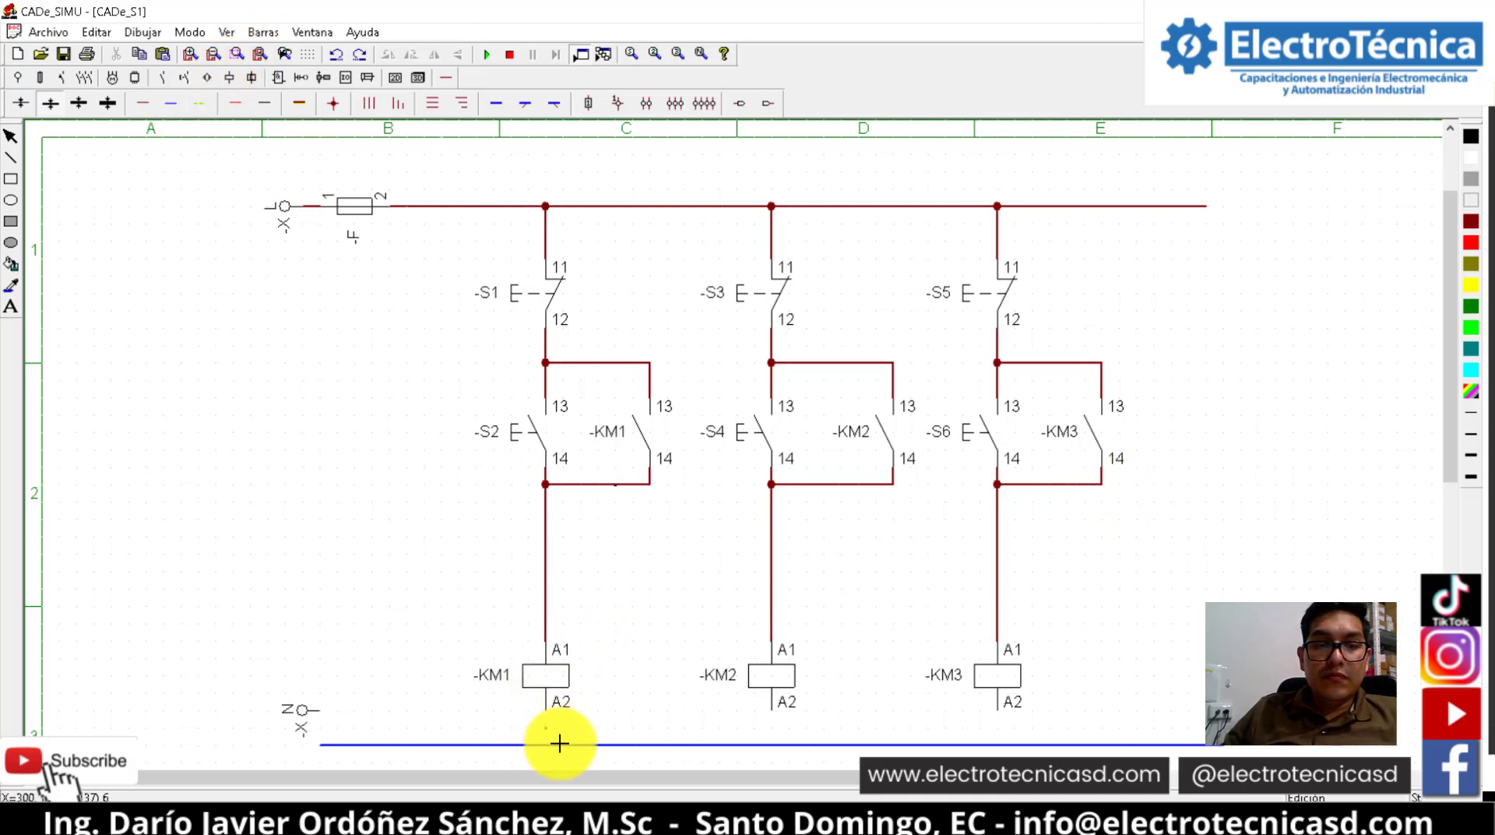
{"action": "left_click_drag", "start_coordinate": [559, 747], "coordinate": [554, 746]}
{"action": "left_click_drag", "start_coordinate": [787, 718], "coordinate": [787, 747]}
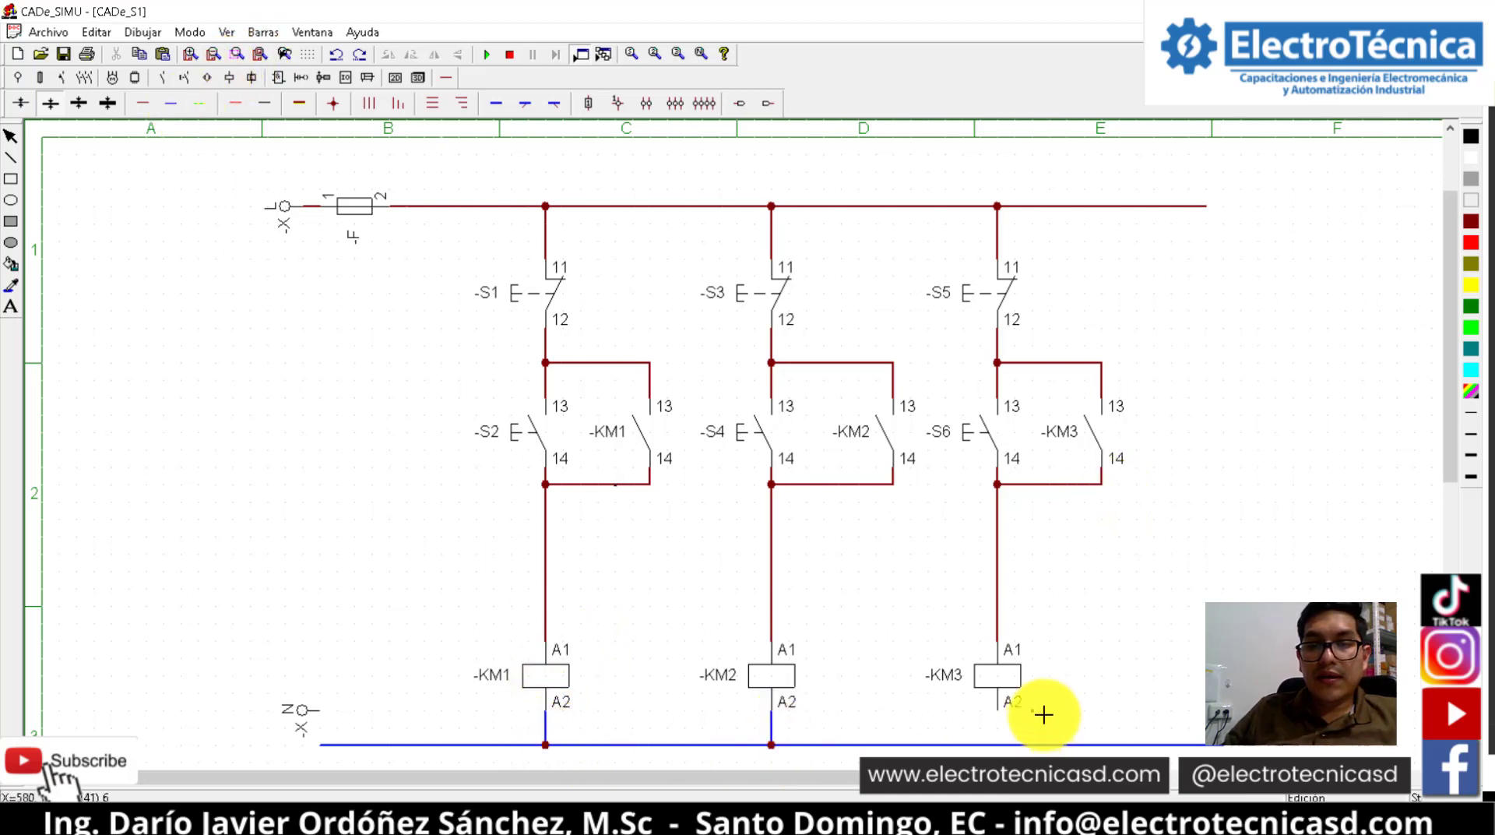
{"action": "left_click", "coordinate": [1011, 743]}
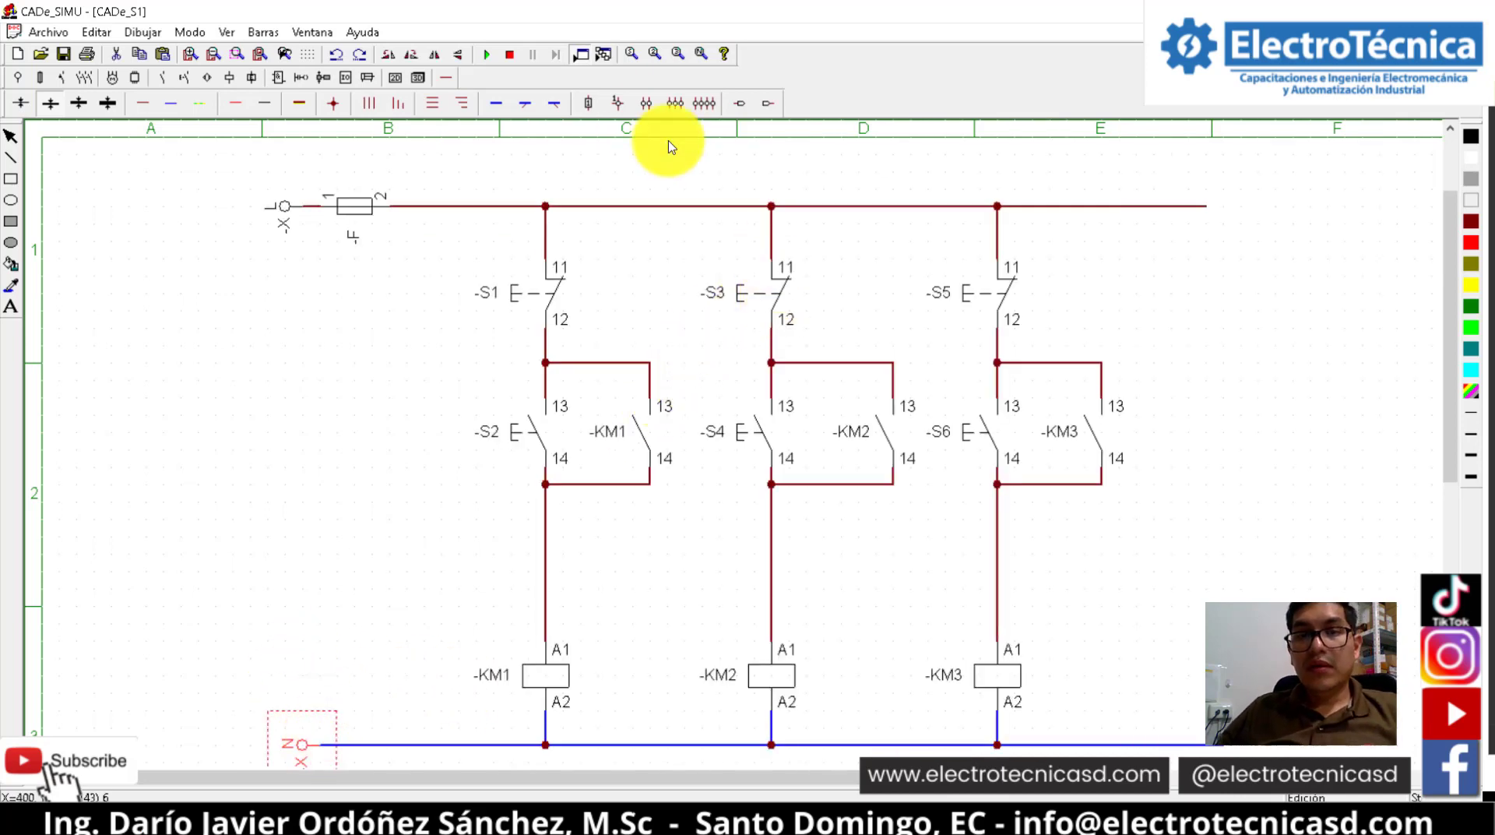
Simulate the circuit, energizing KM2, KM3 and KM1 with S4, S6 and S2, and switch them off with S3, S5 and S1
{"action": "left_click", "coordinate": [486, 53]}
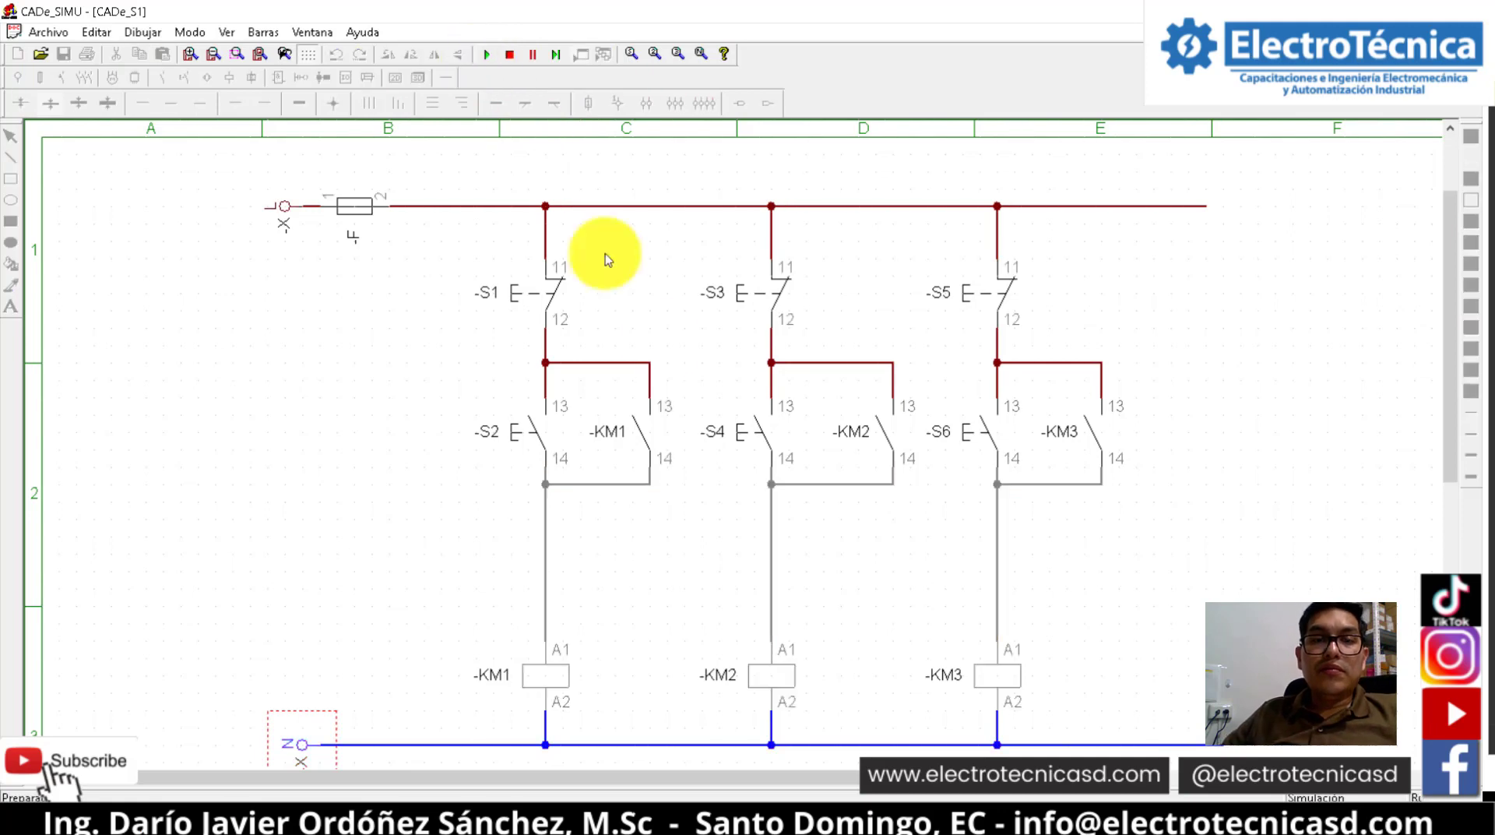
{"action": "left_click", "coordinate": [782, 439]}
{"action": "left_click", "coordinate": [987, 433]}
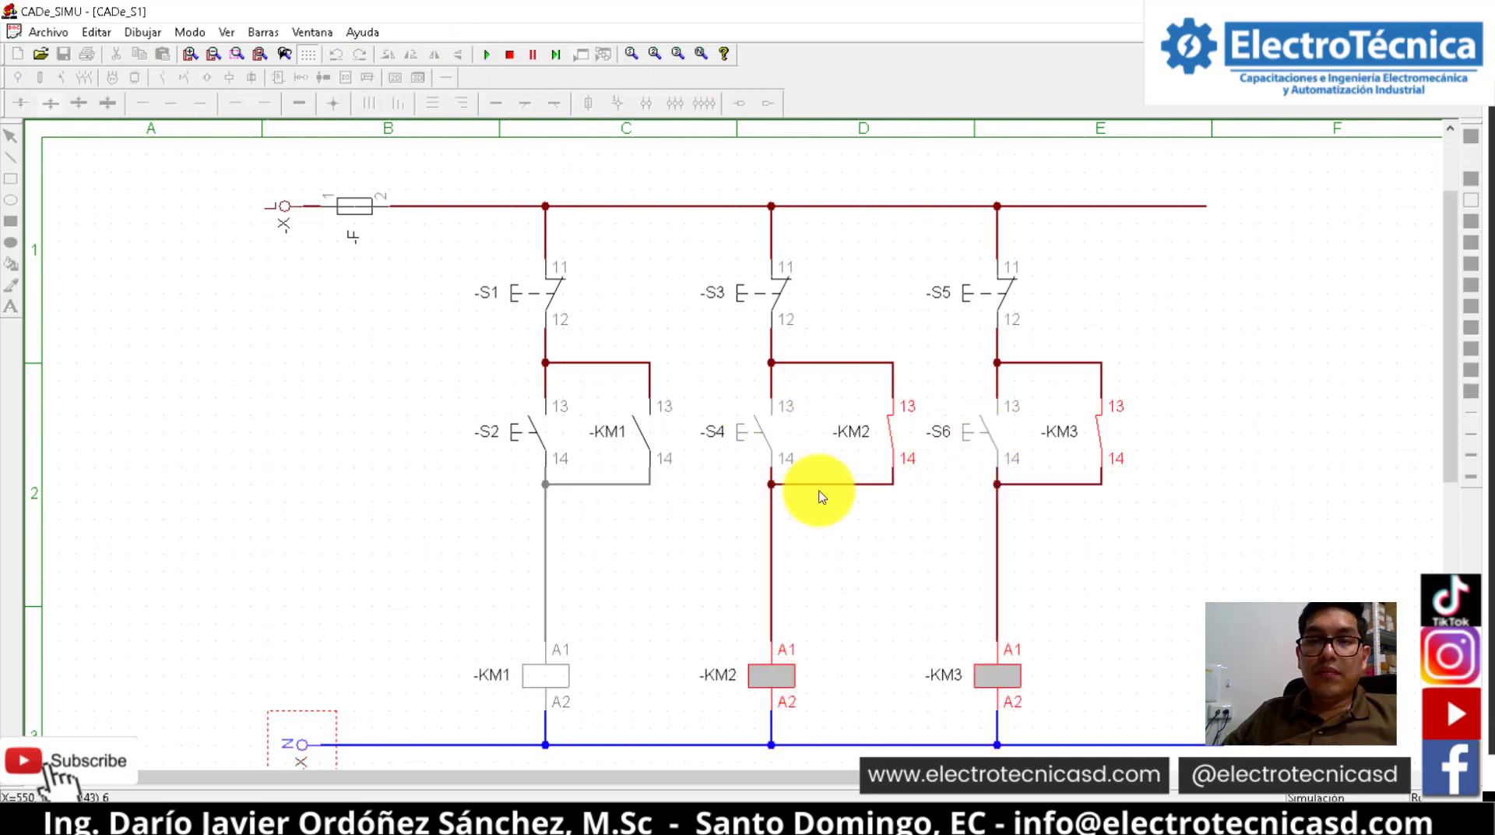
{"action": "left_click", "coordinate": [534, 440]}
{"action": "left_click", "coordinate": [772, 285]}
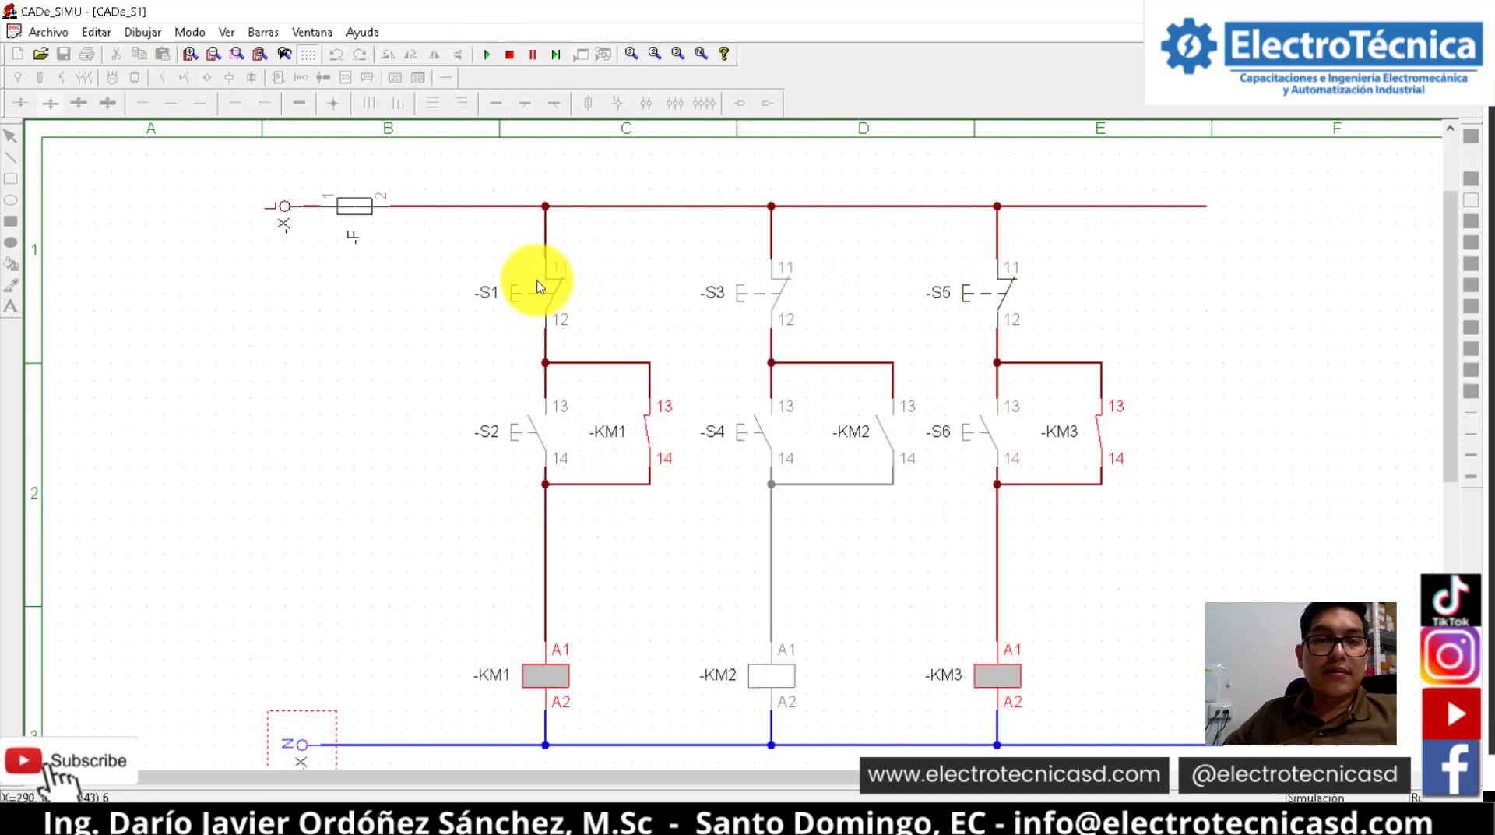
{"action": "left_click", "coordinate": [1006, 293]}
{"action": "left_click", "coordinate": [567, 303]}
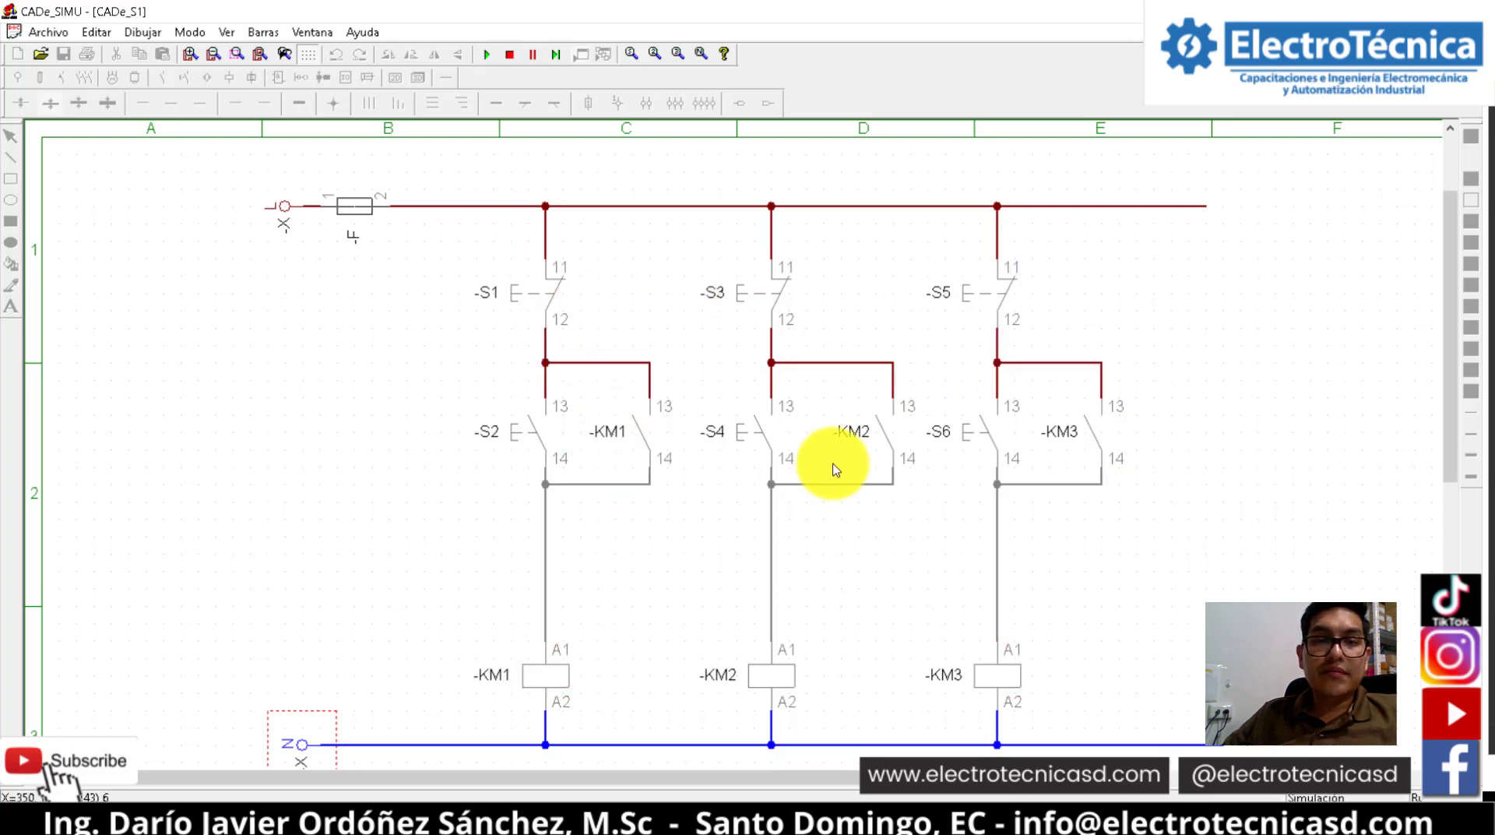
Test further switching orders of the coils with their start and stop pushbuttons, and end the simulation
{"action": "left_click", "coordinate": [757, 432]}
{"action": "left_click", "coordinate": [983, 432]}
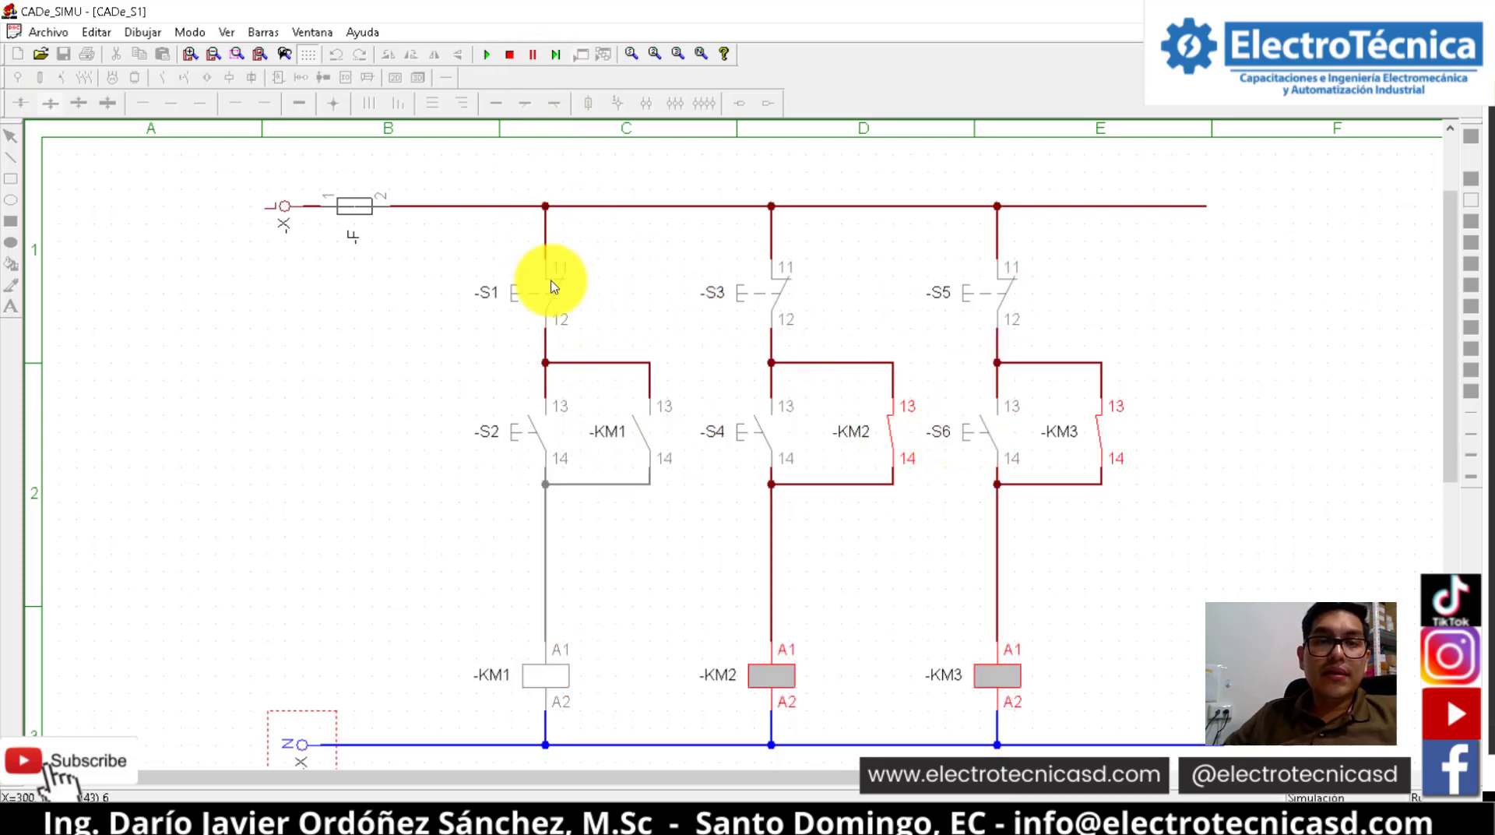
{"action": "left_click", "coordinate": [974, 303]}
{"action": "left_click", "coordinate": [796, 309]}
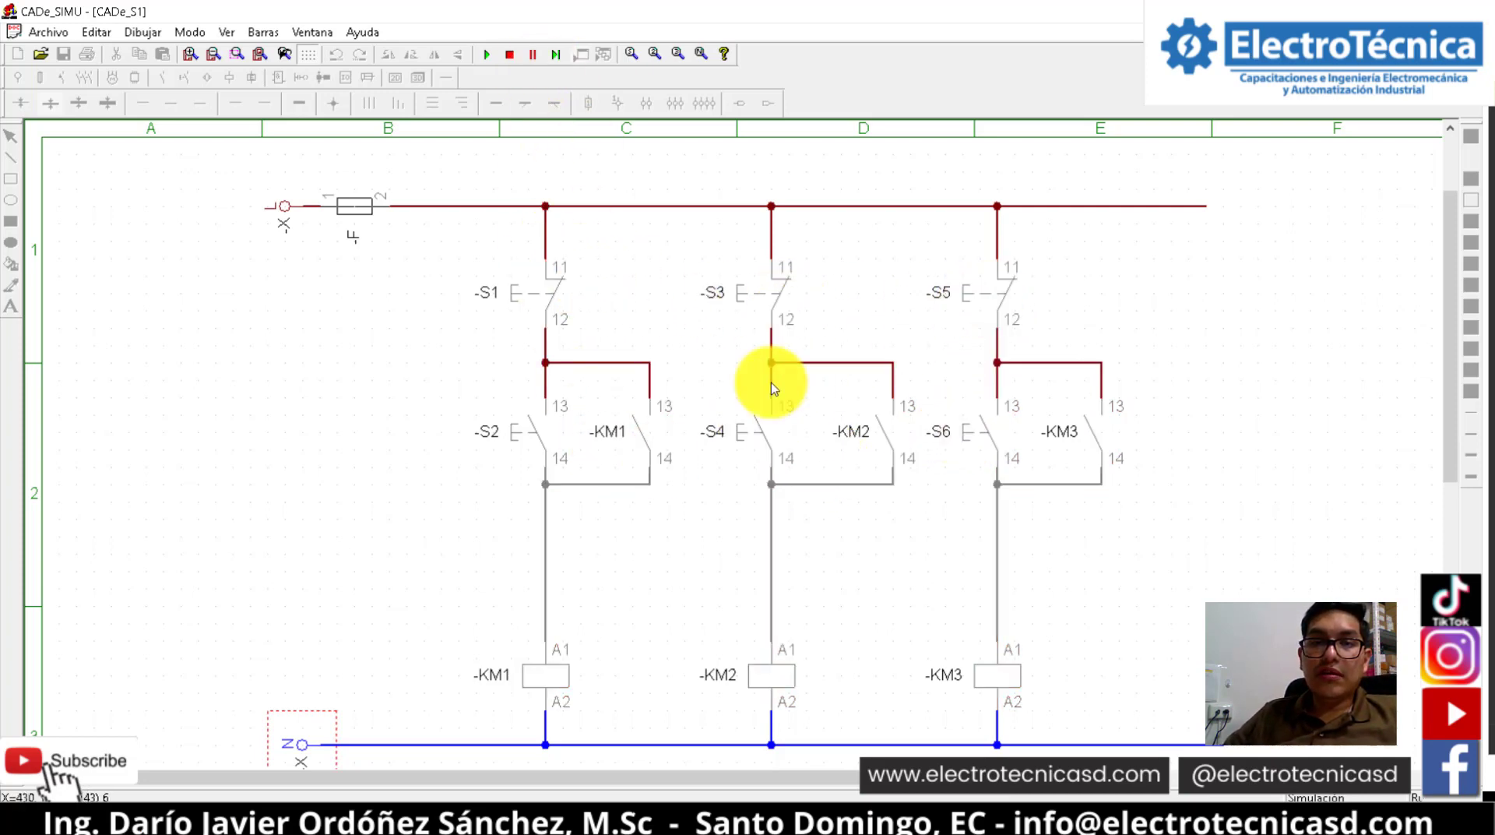
{"action": "left_click", "coordinate": [751, 418]}
{"action": "left_click", "coordinate": [774, 324]}
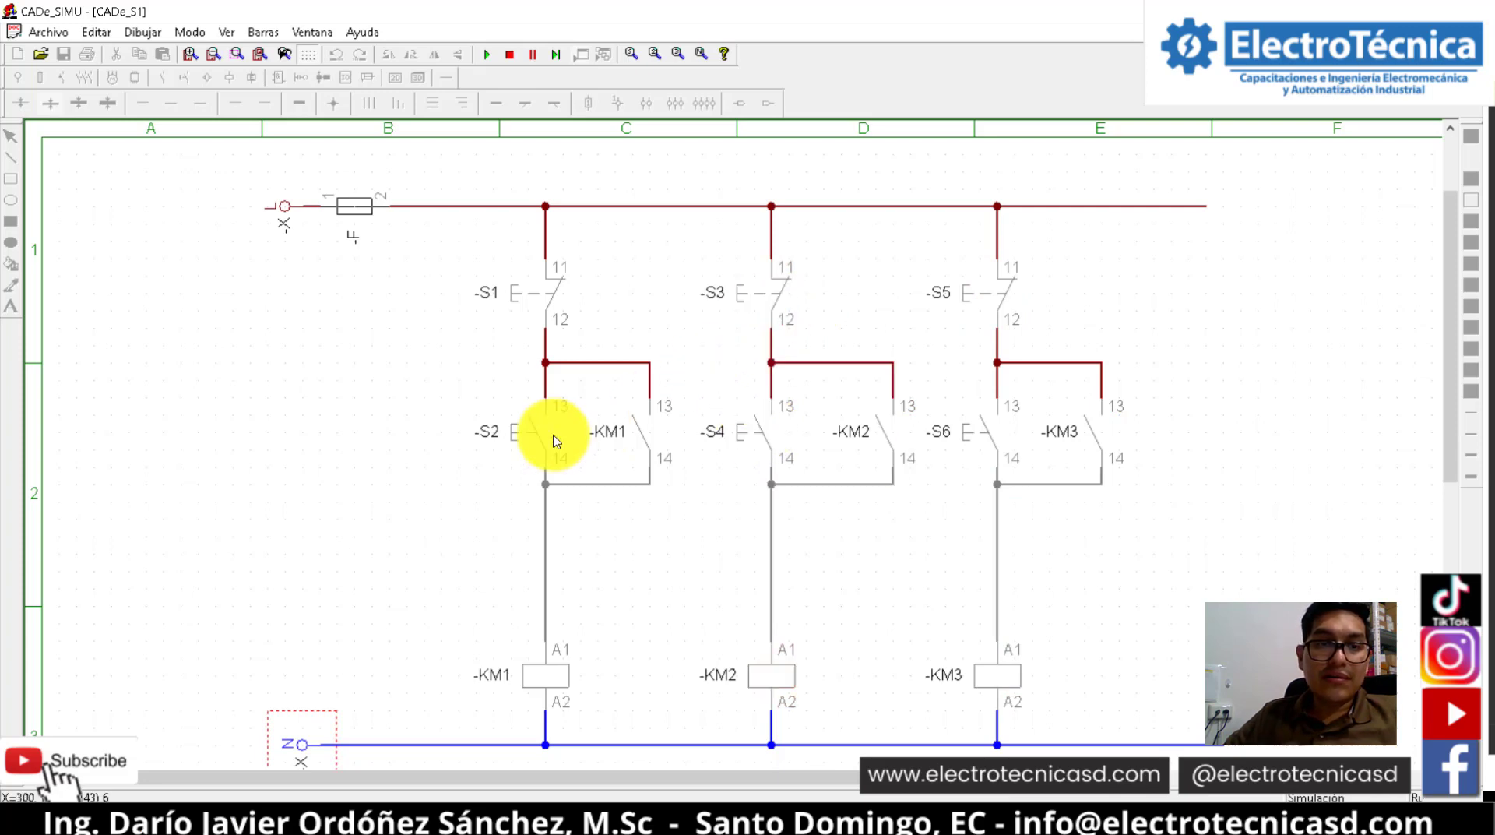
{"action": "left_click", "coordinate": [541, 433]}
{"action": "left_click", "coordinate": [759, 444]}
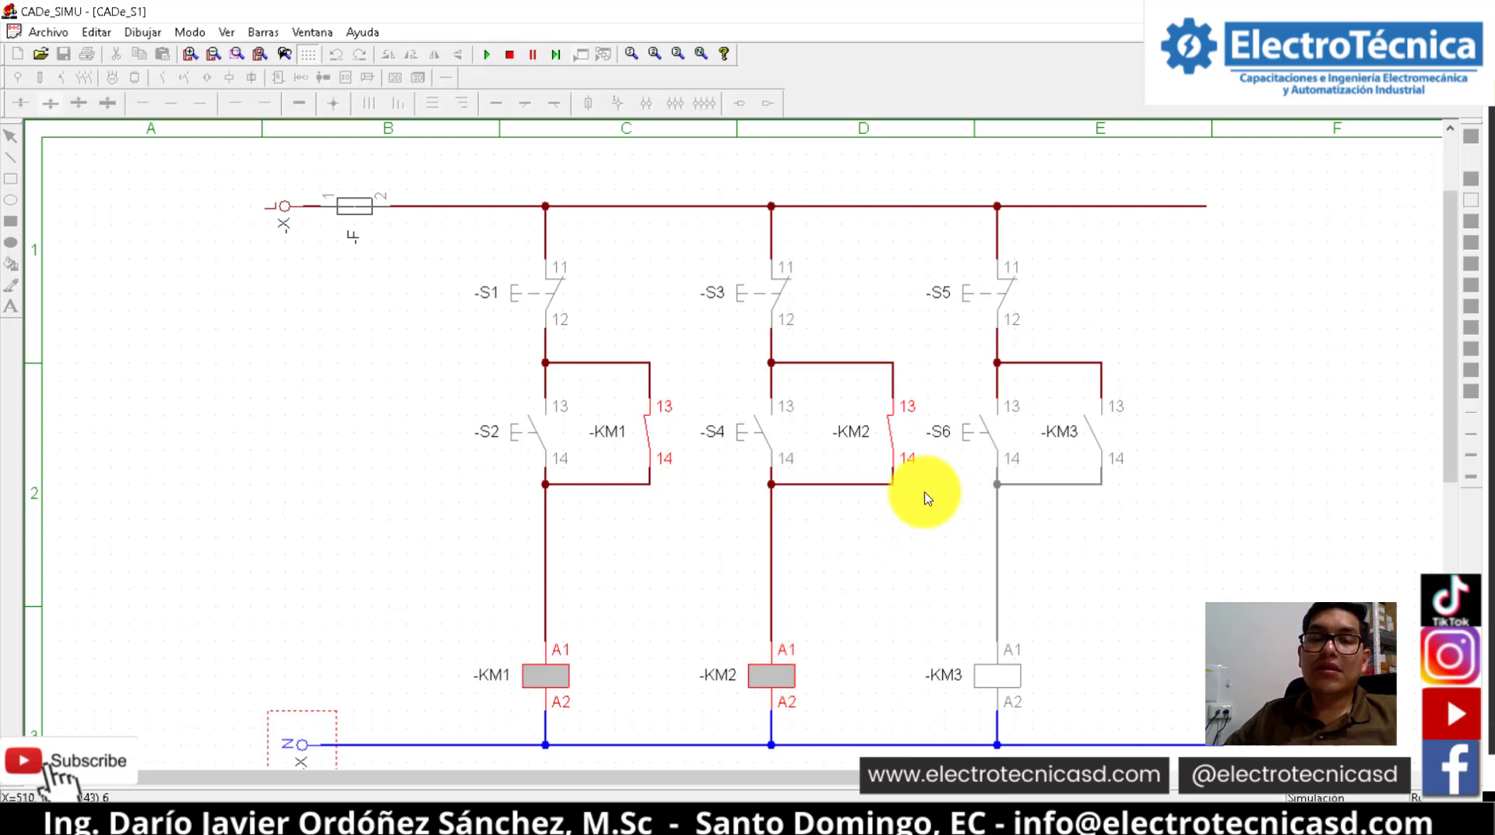
{"action": "left_click", "coordinate": [510, 55]}
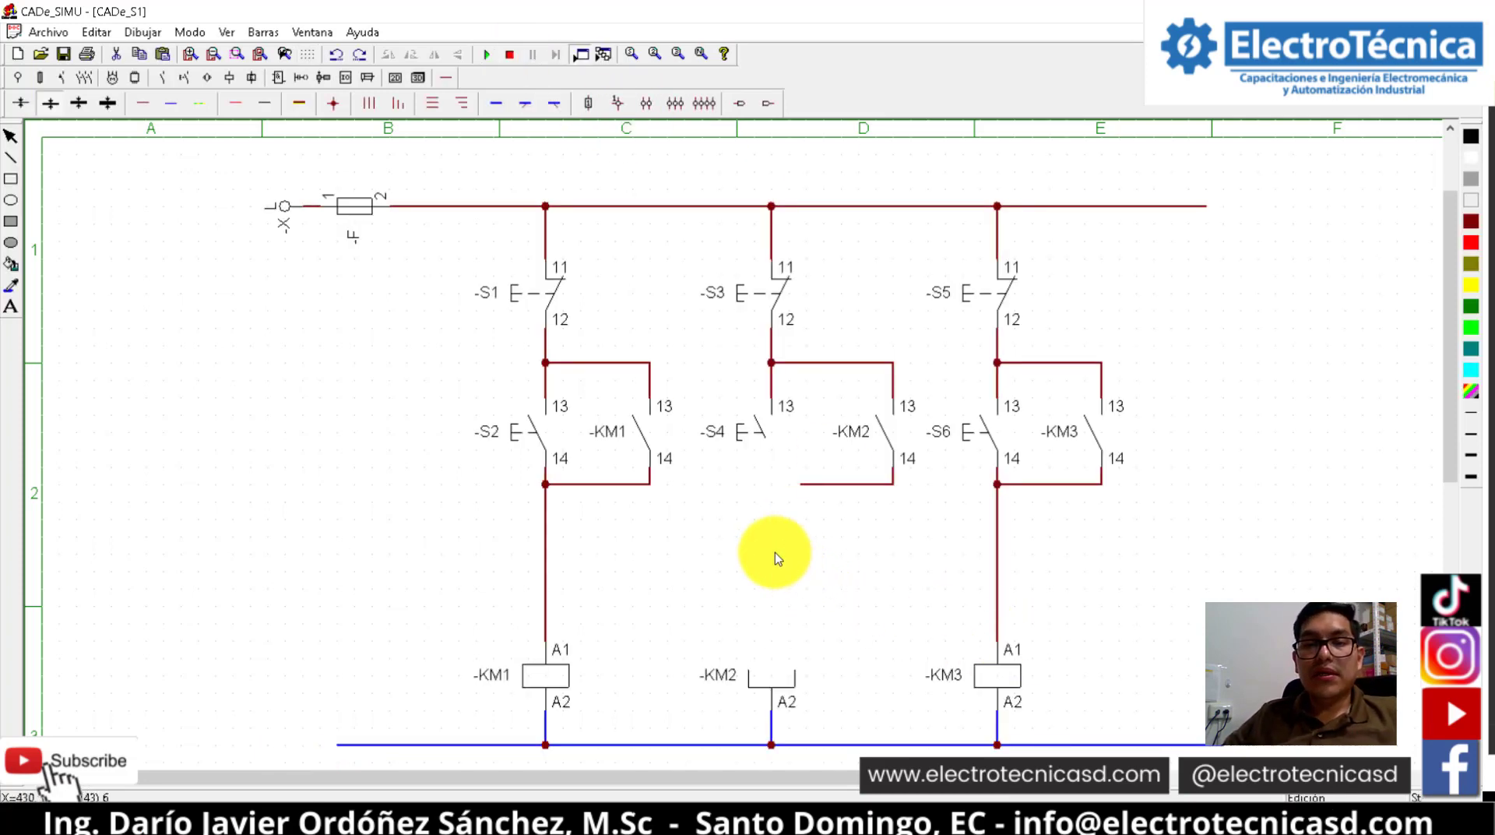
Delete the wires and junctions linking S4 and S6 to coils KM2 and KM3, including the horizontal links to their holding contacts
{"action": "key", "text": "Delete"}
{"action": "left_click", "coordinate": [824, 485]}
{"action": "key", "text": "Delete"}
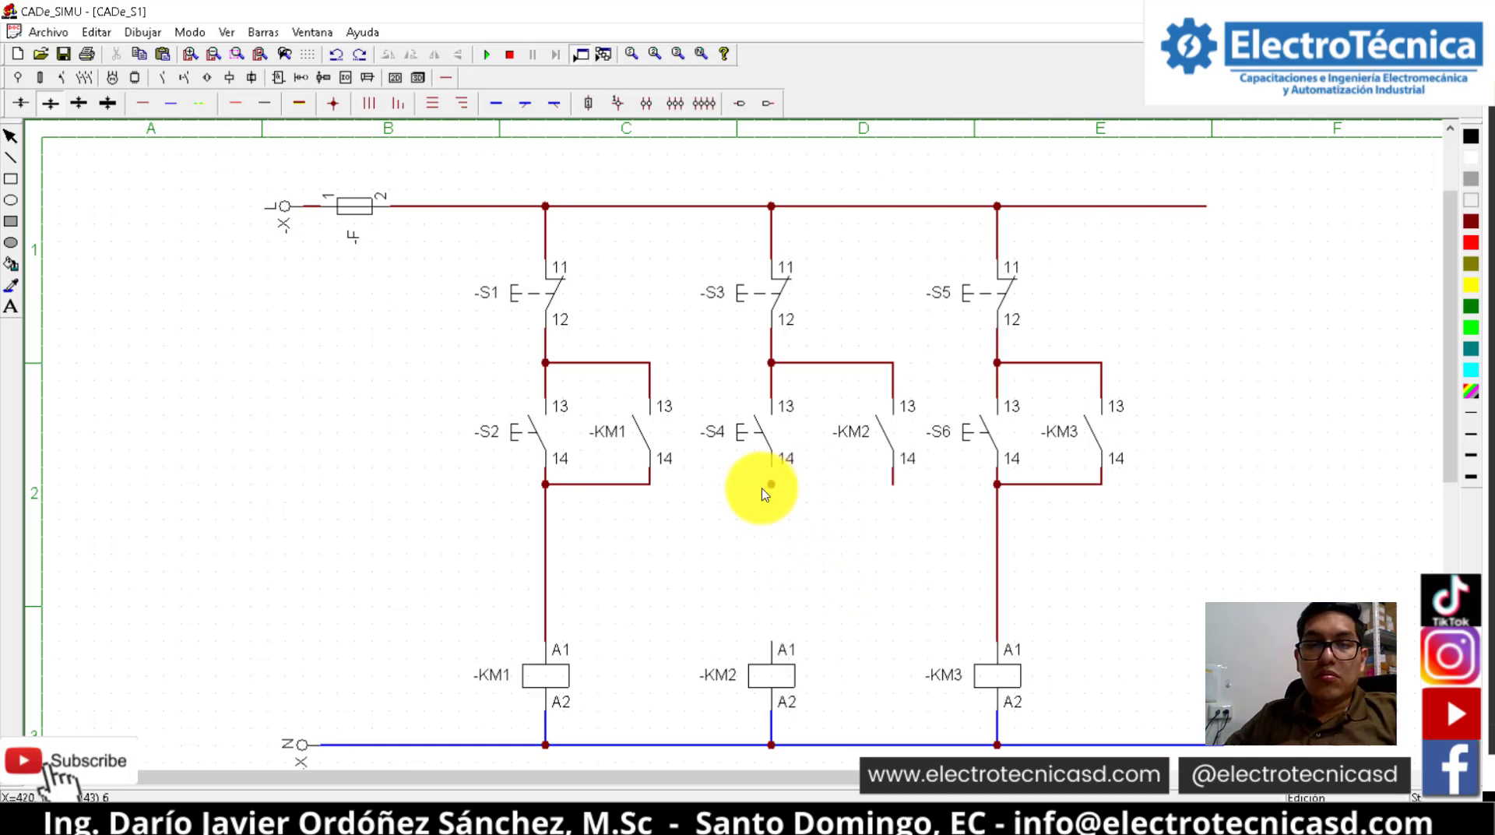
{"action": "left_click", "coordinate": [998, 545]}
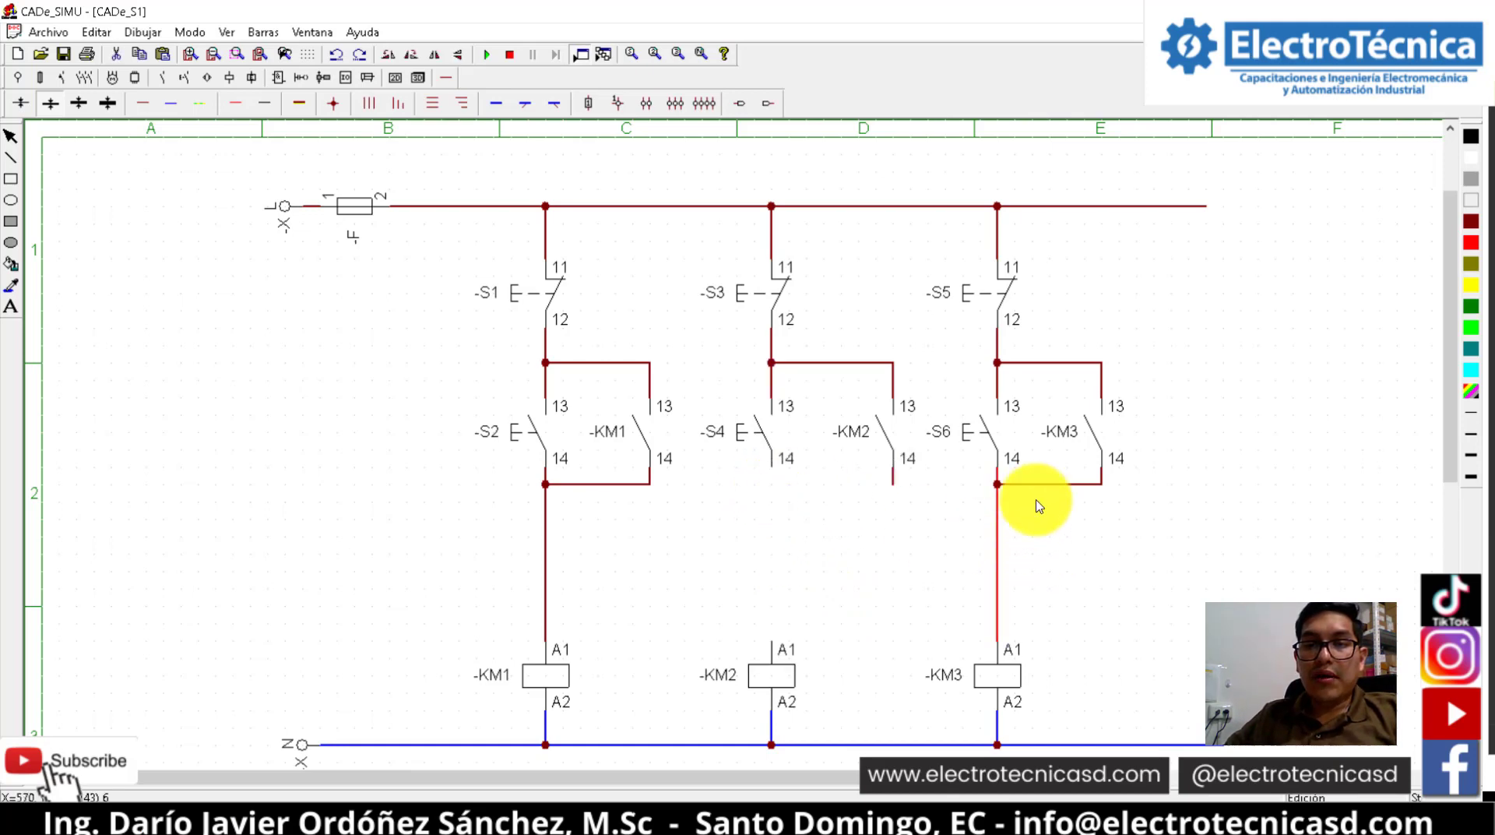
{"action": "key", "text": "Delete"}
{"action": "left_click", "coordinate": [1043, 485]}
{"action": "key", "text": "Delete"}
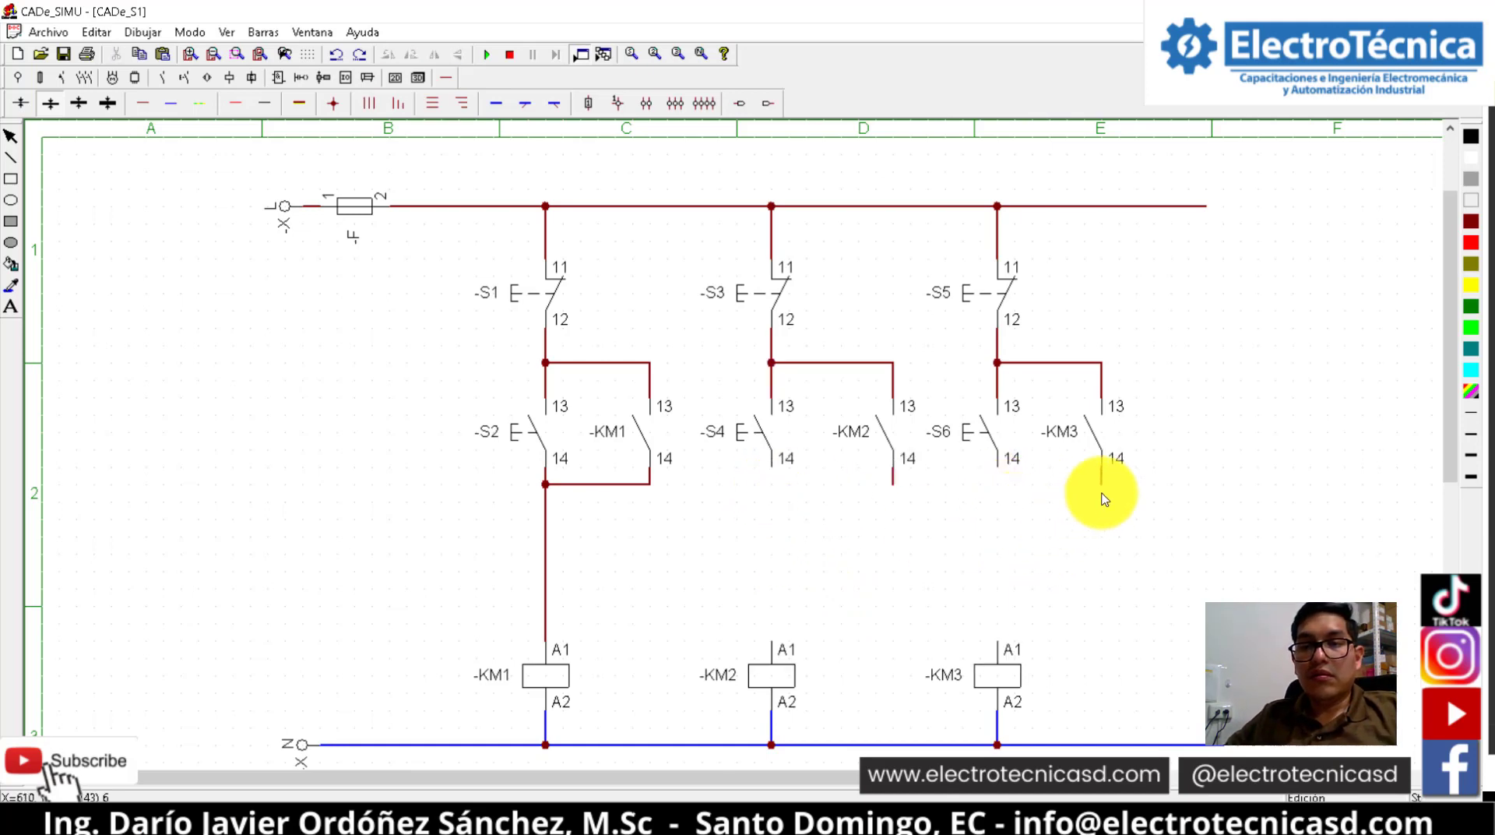
Check the switch-on order in Microsoft Whiteboard, and in CADe_SIMU place normally open auxiliary contacts below S4 and S6
{"action": "left_click", "coordinate": [378, 814]}
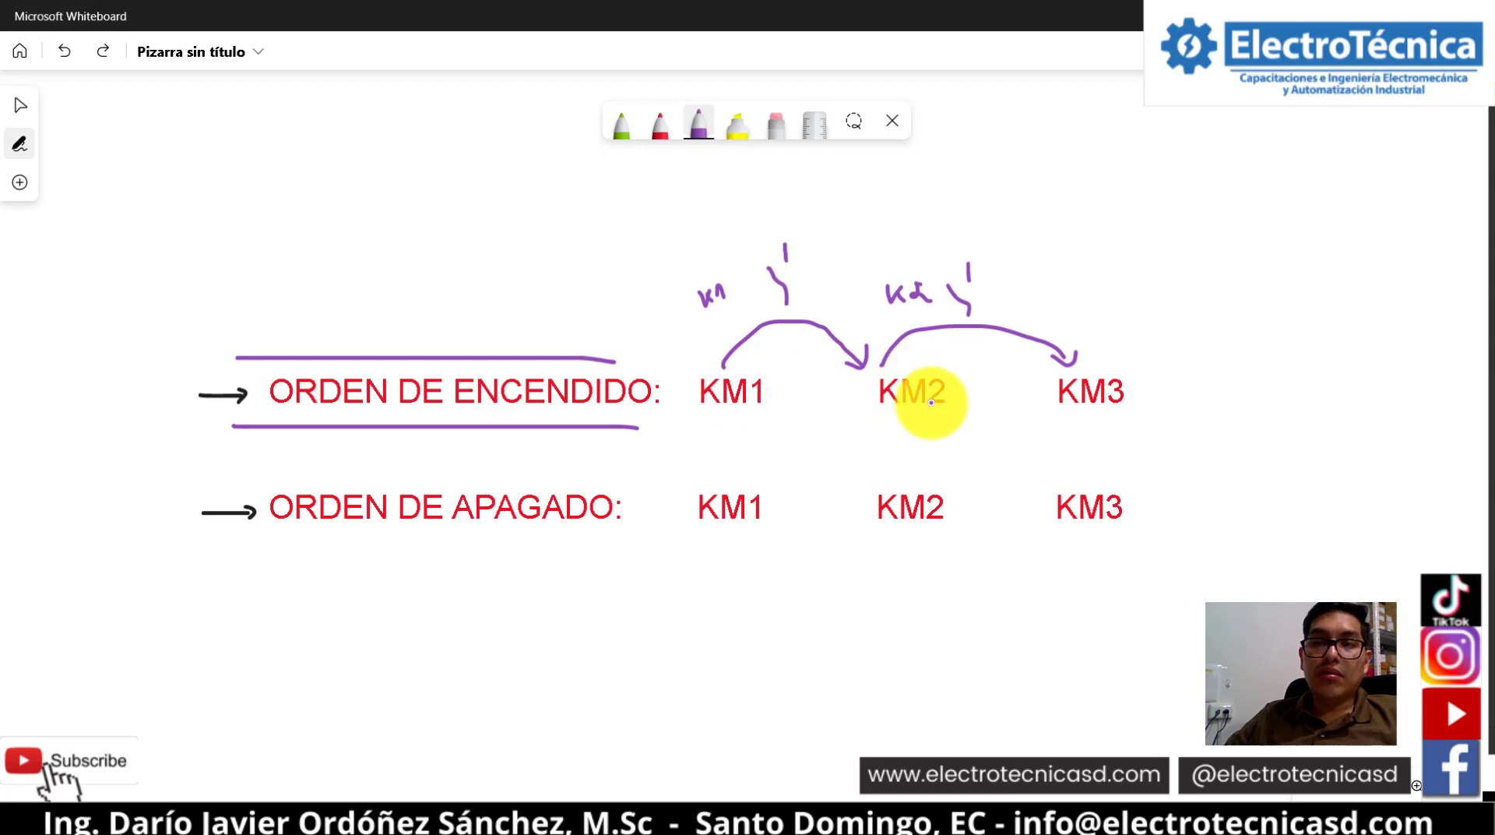
{"action": "left_click", "coordinate": [269, 814]}
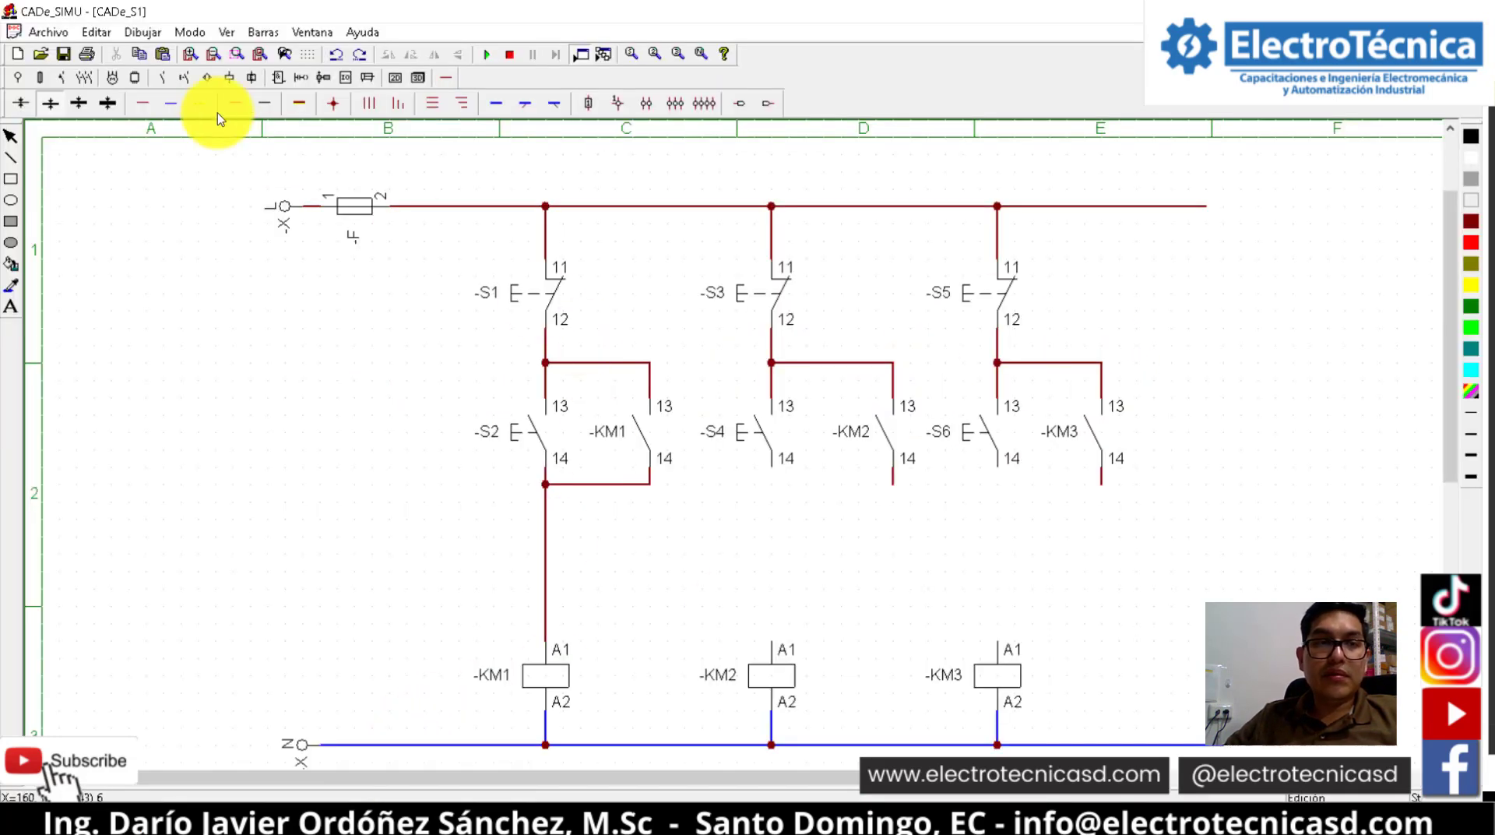
{"action": "left_click", "coordinate": [163, 78]}
{"action": "left_click", "coordinate": [14, 104]}
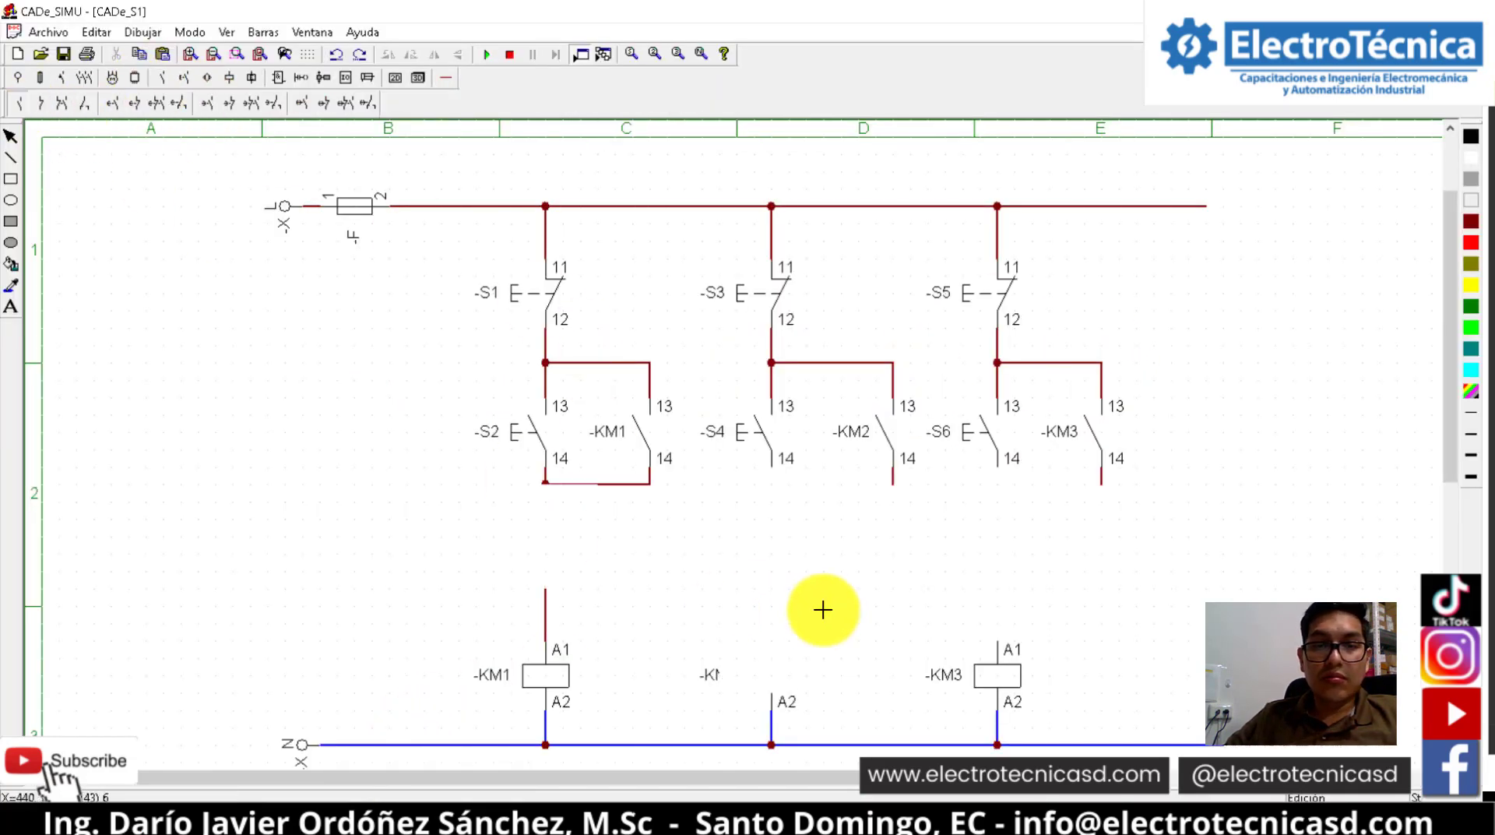
{"action": "left_click", "coordinate": [773, 502]}
{"action": "left_click", "coordinate": [1002, 508]}
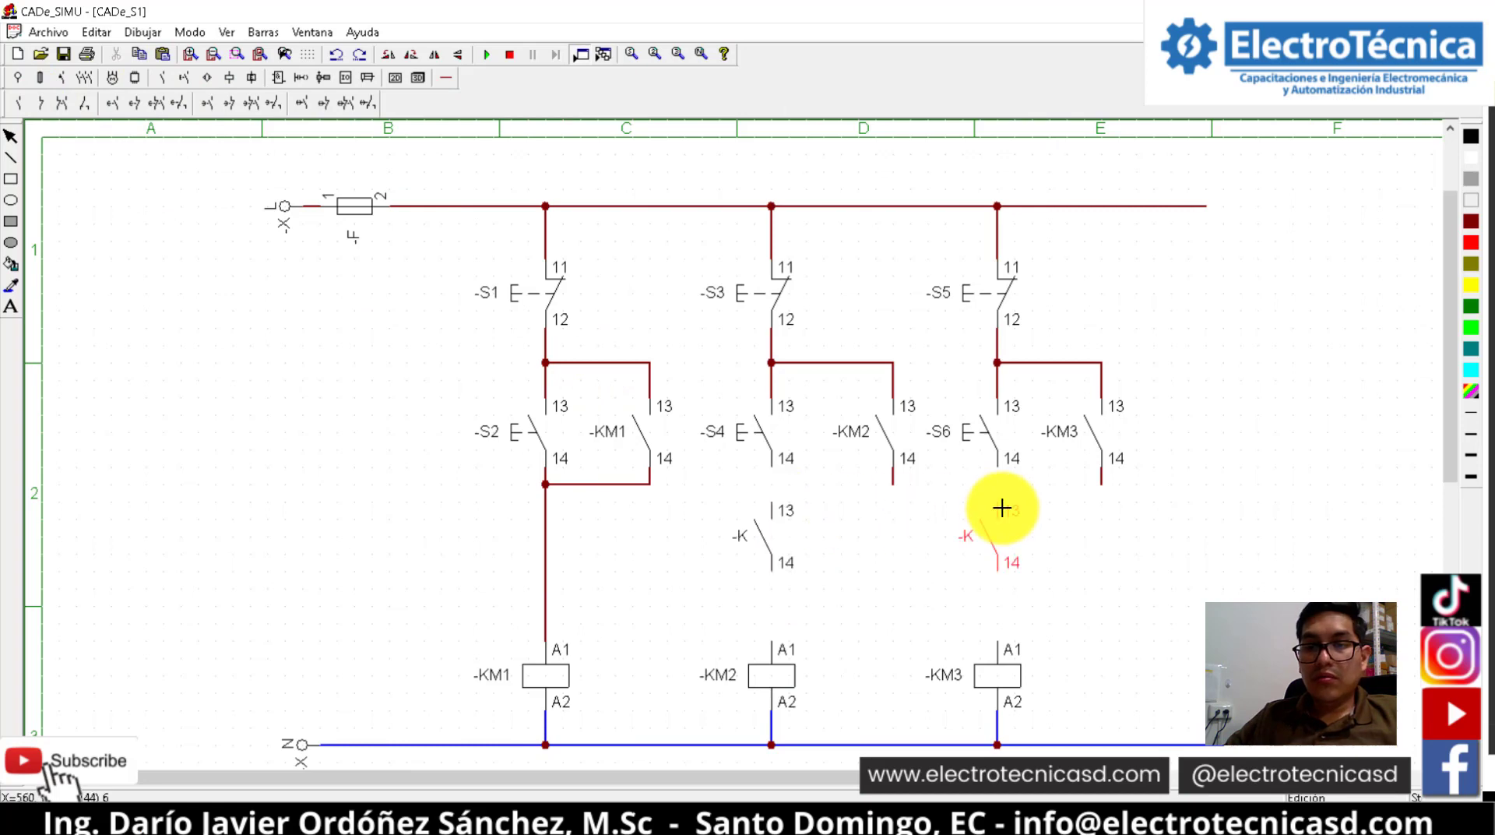
Name the auxiliary contact below S4 -KM1 and the one below S6 -KM2
{"action": "double_click", "coordinate": [784, 535]}
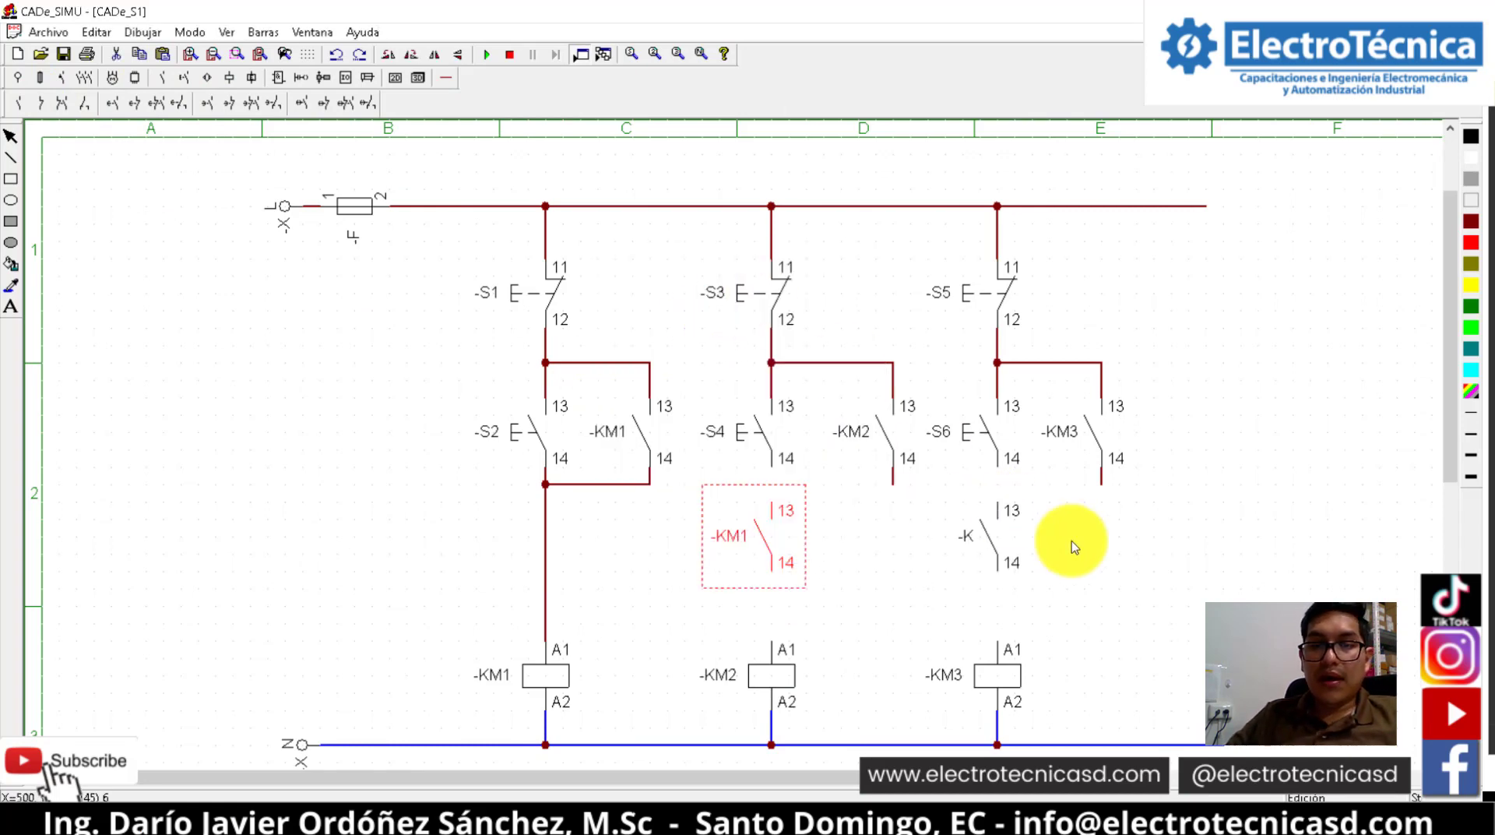
{"action": "double_click", "coordinate": [1004, 536]}
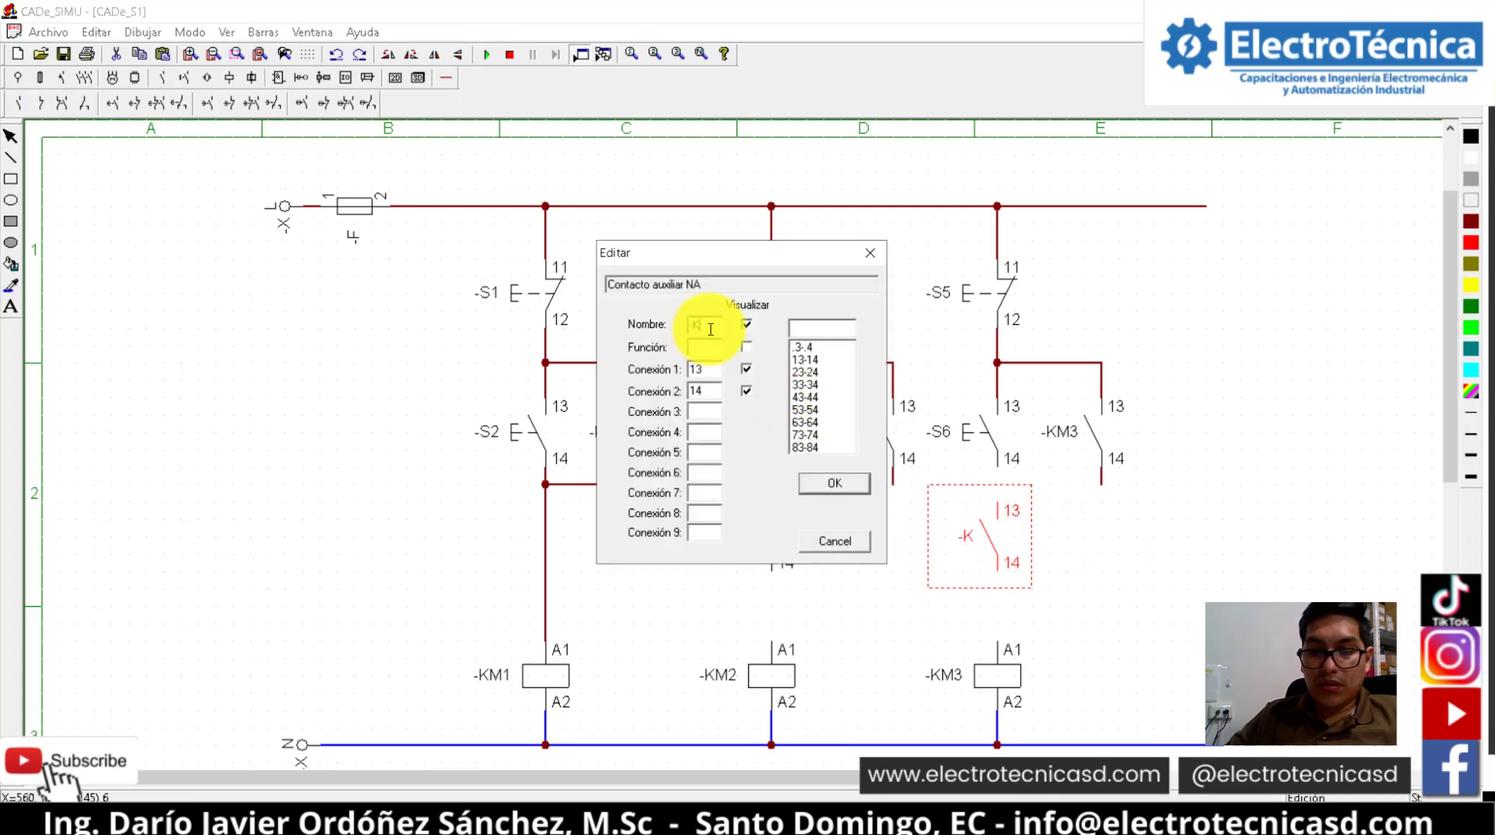
{"action": "key", "text": "Return"}
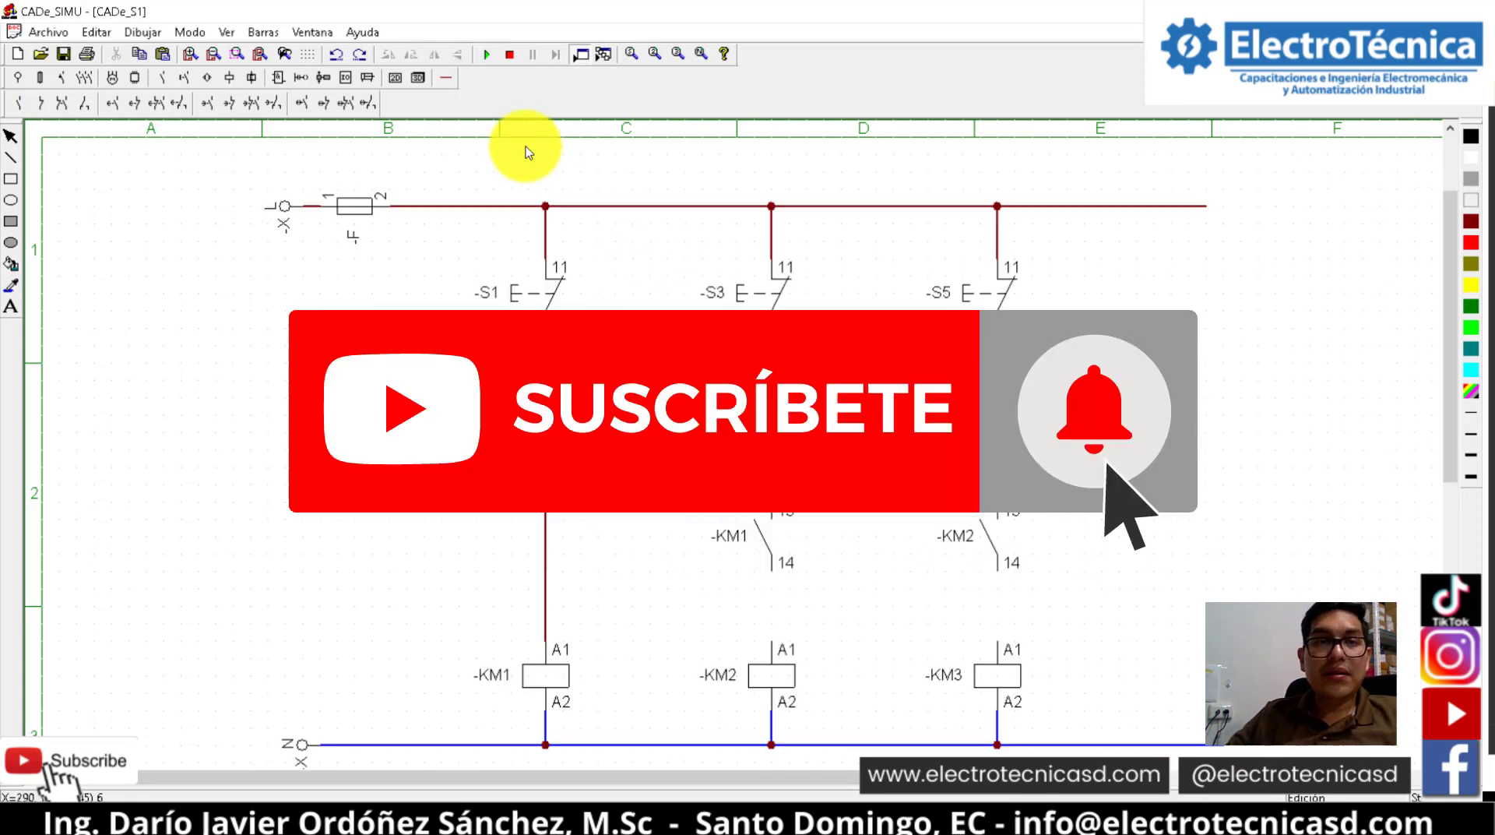
Wire the KM1 and KM2 interlock contacts in series below S4 and S6, and connect the holding contacts KM2 and KM3 beneath them
{"action": "left_click", "coordinate": [52, 79]}
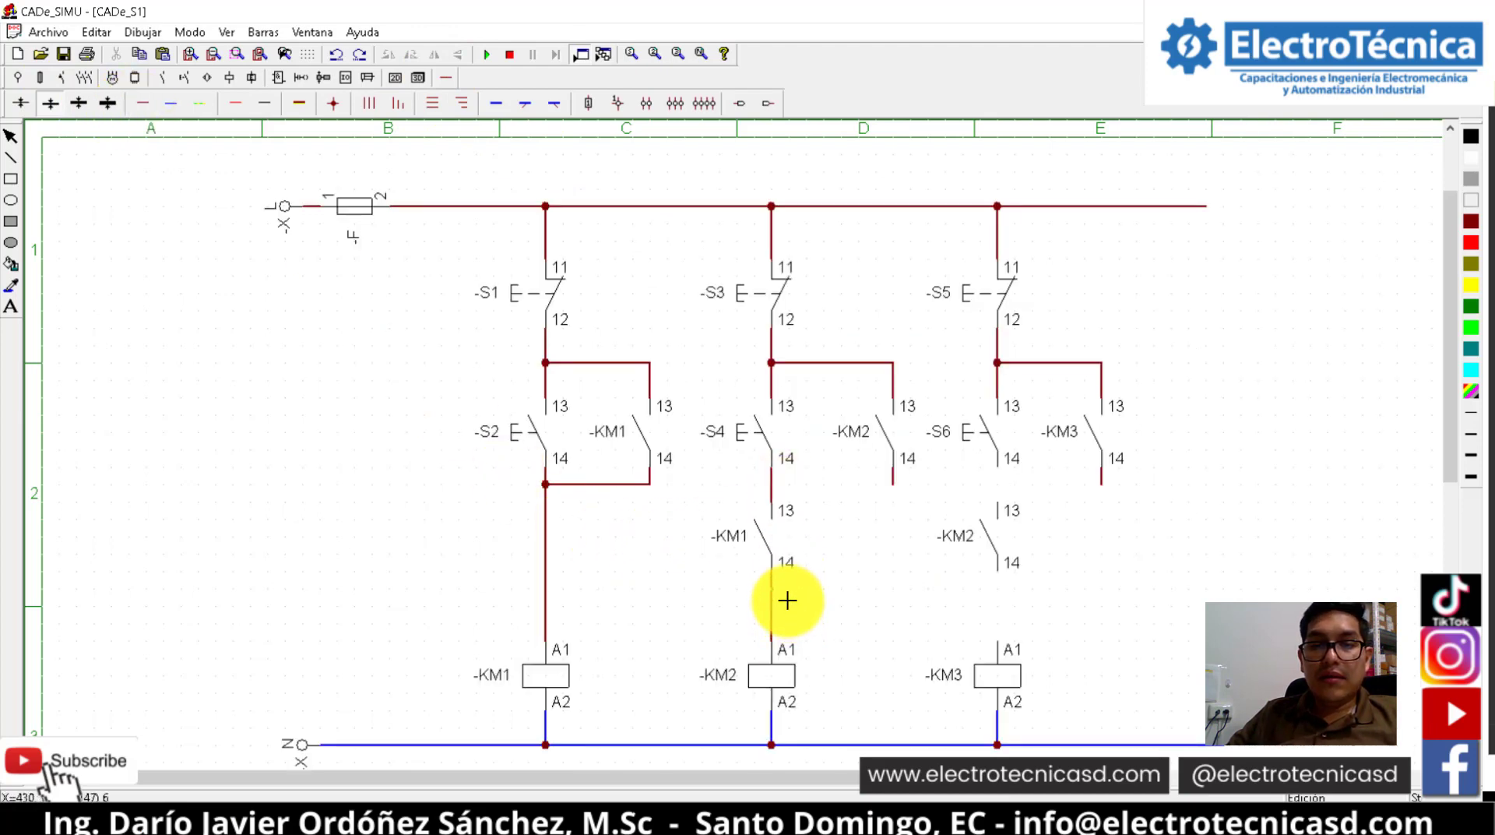
{"action": "left_click_drag", "start_coordinate": [786, 599], "coordinate": [904, 491]}
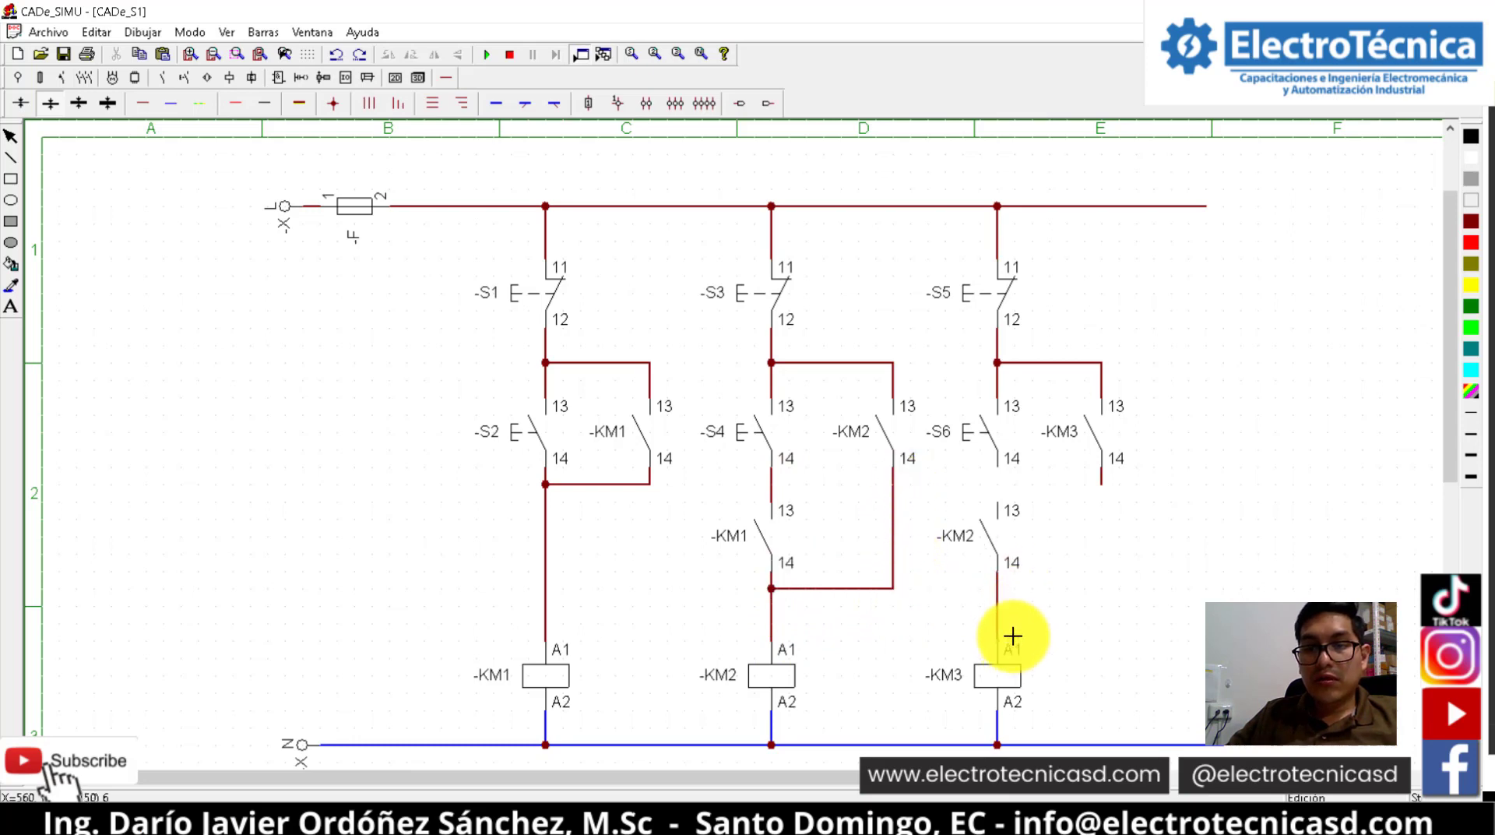
{"action": "left_click_drag", "start_coordinate": [1012, 636], "coordinate": [1109, 600]}
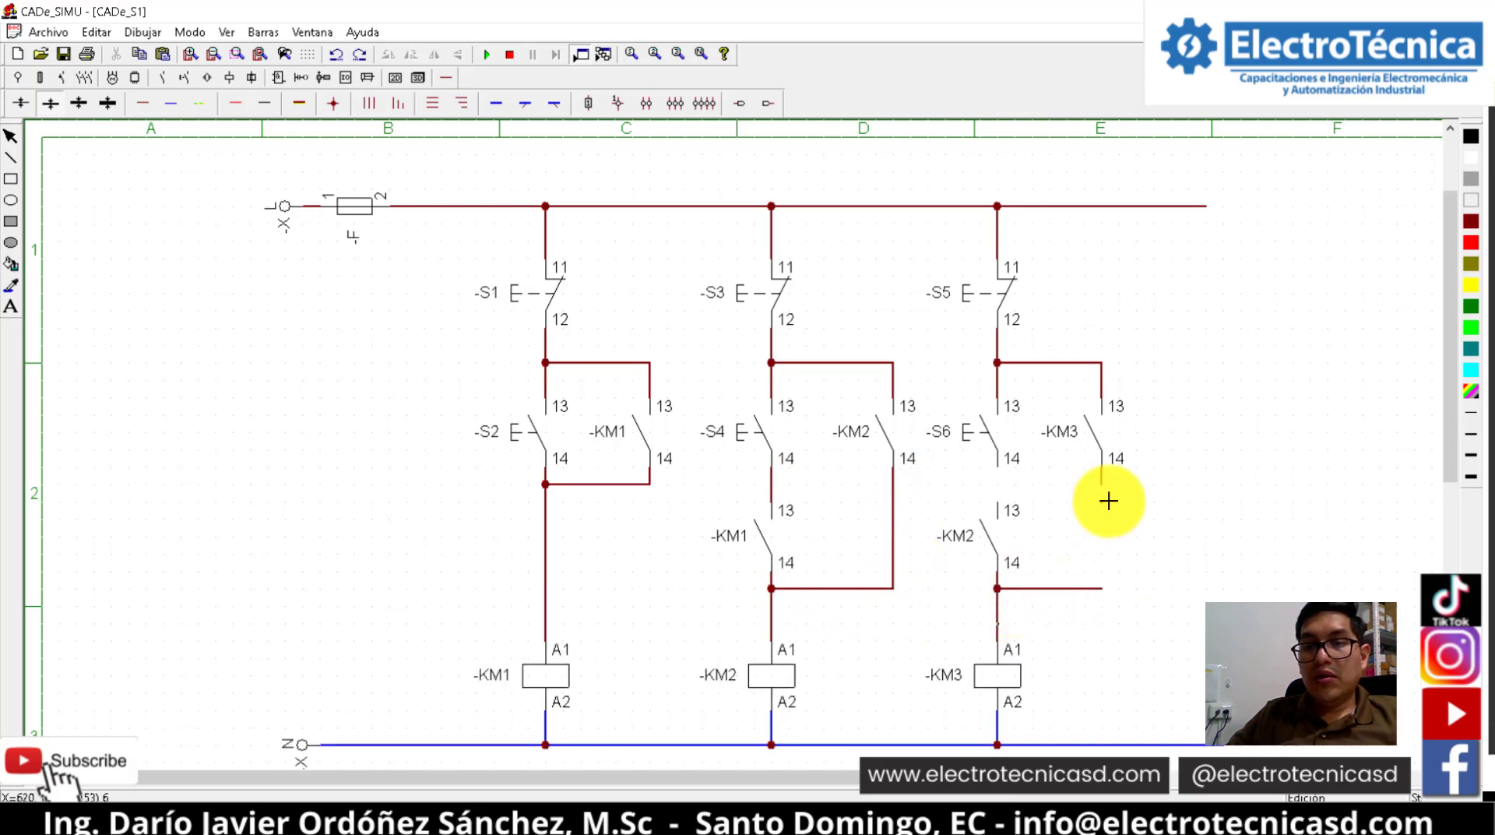
{"action": "left_click_drag", "start_coordinate": [1111, 498], "coordinate": [1118, 576]}
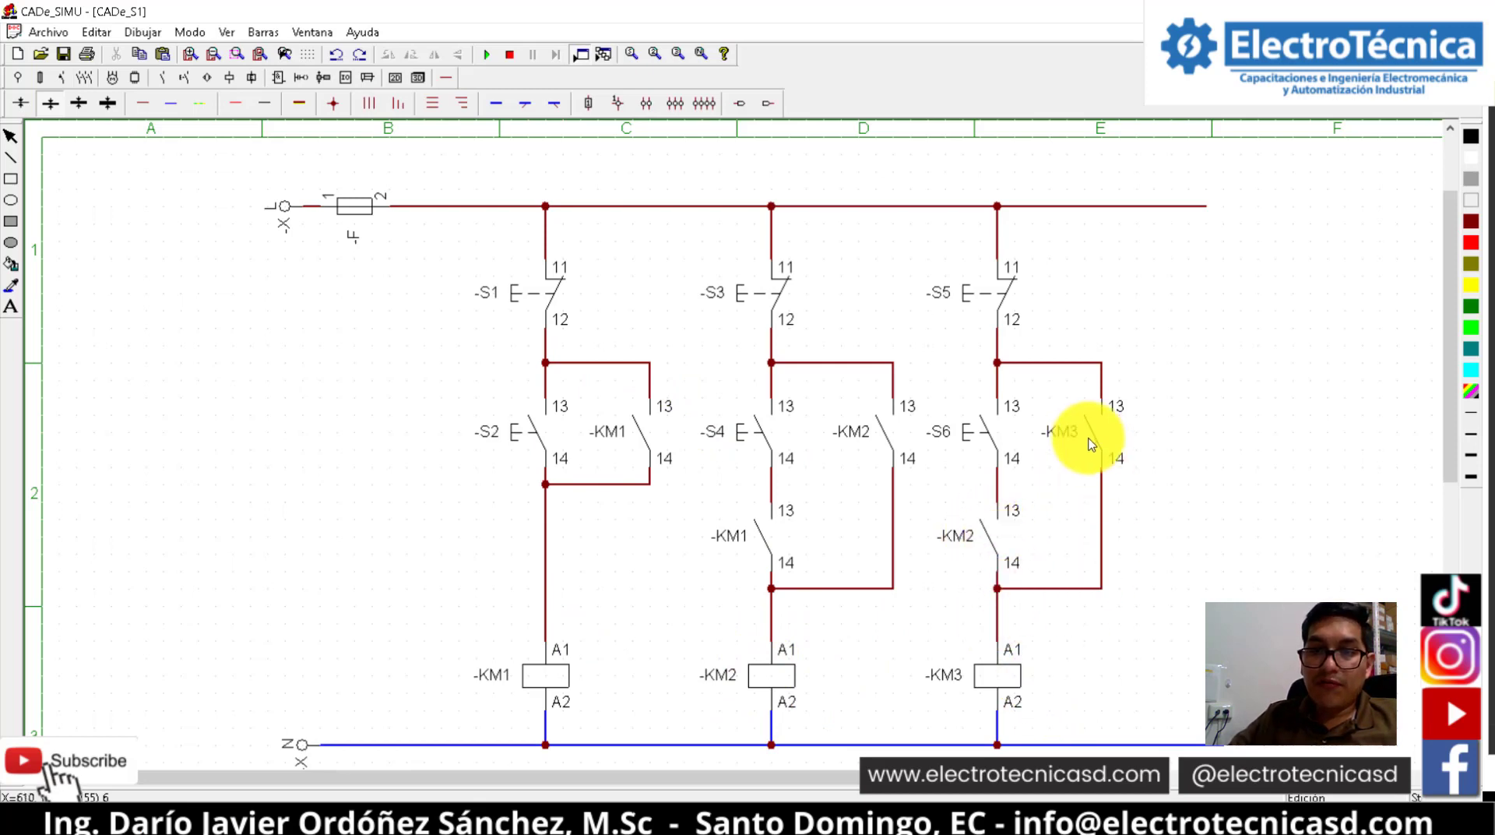
Simulate the forced switch-on order by operating S2, S4 and S6 in sequence, and end the simulation
{"action": "left_click", "coordinate": [488, 55]}
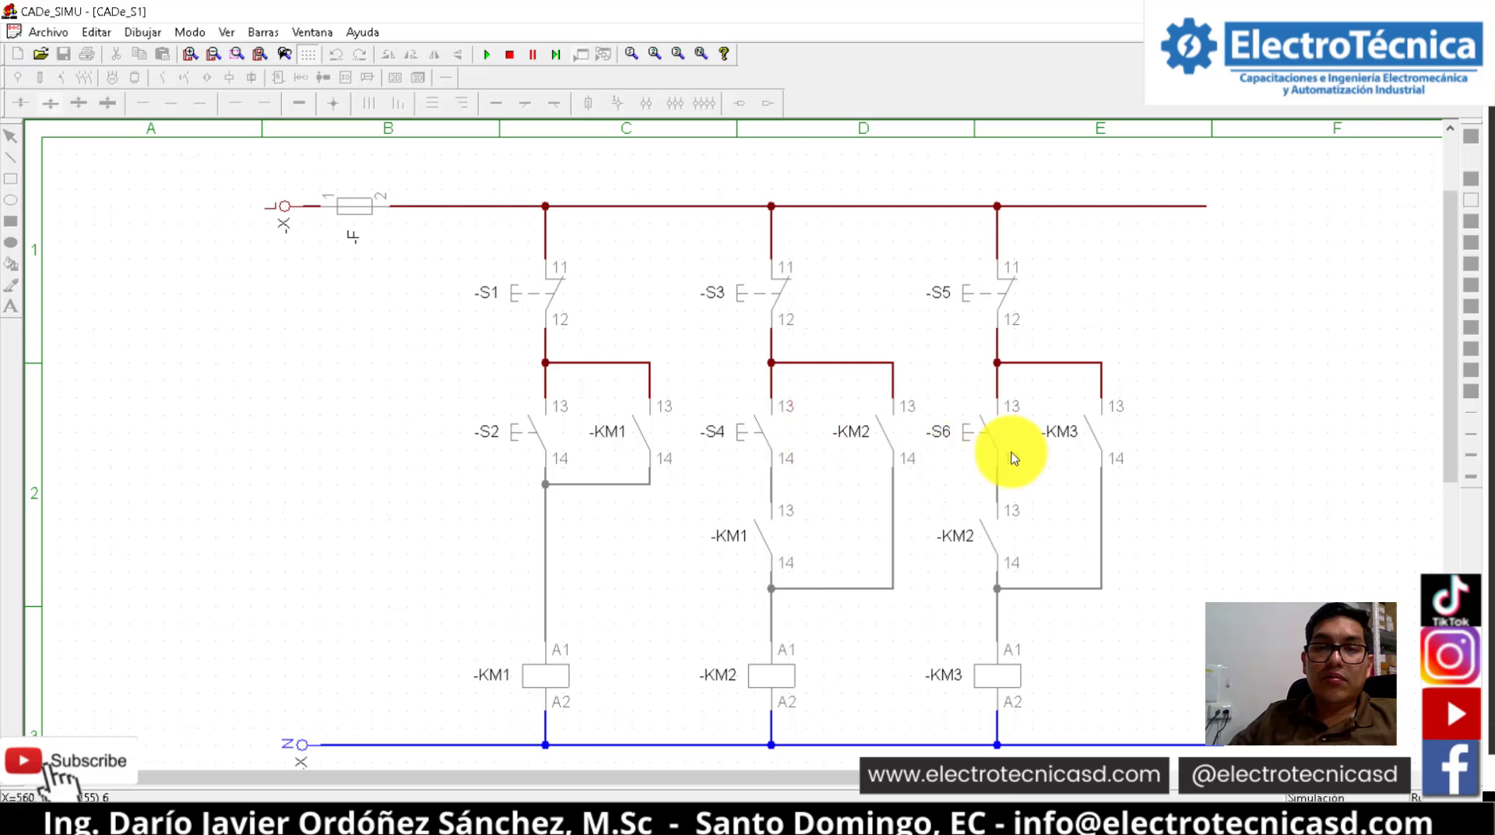
{"action": "left_click", "coordinate": [514, 432]}
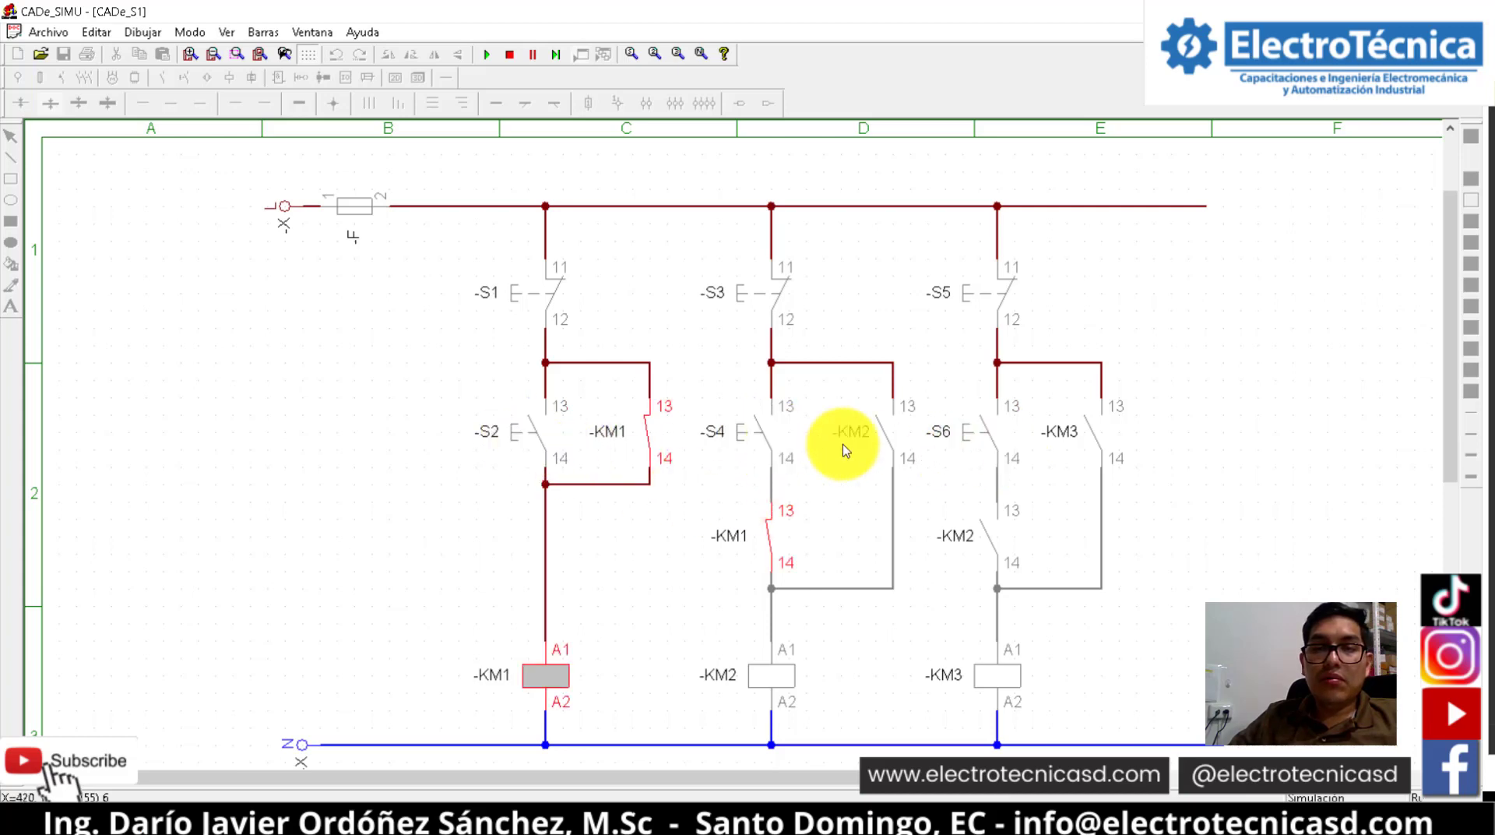
{"action": "left_click", "coordinate": [775, 453]}
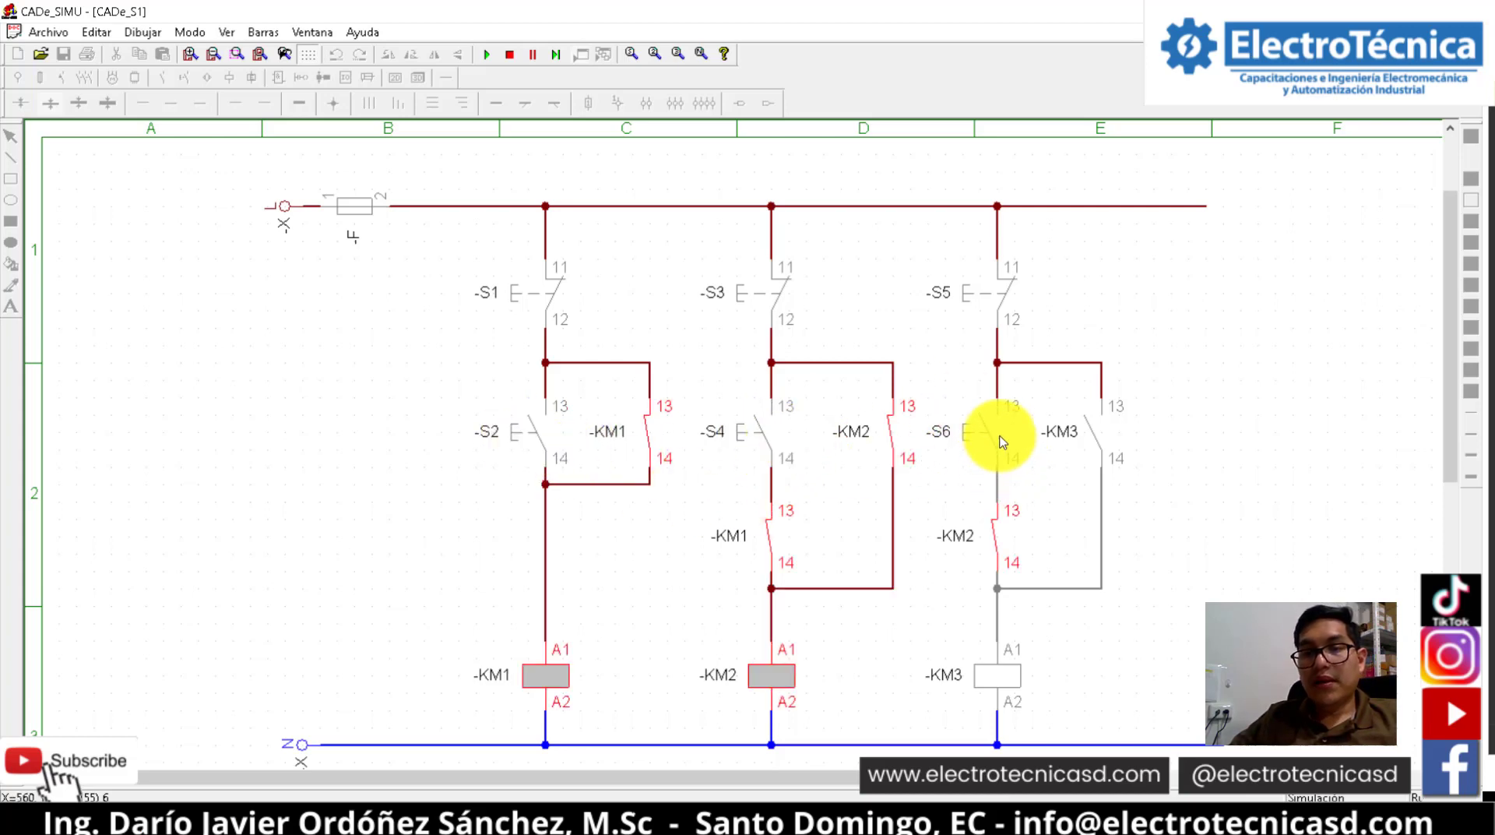
{"action": "left_click", "coordinate": [1002, 441]}
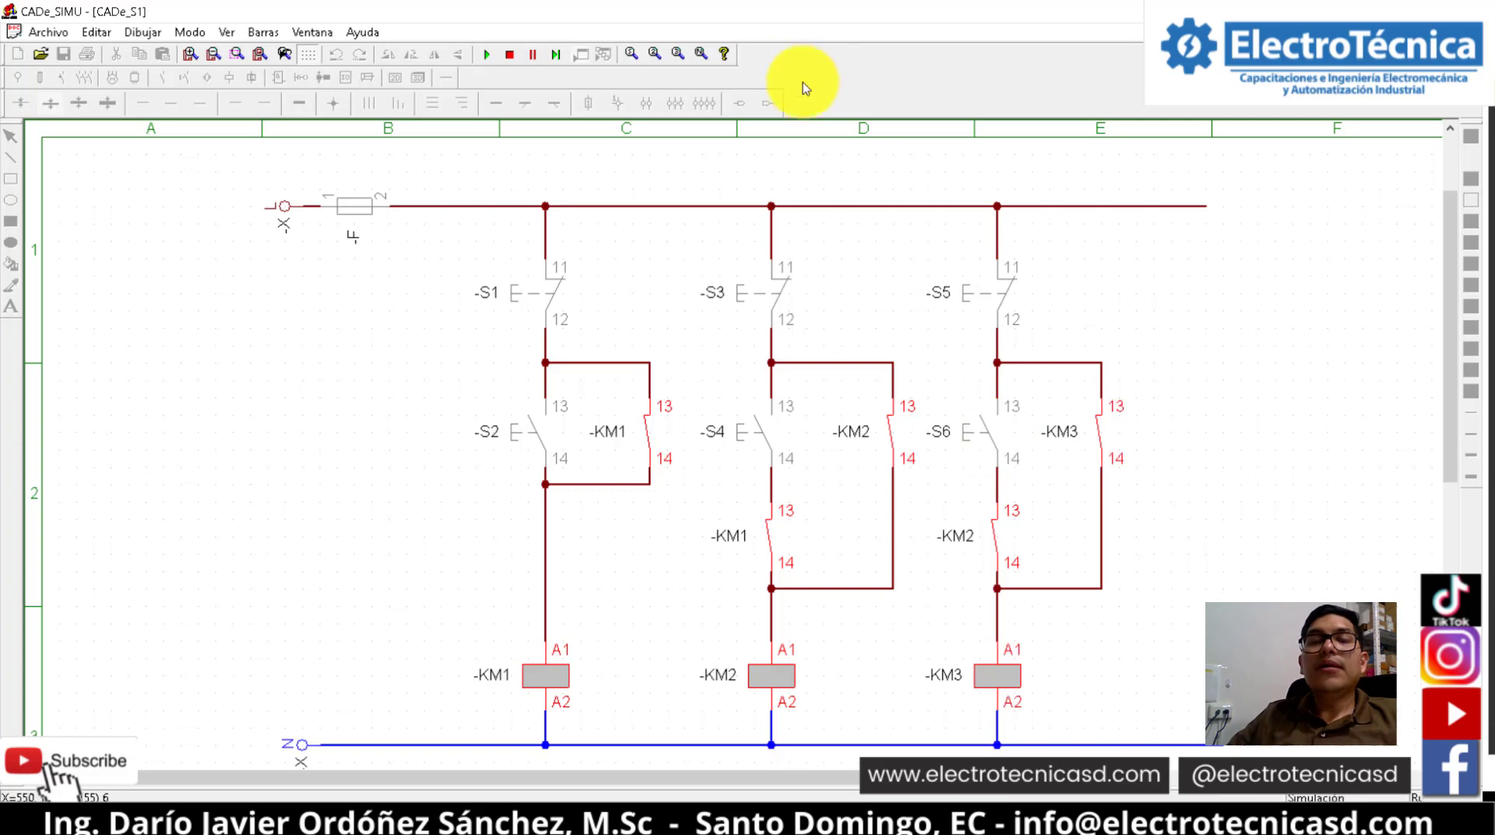
{"action": "left_click", "coordinate": [508, 54]}
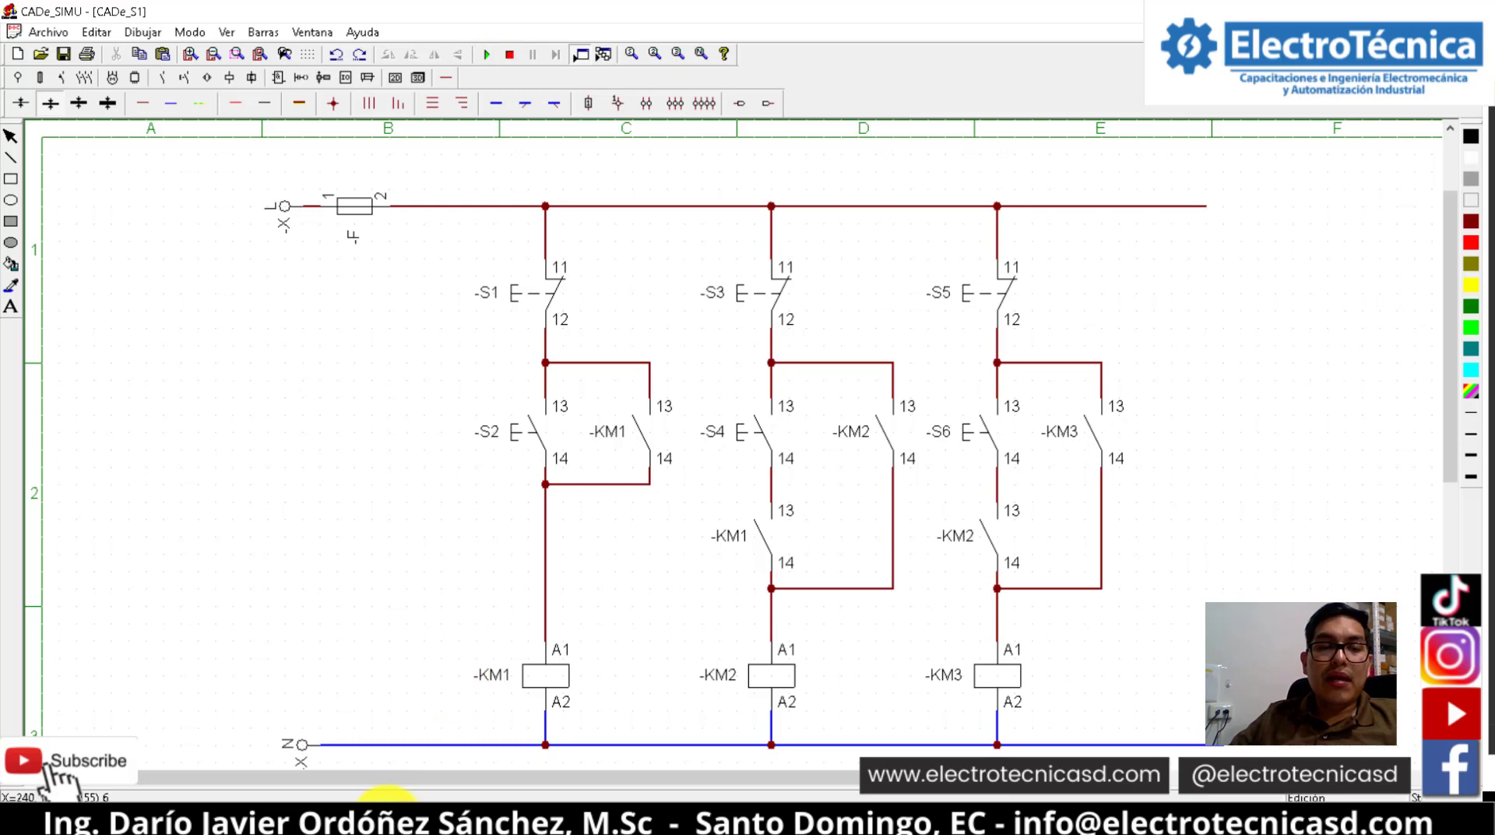
Review the switching orders in Microsoft Whiteboard, and in a CADe_SIMU simulation switch KM1 on with S2 and off with S1
{"action": "left_click", "coordinate": [384, 821]}
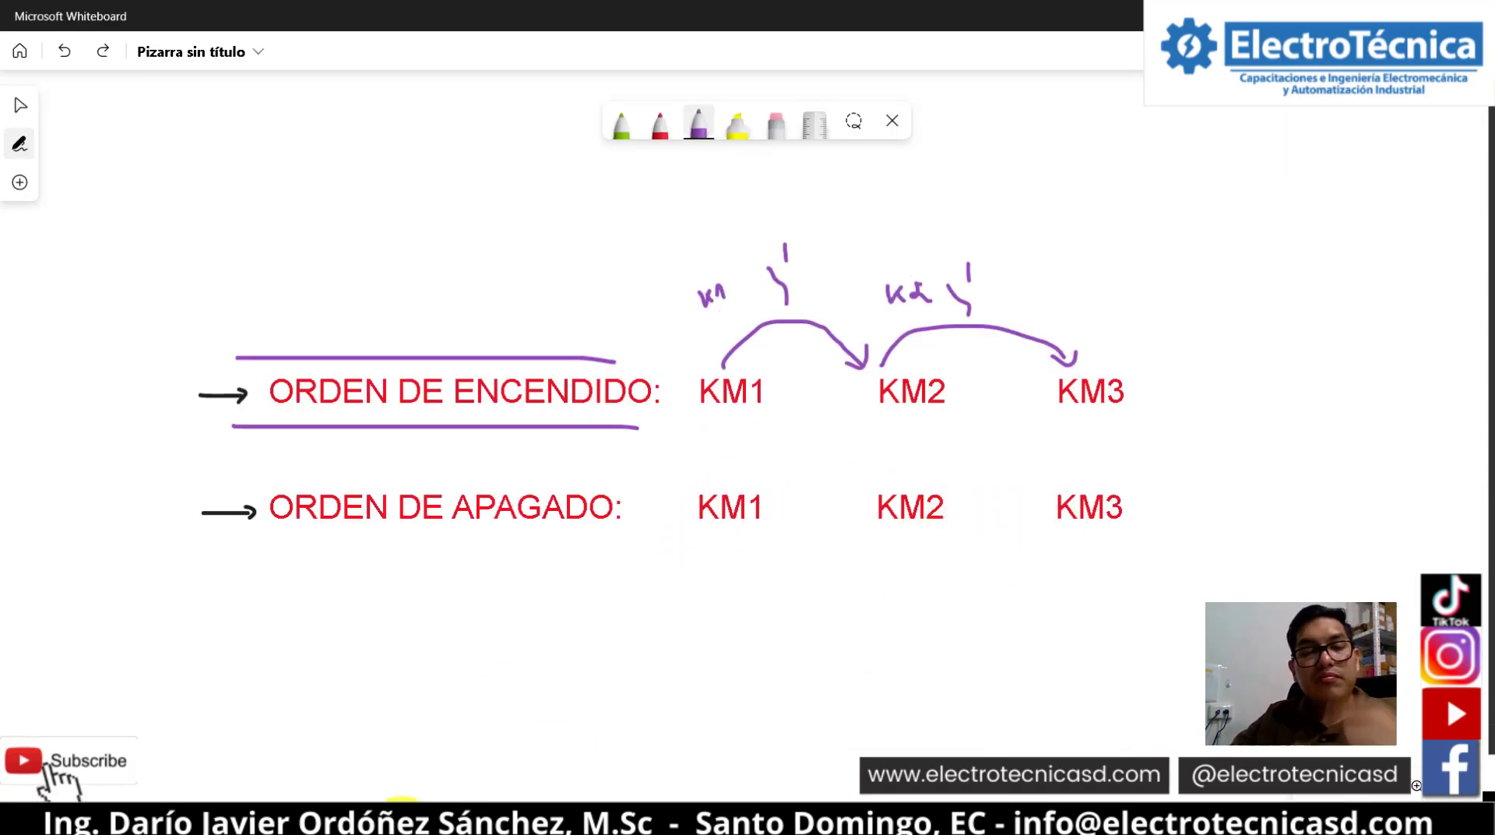
{"action": "left_click", "coordinate": [295, 818]}
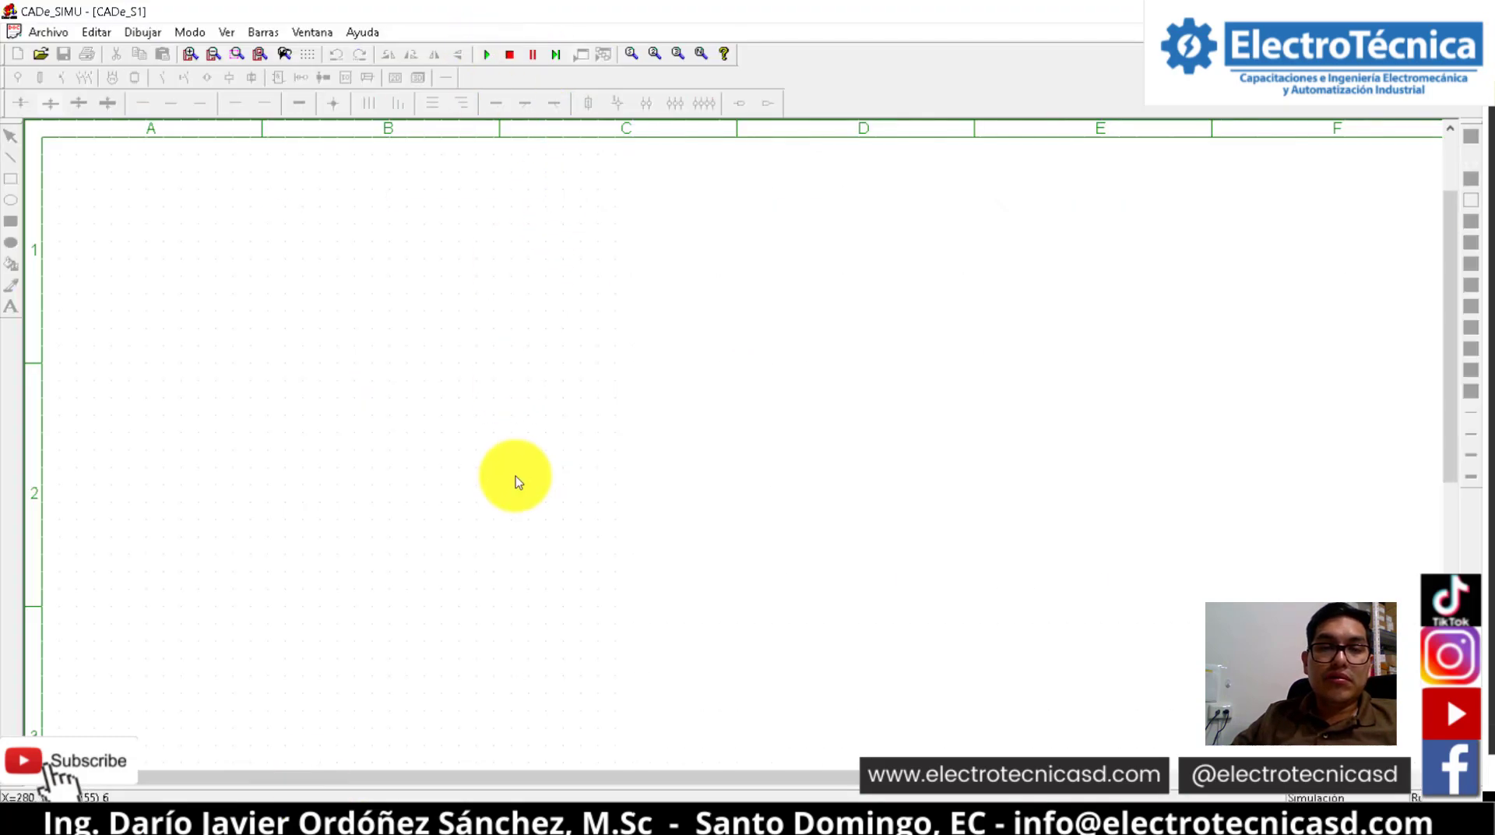
{"action": "left_click", "coordinate": [520, 433]}
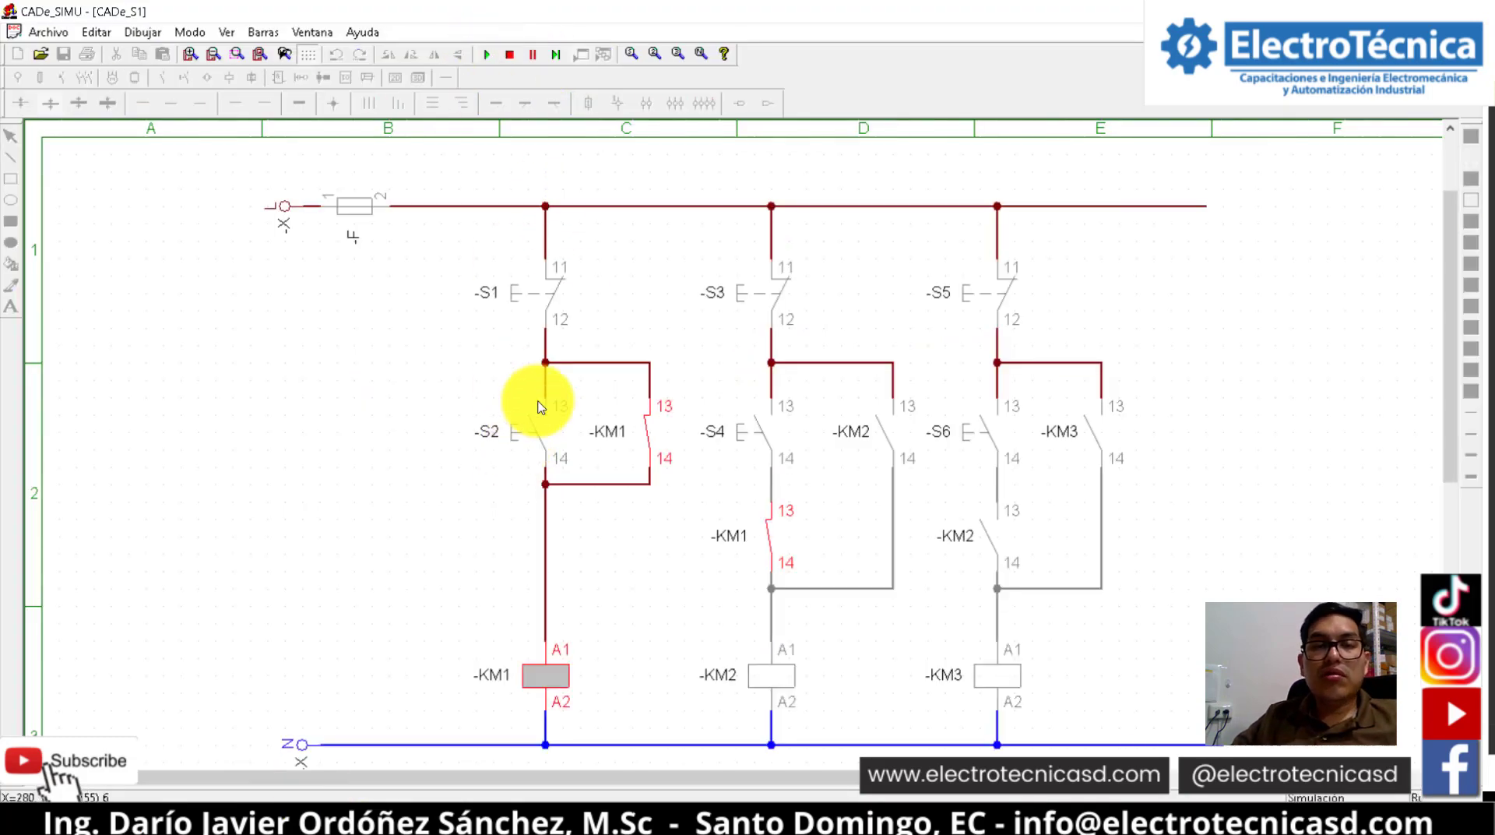
{"action": "left_click", "coordinate": [548, 299]}
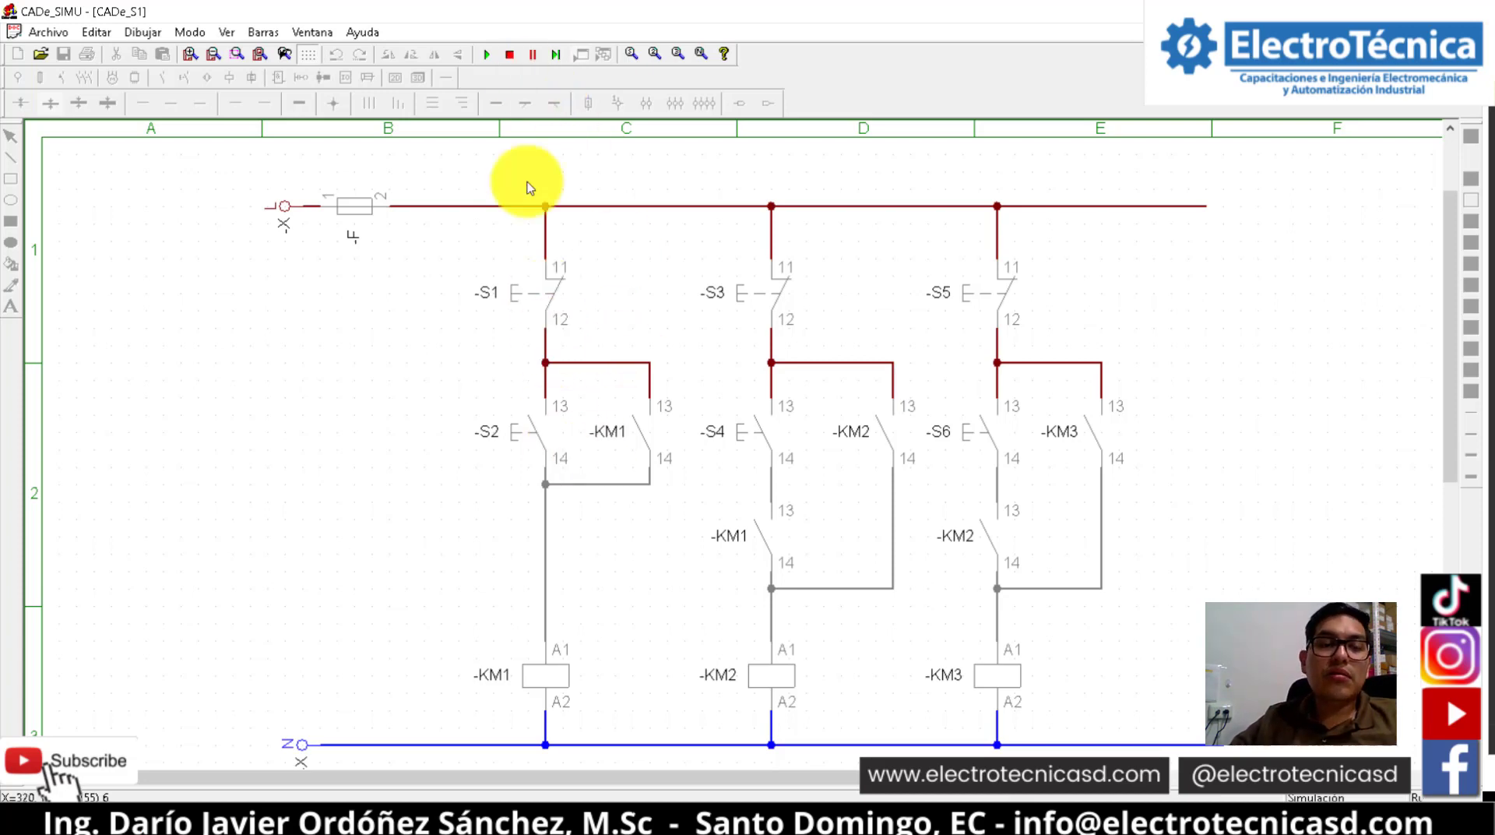
Switch to Microsoft Whiteboard and draw blue arrows from KM1 to KM2 and from KM2 to KM3 under the ORDEN DE APAGADO row
{"action": "left_click", "coordinate": [372, 818]}
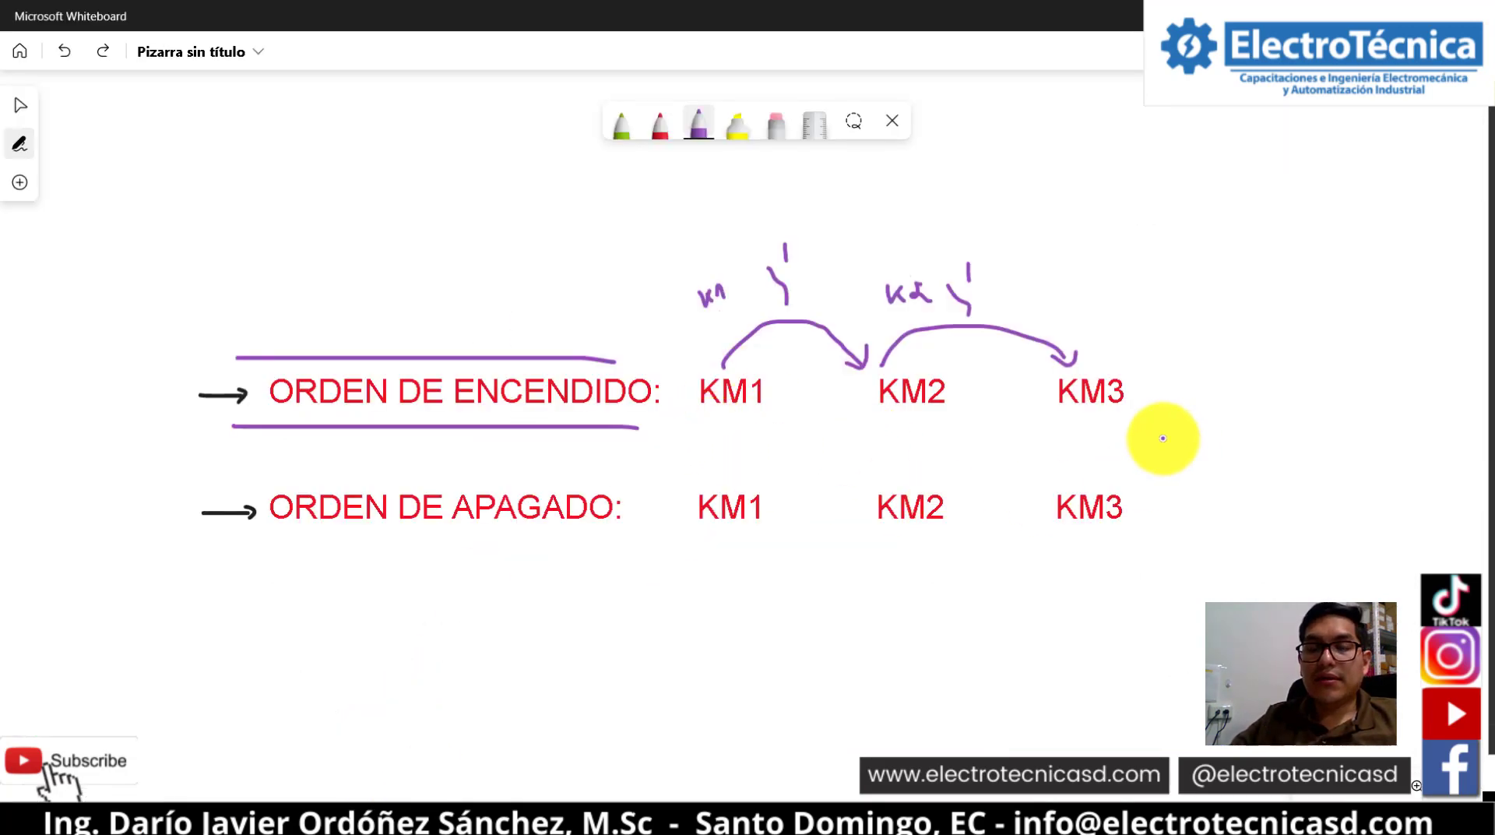
{"action": "left_click", "coordinate": [660, 133]}
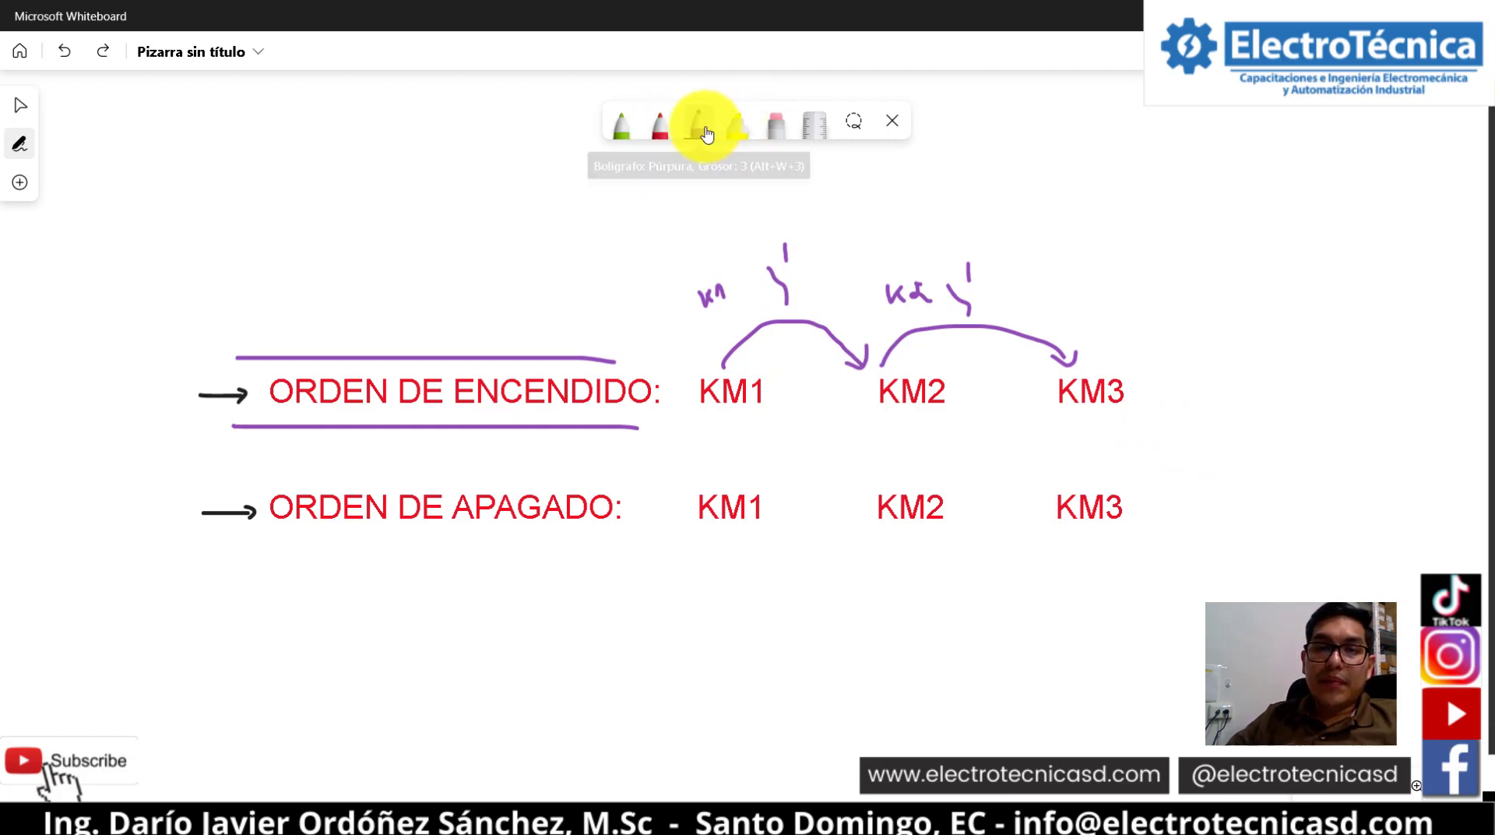
{"action": "left_click", "coordinate": [706, 129]}
{"action": "left_click", "coordinate": [717, 333]}
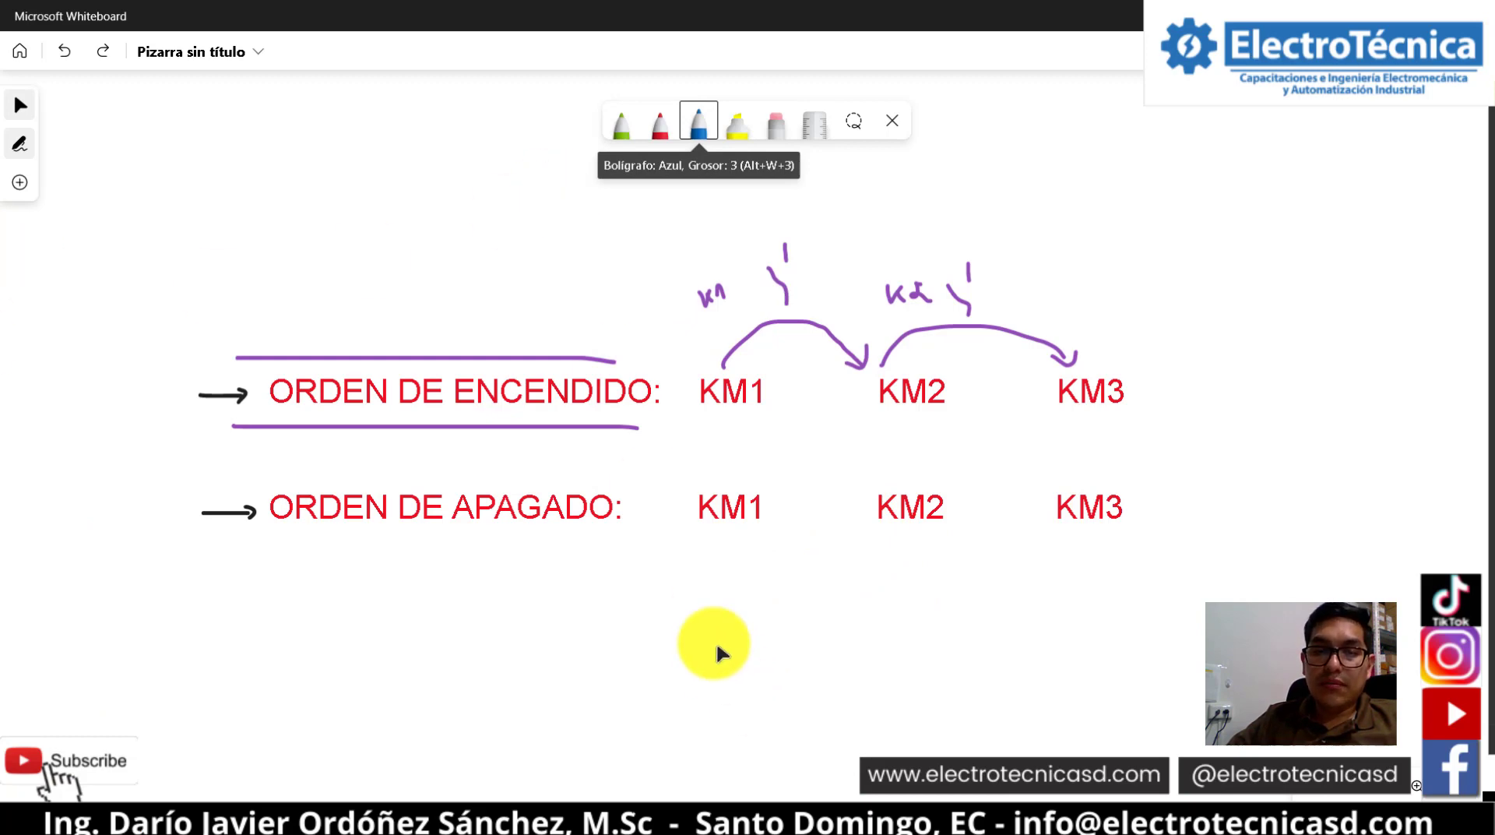
{"action": "mouse_move", "coordinate": [726, 534]}
{"action": "left_mouse_down"}
{"action": "mouse_move", "coordinate": [745, 576]}
{"action": "mouse_move", "coordinate": [903, 543]}
{"action": "mouse_move", "coordinate": [1102, 545]}
{"action": "left_mouse_up"}
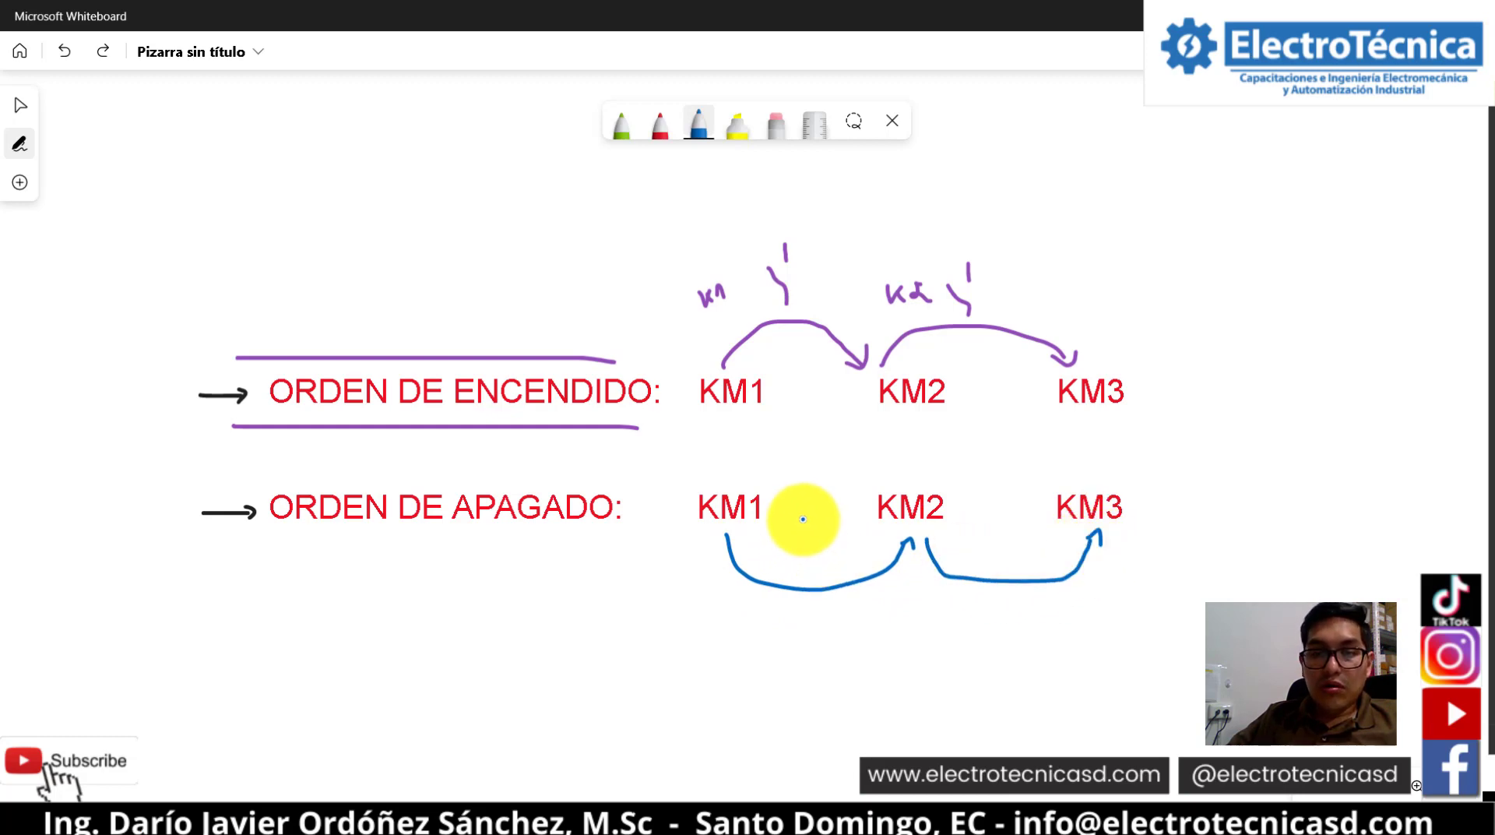
Sketch a normally open contact symbol on each blue arrow and label the symbols K1 and K2
{"action": "left_click_drag", "start_coordinate": [803, 521], "coordinate": [802, 562]}
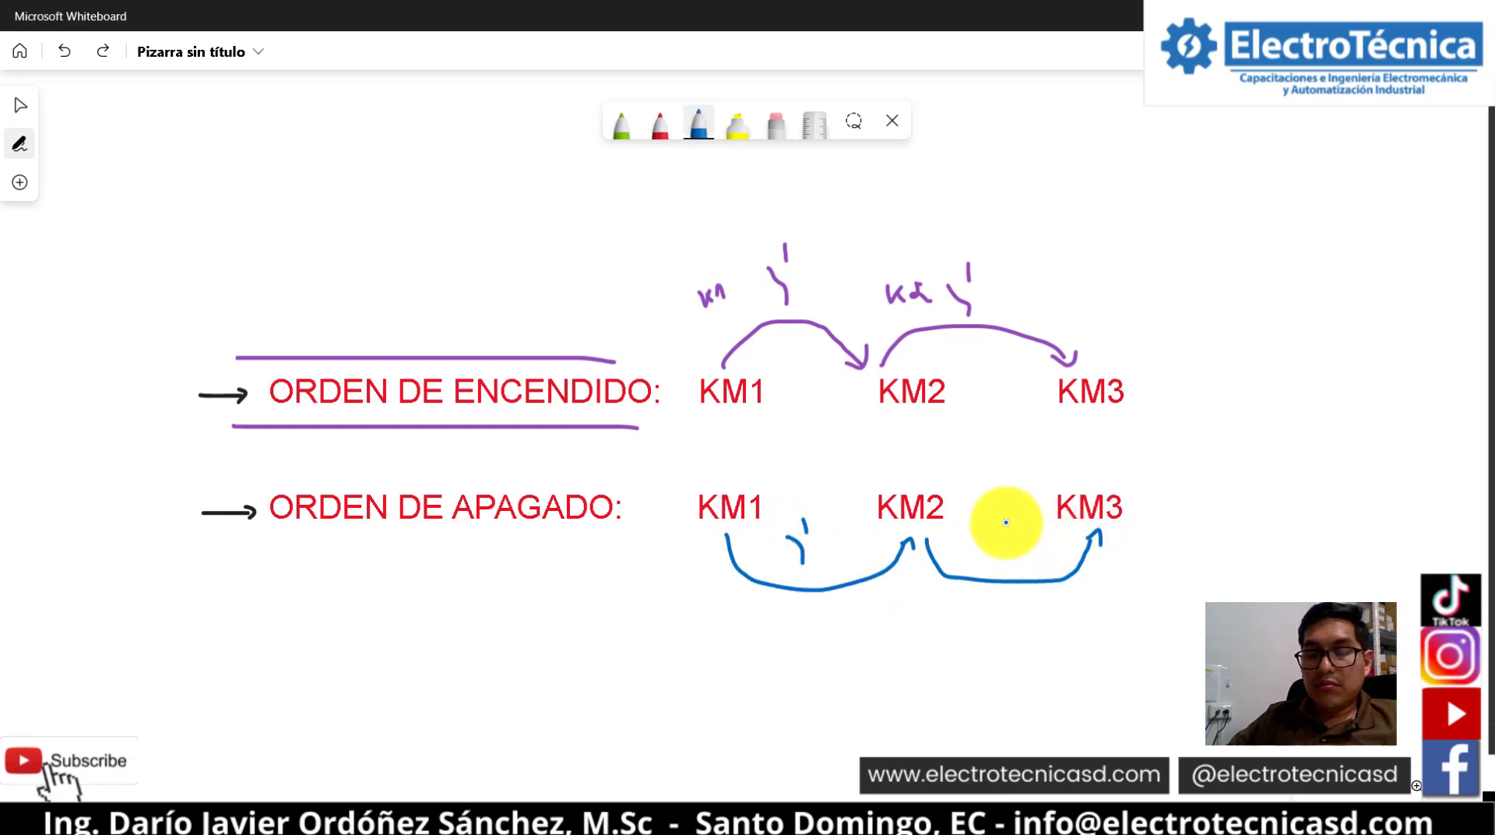
{"action": "left_click_drag", "start_coordinate": [986, 541], "coordinate": [1002, 574]}
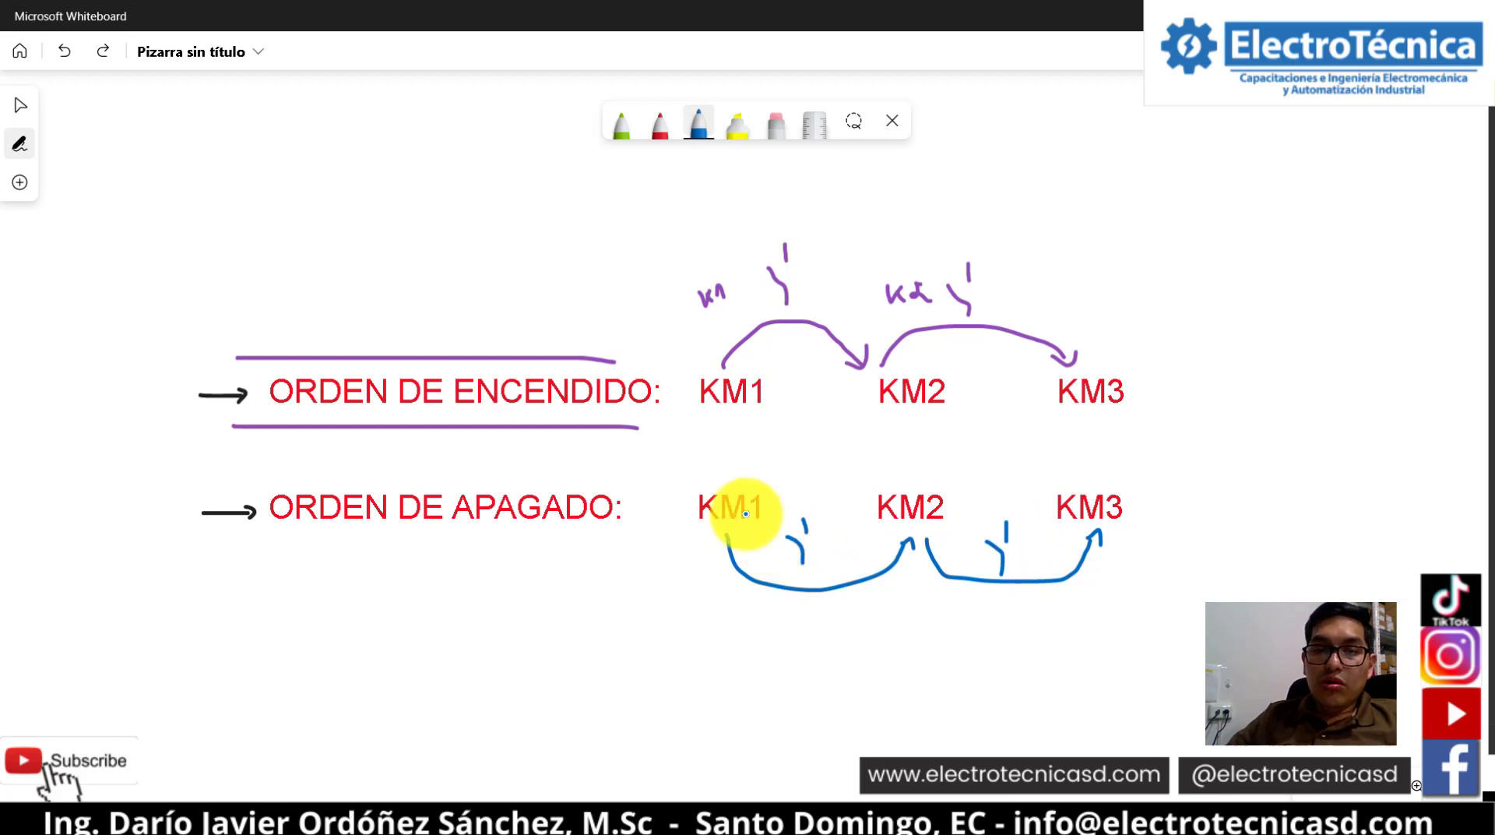
{"action": "left_click_drag", "start_coordinate": [753, 547], "coordinate": [768, 551]}
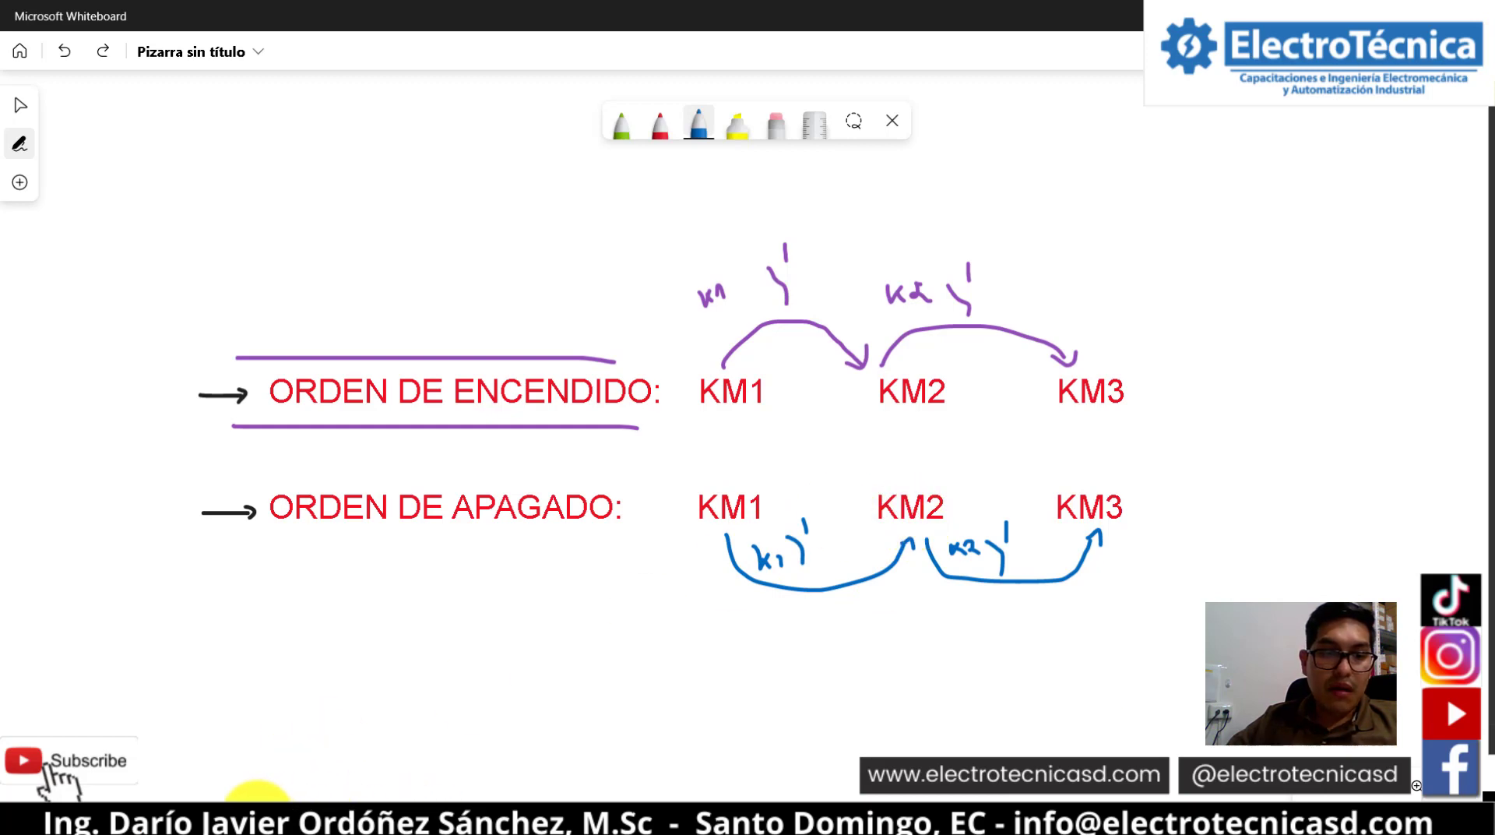
Switch to CADe_SIMU, end the simulation, and place a normally open auxiliary contact named -KM1 beside S3
{"action": "left_click", "coordinate": [266, 816]}
{"action": "left_click", "coordinate": [773, 292]}
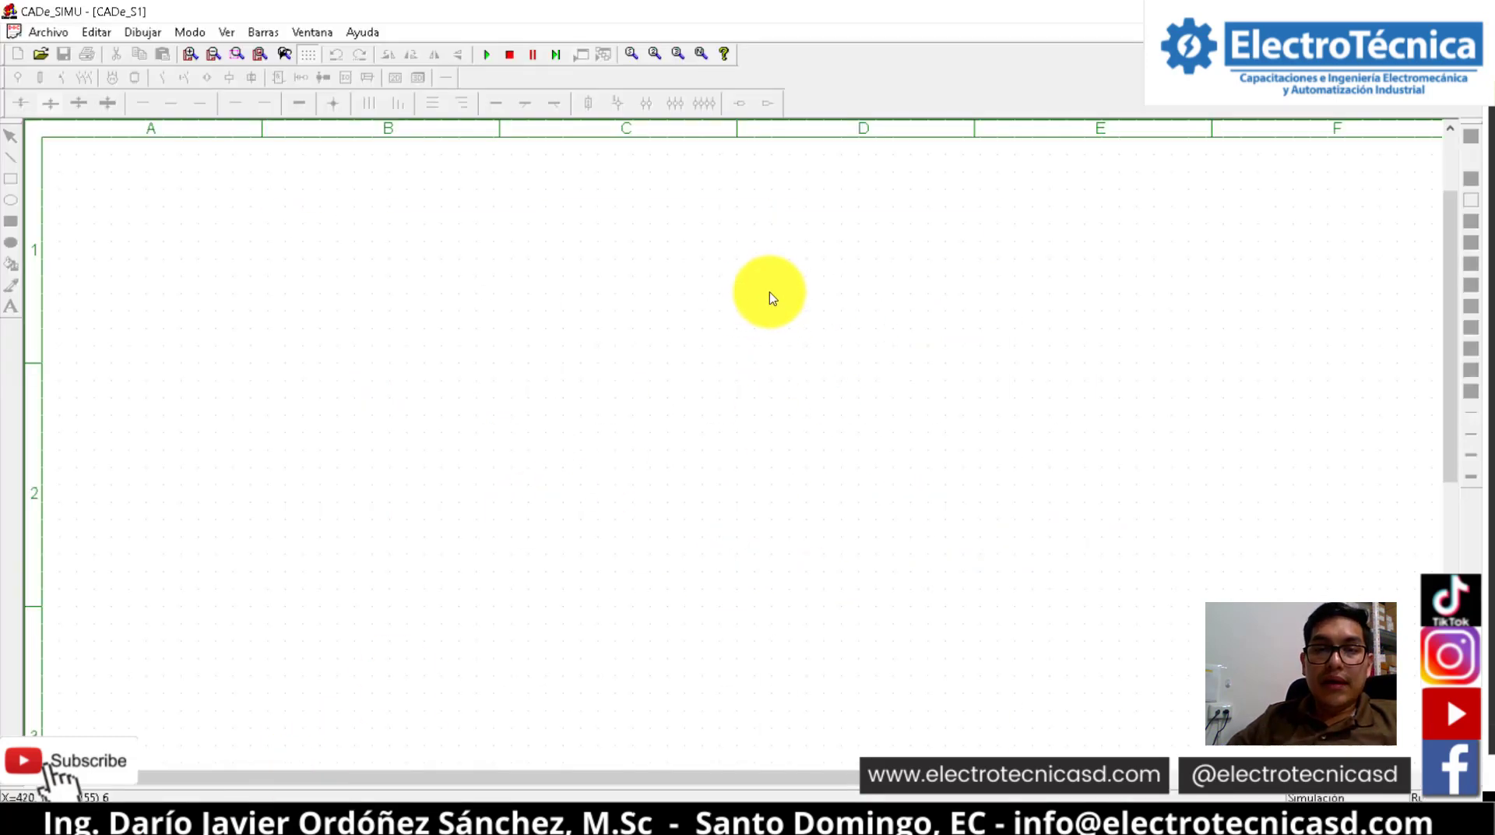
{"action": "left_click", "coordinate": [509, 54]}
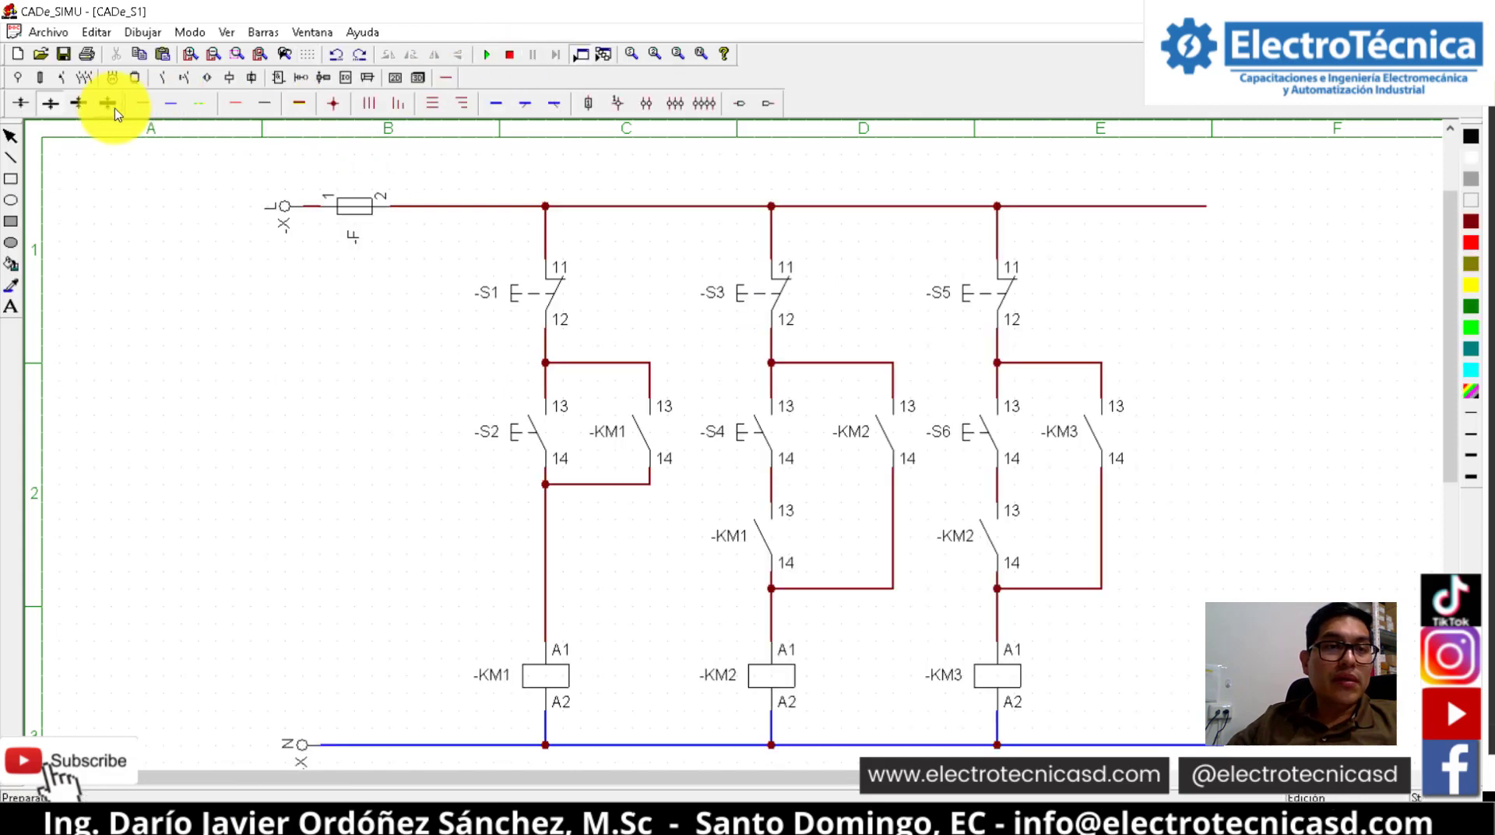
{"action": "left_click", "coordinate": [165, 78]}
{"action": "left_click", "coordinate": [18, 103]}
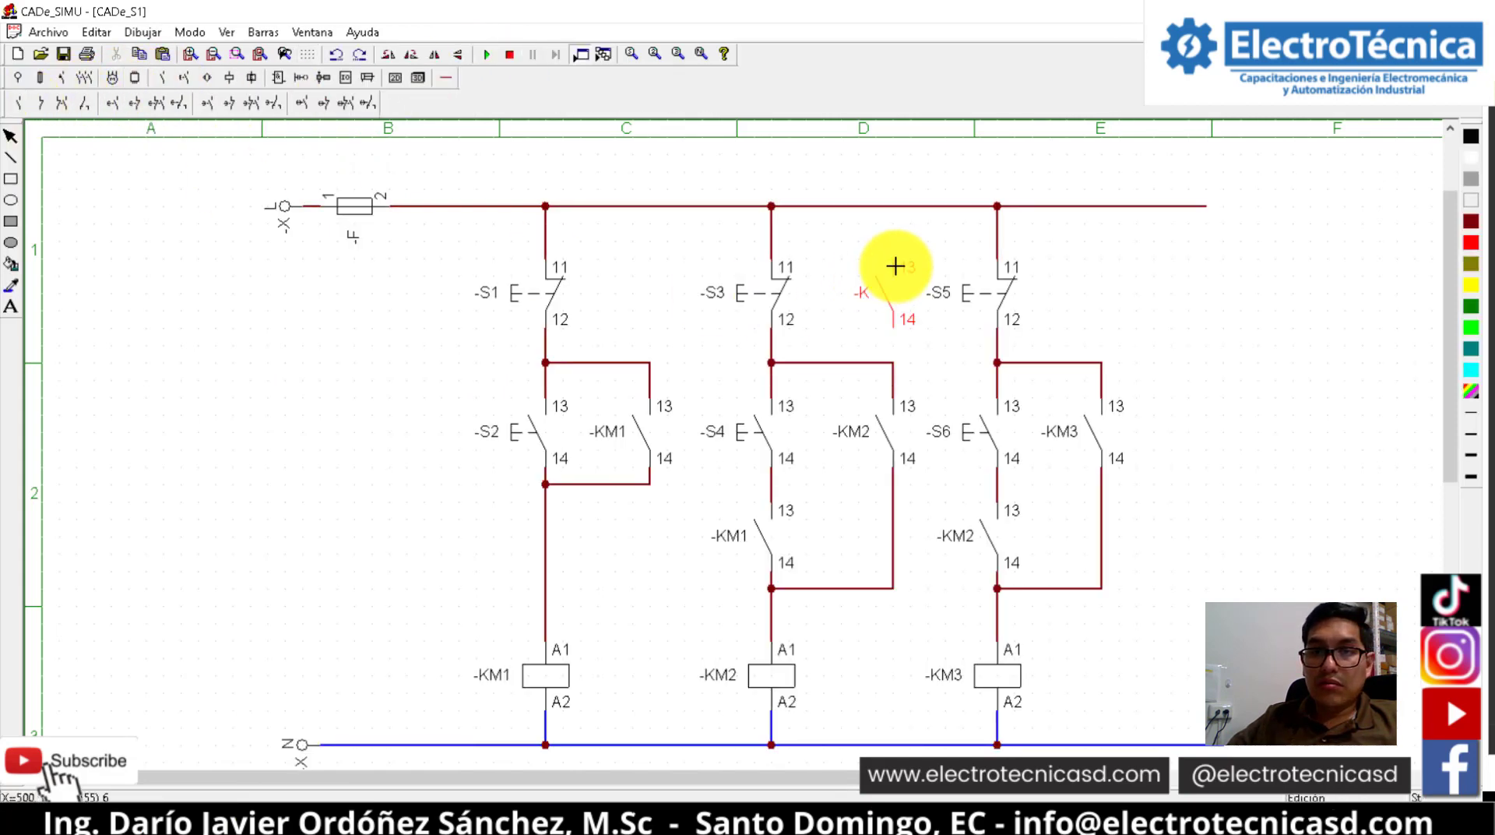
{"action": "left_click", "coordinate": [896, 292]}
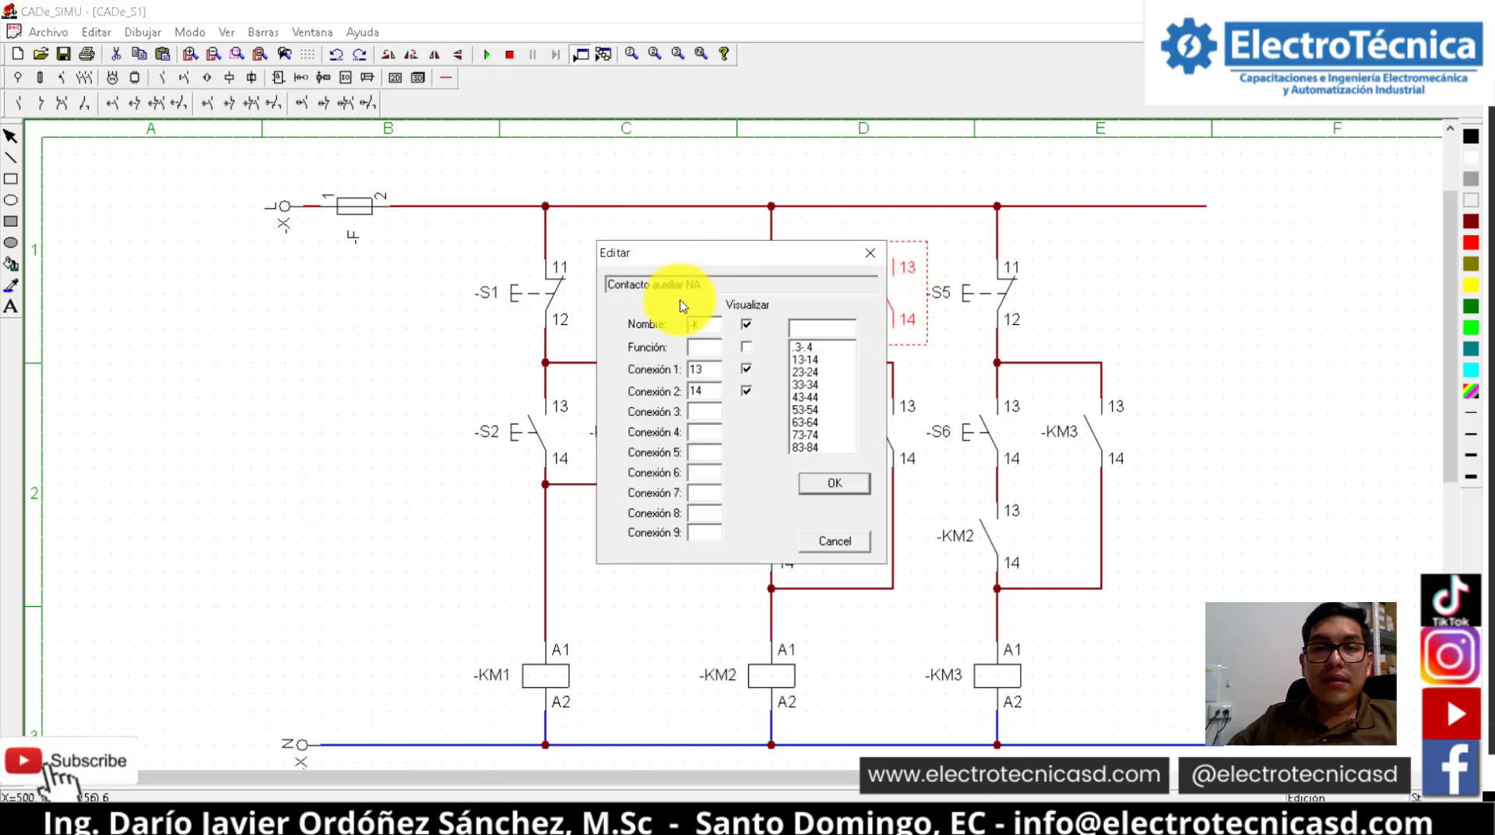
{"action": "key", "text": "Return"}
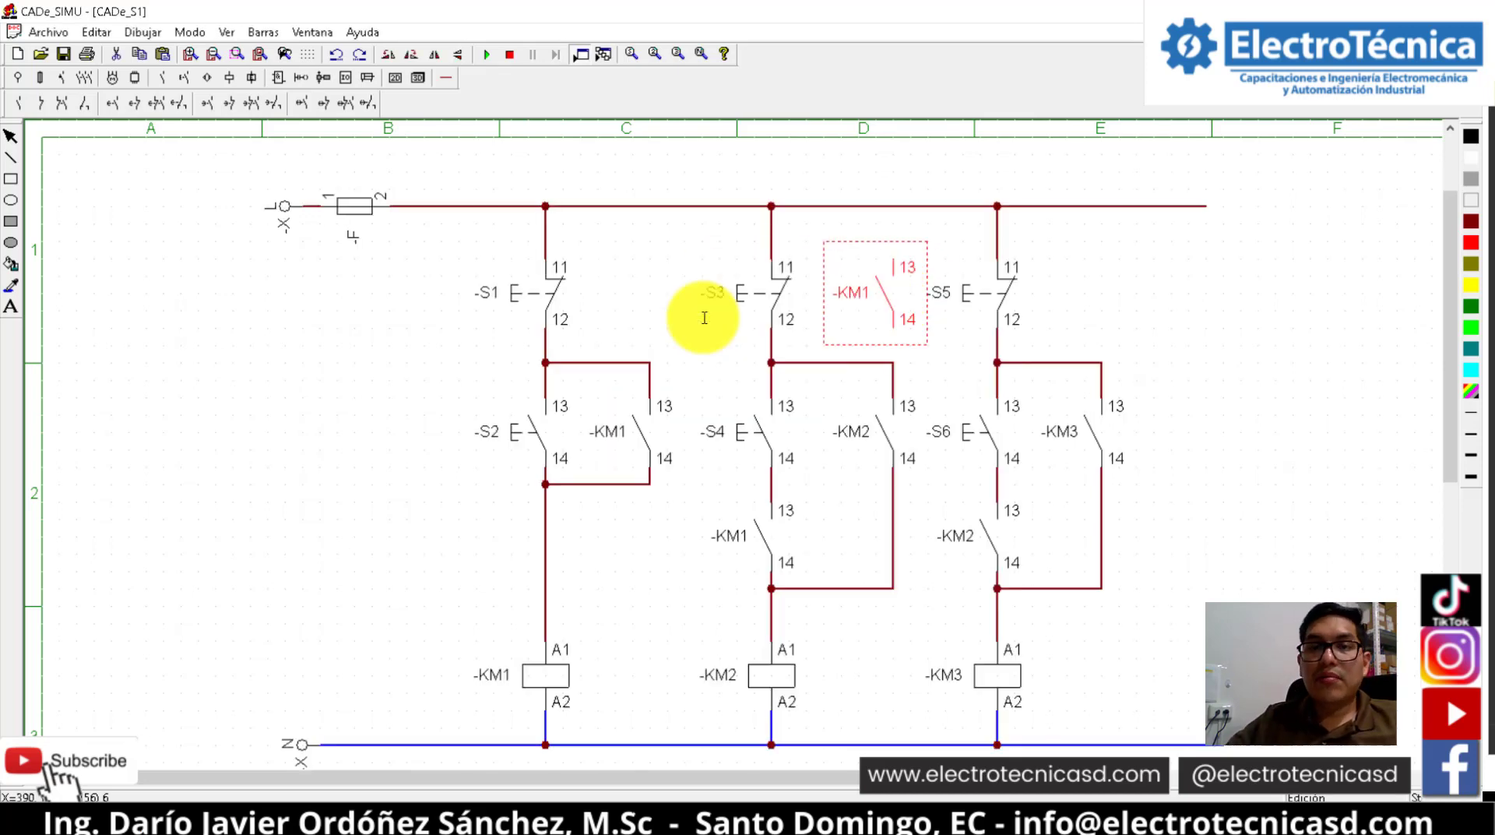
{"action": "left_click", "coordinate": [356, 143]}
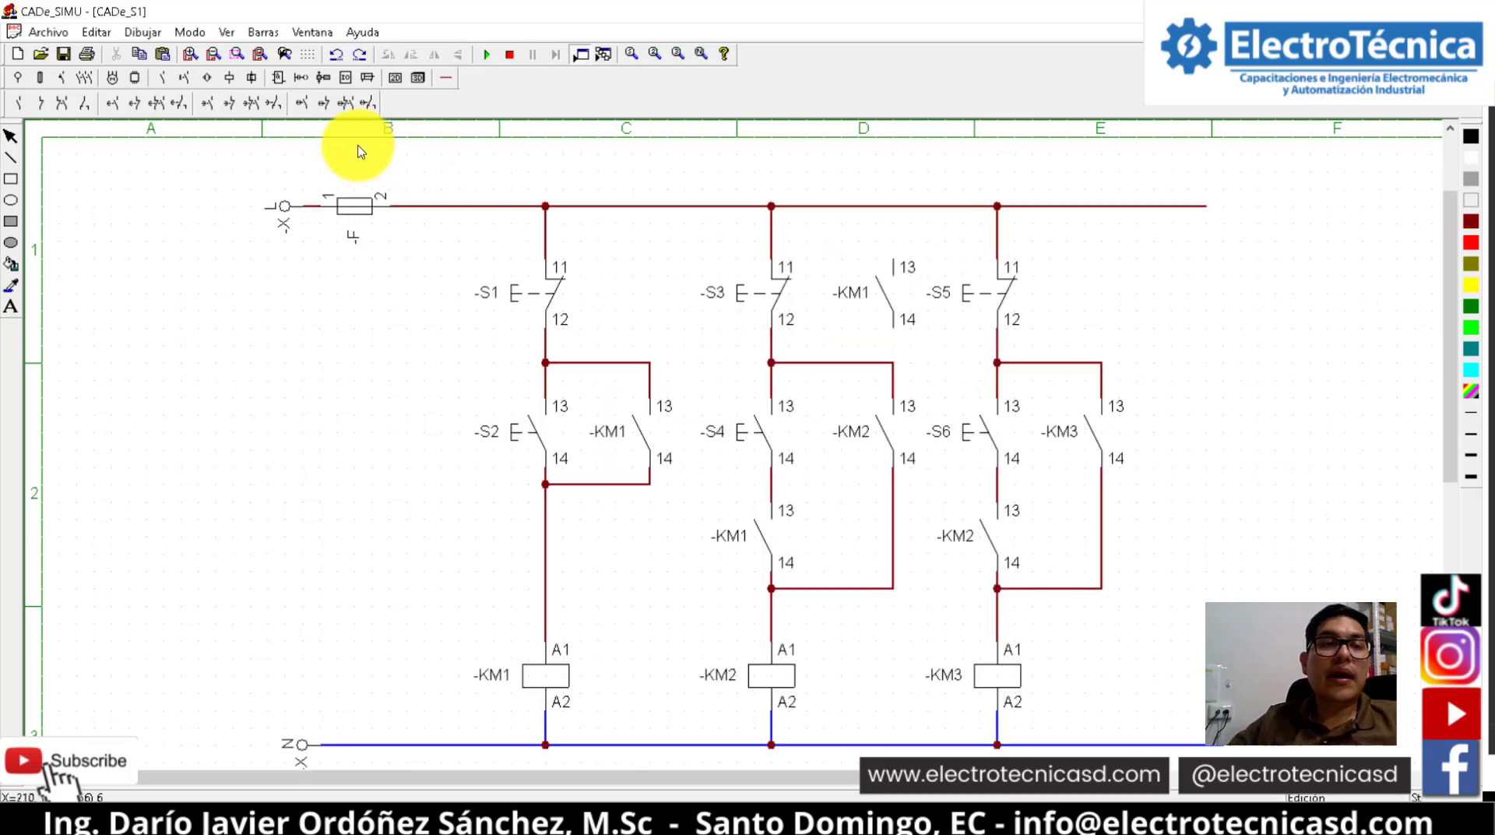
Wire the new KM1 contact in parallel with S3, from the phase line to the node above S4 and the KM2 holding contact
{"action": "left_click", "coordinate": [445, 77]}
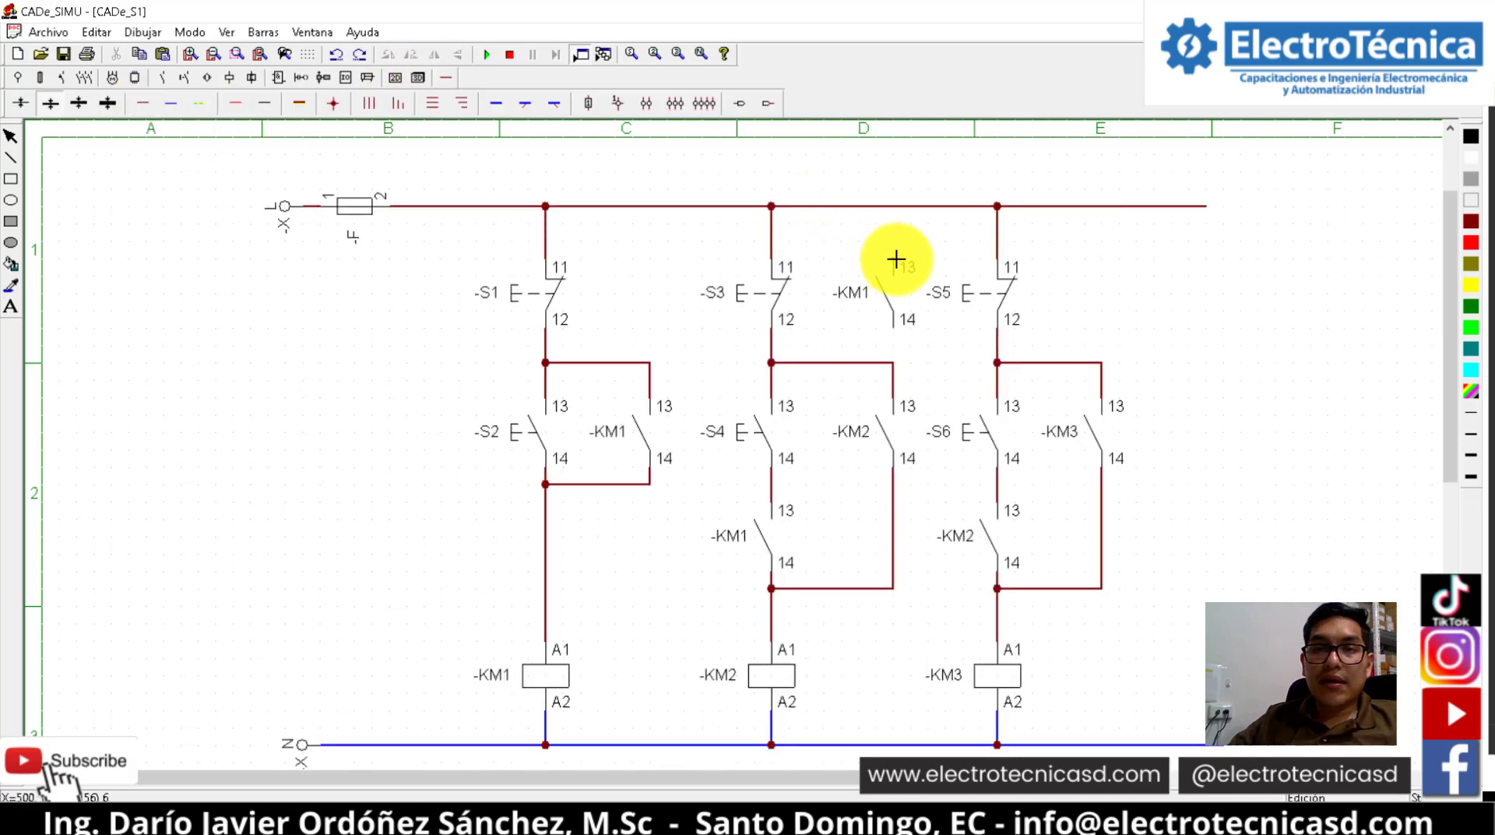
{"action": "left_click_drag", "start_coordinate": [896, 258], "coordinate": [905, 211]}
{"action": "left_click_drag", "start_coordinate": [910, 342], "coordinate": [908, 360]}
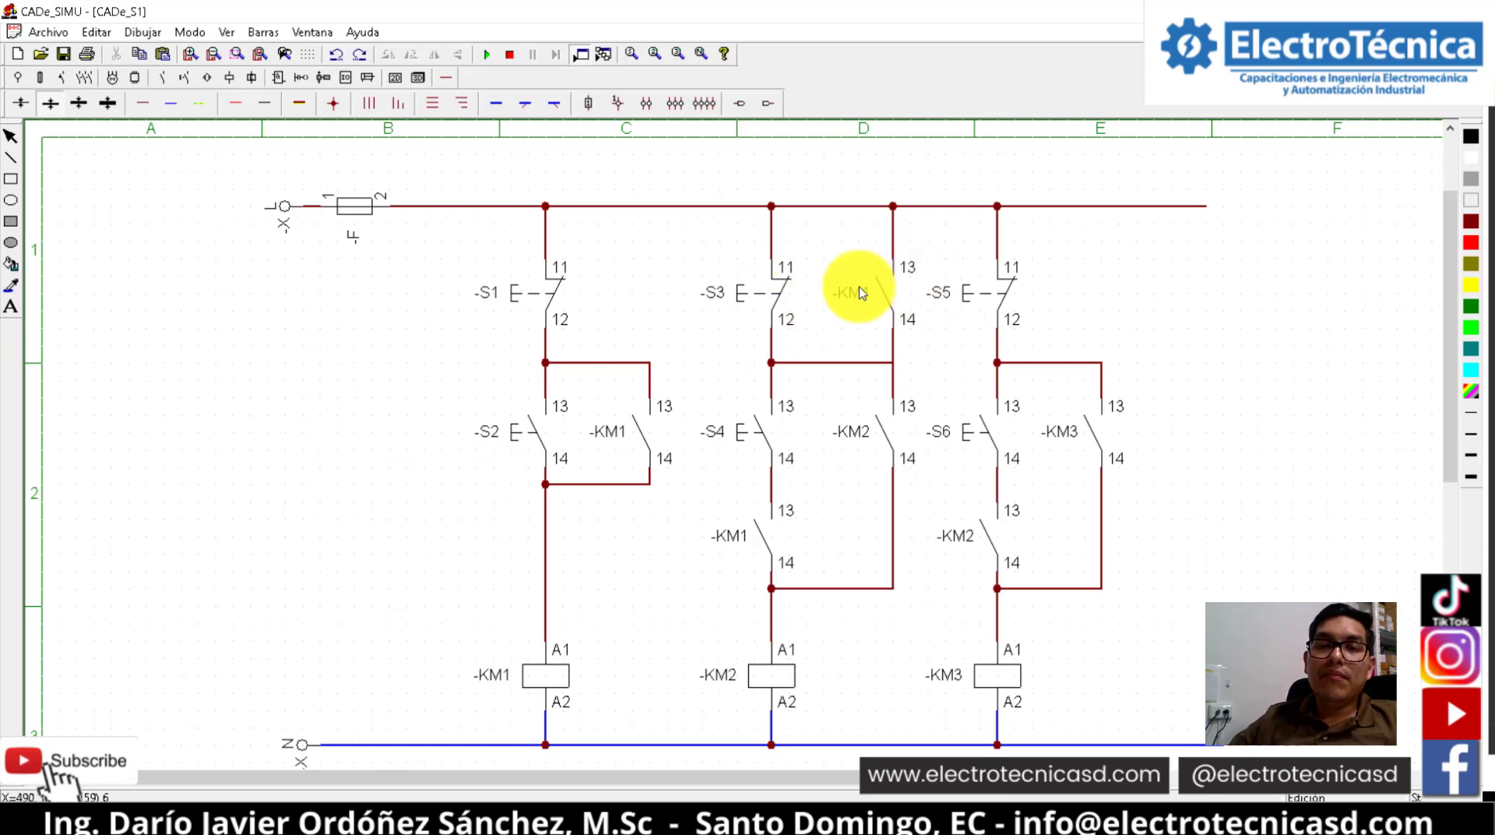
{"action": "left_click_drag", "start_coordinate": [788, 296], "coordinate": [775, 302]}
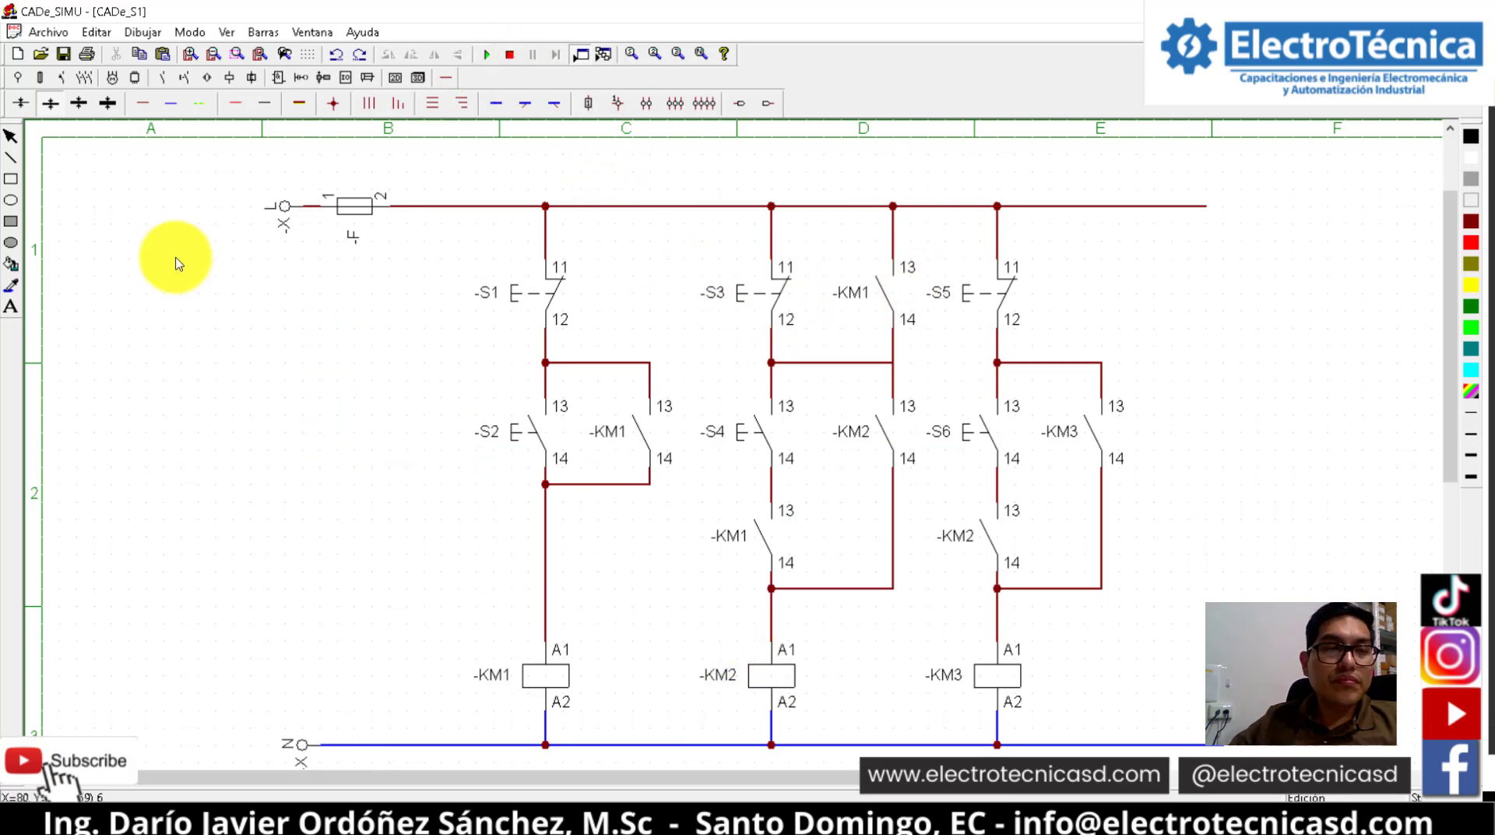
Place a normally open auxiliary contact named -KM2 beside S5, above the KM3 holding contact
{"action": "left_click", "coordinate": [165, 78]}
{"action": "left_click", "coordinate": [17, 103]}
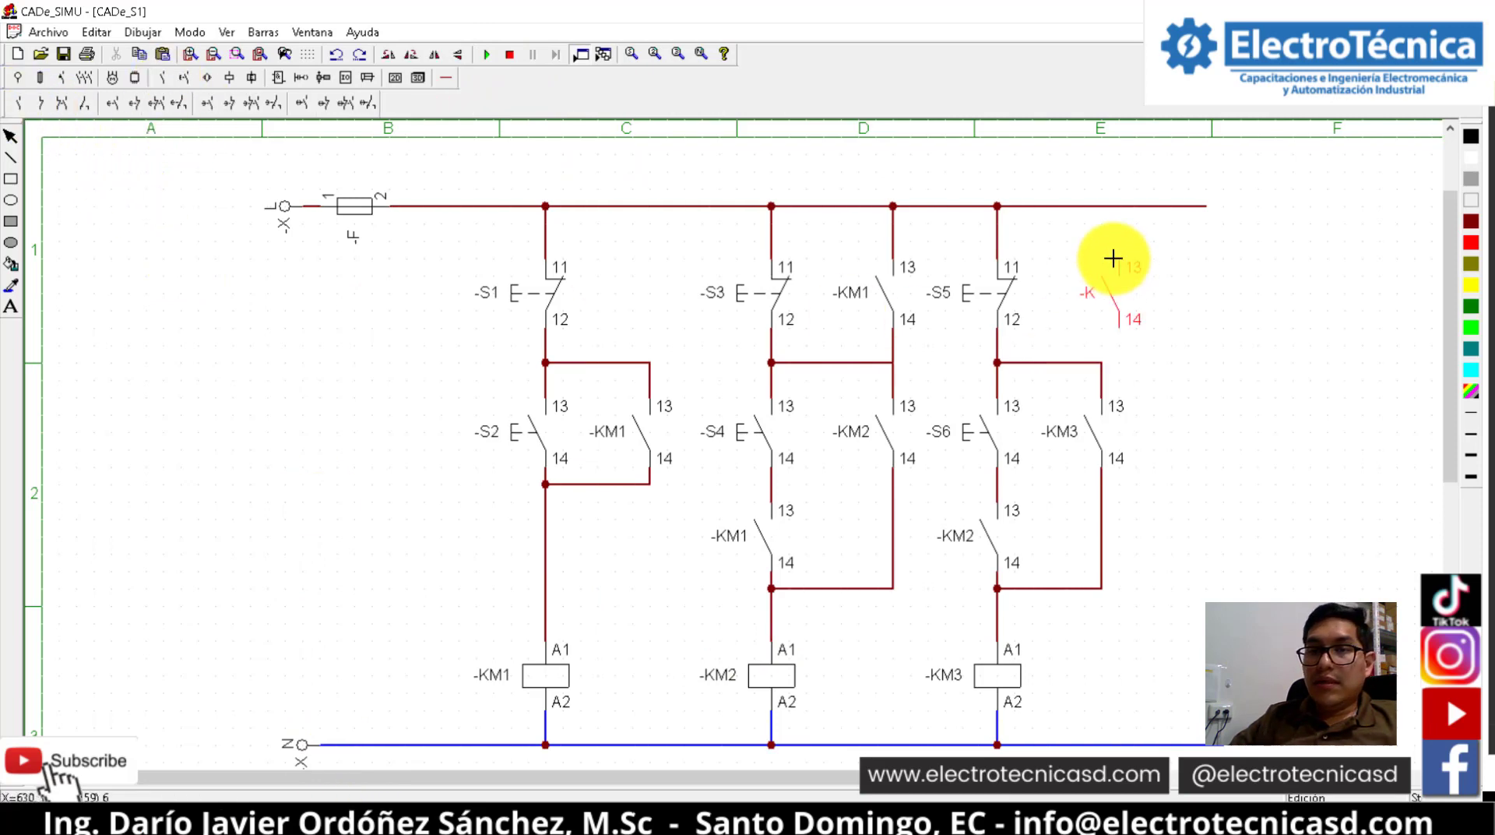
{"action": "left_click", "coordinate": [1112, 304]}
{"action": "type", "text": "M2"}
{"action": "key", "text": "Return"}
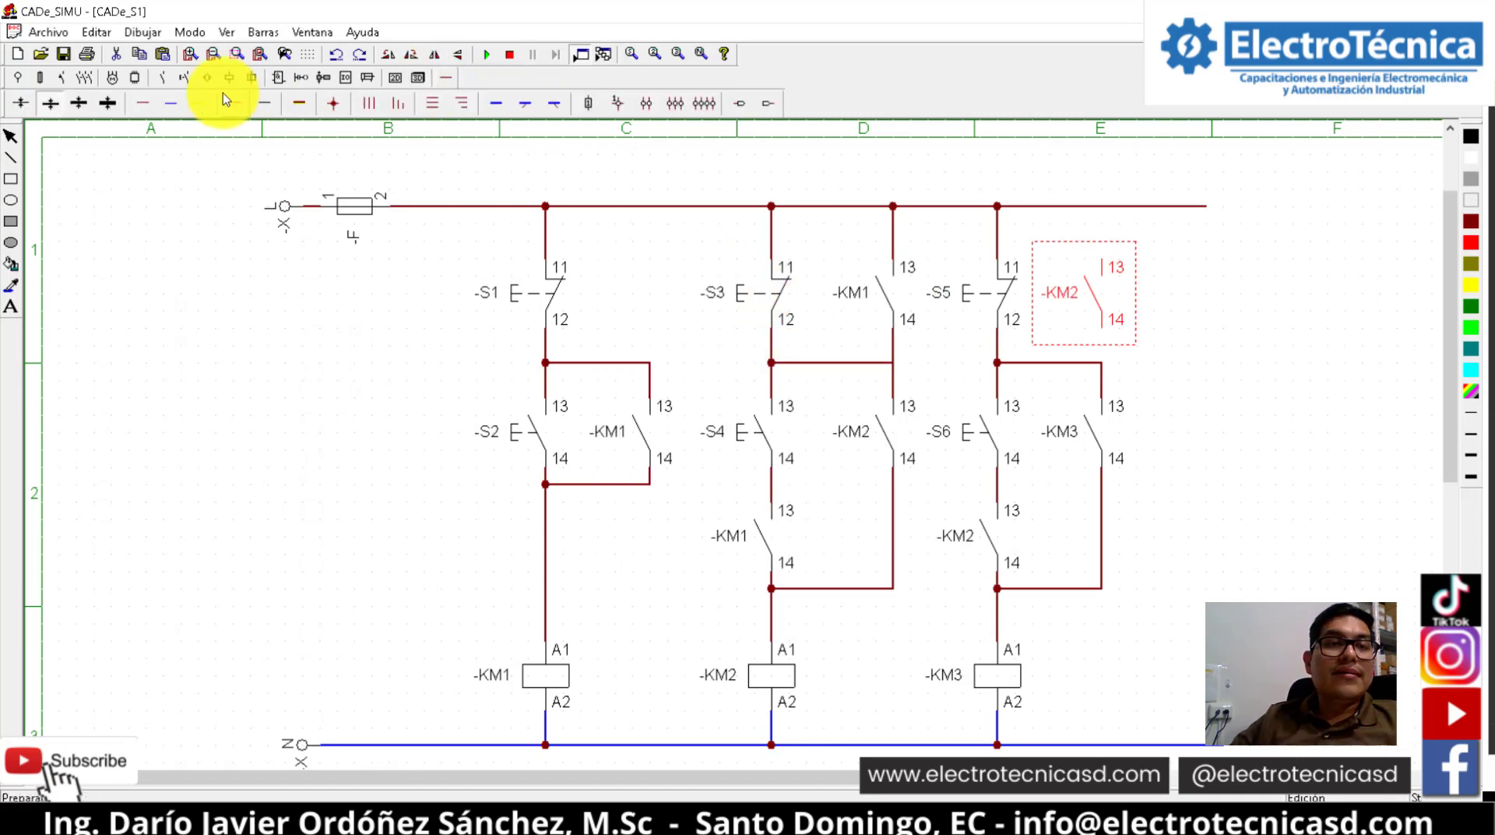
Wire the new KM2 contact in parallel with S5, from the phase line to the node above S6 and the KM3 holding contact
{"action": "left_click", "coordinate": [141, 107]}
{"action": "left_click_drag", "start_coordinate": [1105, 266], "coordinate": [1100, 207]}
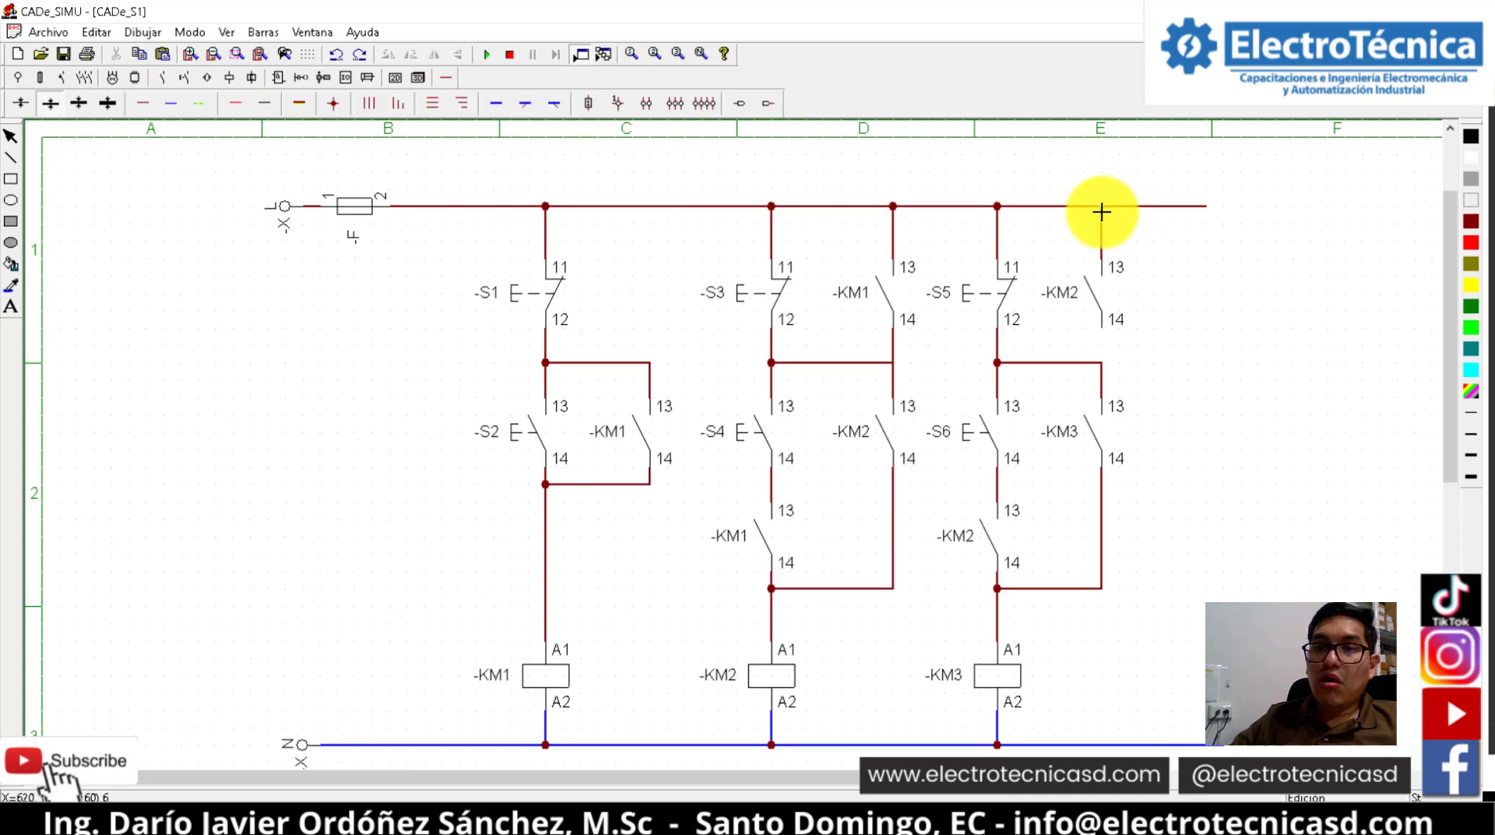
{"action": "left_click_drag", "start_coordinate": [1106, 331], "coordinate": [1108, 364]}
{"action": "right_click", "coordinate": [1091, 275]}
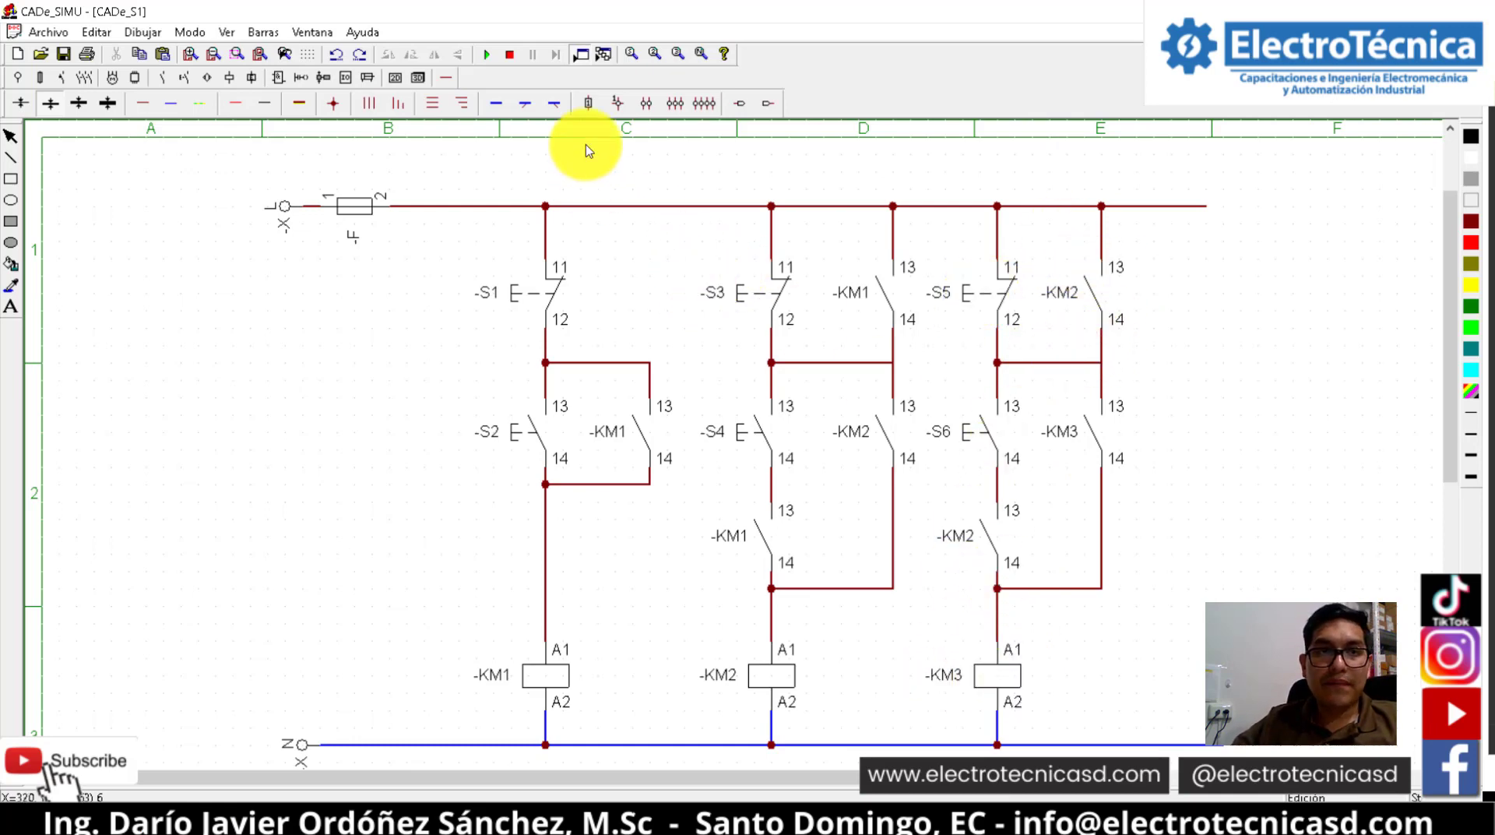
Simulate the circuit, try KM1 with S2 and S1, and switch KM1, KM2 and KM3 on with S2, S4 and S6
{"action": "left_click", "coordinate": [486, 54]}
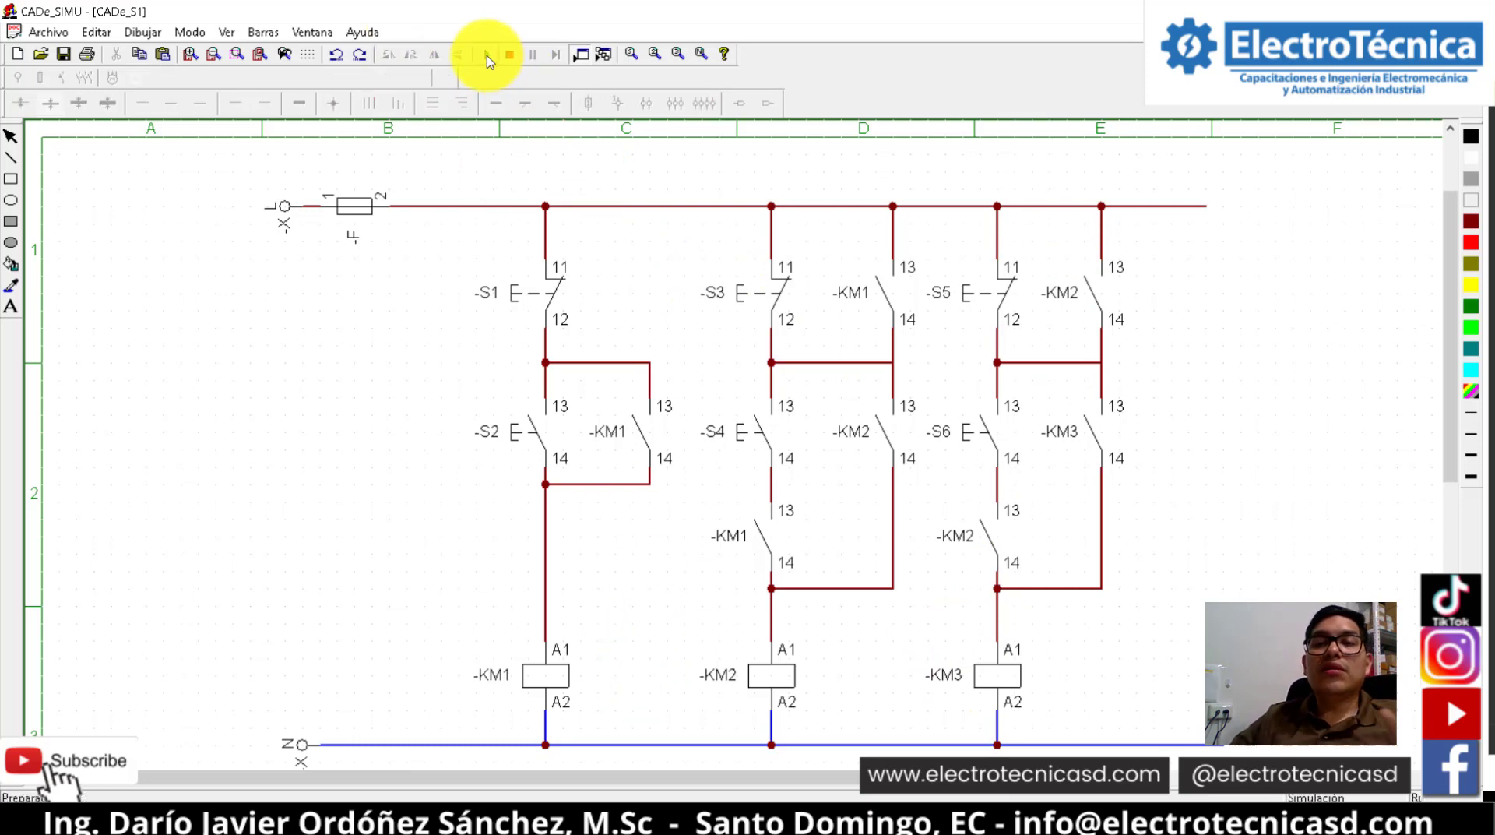
{"action": "left_click", "coordinate": [526, 434]}
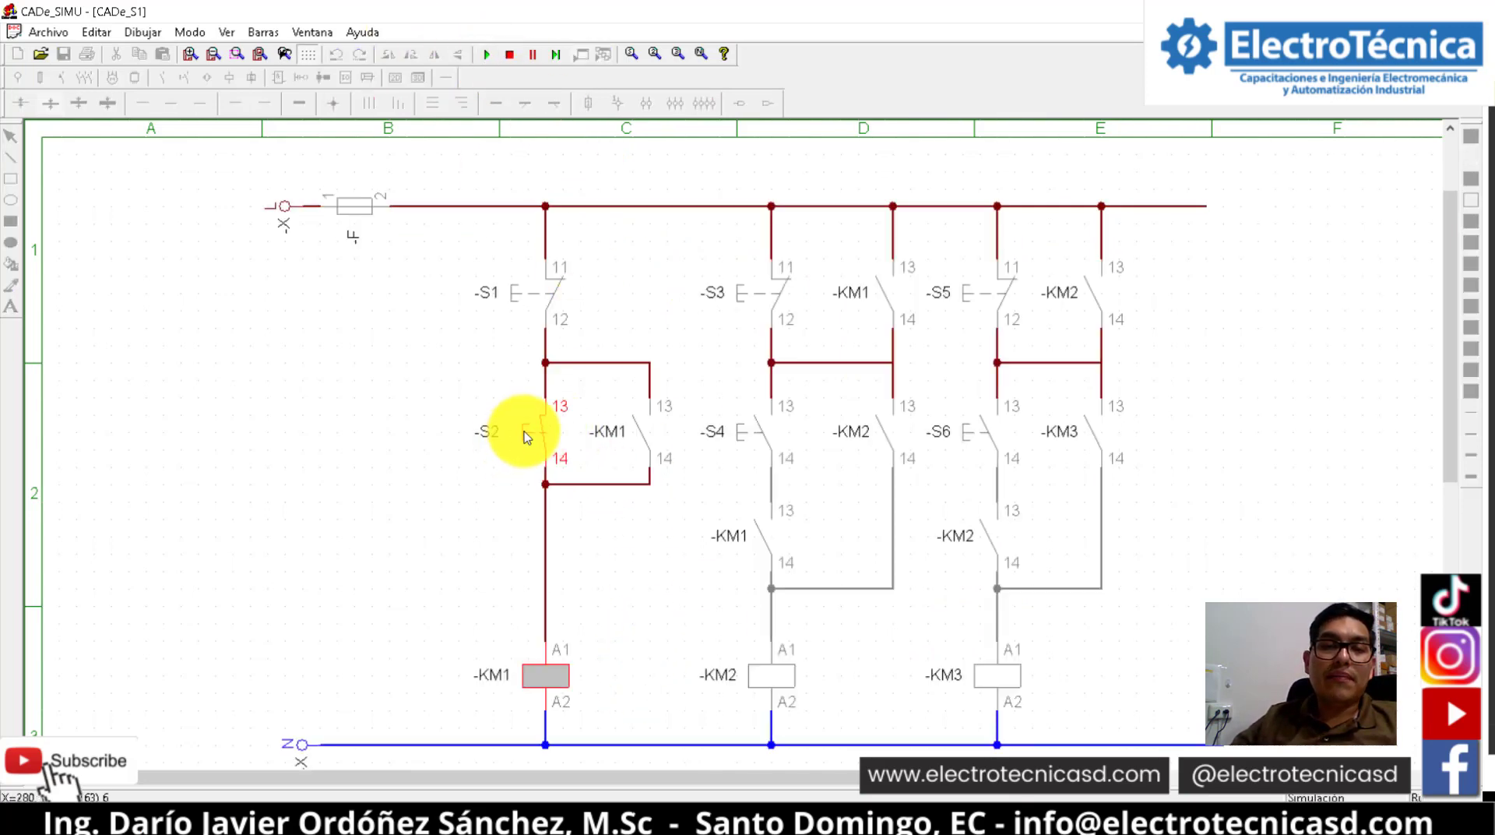
{"action": "left_click", "coordinate": [539, 302]}
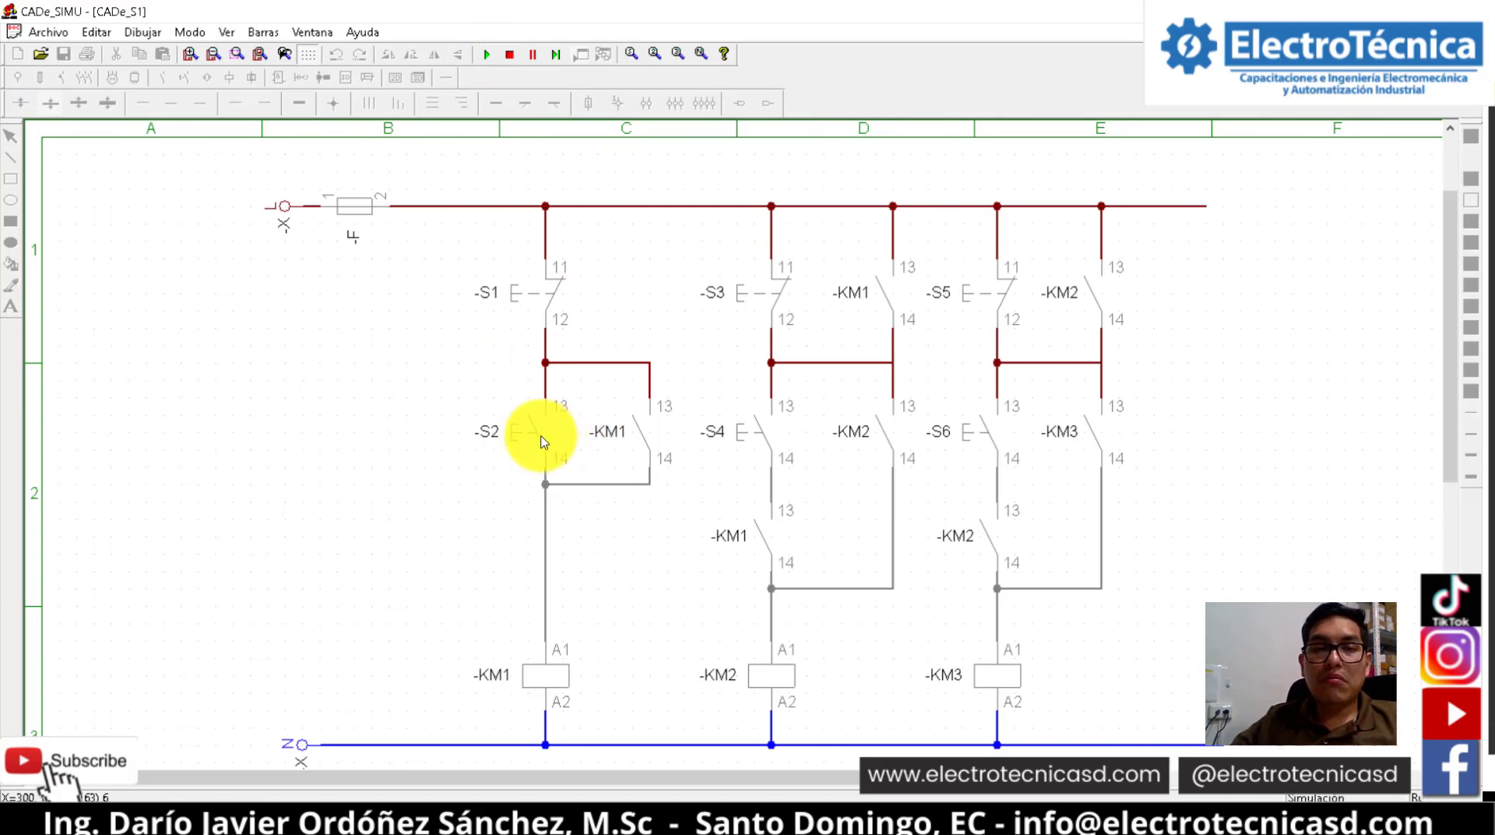
{"action": "left_click", "coordinate": [539, 436]}
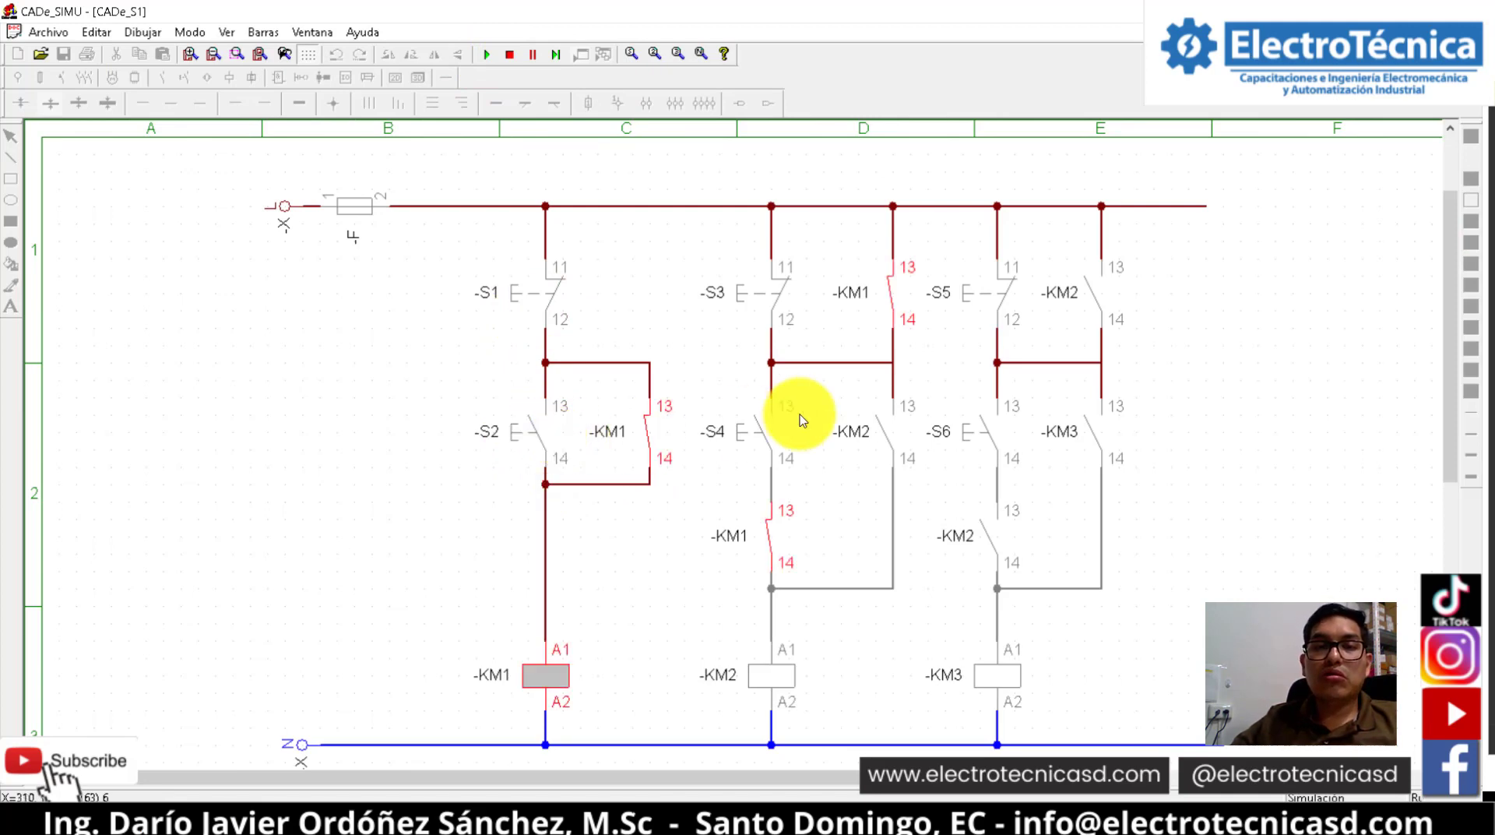
{"action": "left_click", "coordinate": [760, 433]}
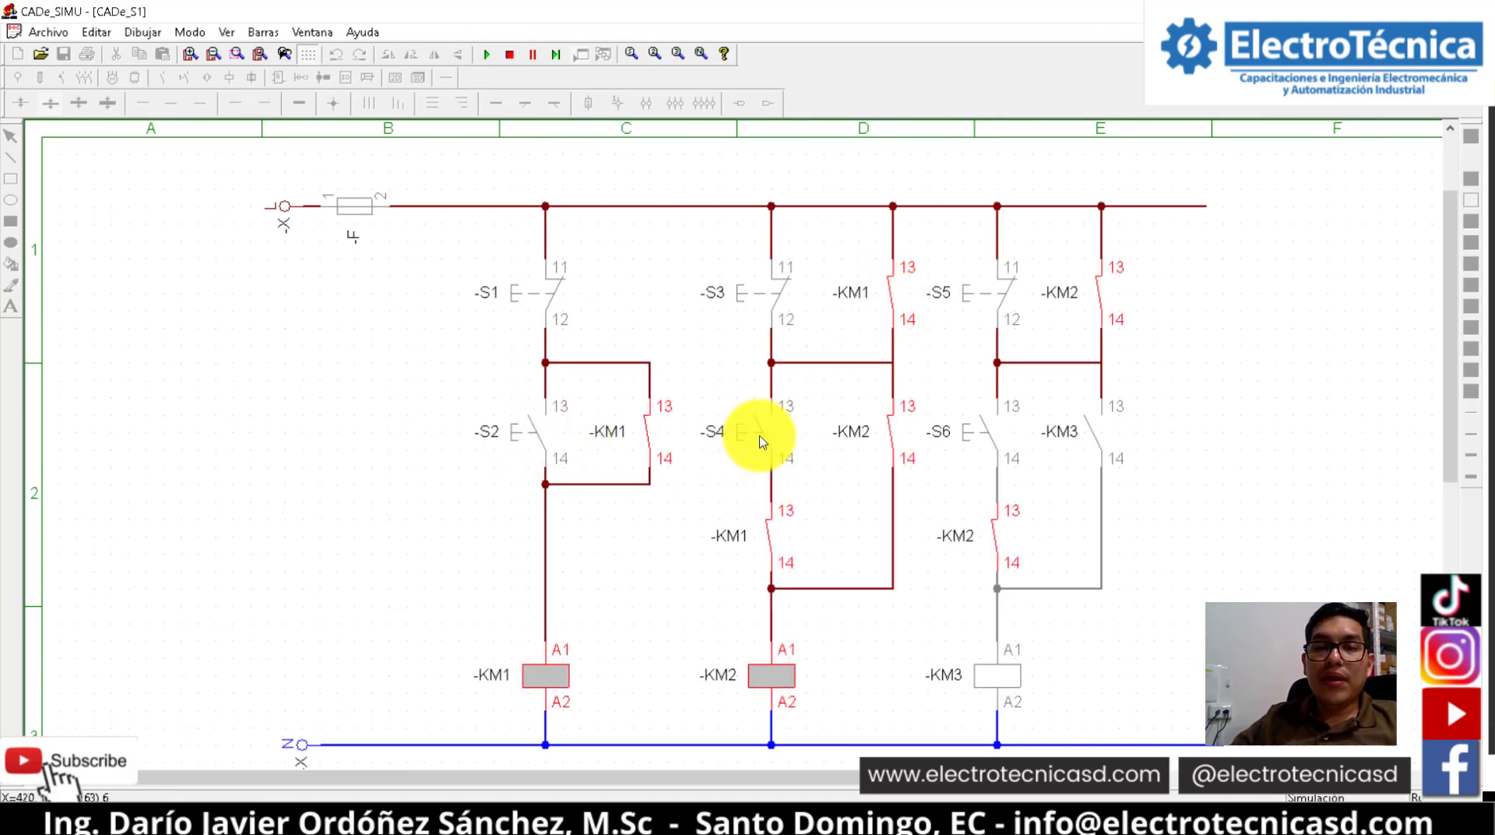
{"action": "left_click", "coordinate": [982, 433]}
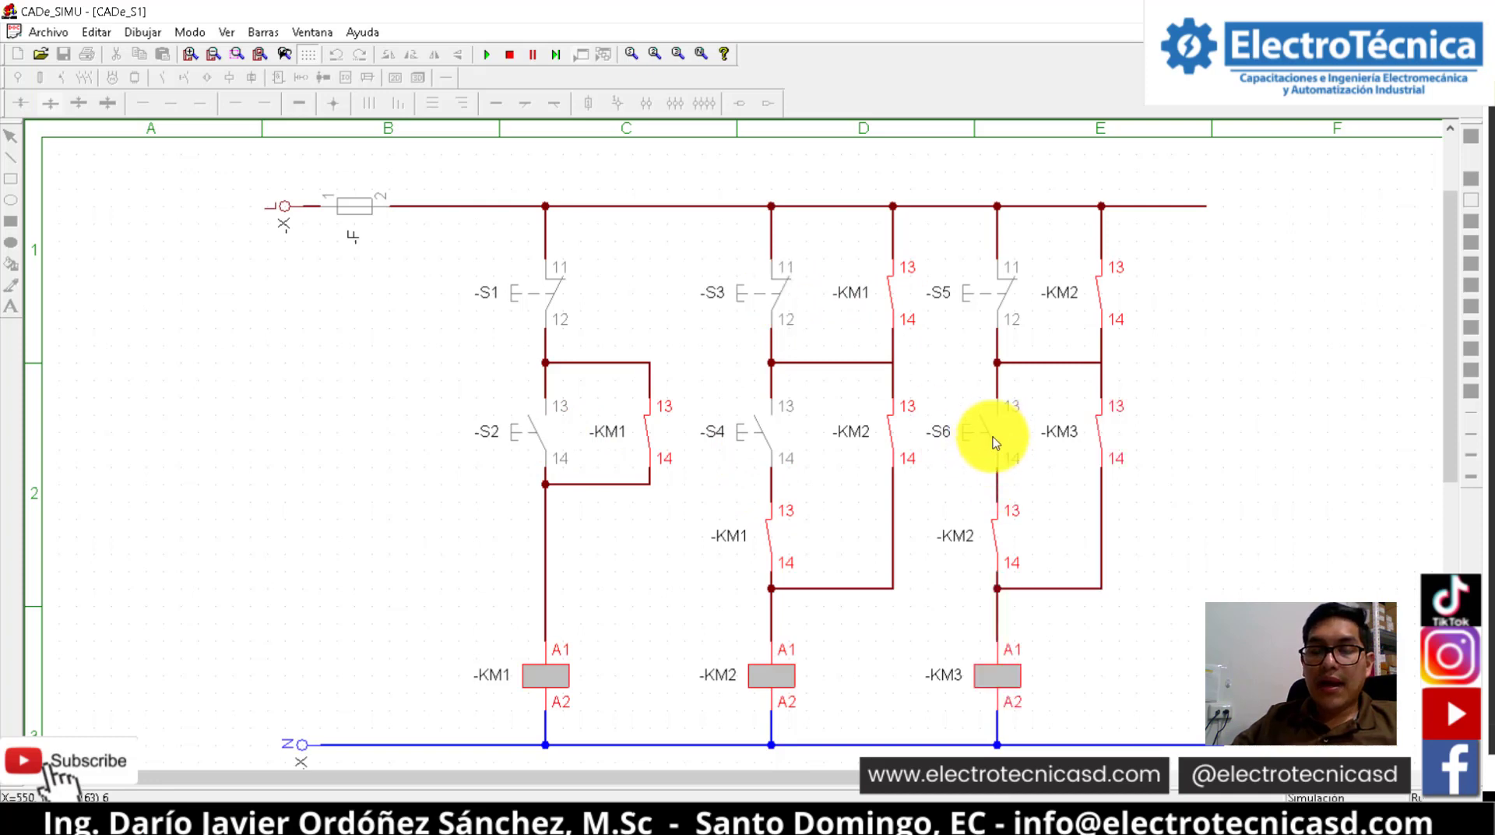
Switch the contactors off in order with S1, S3 and S5, cycle KM1 once more with S2 and S1, and end the simulation
{"action": "left_click", "coordinate": [559, 294]}
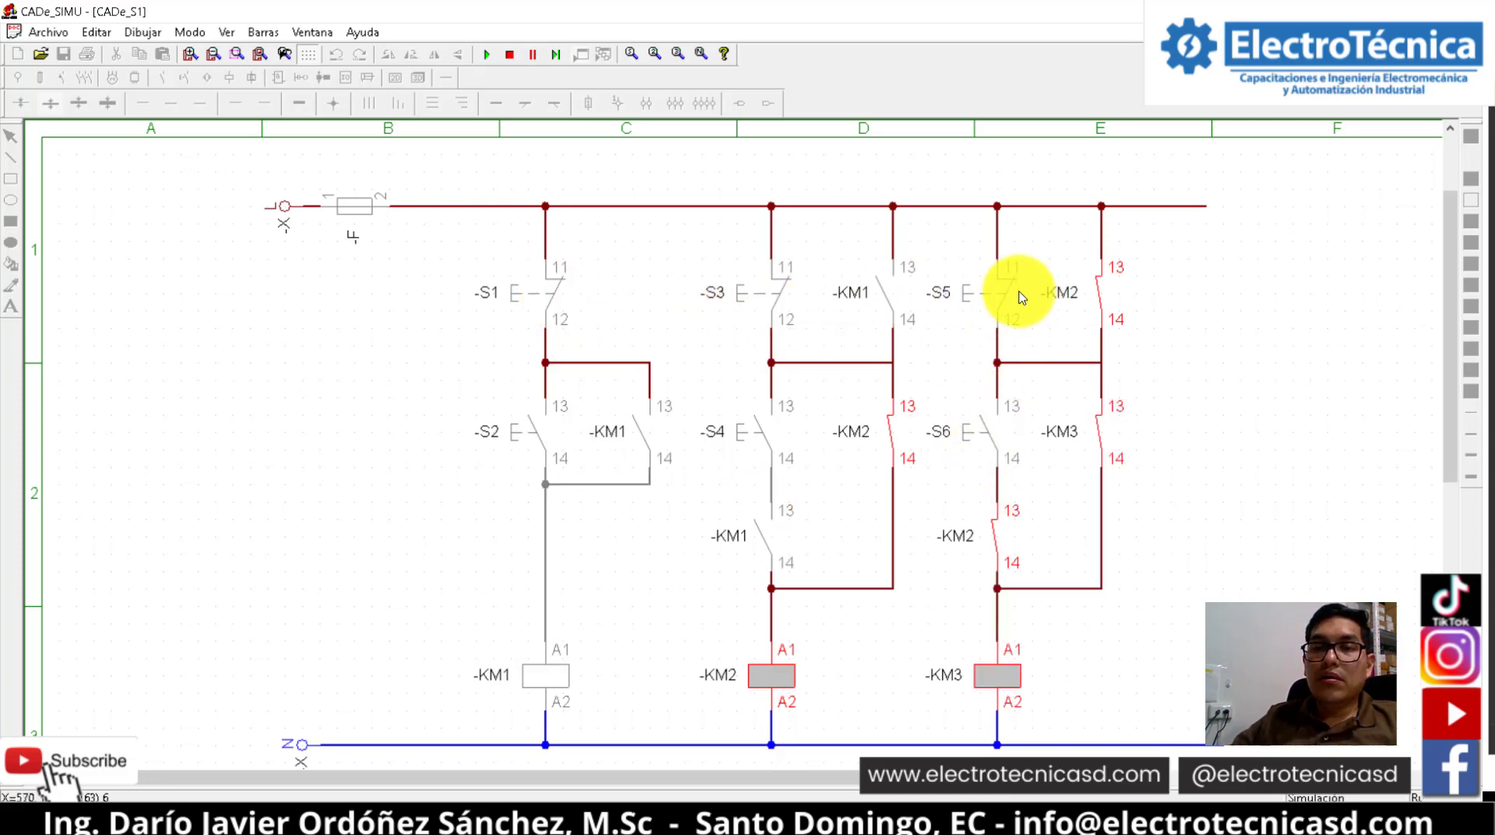
{"action": "left_click", "coordinate": [774, 300]}
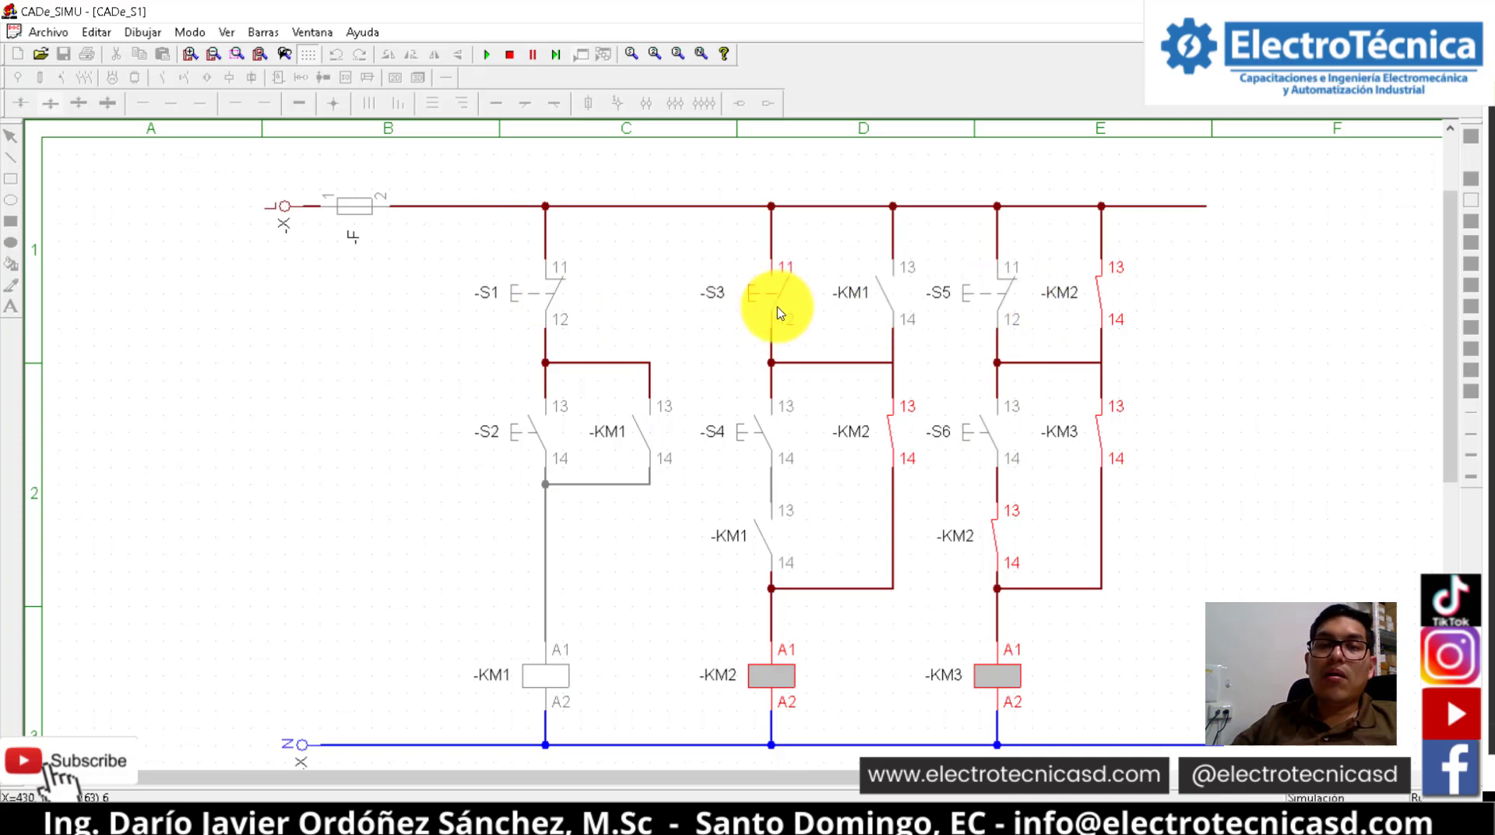
{"action": "left_click", "coordinate": [1007, 301]}
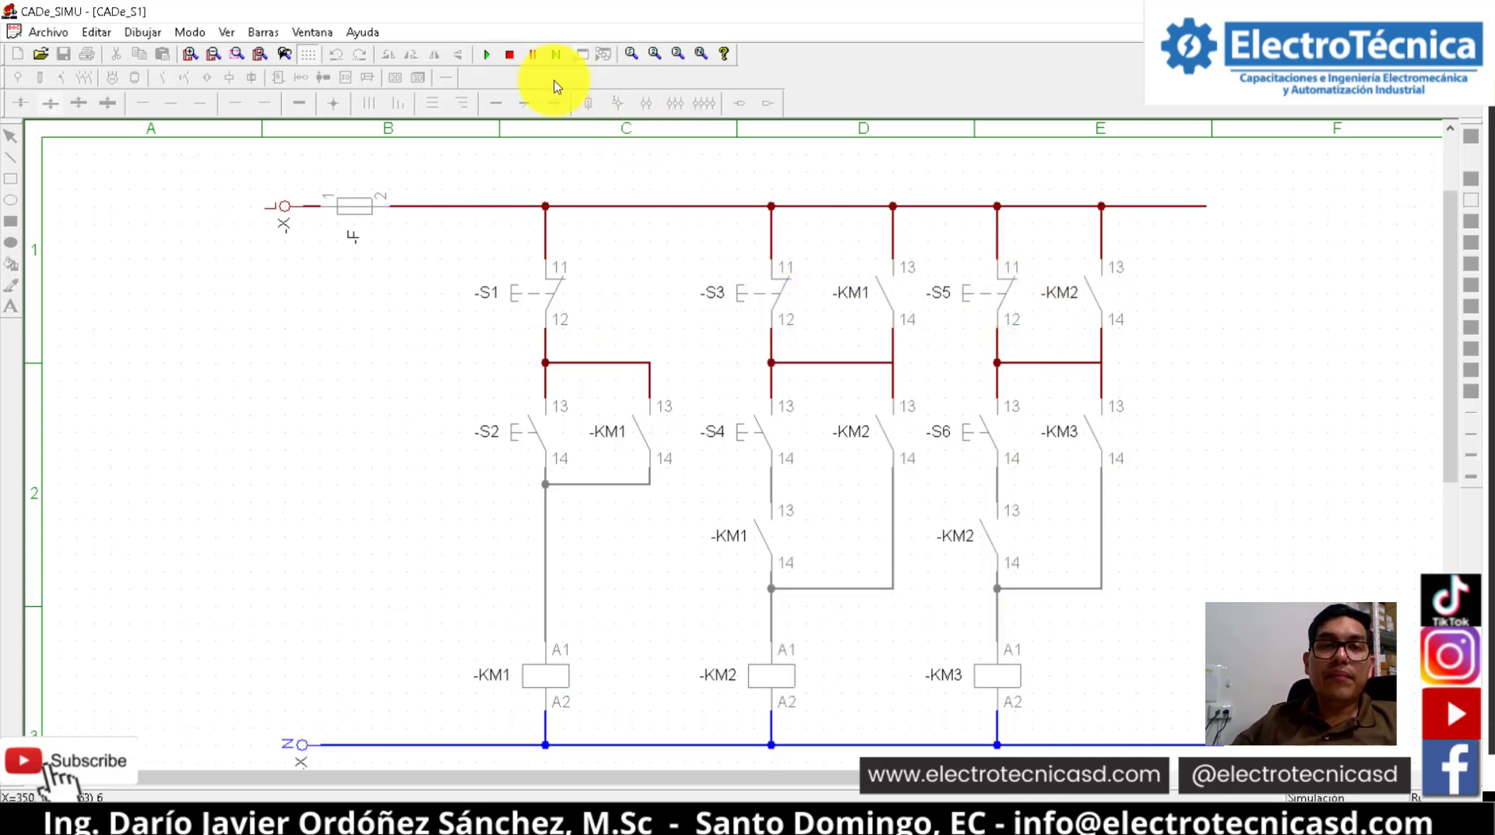
{"action": "left_click", "coordinate": [535, 427]}
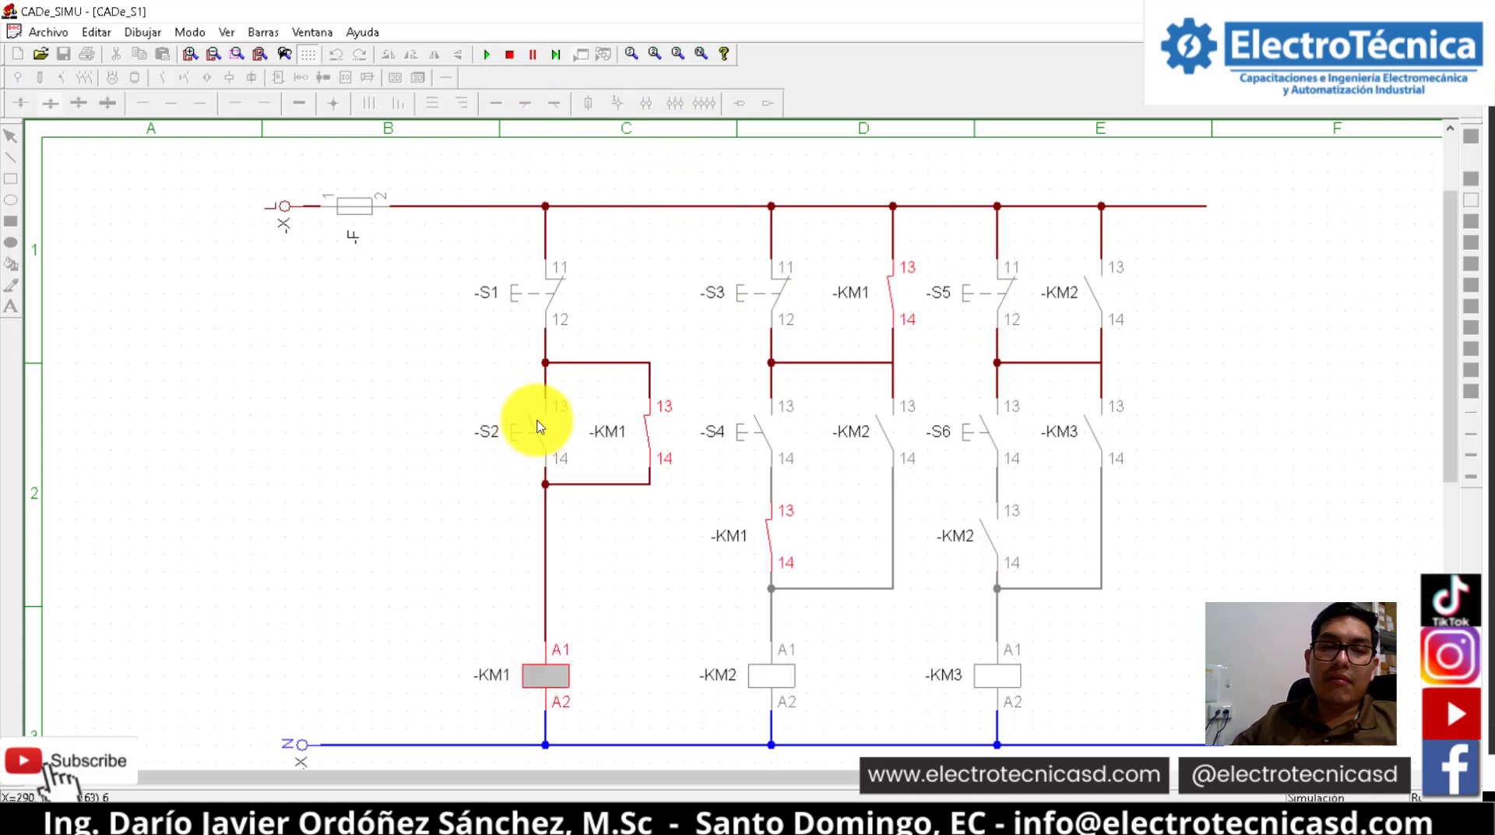
{"action": "left_click", "coordinate": [541, 301]}
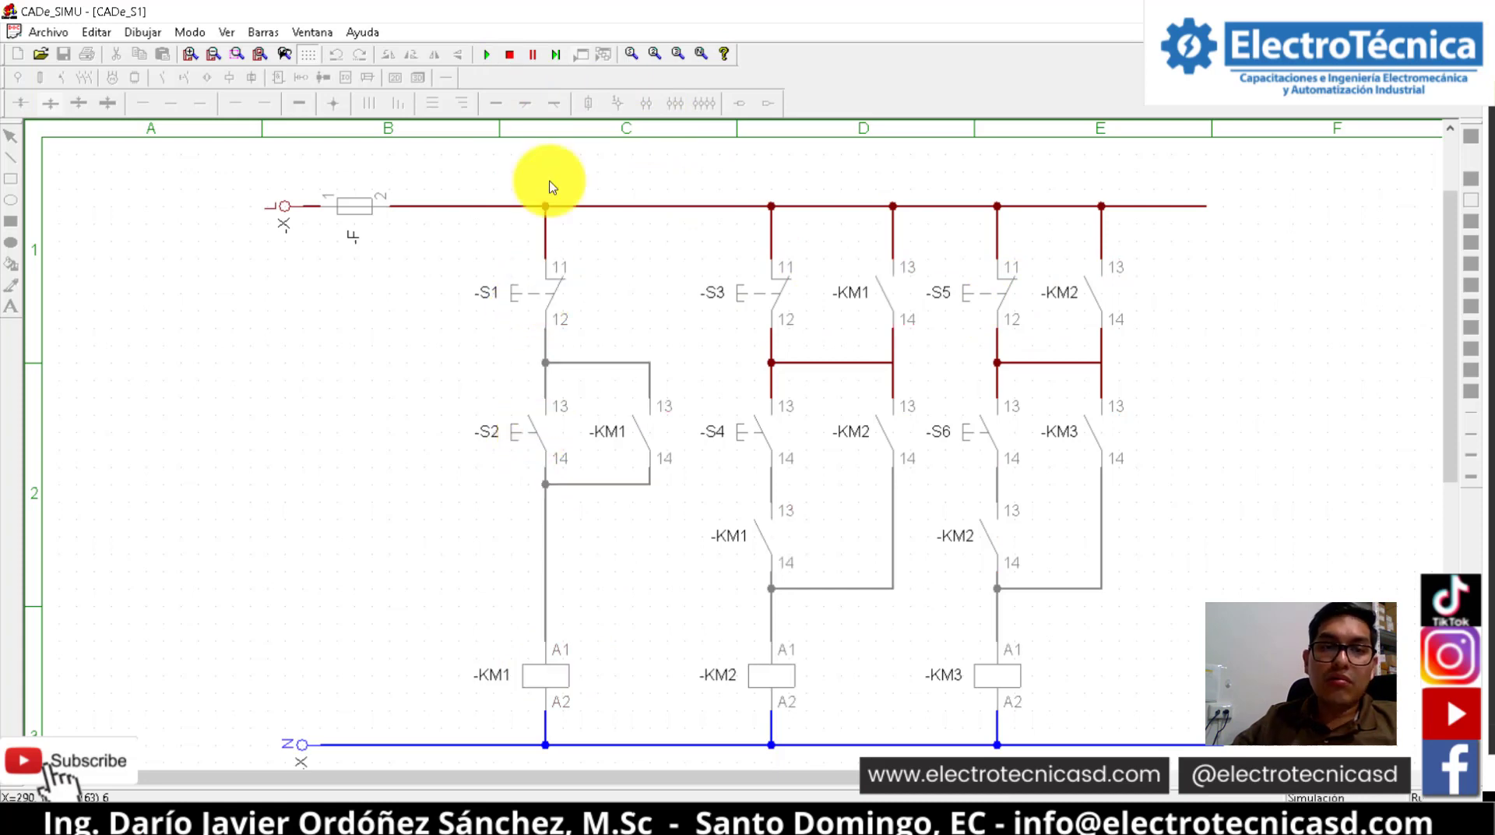
{"action": "left_click", "coordinate": [511, 59]}
Switch to Microsoft Whiteboard, frame KM1 in the ORDEN DE ENCENDIDO row, and draw a line from it to a normally closed contact symbol
{"action": "left_click", "coordinate": [370, 823]}
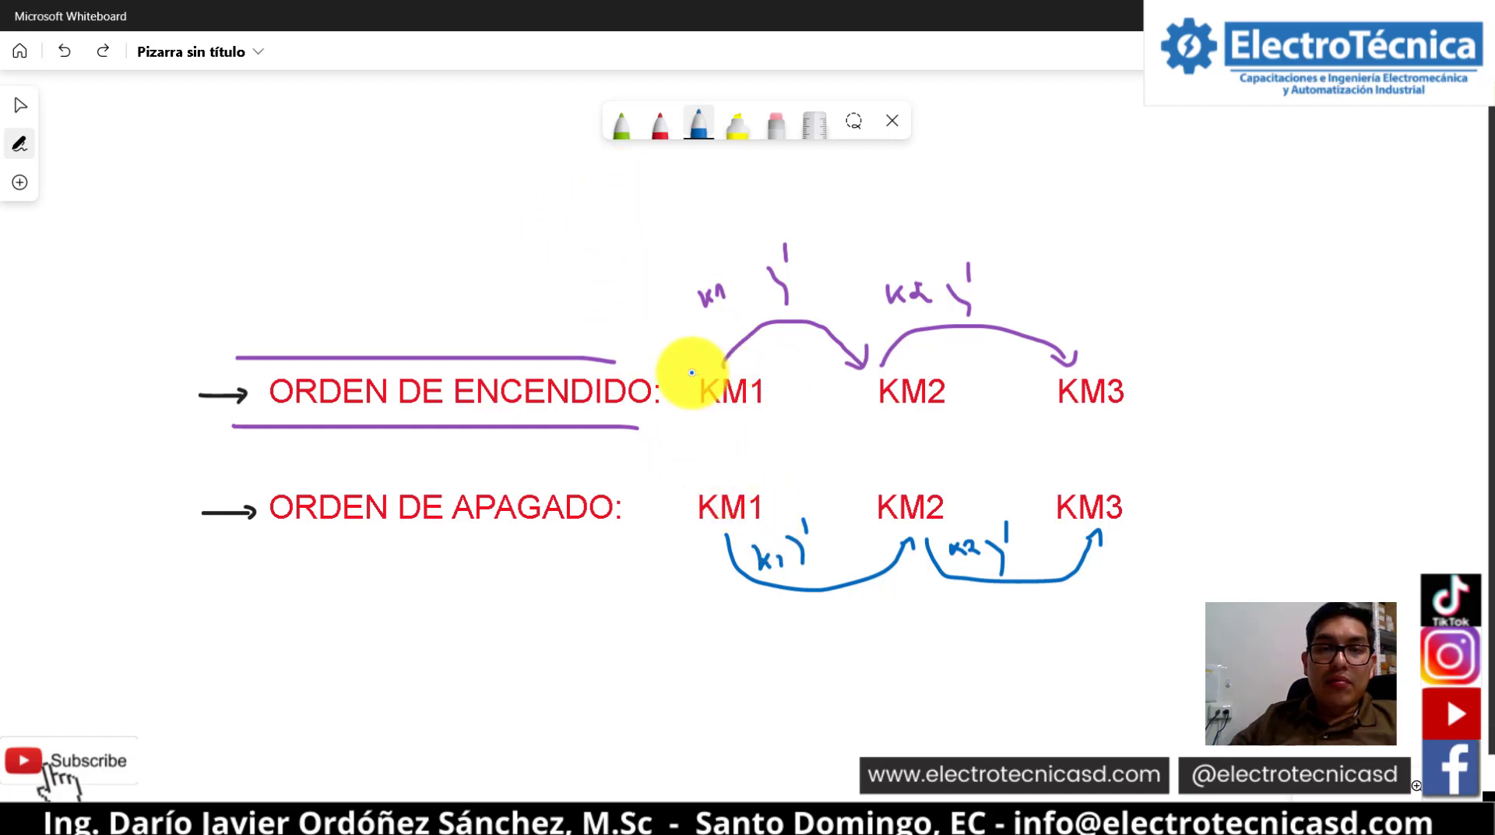
{"action": "mouse_move", "coordinate": [691, 371]}
{"action": "left_mouse_down"}
{"action": "mouse_move", "coordinate": [763, 373]}
{"action": "mouse_move", "coordinate": [778, 419]}
{"action": "mouse_move", "coordinate": [685, 384]}
{"action": "mouse_move", "coordinate": [701, 370]}
{"action": "mouse_move", "coordinate": [599, 265]}
{"action": "left_mouse_up"}
{"action": "mouse_move", "coordinate": [567, 170]}
{"action": "left_mouse_down"}
{"action": "mouse_move", "coordinate": [568, 205]}
{"action": "mouse_move", "coordinate": [589, 211]}
{"action": "mouse_move", "coordinate": [569, 253]}
{"action": "left_mouse_up"}
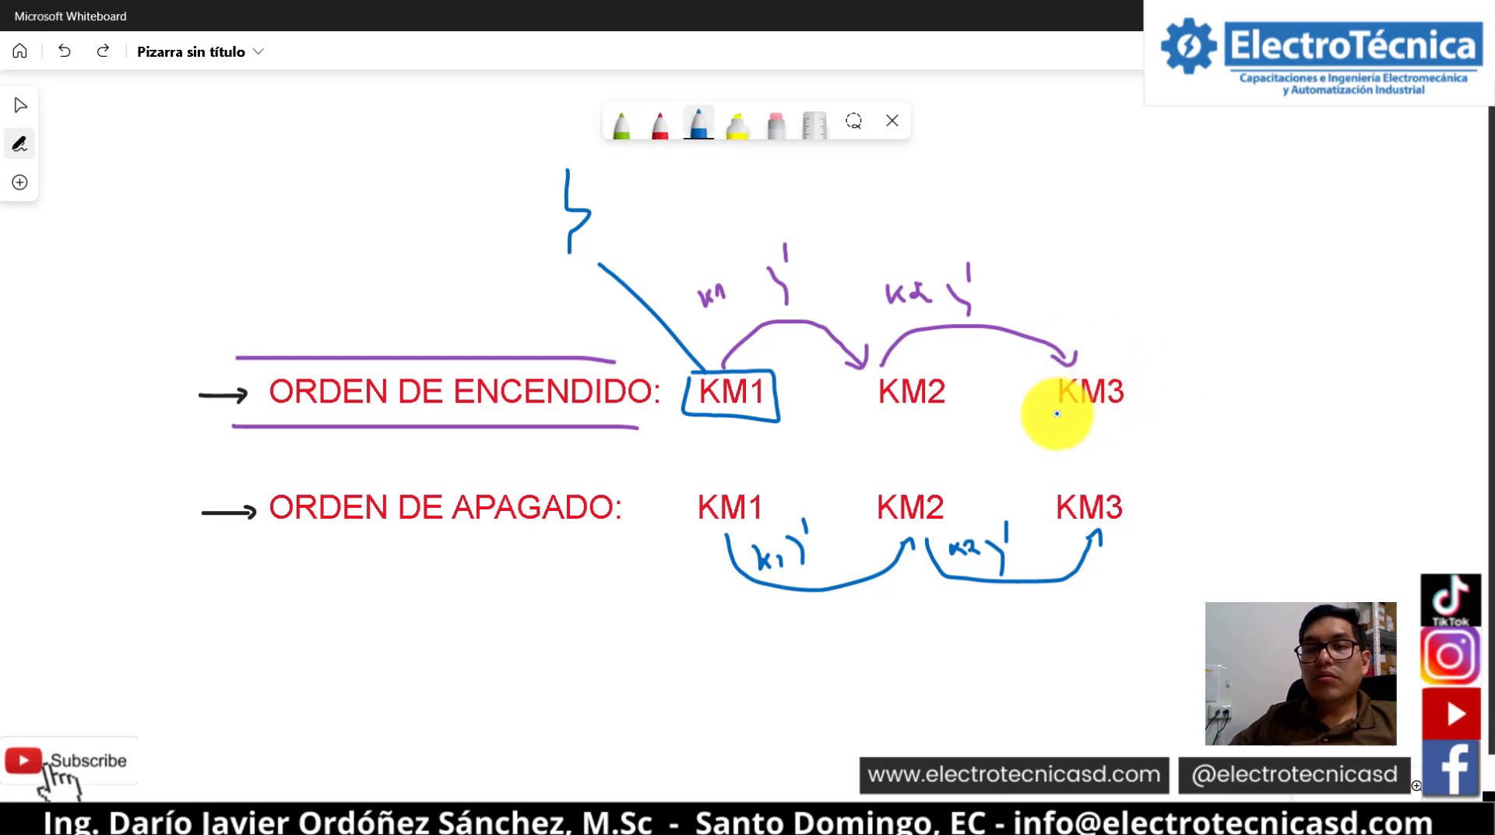
Underline KM3 and label the closed contact K3, and draw an arrow with a closed-contact mark from KM3 to KM1 in the ORDEN DE APAGADO row
{"action": "left_click_drag", "start_coordinate": [1055, 413], "coordinate": [1132, 413]}
{"action": "mouse_move", "coordinate": [507, 212]}
{"action": "left_mouse_down"}
{"action": "mouse_move", "coordinate": [509, 232]}
{"action": "mouse_move", "coordinate": [515, 214]}
{"action": "mouse_move", "coordinate": [537, 229]}
{"action": "left_mouse_up"}
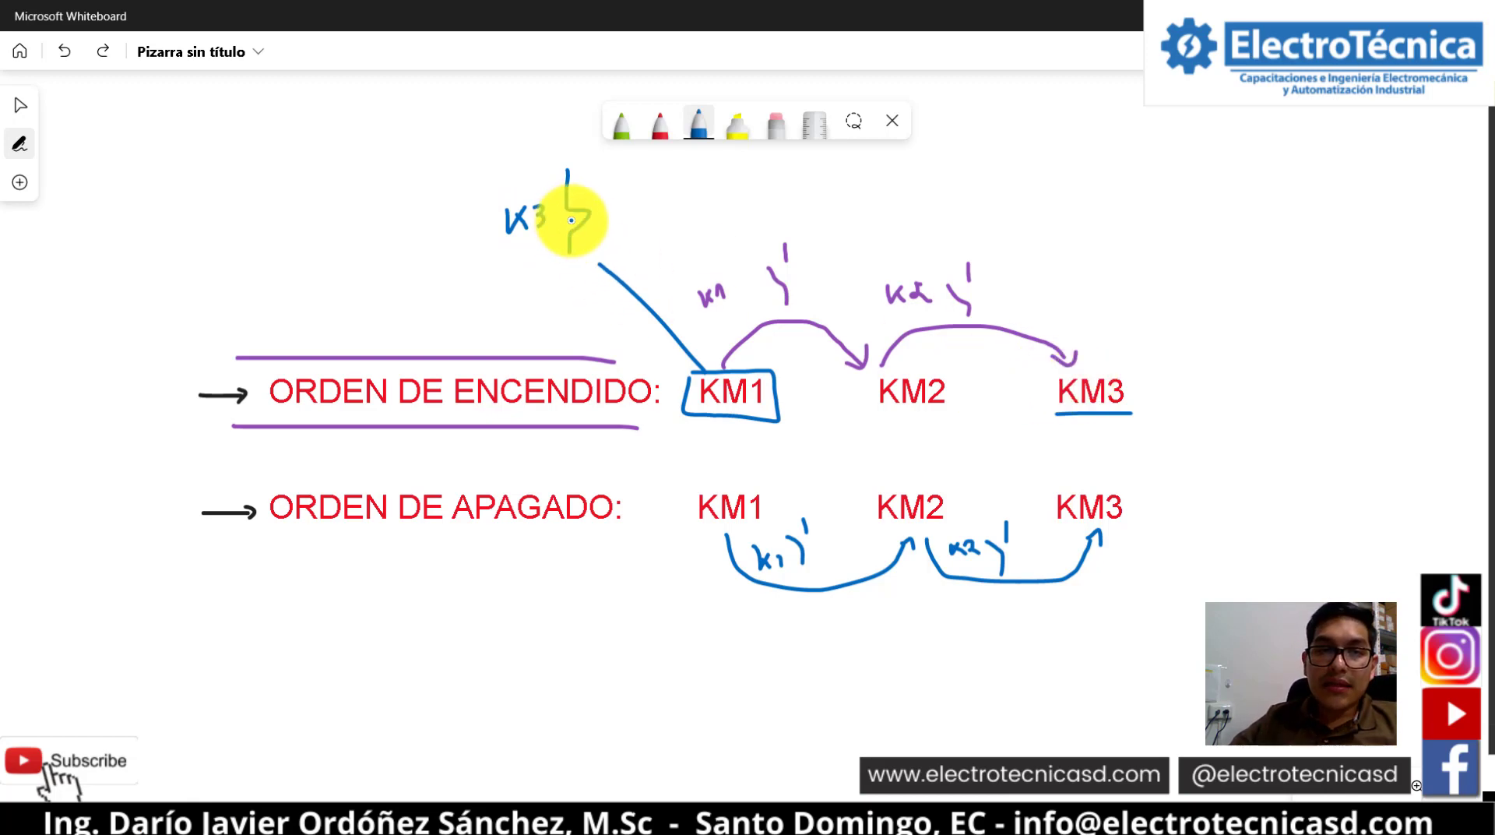
{"action": "mouse_move", "coordinate": [1090, 420]}
{"action": "left_mouse_down"}
{"action": "mouse_move", "coordinate": [1064, 451]}
{"action": "mouse_move", "coordinate": [774, 457]}
{"action": "mouse_move", "coordinate": [713, 484]}
{"action": "left_mouse_up"}
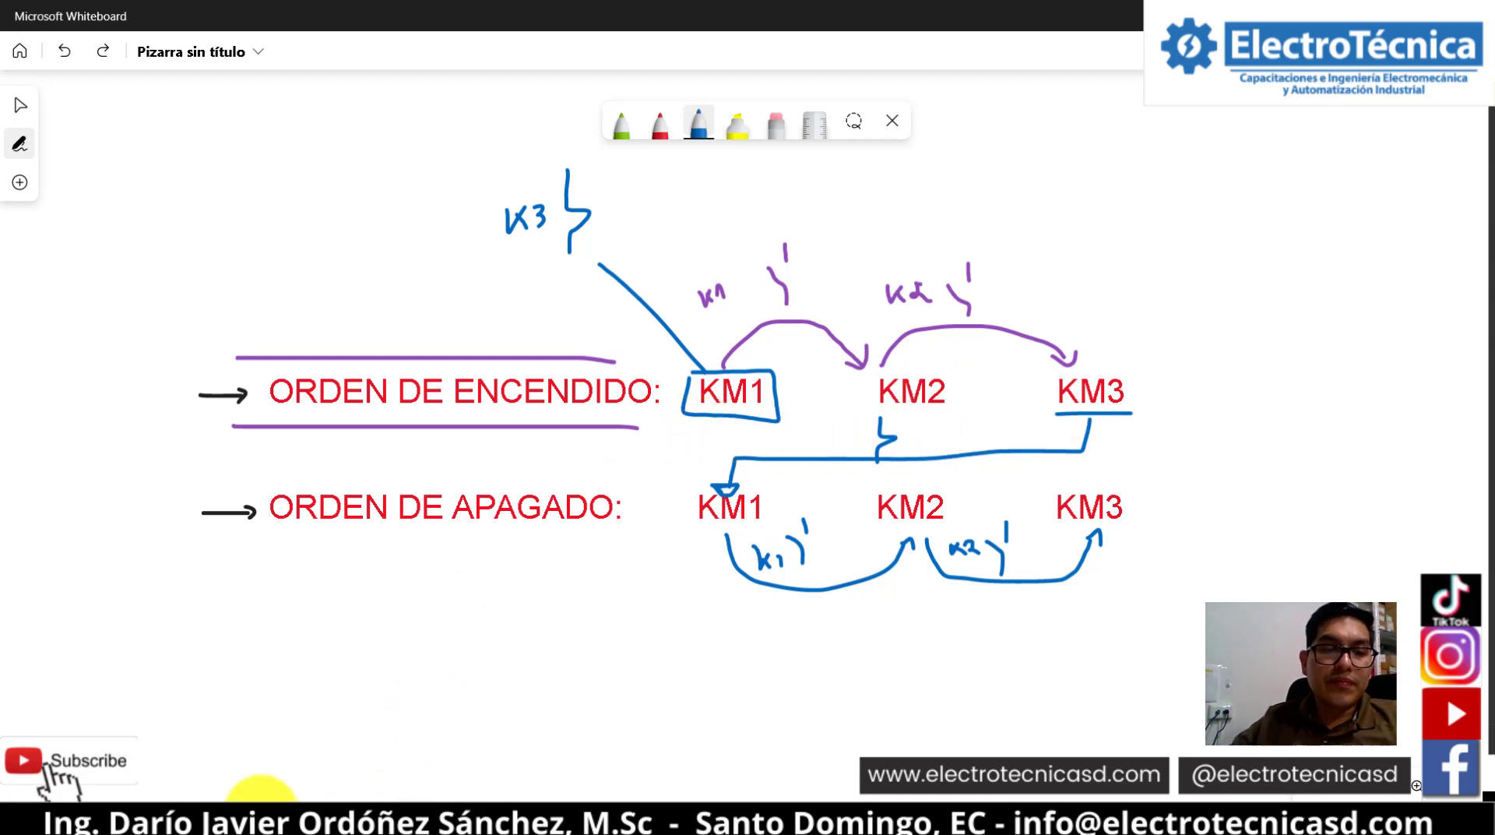
Switch to CADe_SIMU and add a normally closed auxiliary contact named KM3 beside stop button S1
{"action": "left_click", "coordinate": [296, 819]}
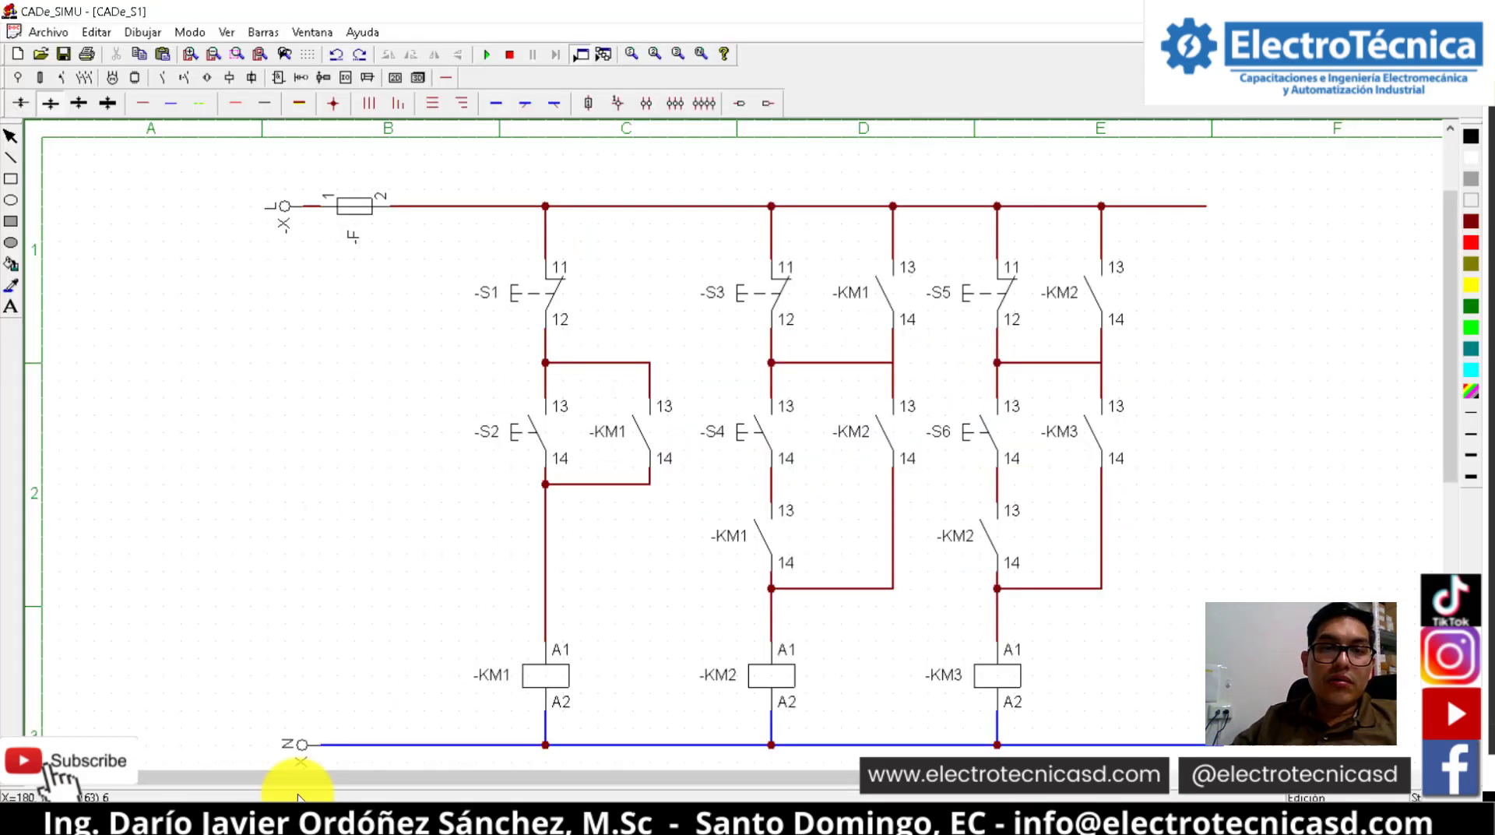
{"action": "left_click", "coordinate": [173, 78]}
{"action": "left_click", "coordinate": [40, 102]}
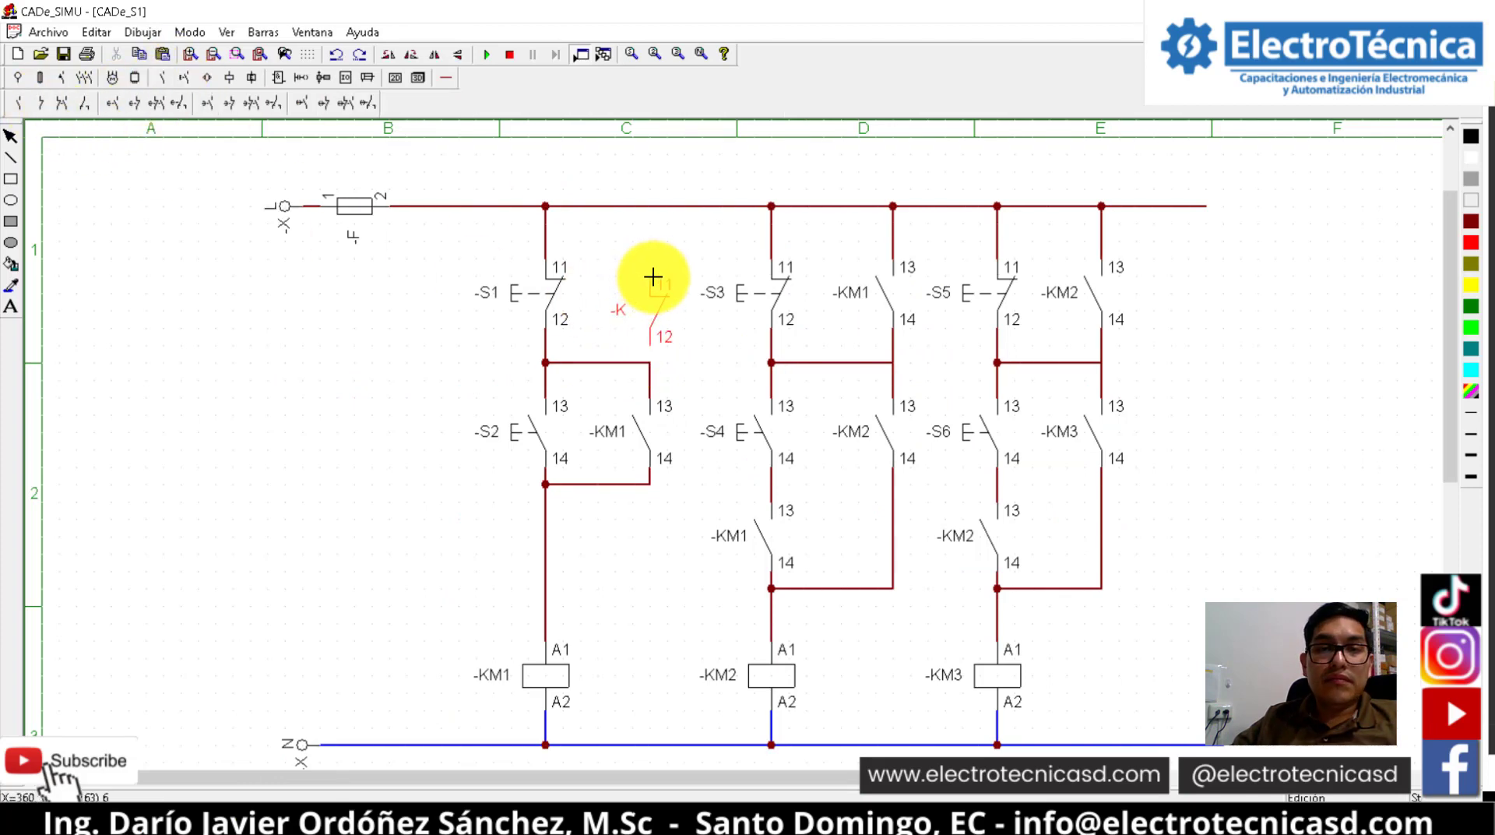
{"action": "left_click", "coordinate": [652, 269]}
{"action": "double_click", "coordinate": [658, 297]}
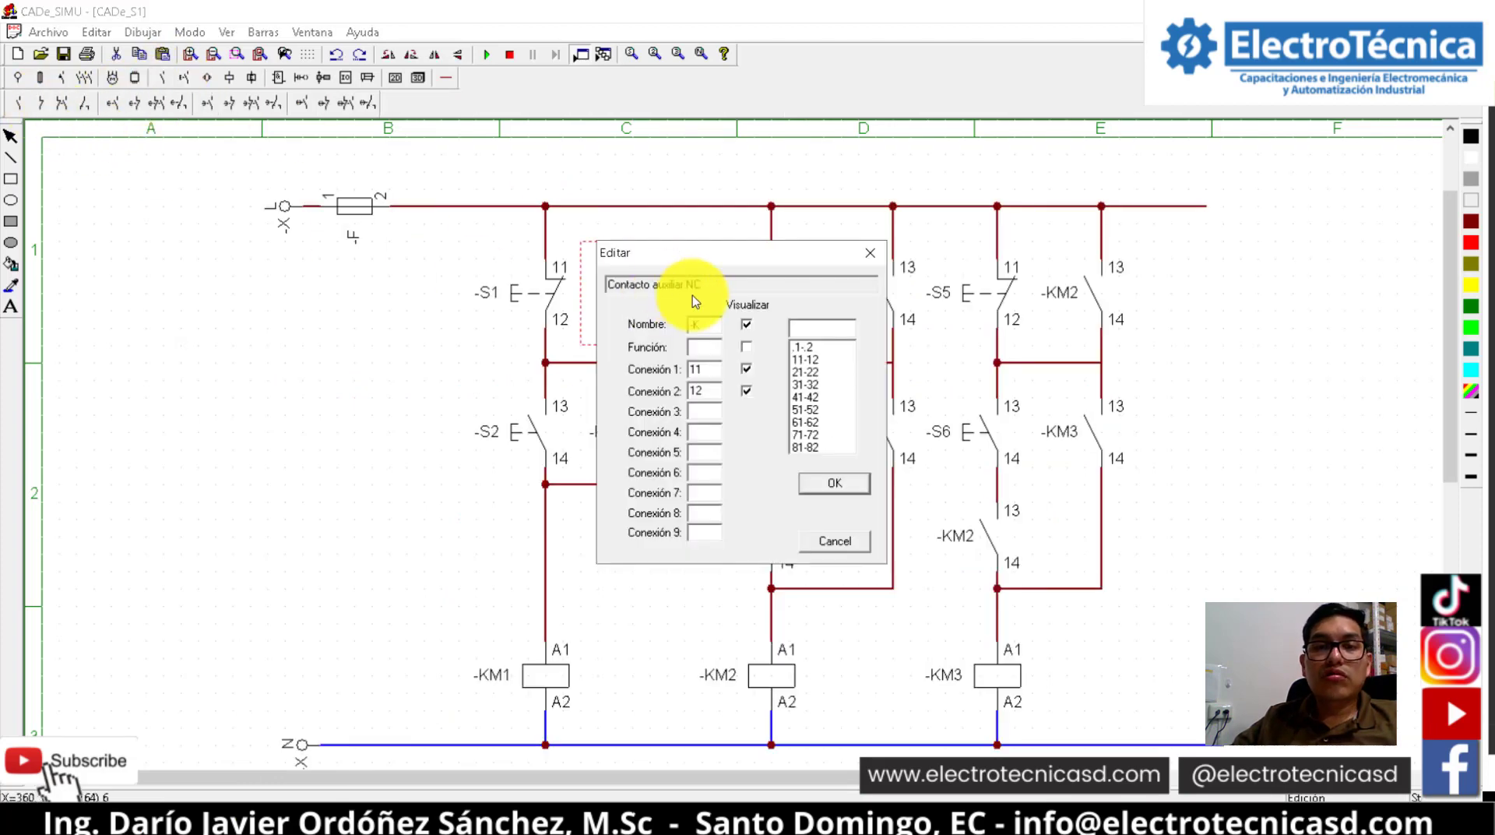
{"action": "key", "text": "Return"}
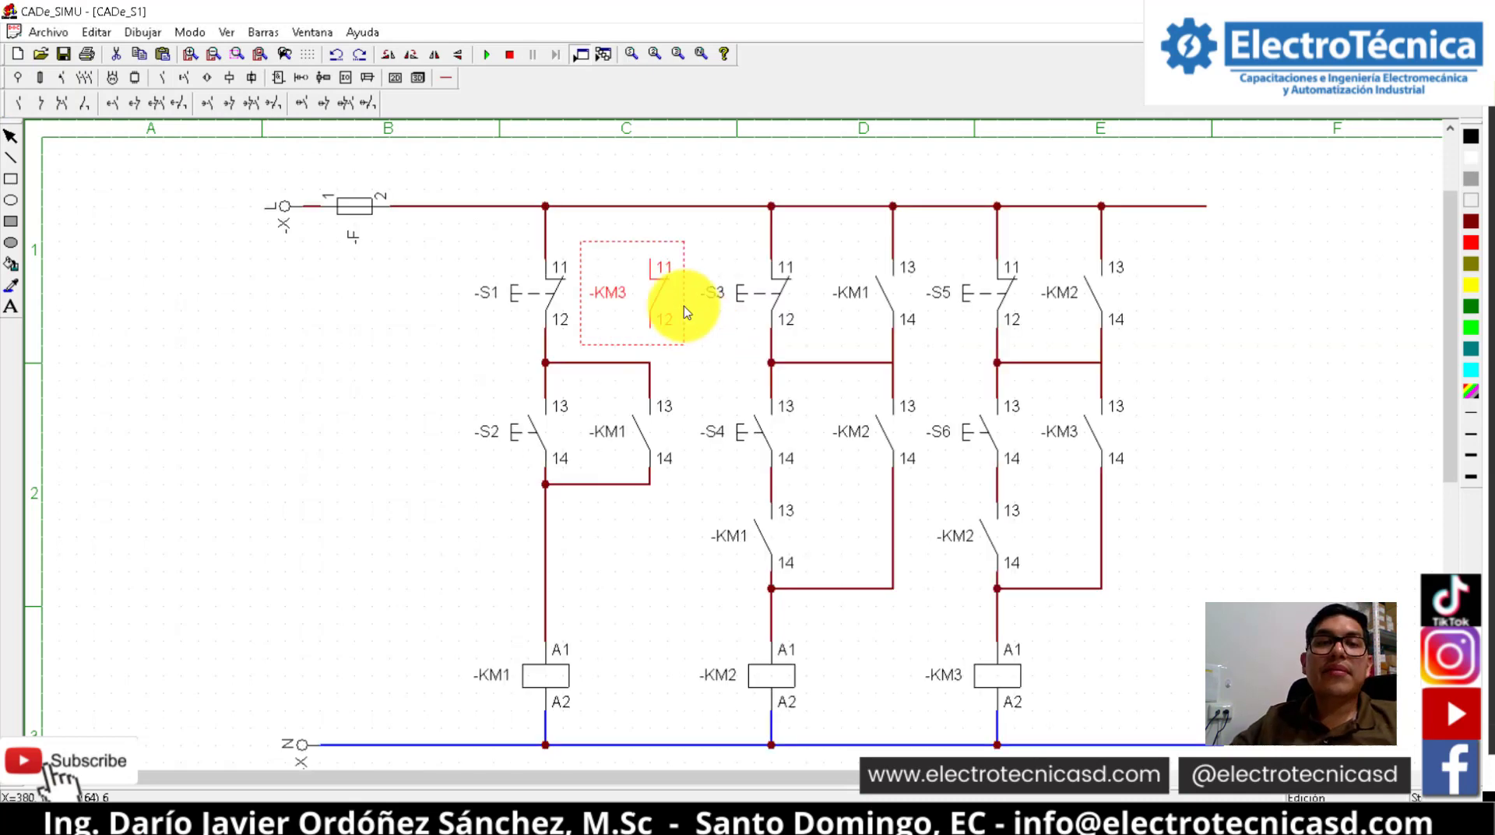
Wire the KM3 contact in parallel with S1, from the L supply line down to the junction above S2
{"action": "left_click", "coordinate": [446, 77]}
{"action": "left_click", "coordinate": [145, 106]}
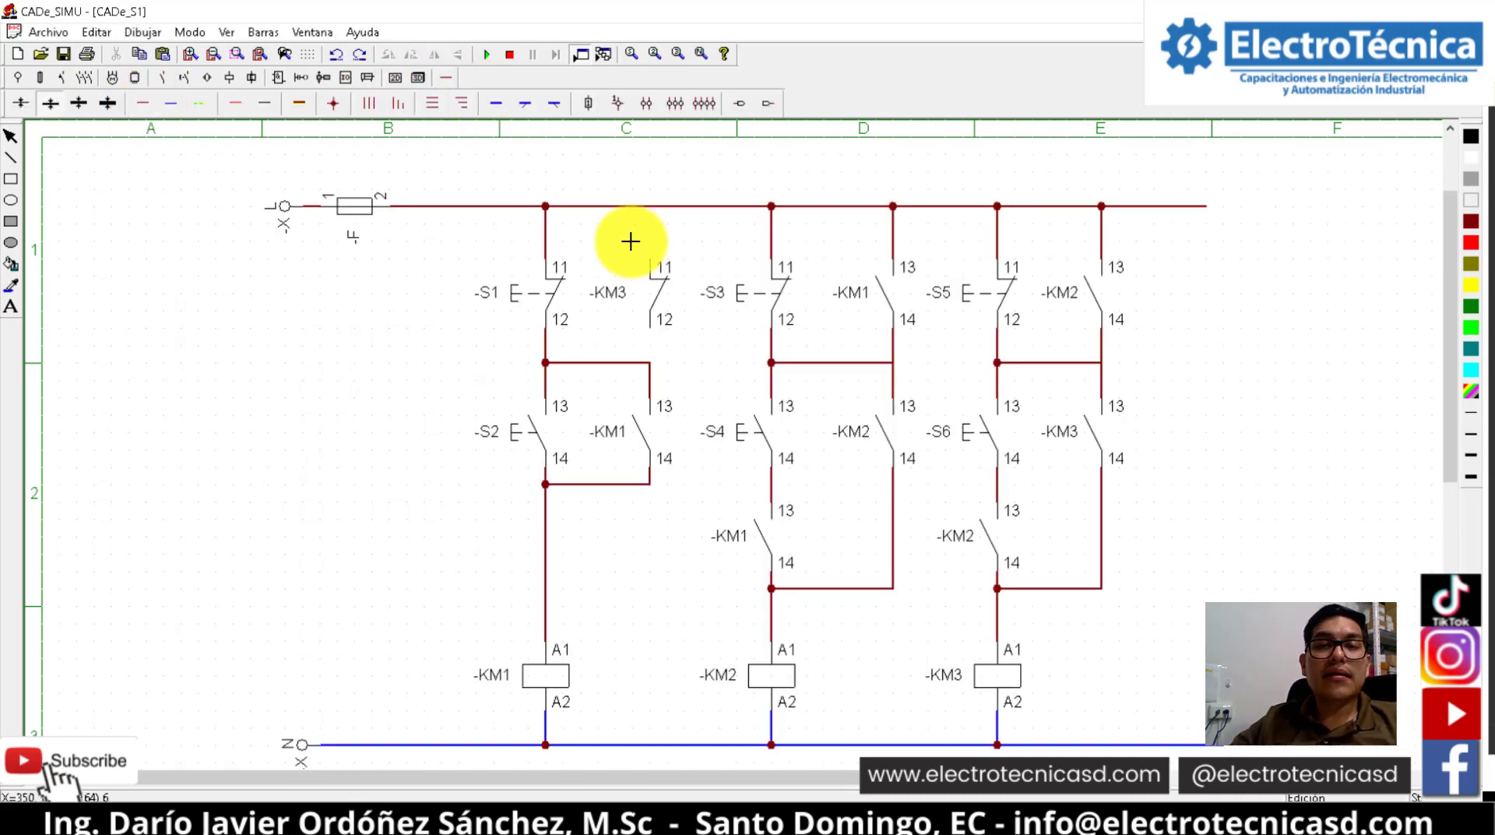
{"action": "left_click_drag", "start_coordinate": [657, 255], "coordinate": [664, 218]}
{"action": "left_click_drag", "start_coordinate": [660, 325], "coordinate": [658, 358]}
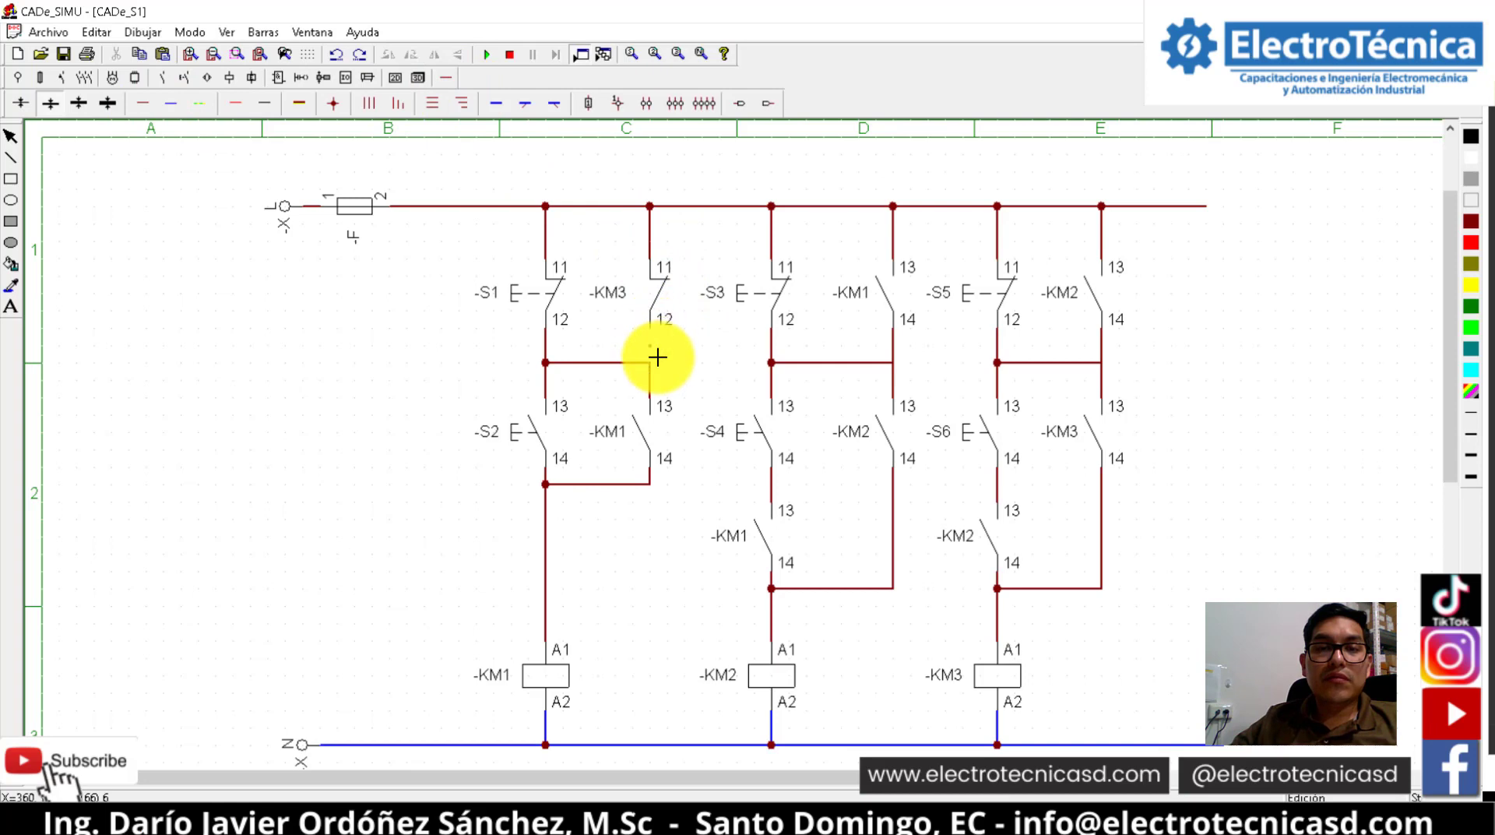
Simulate the circuit and switch on KM1, KM2 and KM3 in order with S2, S4 and S6
{"action": "left_click", "coordinate": [486, 54]}
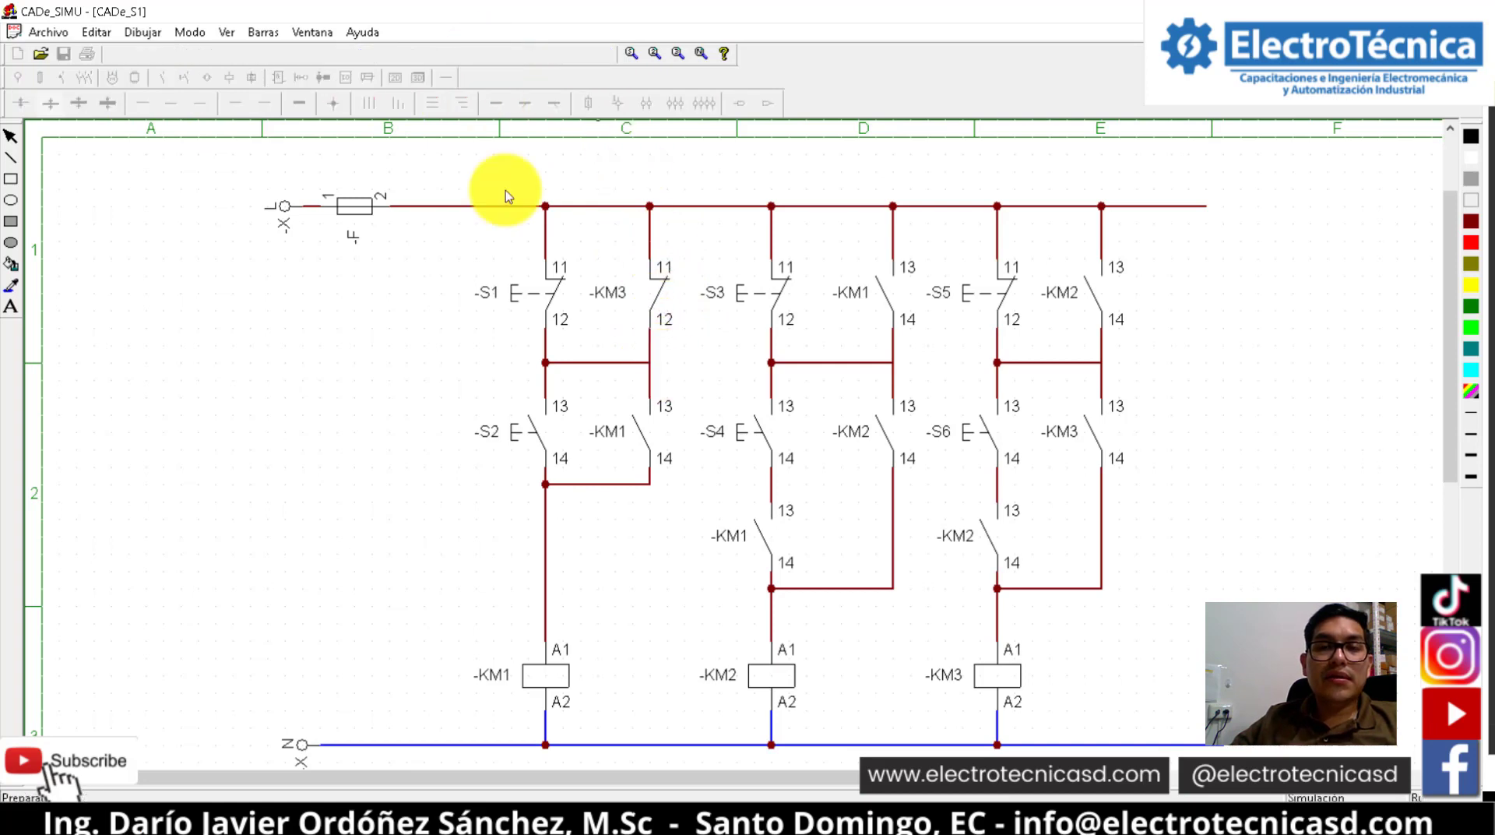
{"action": "left_click", "coordinate": [534, 423]}
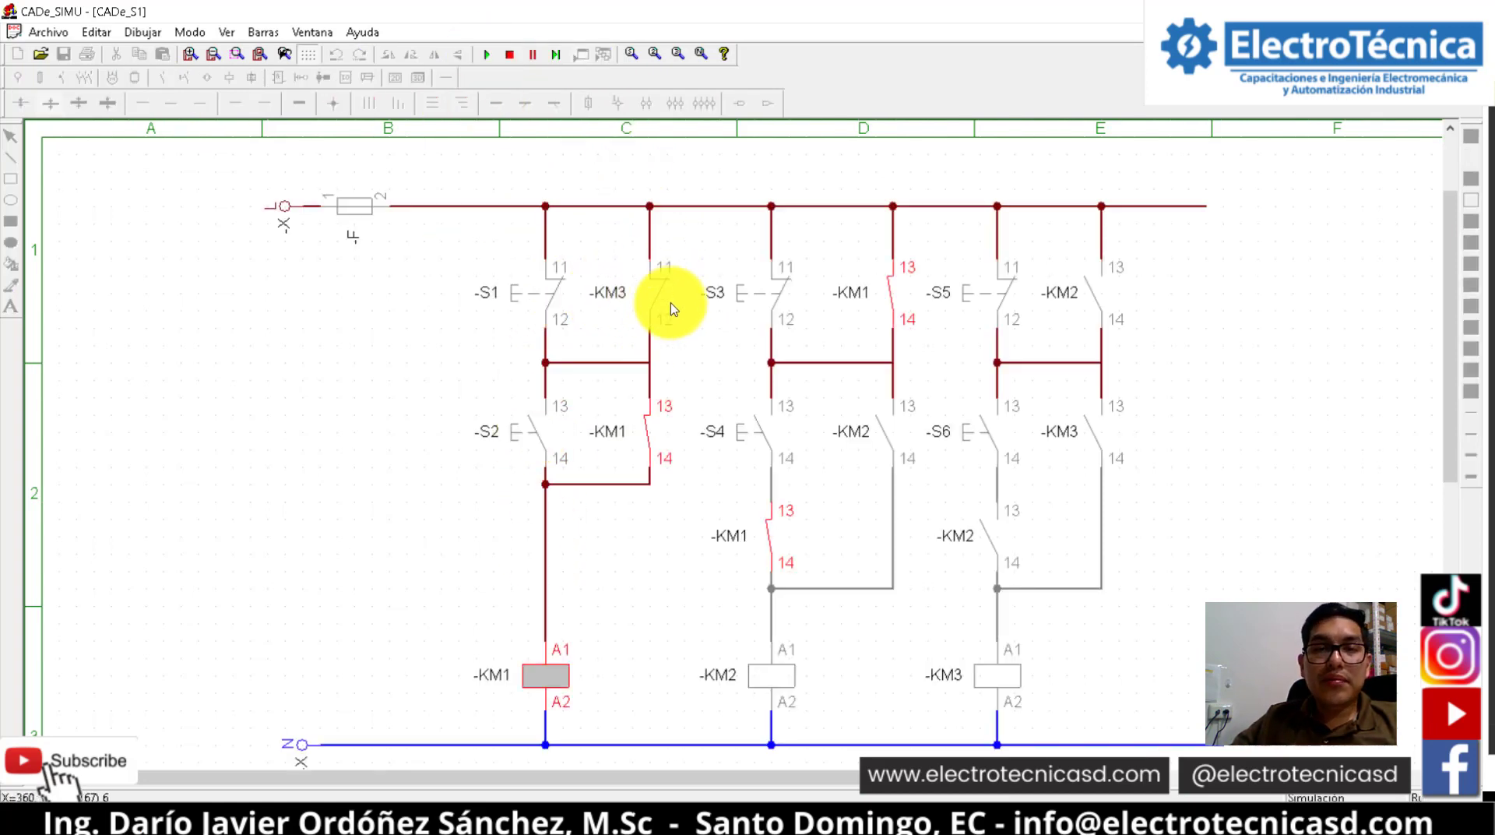
{"action": "left_click", "coordinate": [769, 433]}
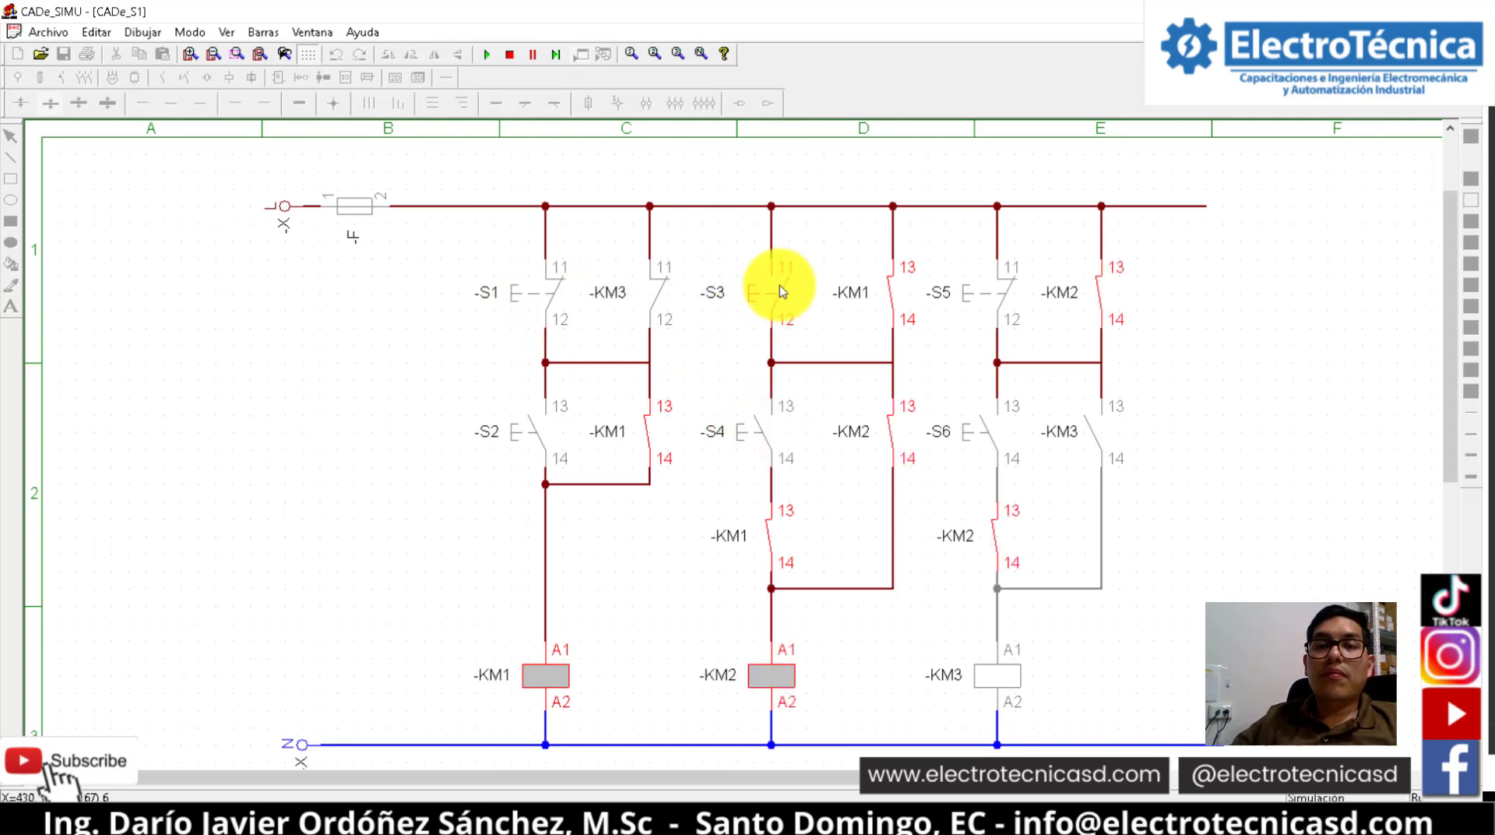
{"action": "left_click", "coordinate": [995, 438]}
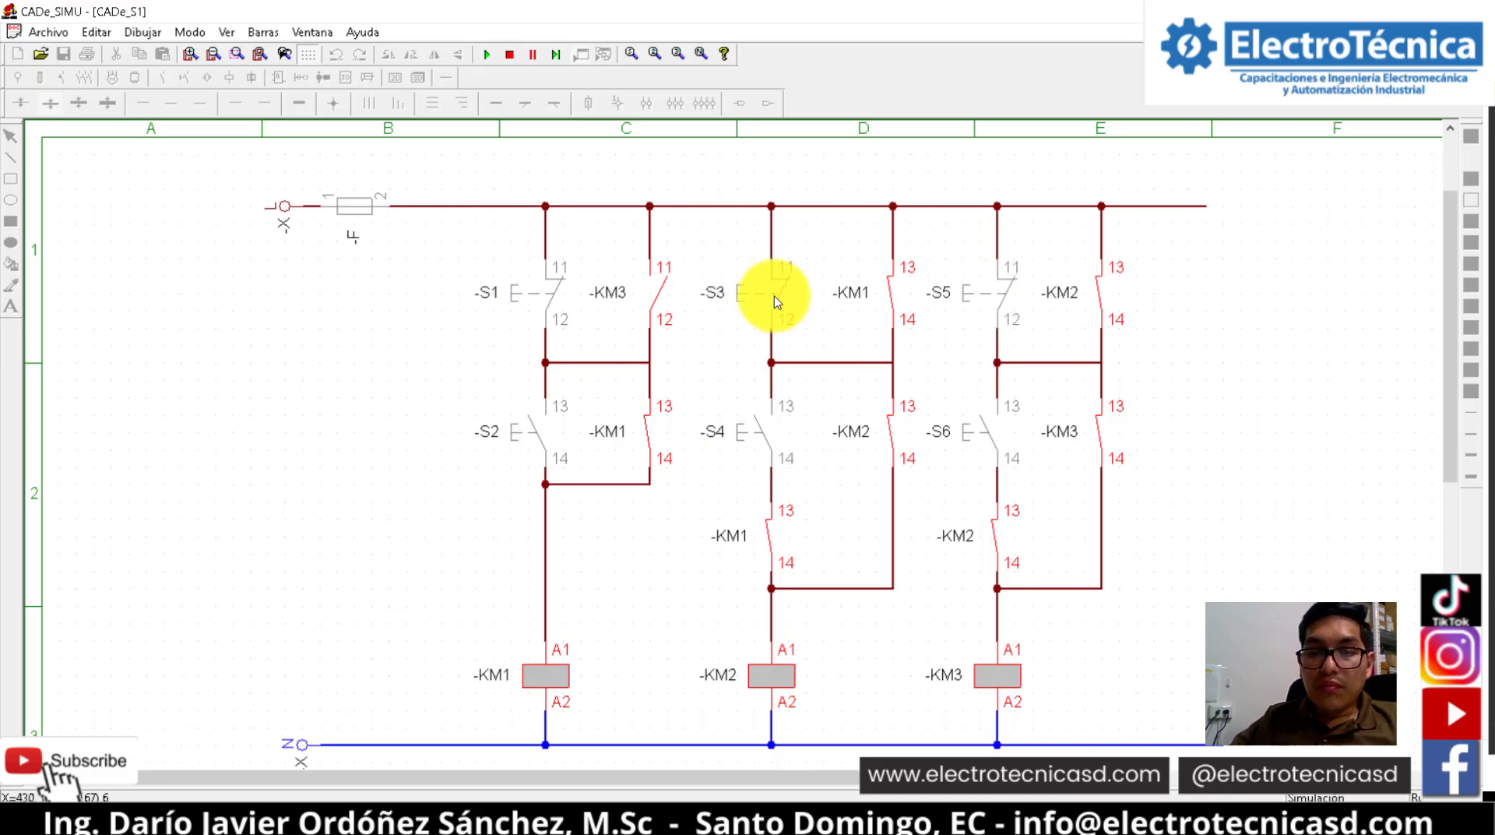
Switch off KM1, KM2 and KM3 in order with S1, S3 and S5, and end the simulation
{"action": "left_click", "coordinate": [552, 288]}
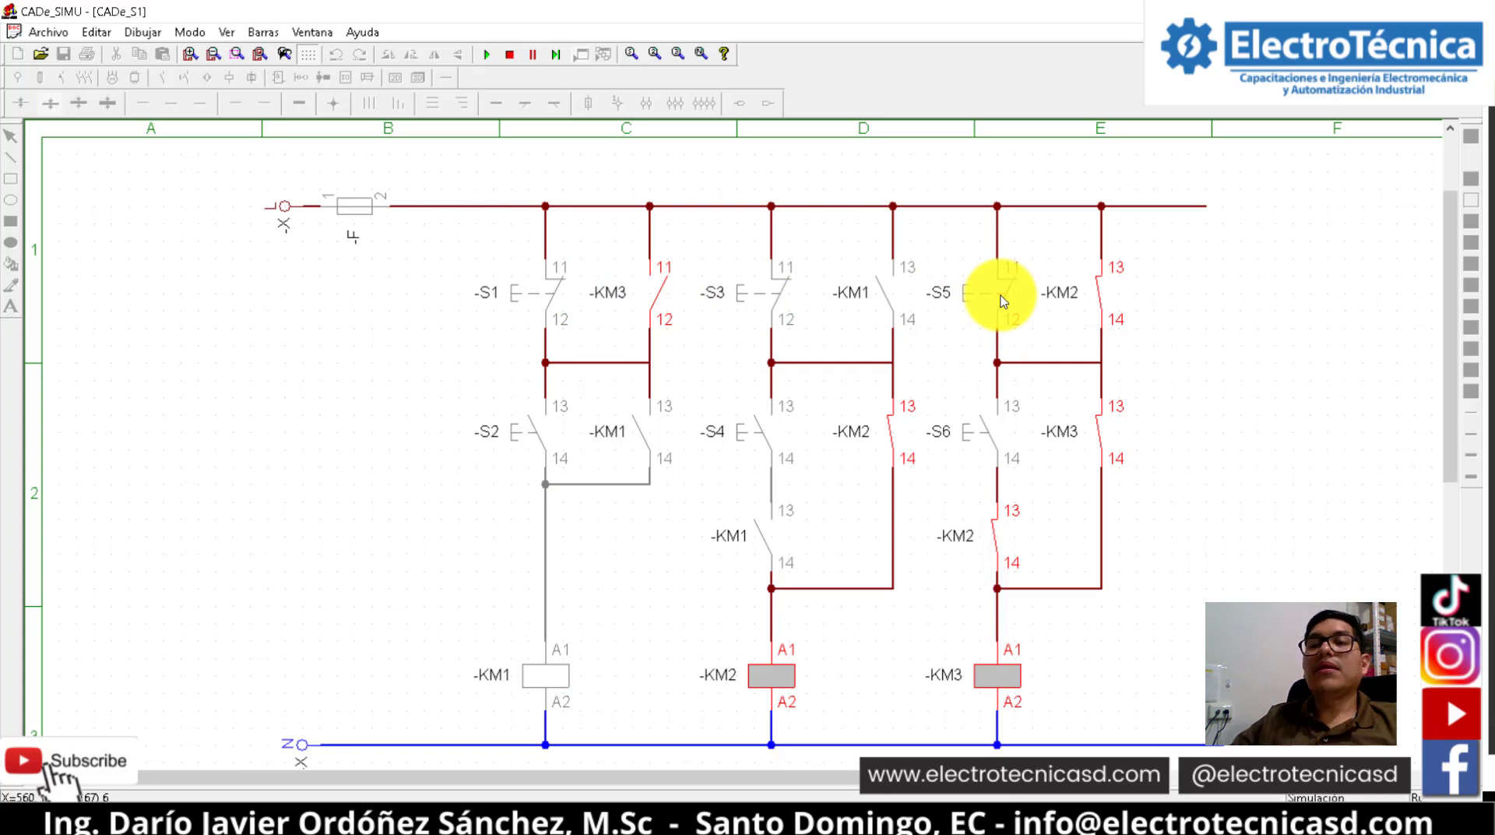
{"action": "left_click", "coordinate": [767, 303]}
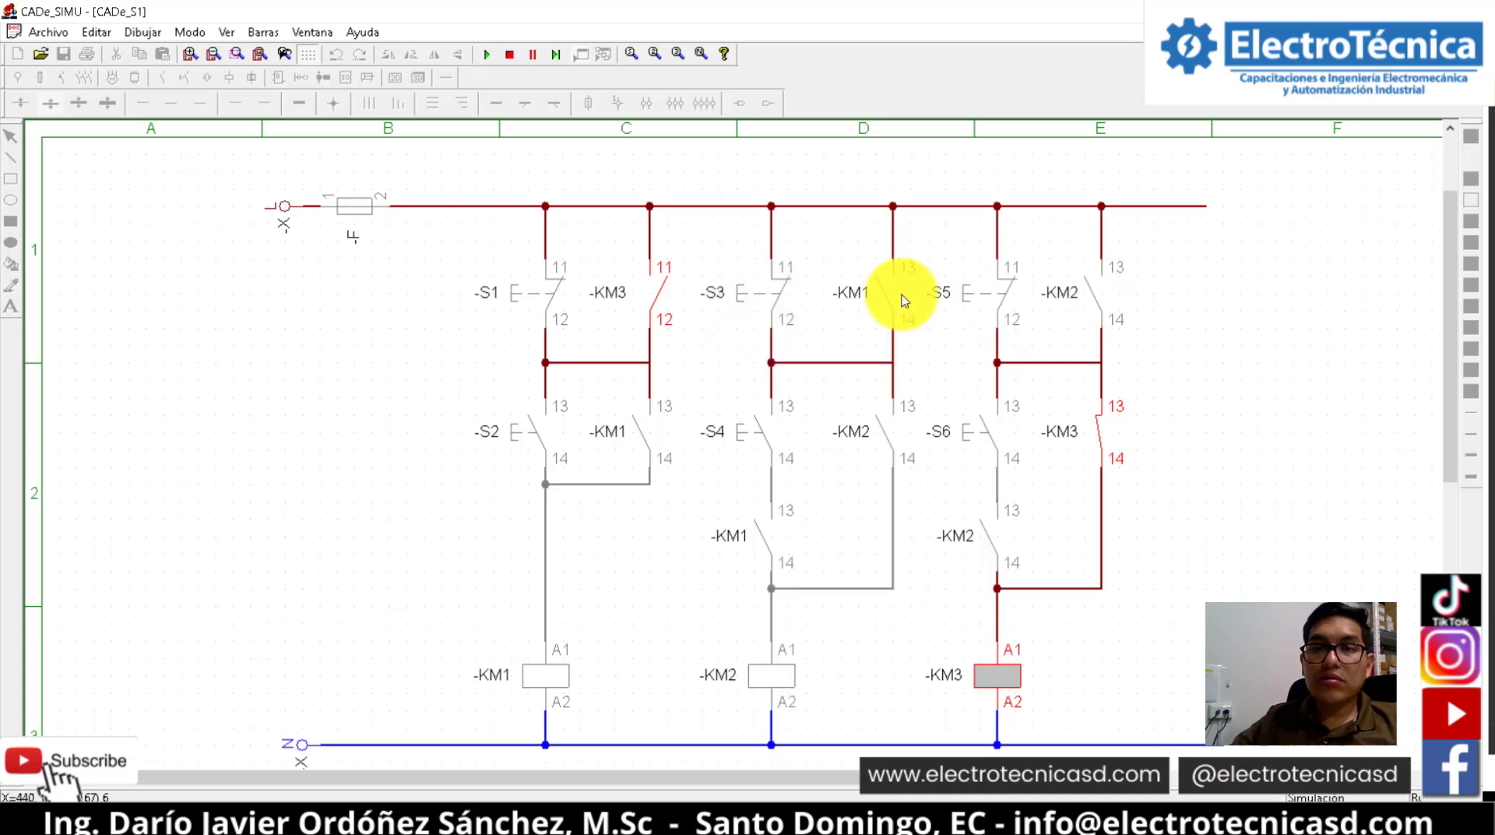
{"action": "left_click", "coordinate": [994, 302]}
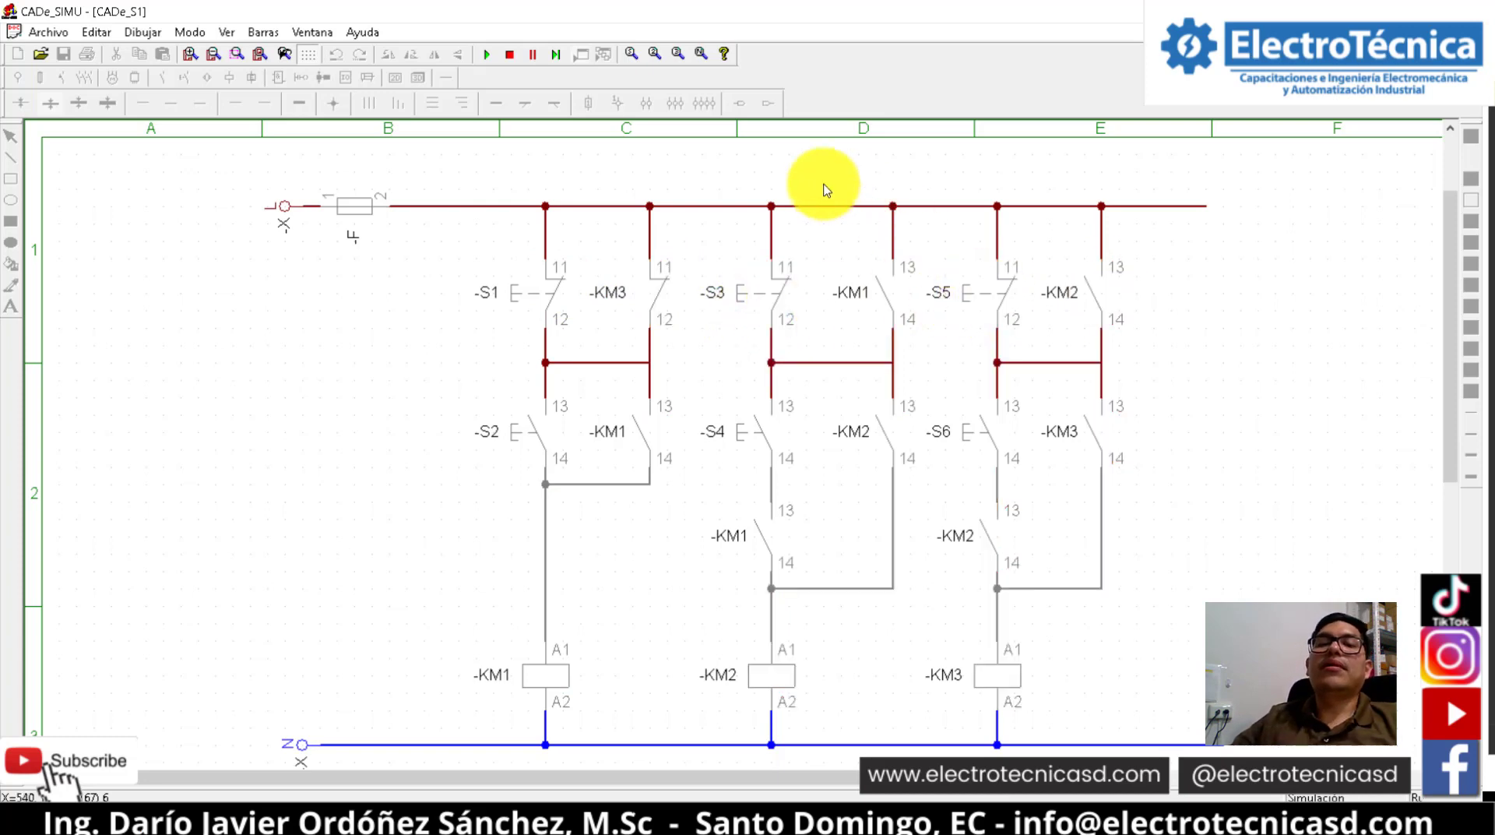
{"action": "left_click", "coordinate": [511, 55]}
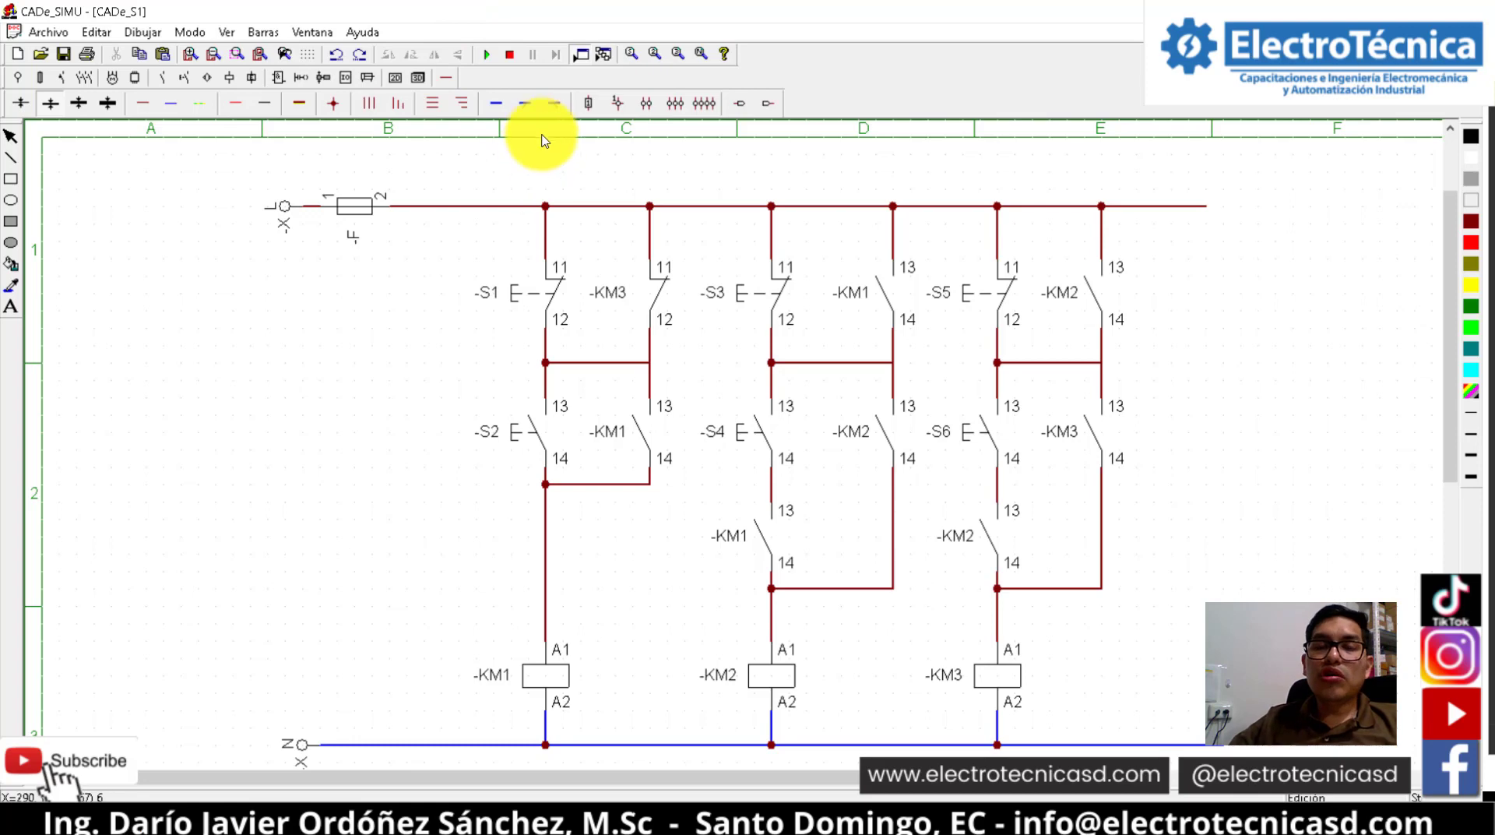
Run the simulation again and energize KM1, KM2 and KM3 with S2, S4 and S6
{"action": "left_click", "coordinate": [486, 55]}
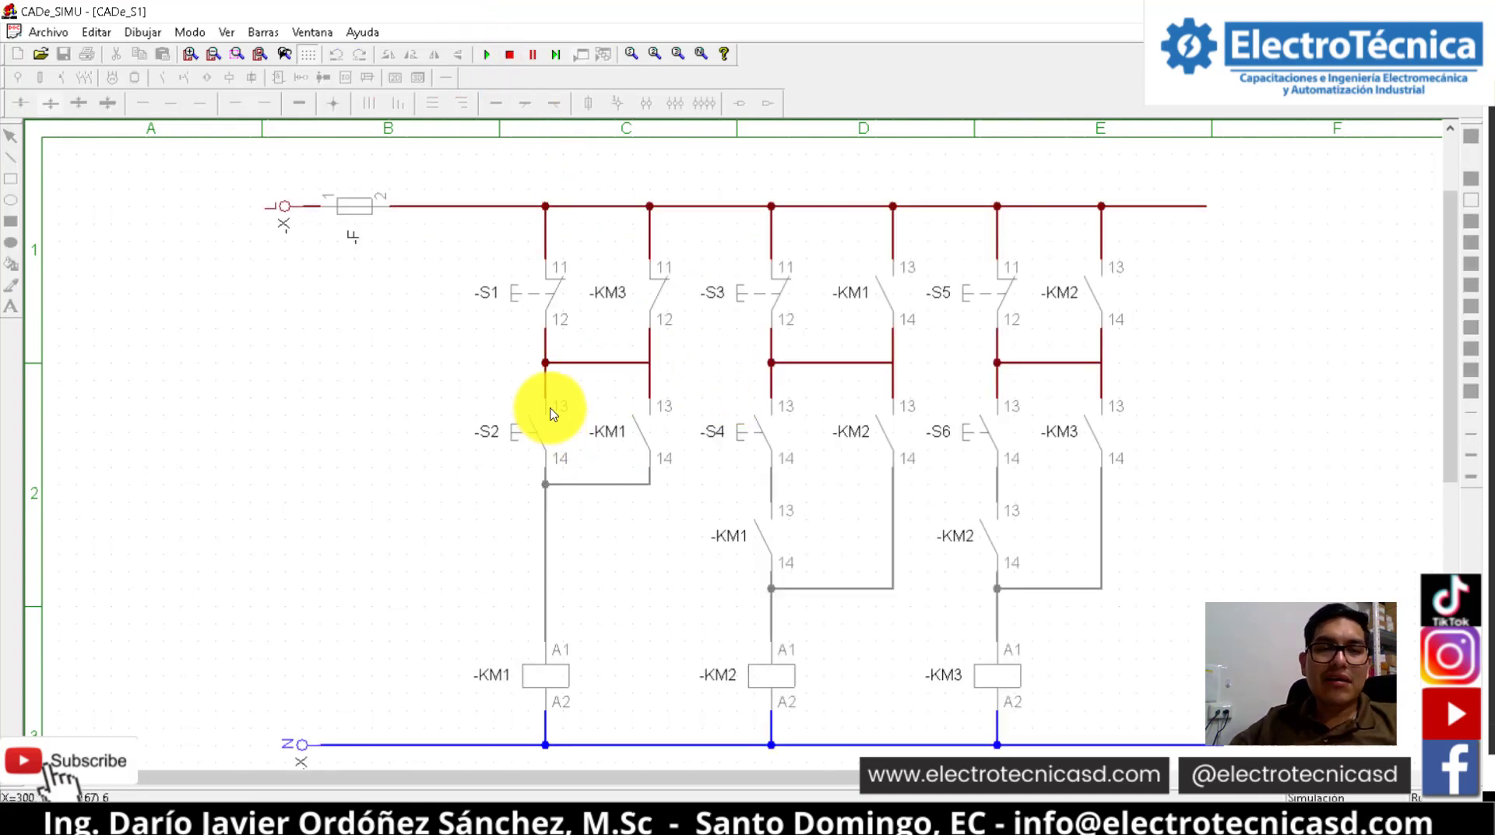
{"action": "left_click", "coordinate": [532, 436]}
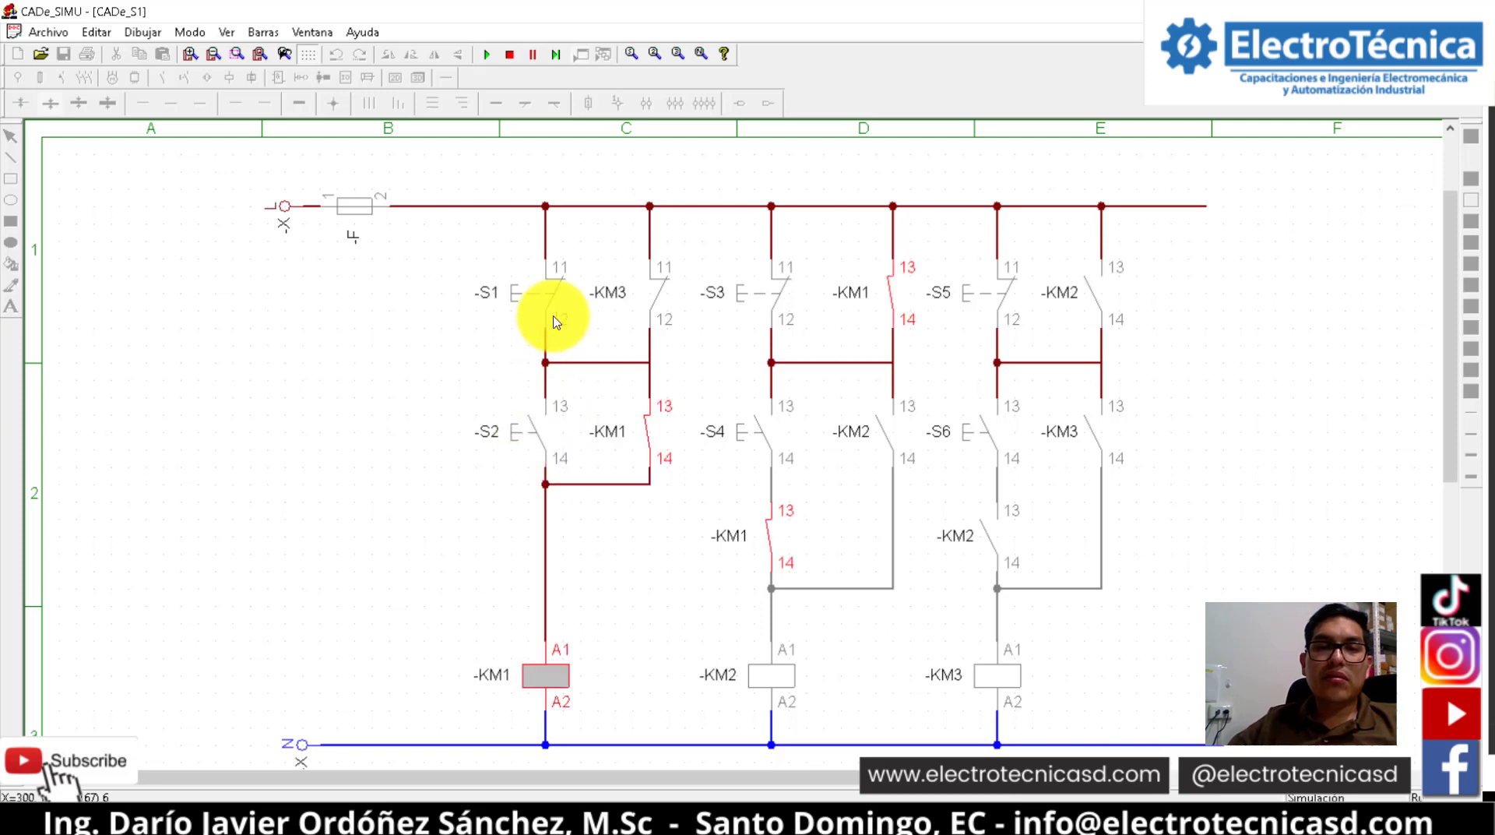
{"action": "left_click", "coordinate": [759, 429]}
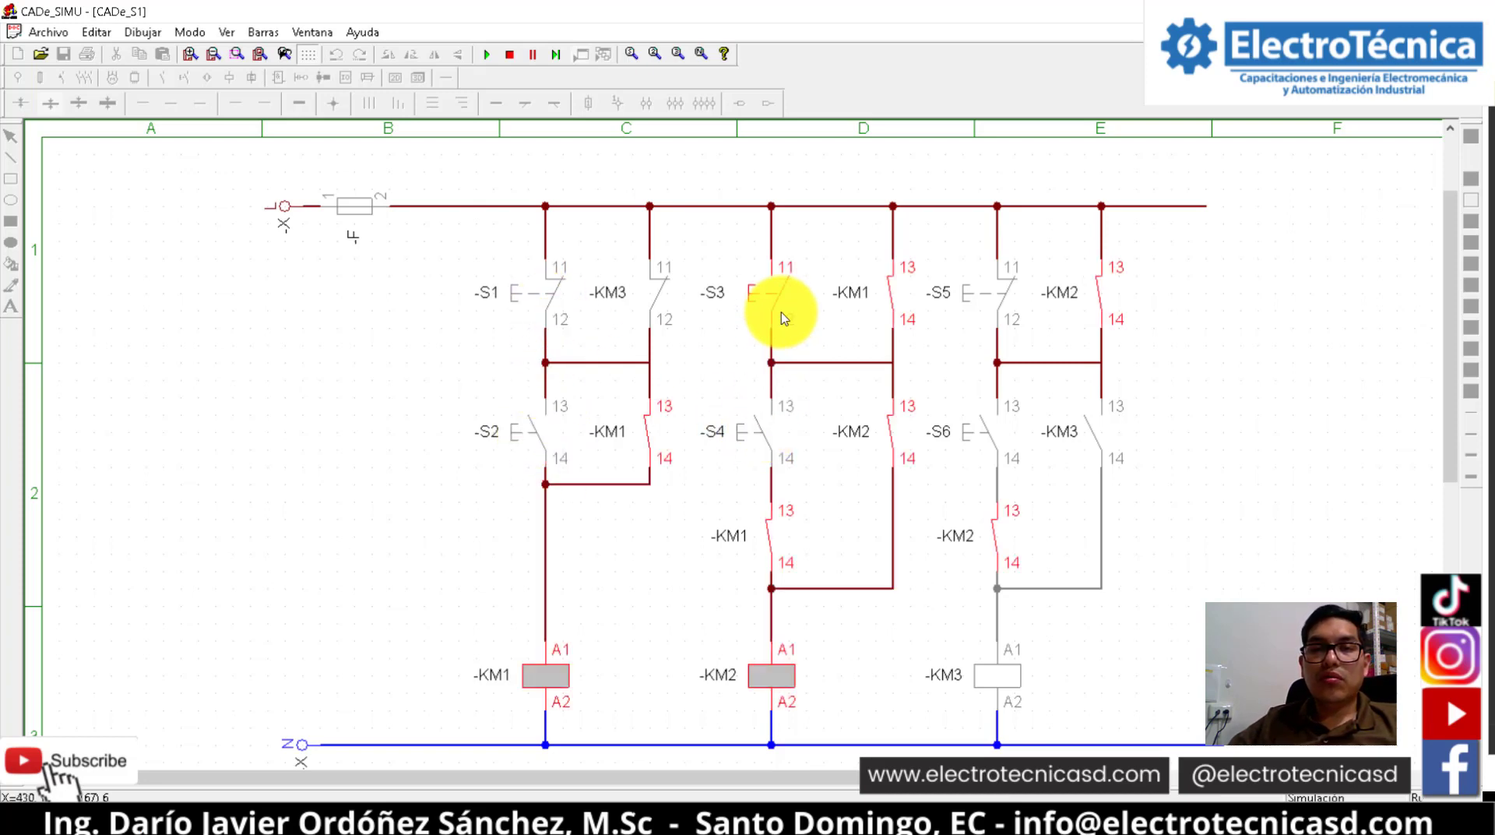
{"action": "left_click", "coordinate": [987, 432]}
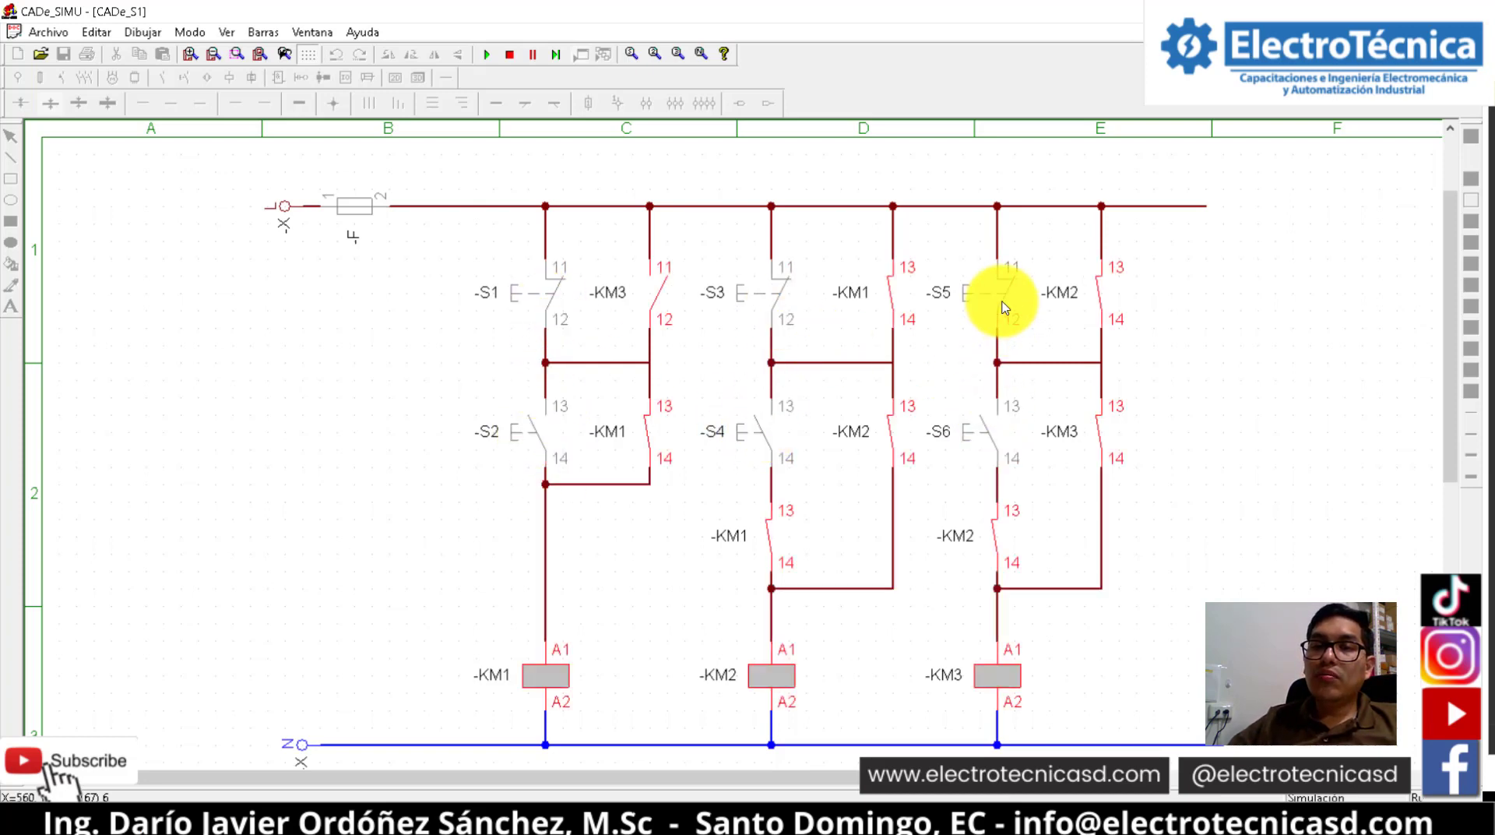
With KM2 and KM3 energized, repeatedly switch KM1 off with S1 and on with S2, finishing with KM1 off
{"action": "left_click", "coordinate": [554, 300]}
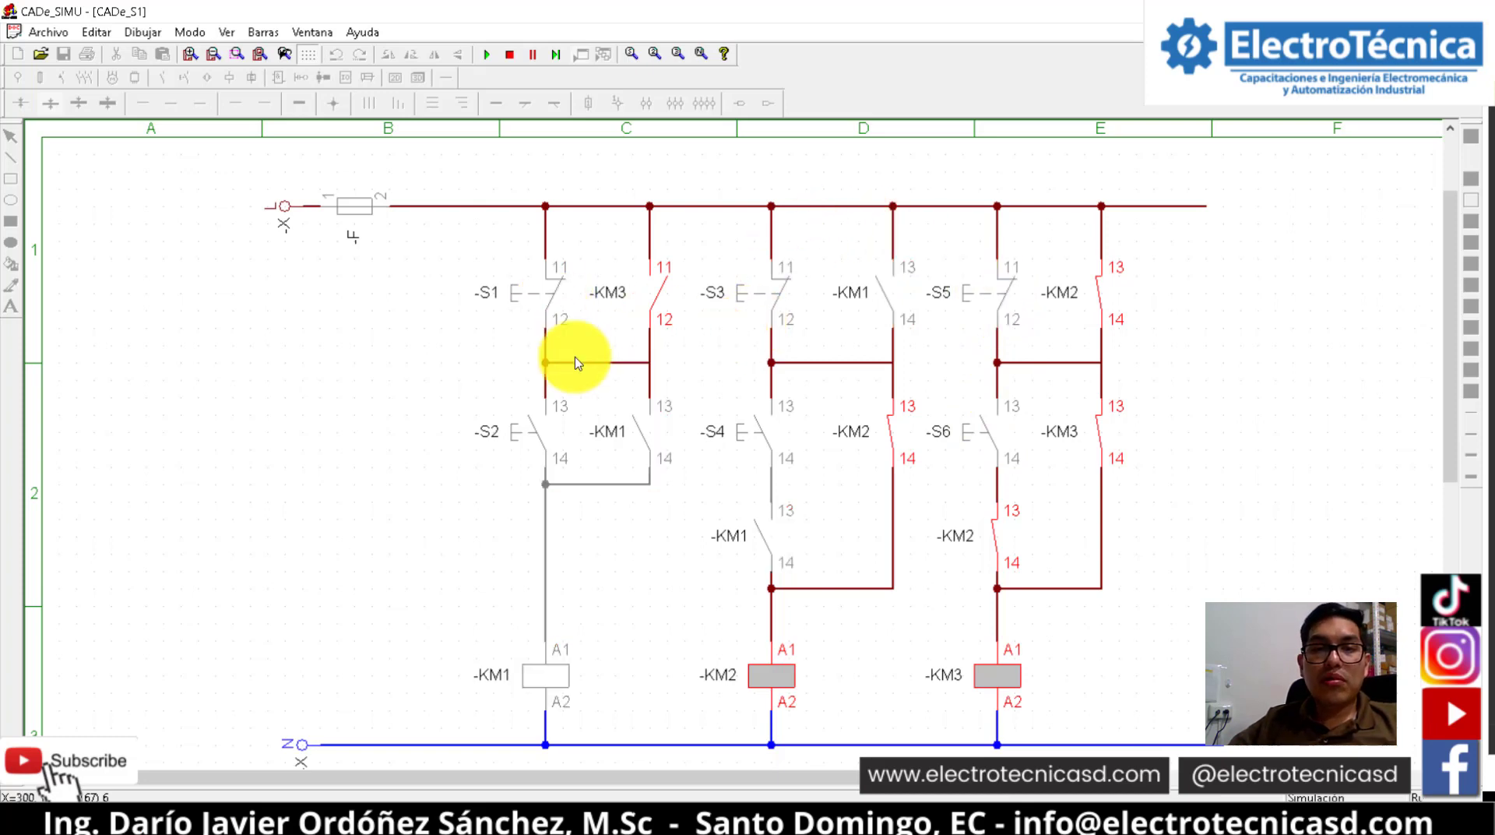
{"action": "left_click", "coordinate": [548, 442]}
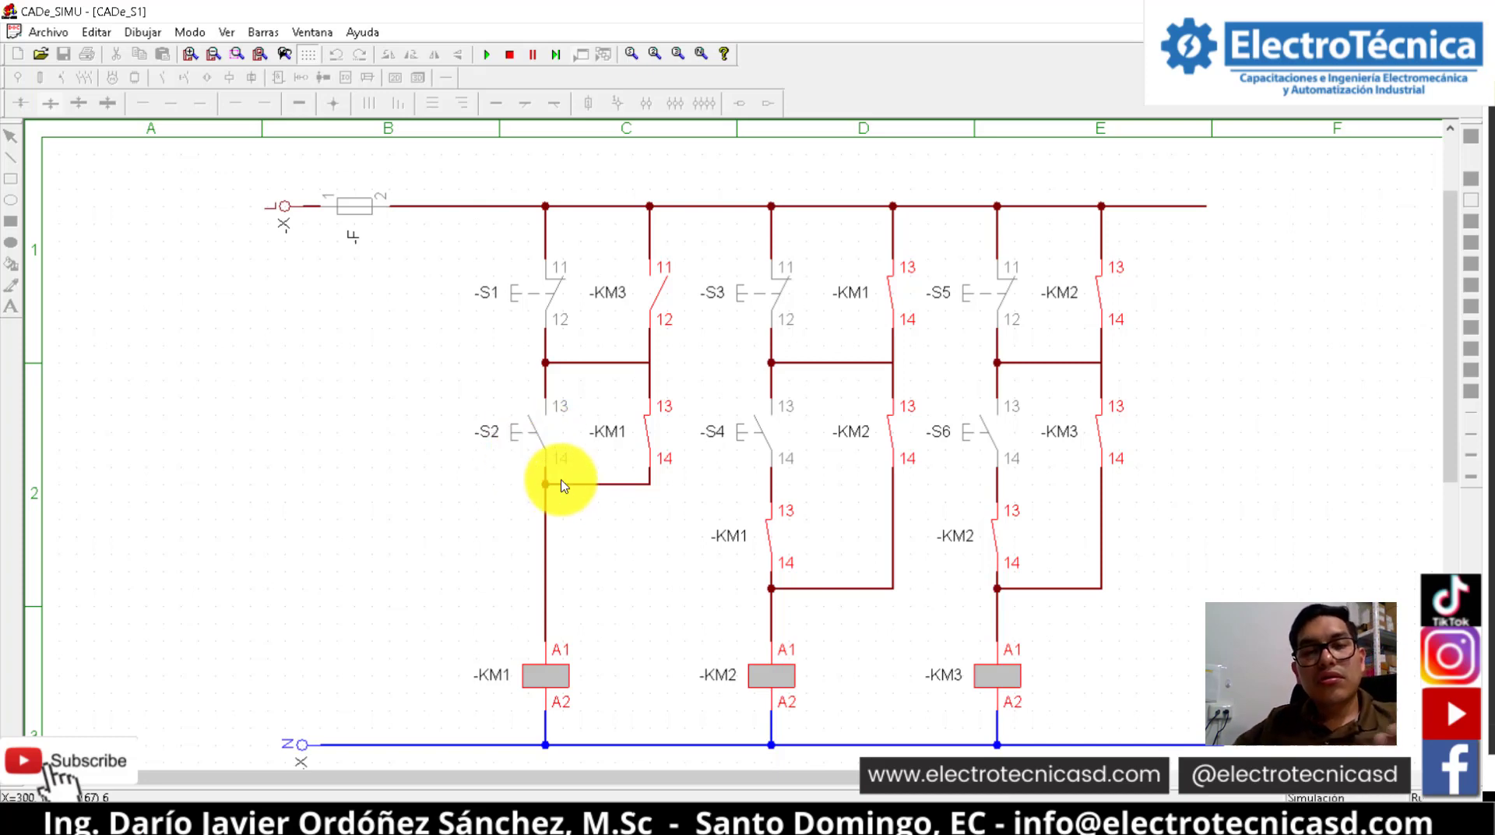
{"action": "left_click", "coordinate": [541, 302]}
{"action": "left_click", "coordinate": [529, 425]}
{"action": "left_click", "coordinate": [543, 318]}
{"action": "left_click", "coordinate": [544, 430]}
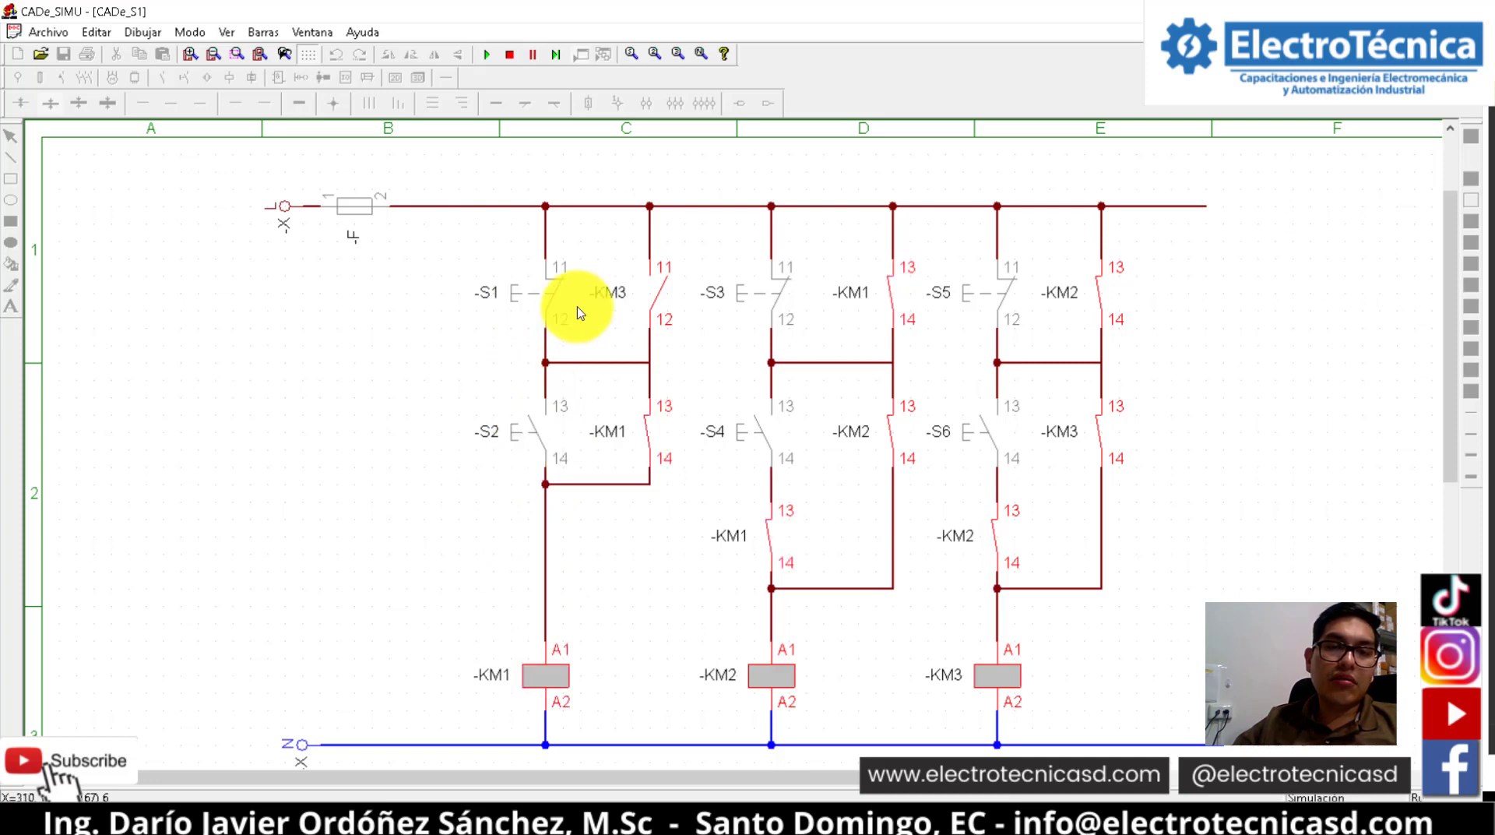
{"action": "left_click", "coordinate": [572, 310]}
{"action": "left_click", "coordinate": [534, 431]}
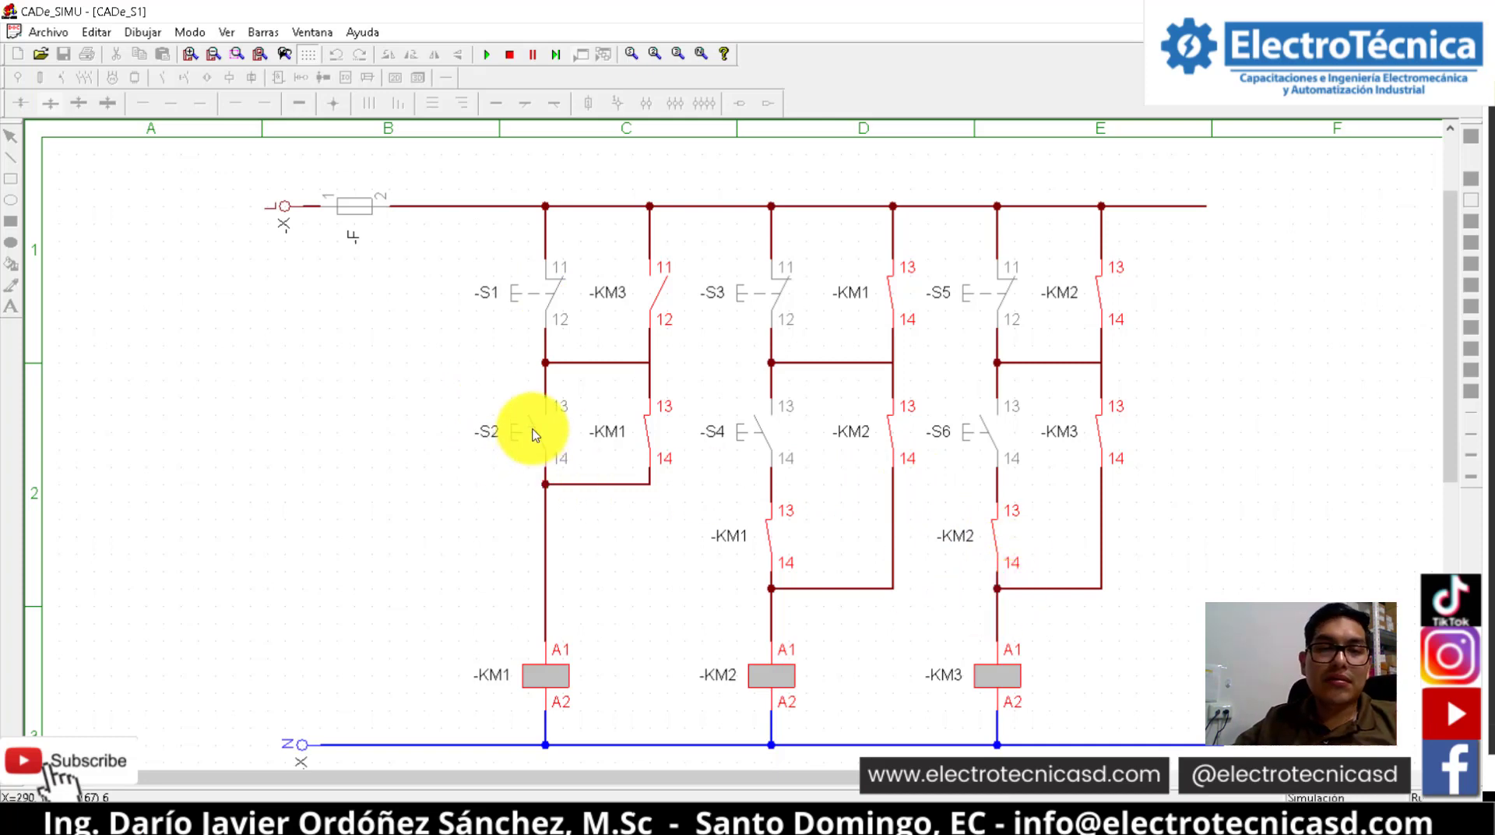
{"action": "left_click", "coordinate": [561, 297]}
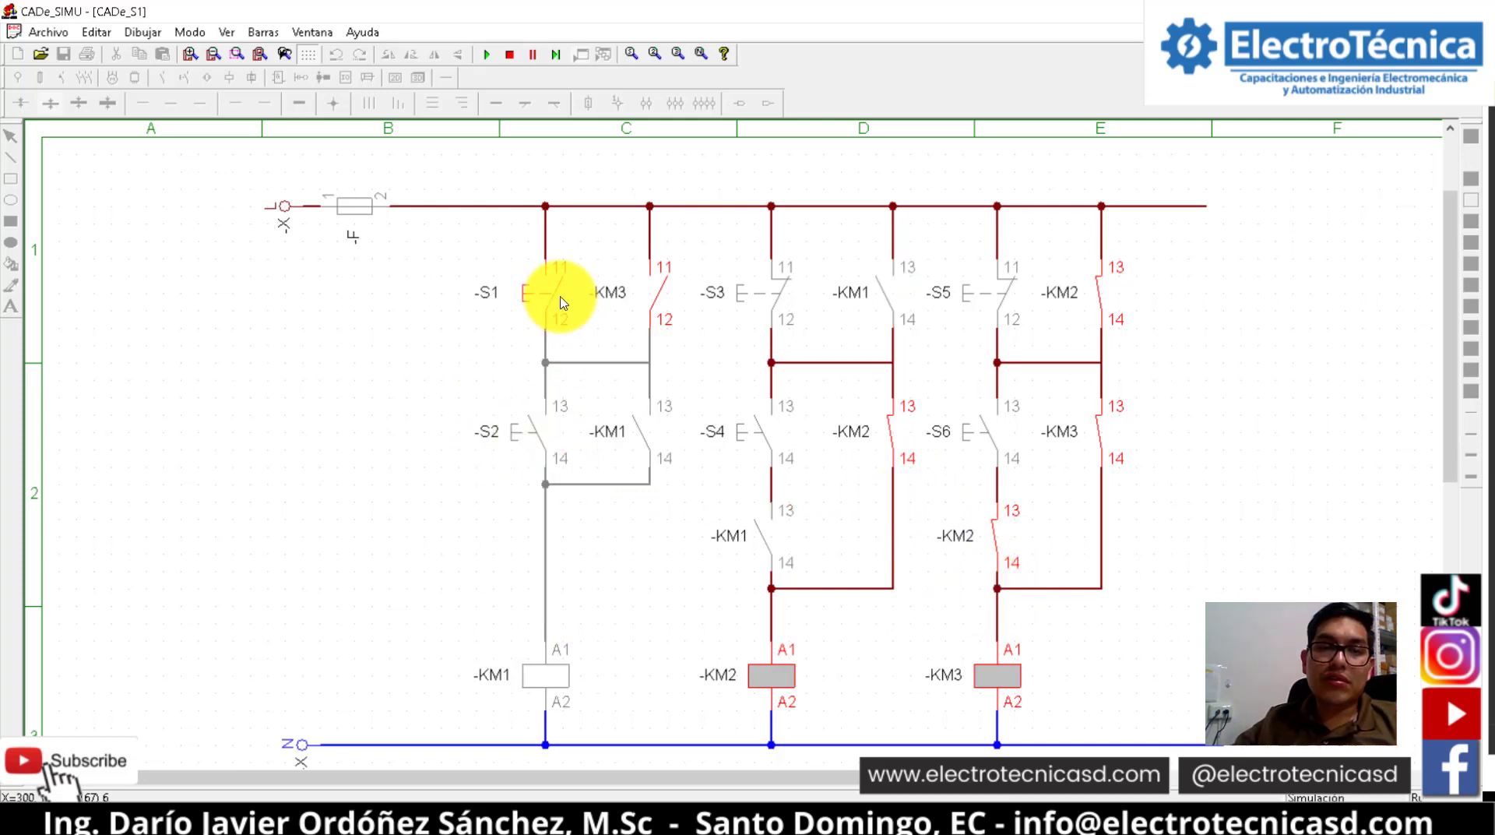
Try S4 with KM1 off, switch off KM2 and KM3 with S3 and S5, and end the simulation
{"action": "left_click", "coordinate": [768, 433]}
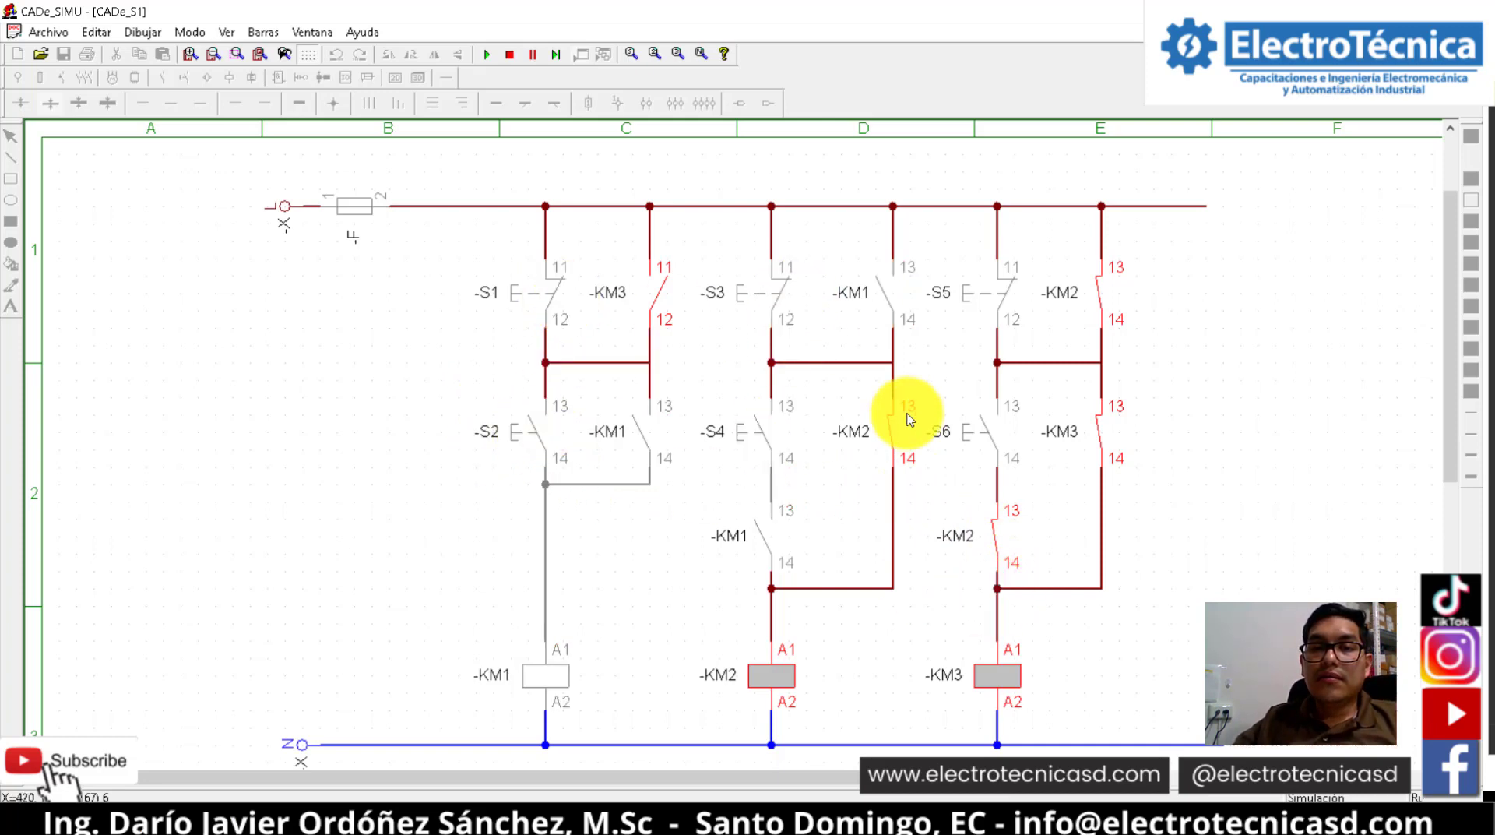
{"action": "left_click", "coordinate": [782, 294]}
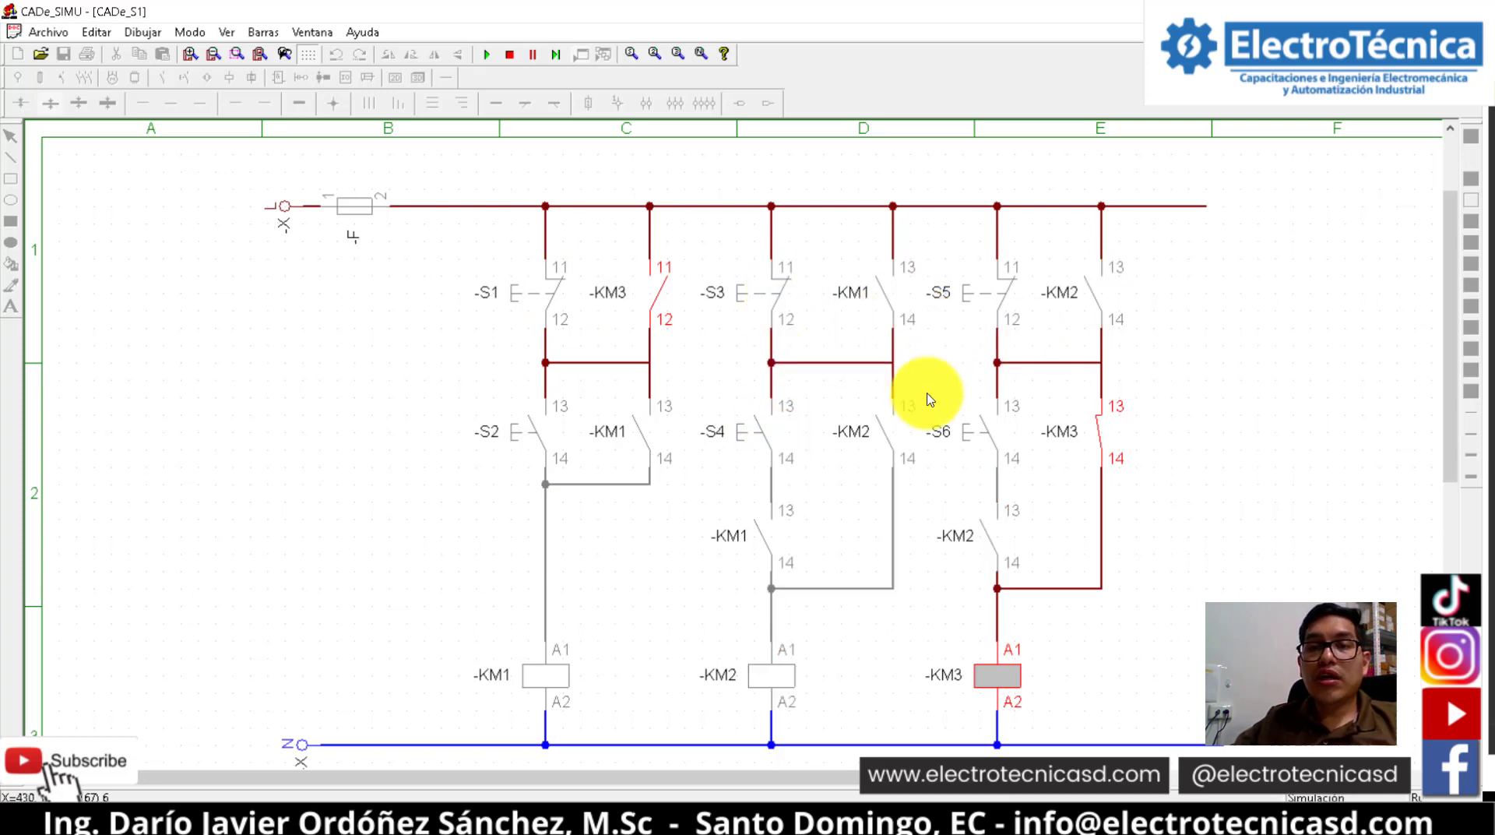
{"action": "left_click", "coordinate": [1008, 318]}
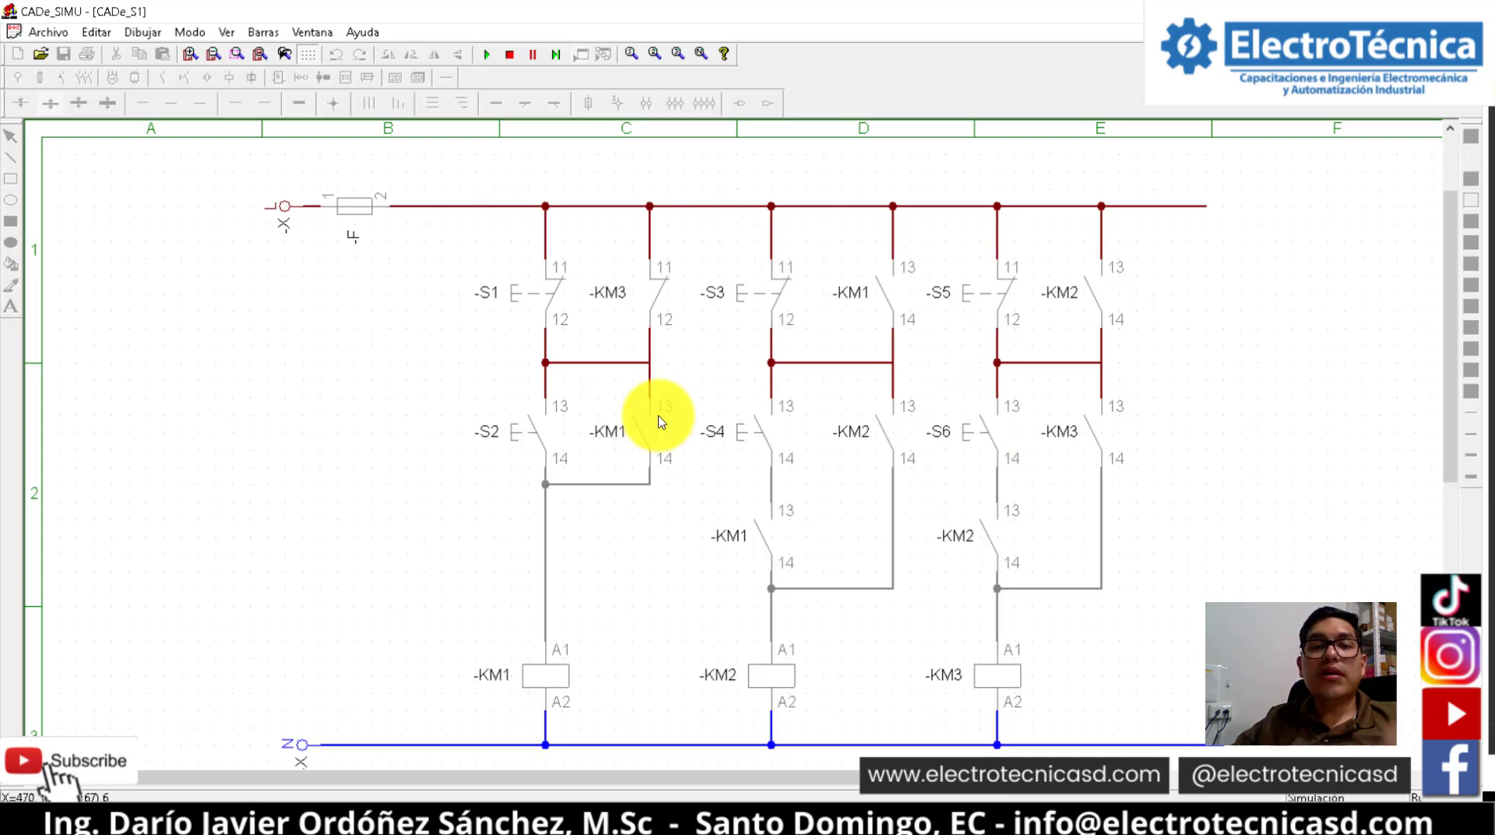
{"action": "left_click", "coordinate": [509, 53]}
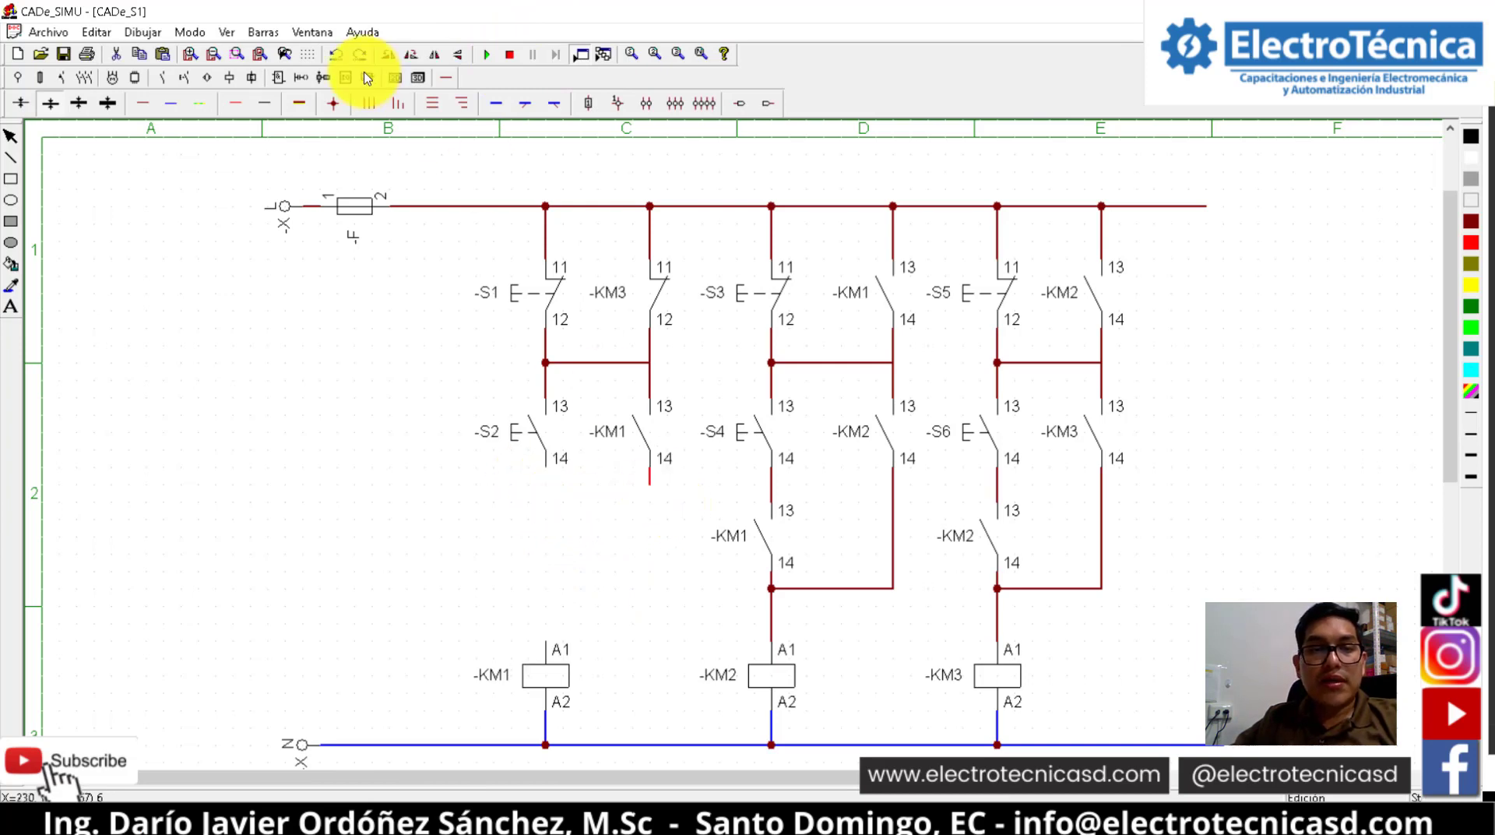
Place a normally closed auxiliary contact between S2 and the KM1 coil and name it KM3
{"action": "left_click", "coordinate": [163, 77]}
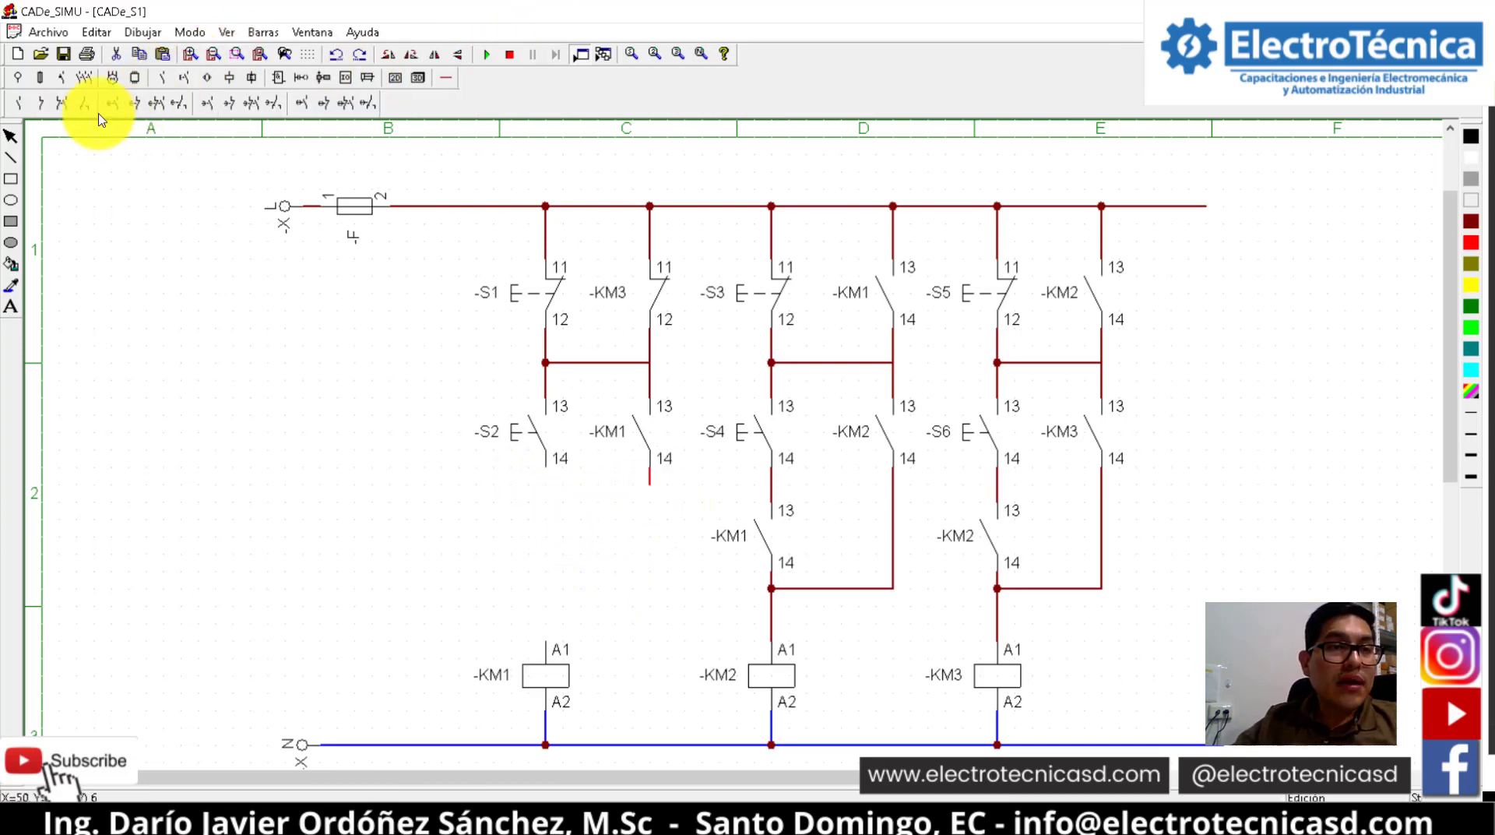
{"action": "left_click", "coordinate": [18, 102]}
{"action": "left_click", "coordinate": [553, 508]}
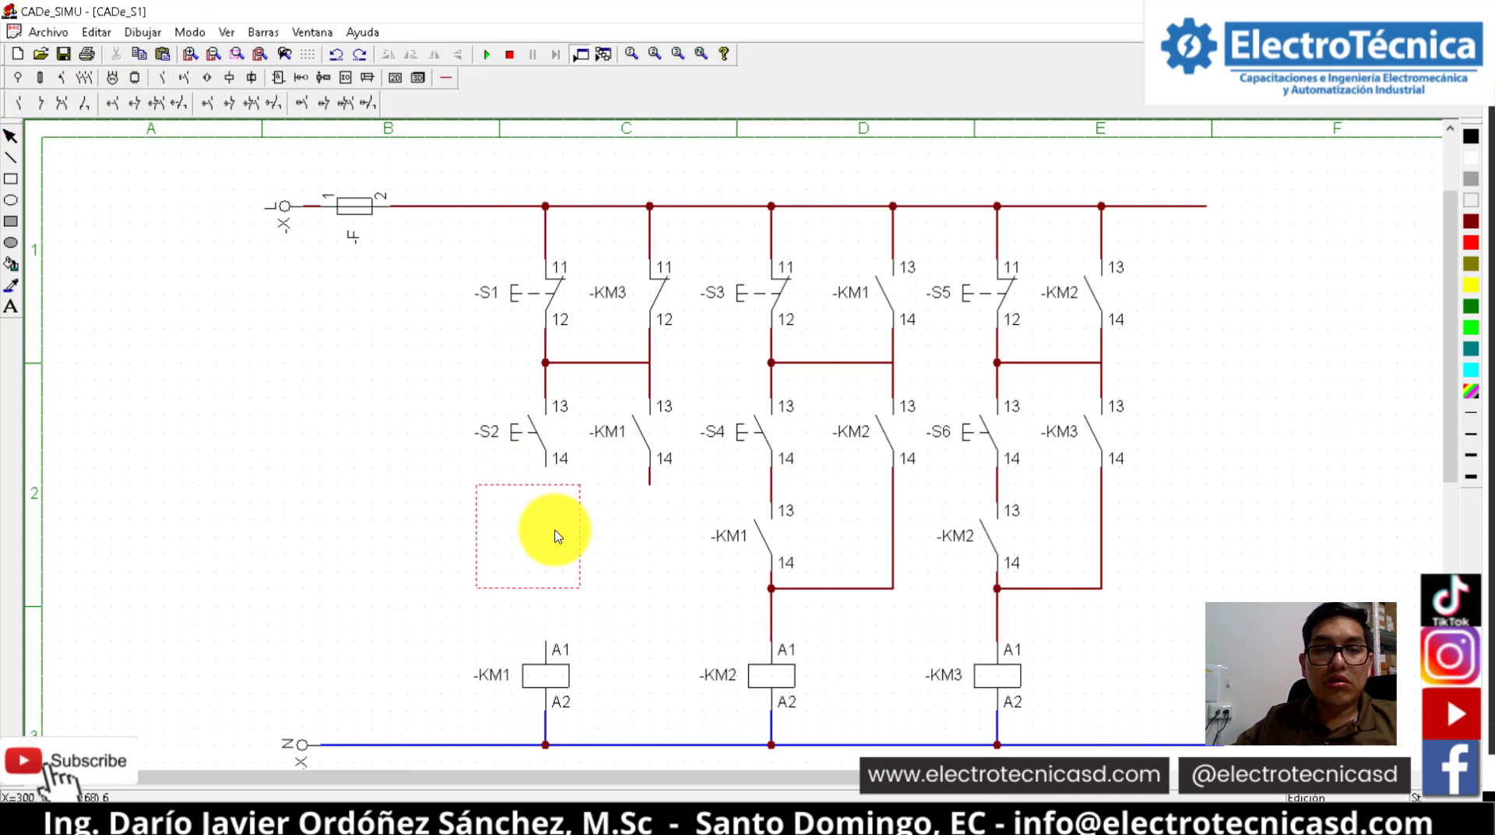
{"action": "type", "text": "M"}
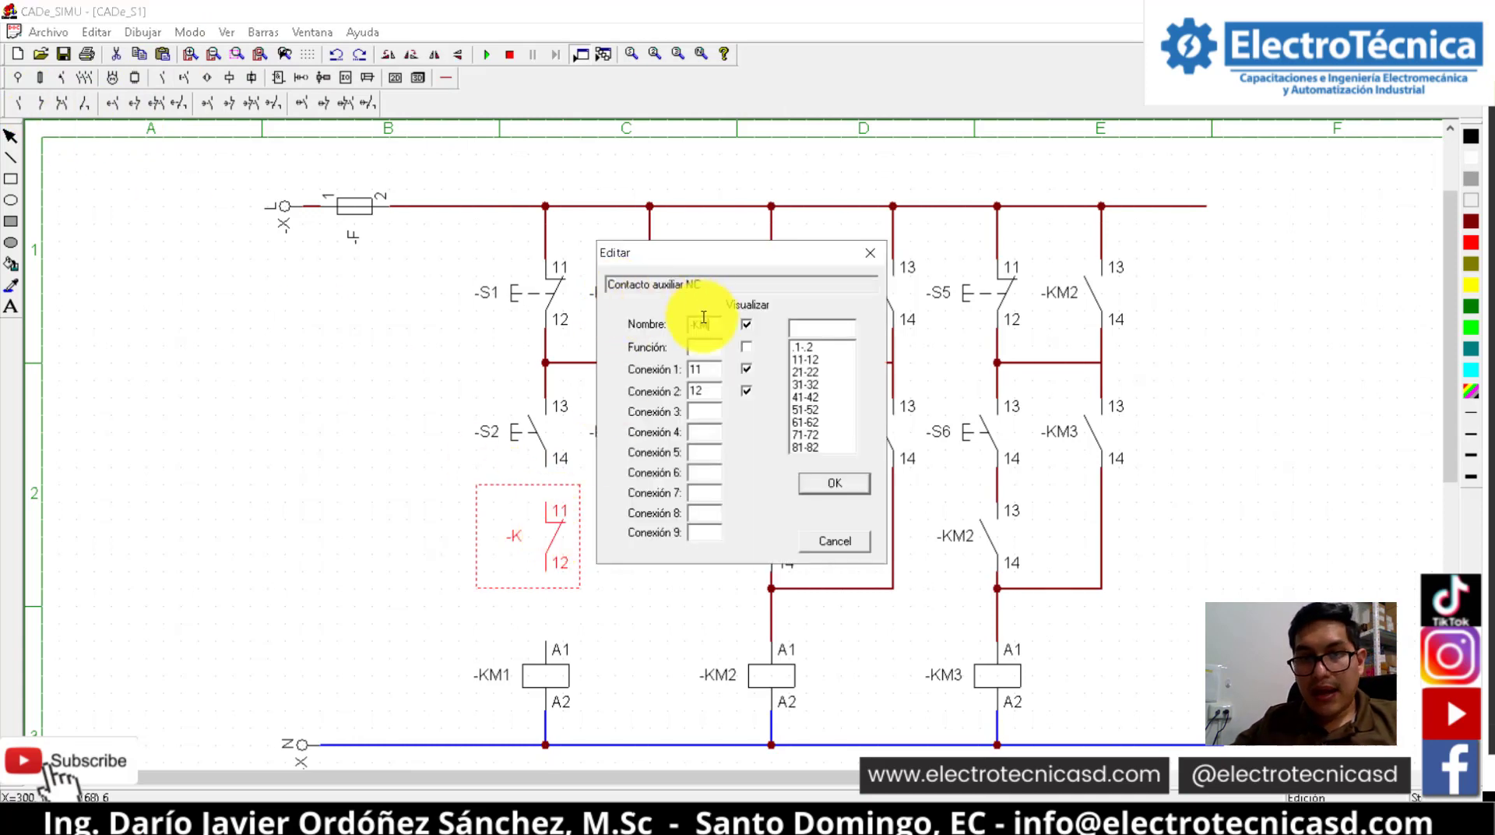
{"action": "type", "text": "3"}
{"action": "key", "text": "Return"}
Wire the new KM3 contact in series between S2 and the KM1 coil, and connect the KM1 holding branch below it
{"action": "left_click", "coordinate": [445, 77]}
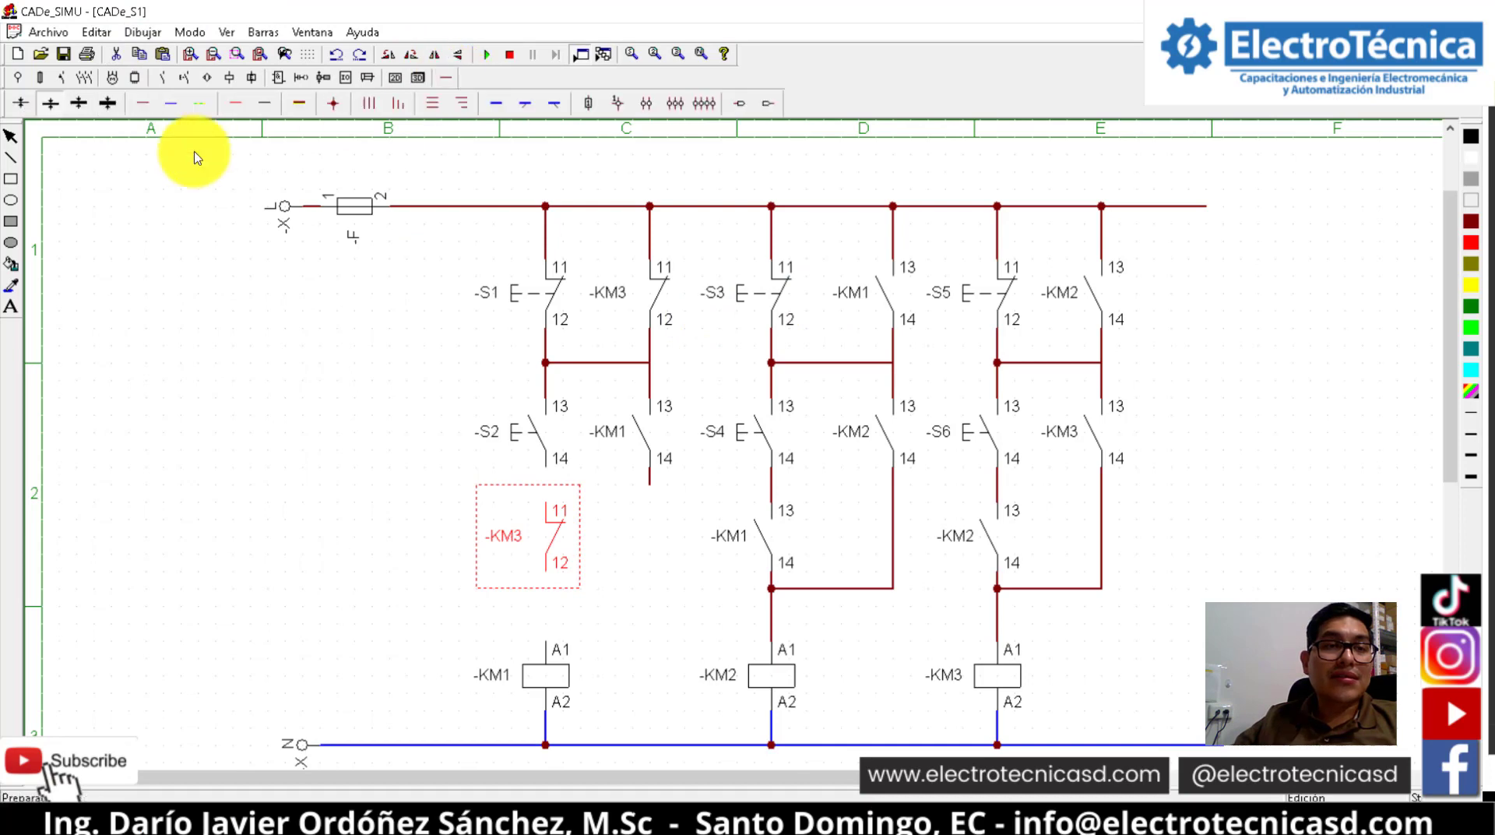
{"action": "left_click", "coordinate": [142, 105]}
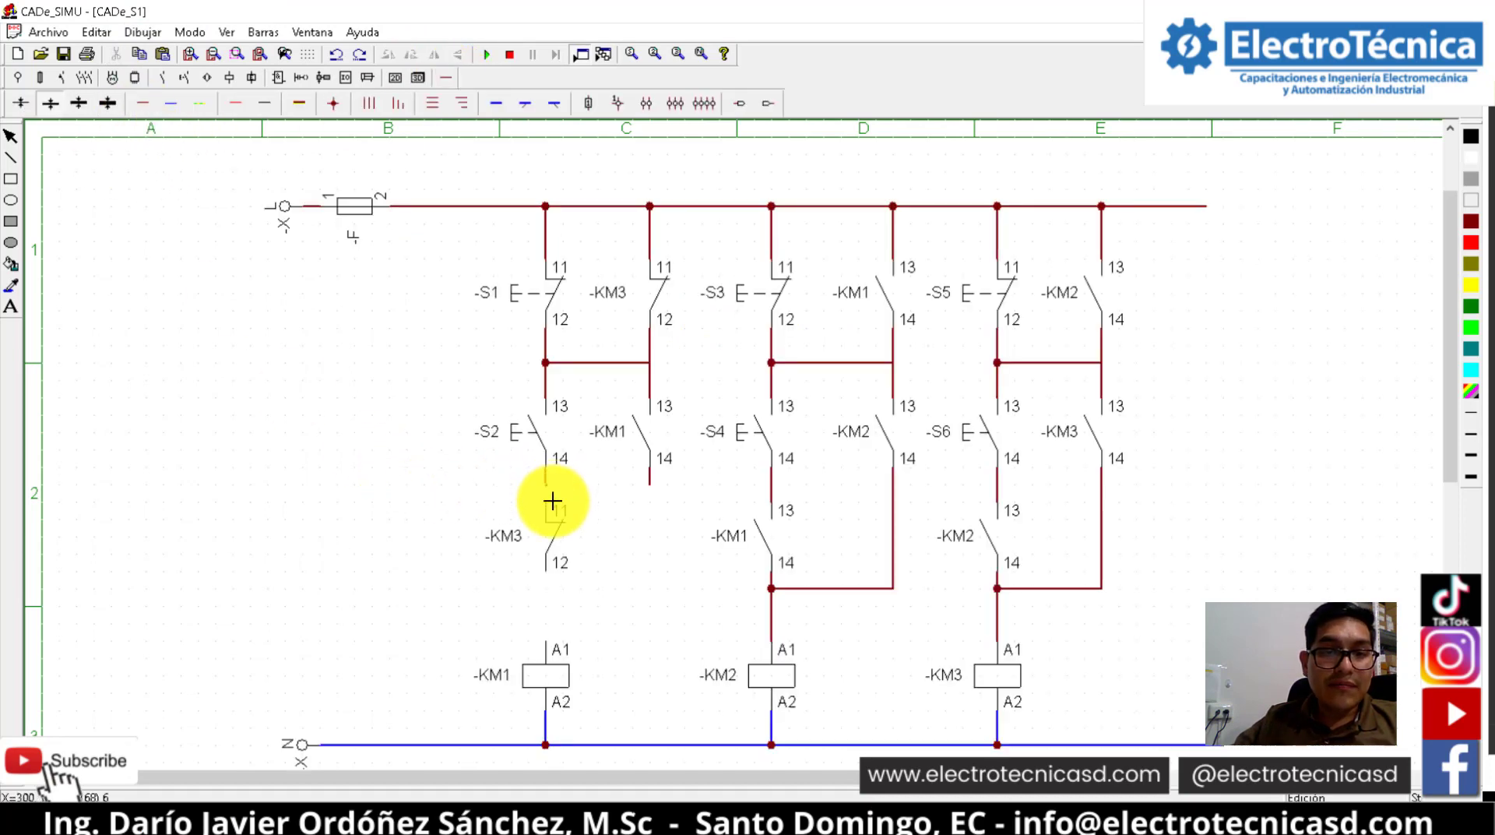
{"action": "left_click_drag", "start_coordinate": [547, 574], "coordinate": [548, 638]}
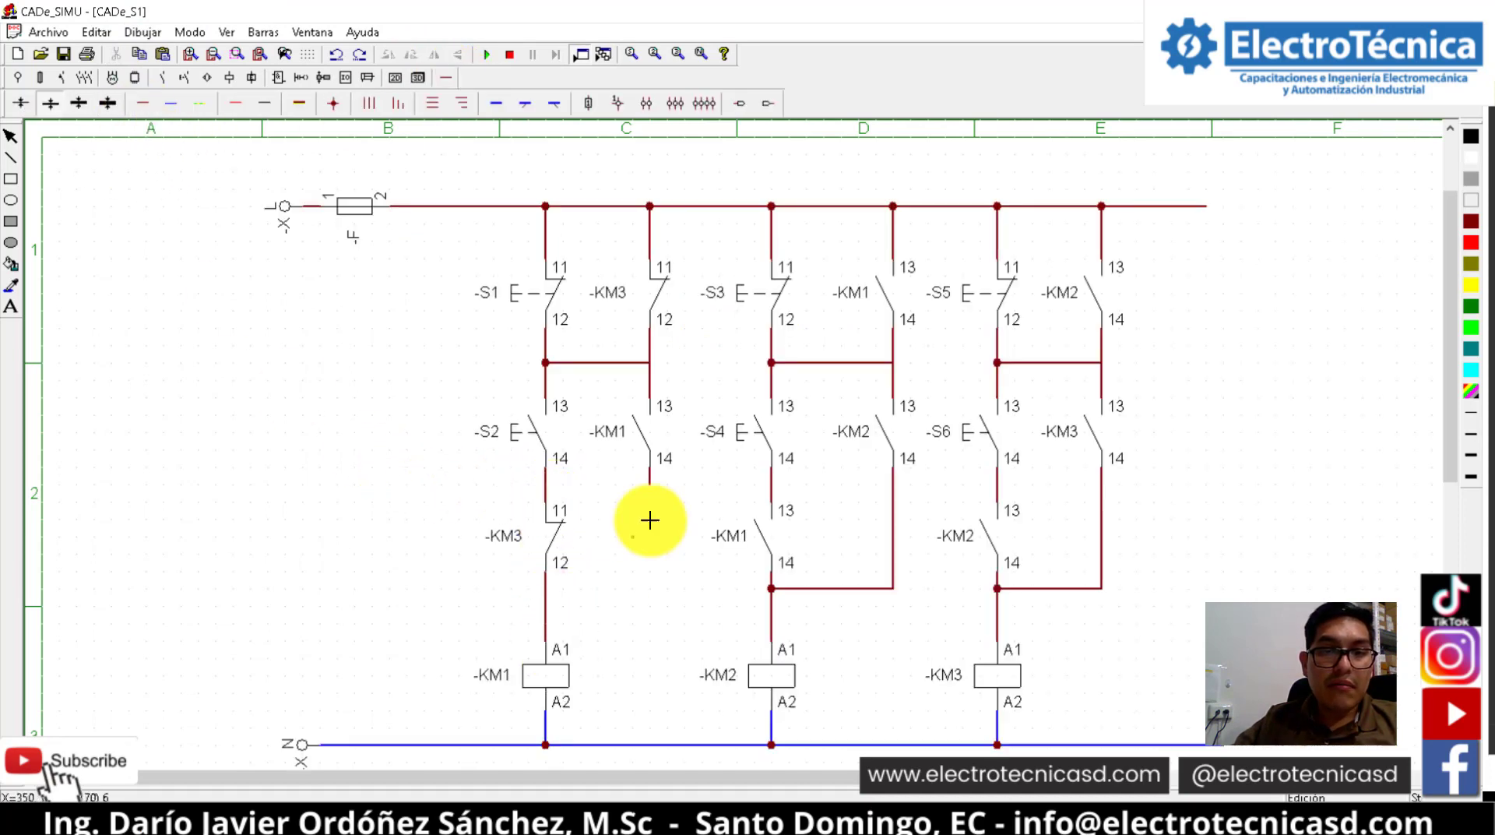
{"action": "mouse_move", "coordinate": [654, 494]}
{"action": "left_mouse_down"}
{"action": "mouse_move", "coordinate": [648, 584]}
{"action": "mouse_move", "coordinate": [561, 595]}
{"action": "left_mouse_up"}
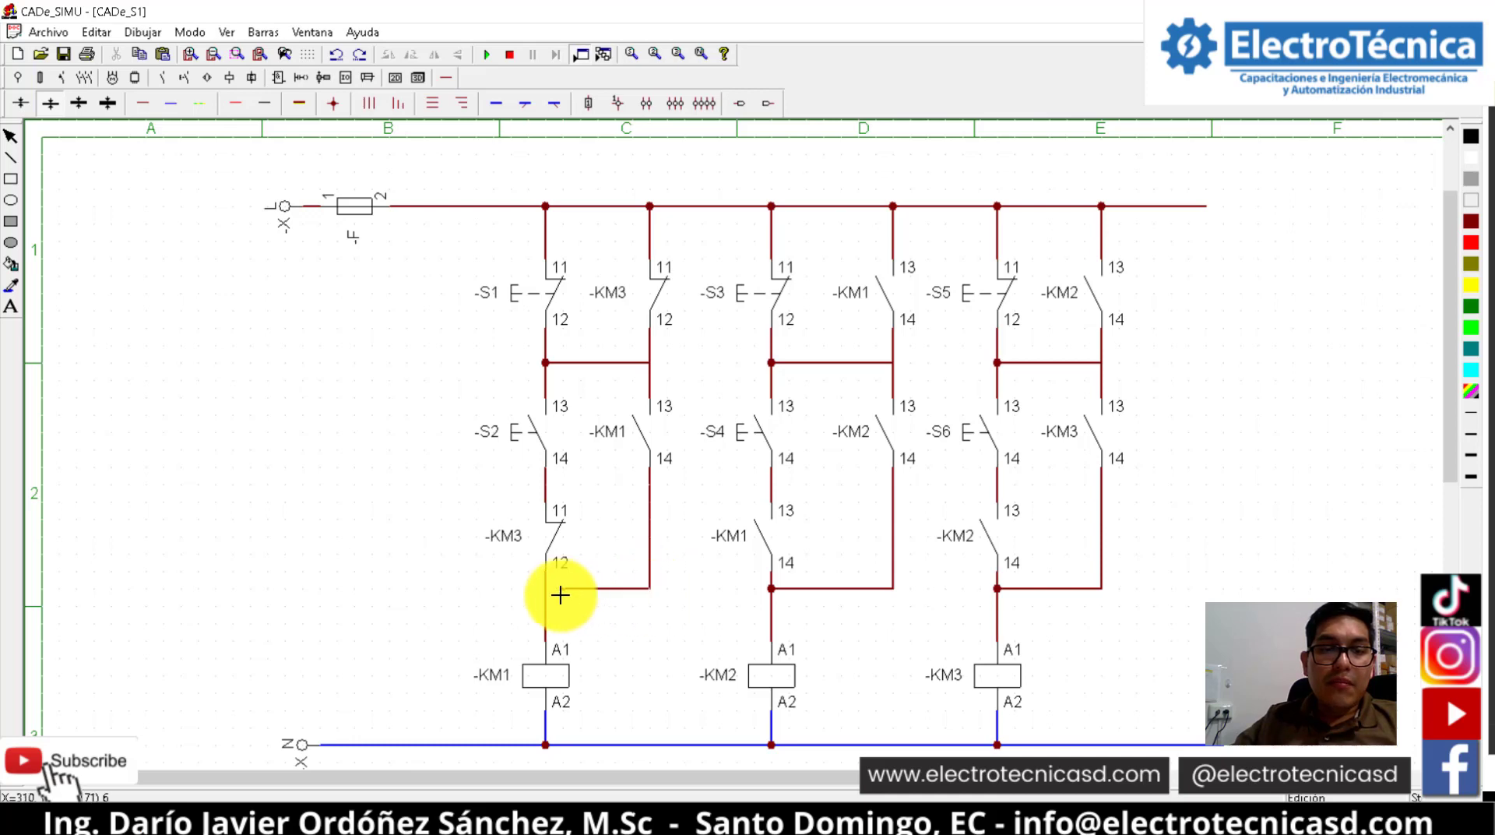
Start the simulation and energize KM1 with S2, try S1 before KM2 is on, and energize KM2 with S4 and KM3 with S6
{"action": "left_click", "coordinate": [490, 55]}
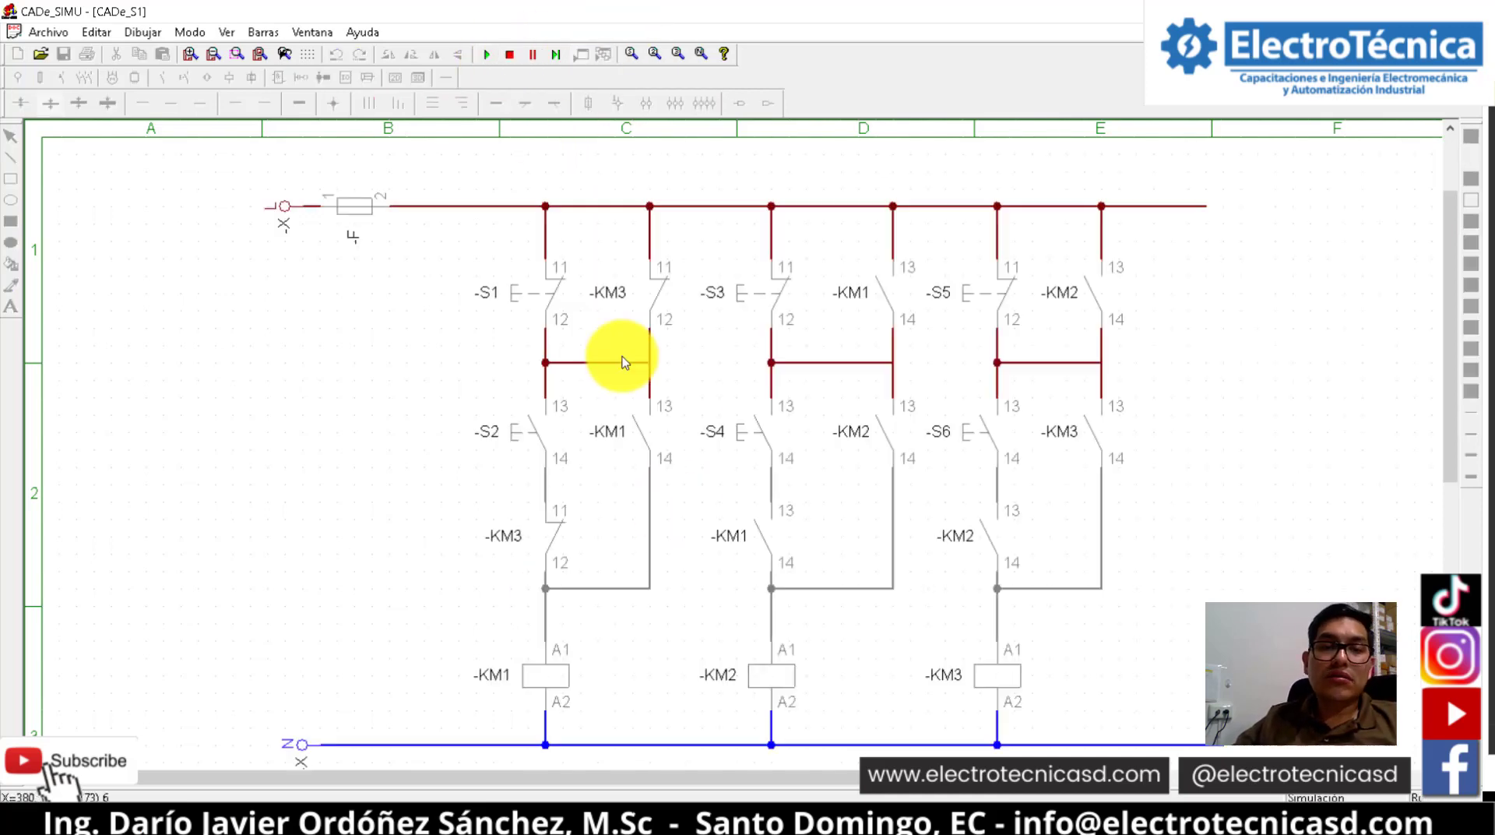
{"action": "left_click", "coordinate": [542, 440]}
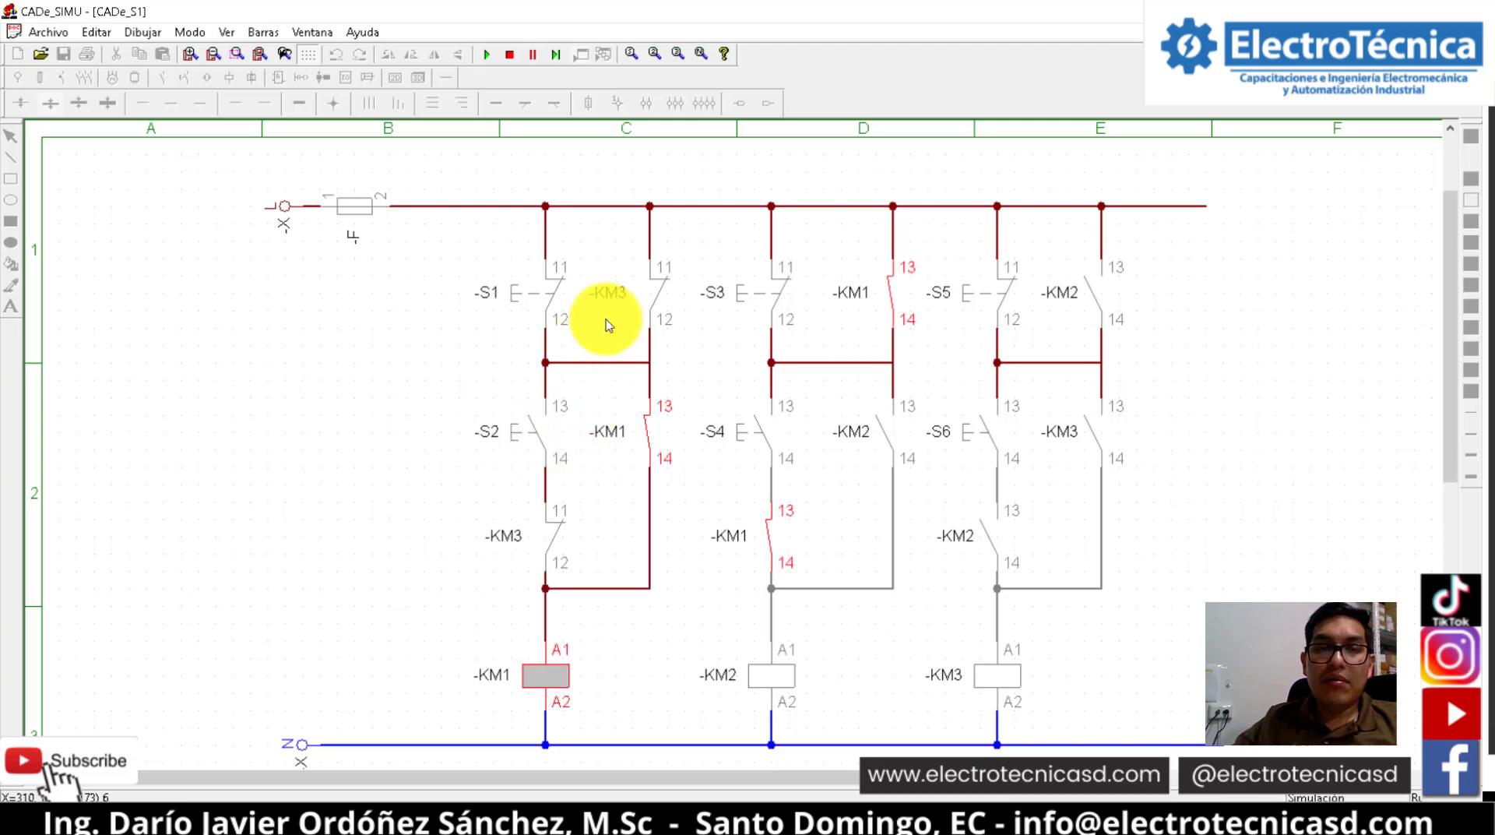
{"action": "left_click", "coordinate": [567, 299]}
{"action": "left_click", "coordinate": [779, 425]}
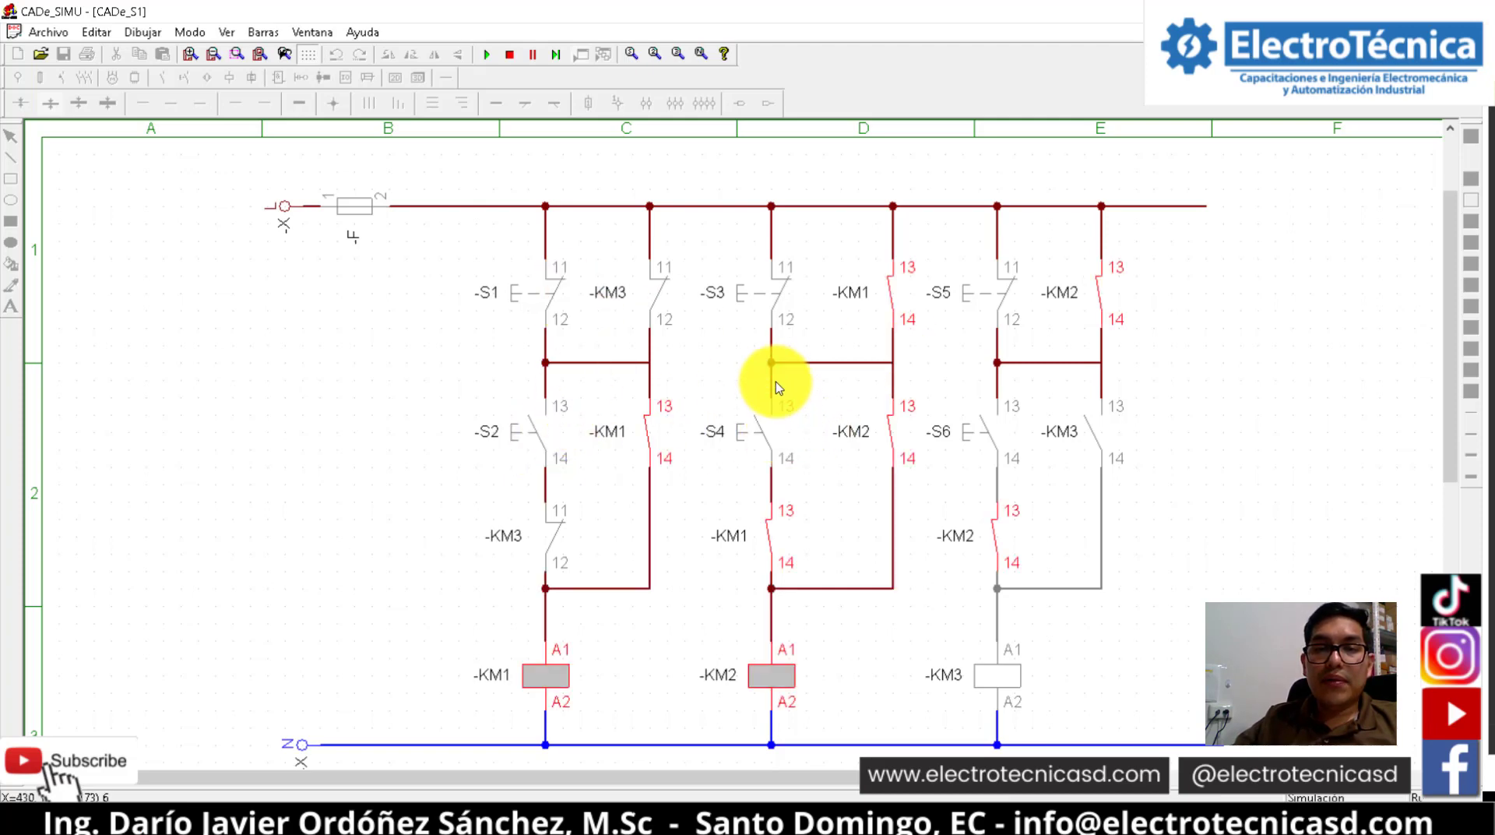
{"action": "left_click", "coordinate": [982, 447]}
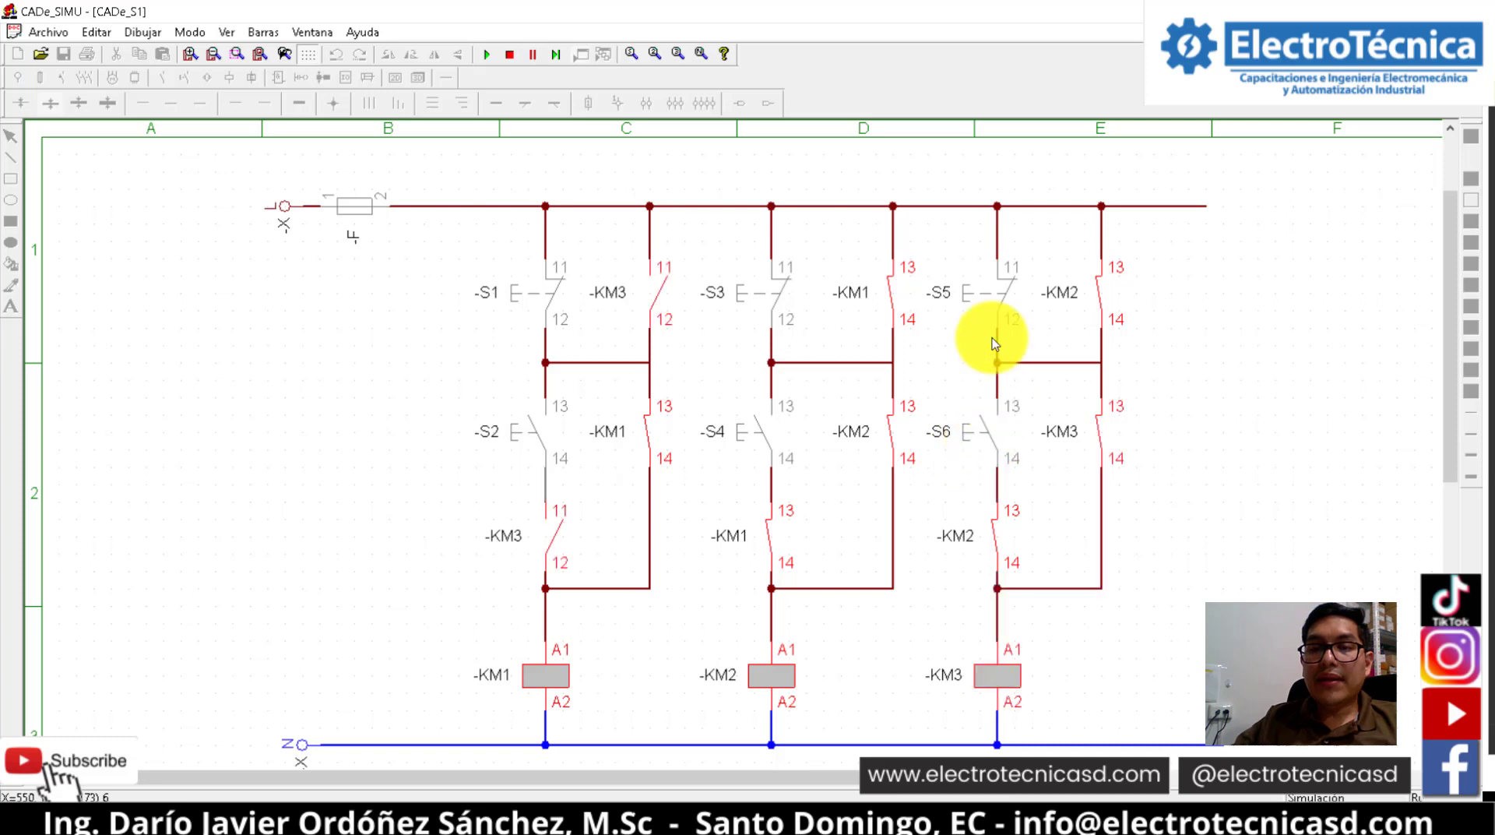
Switch off KM1, KM2 and KM3 in that order using S1, S3 and S5
{"action": "left_click", "coordinate": [555, 303]}
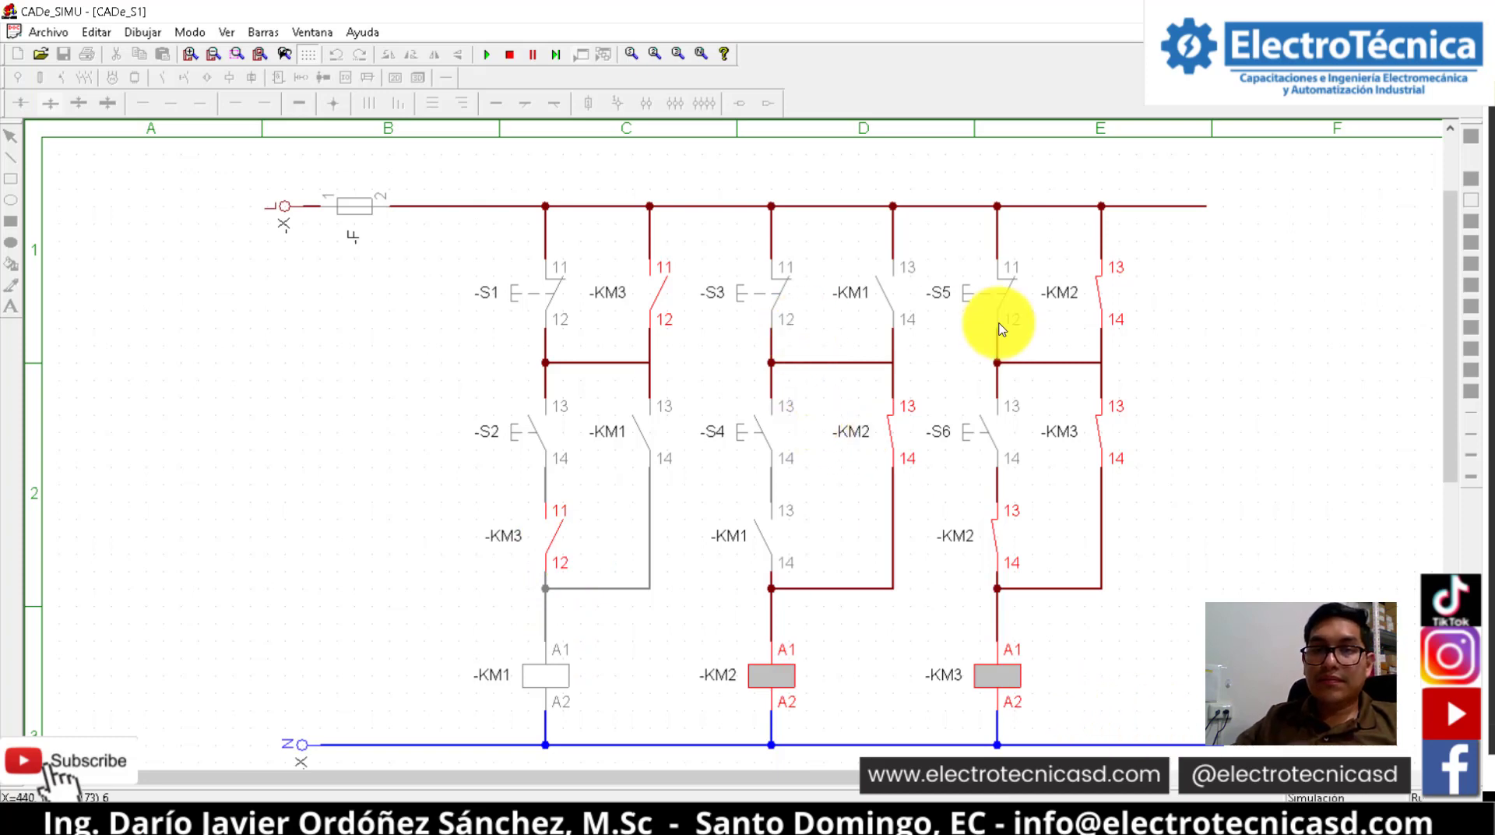
{"action": "left_click", "coordinate": [774, 306]}
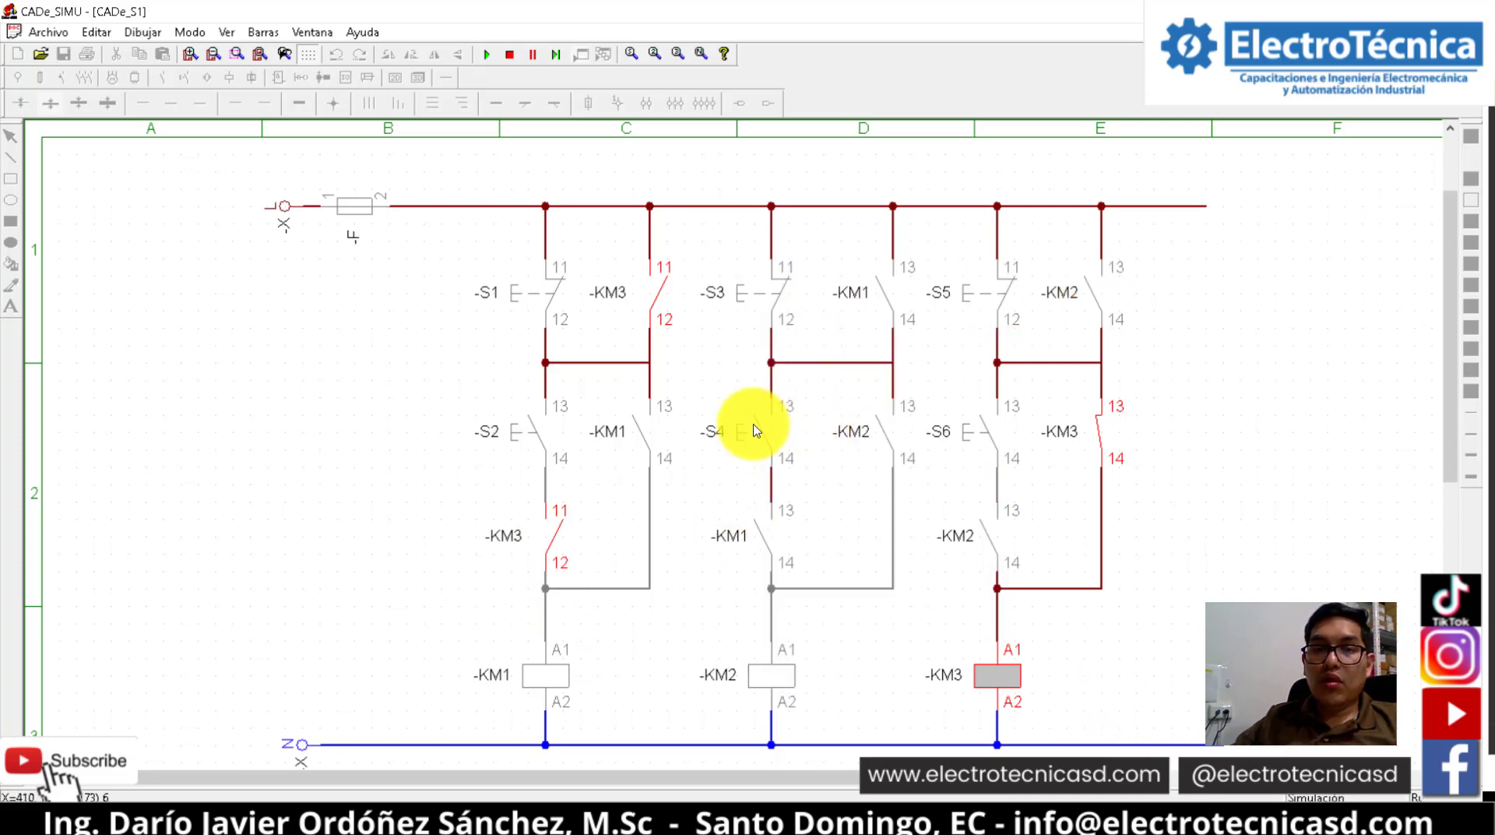
{"action": "left_click", "coordinate": [1004, 315]}
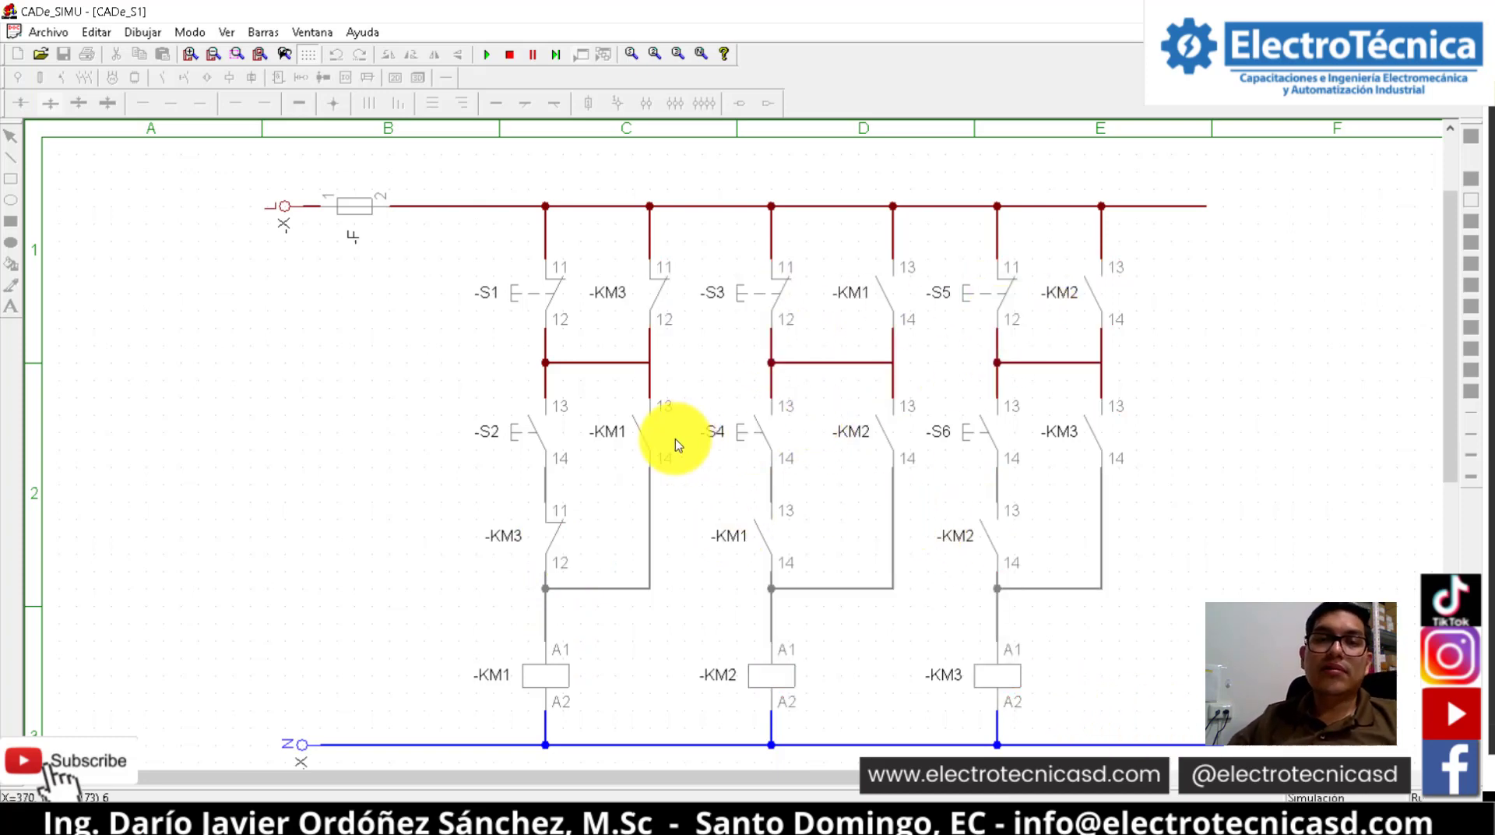
Switch to Microsoft Whiteboard, draw three green arrows pointing at the on and off order diagram, and return to the CADe_SIMU circuit
{"action": "left_click", "coordinate": [389, 824]}
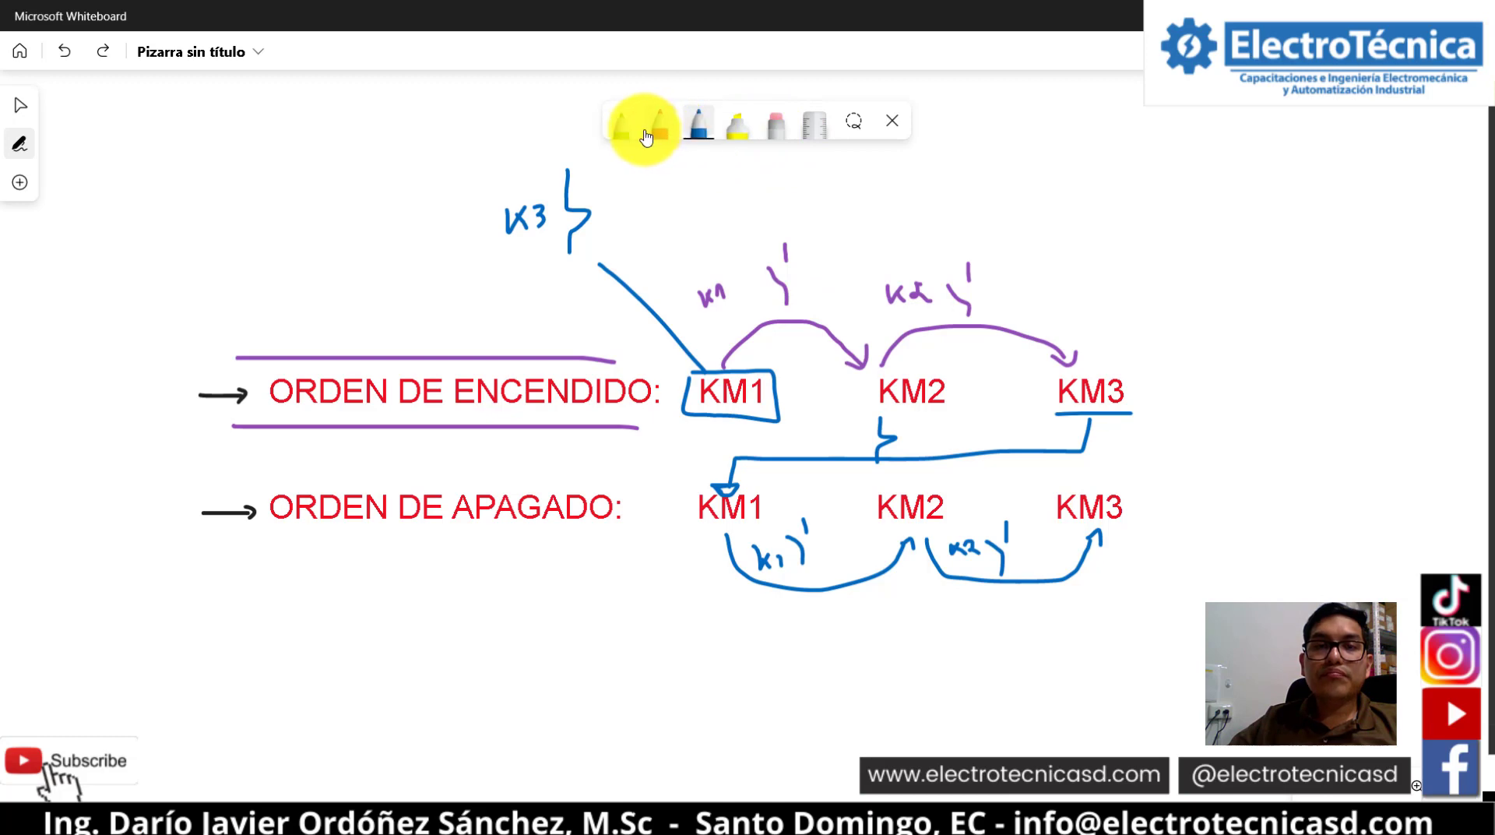
{"action": "left_click", "coordinate": [621, 123]}
{"action": "mouse_move", "coordinate": [1345, 206]}
{"action": "left_mouse_down"}
{"action": "mouse_move", "coordinate": [1203, 277]}
{"action": "mouse_move", "coordinate": [1248, 296]}
{"action": "left_mouse_up"}
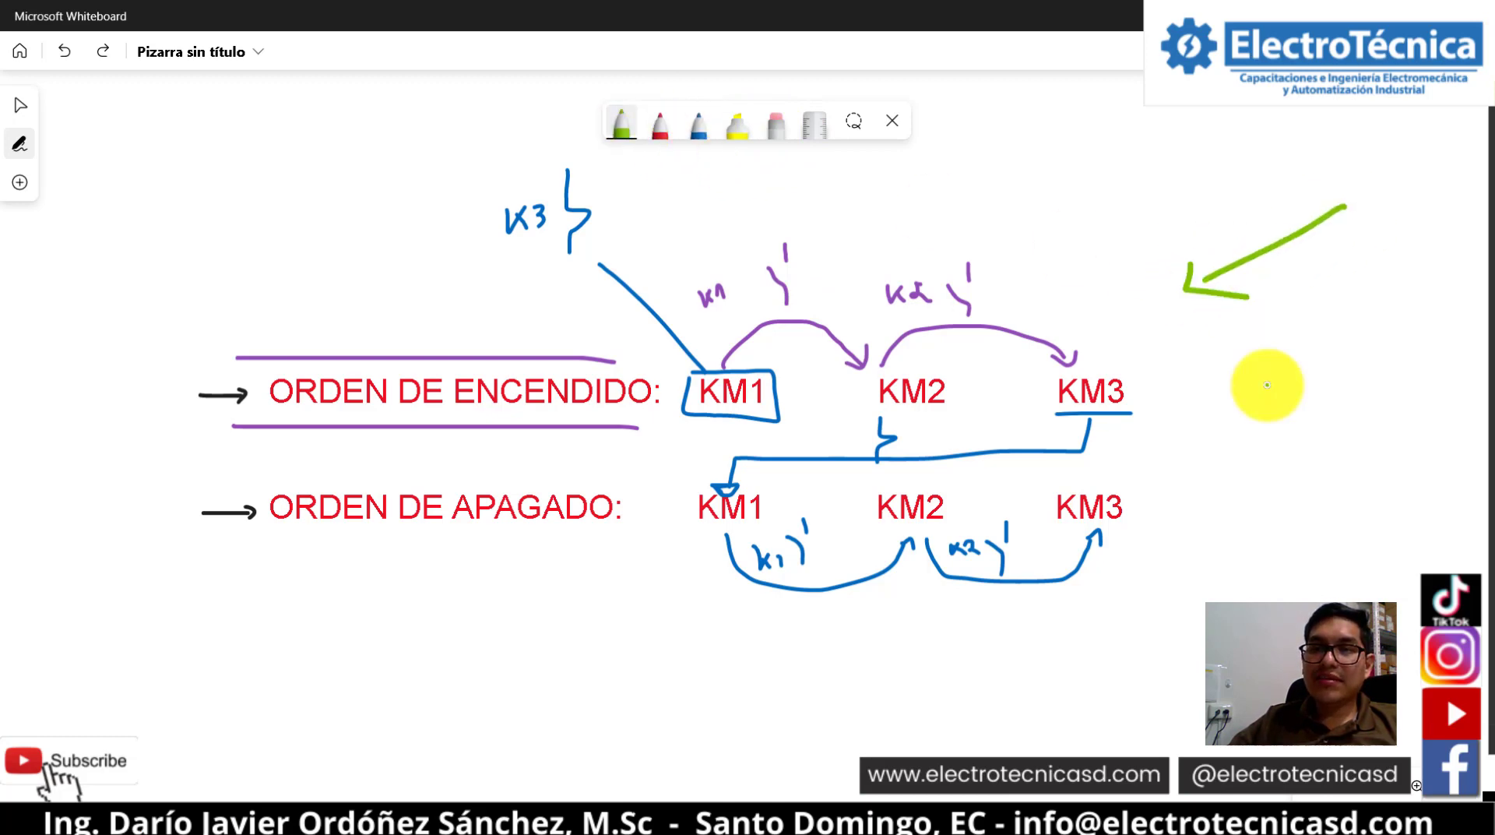
{"action": "left_click_drag", "start_coordinate": [1200, 600], "coordinate": [1235, 583]}
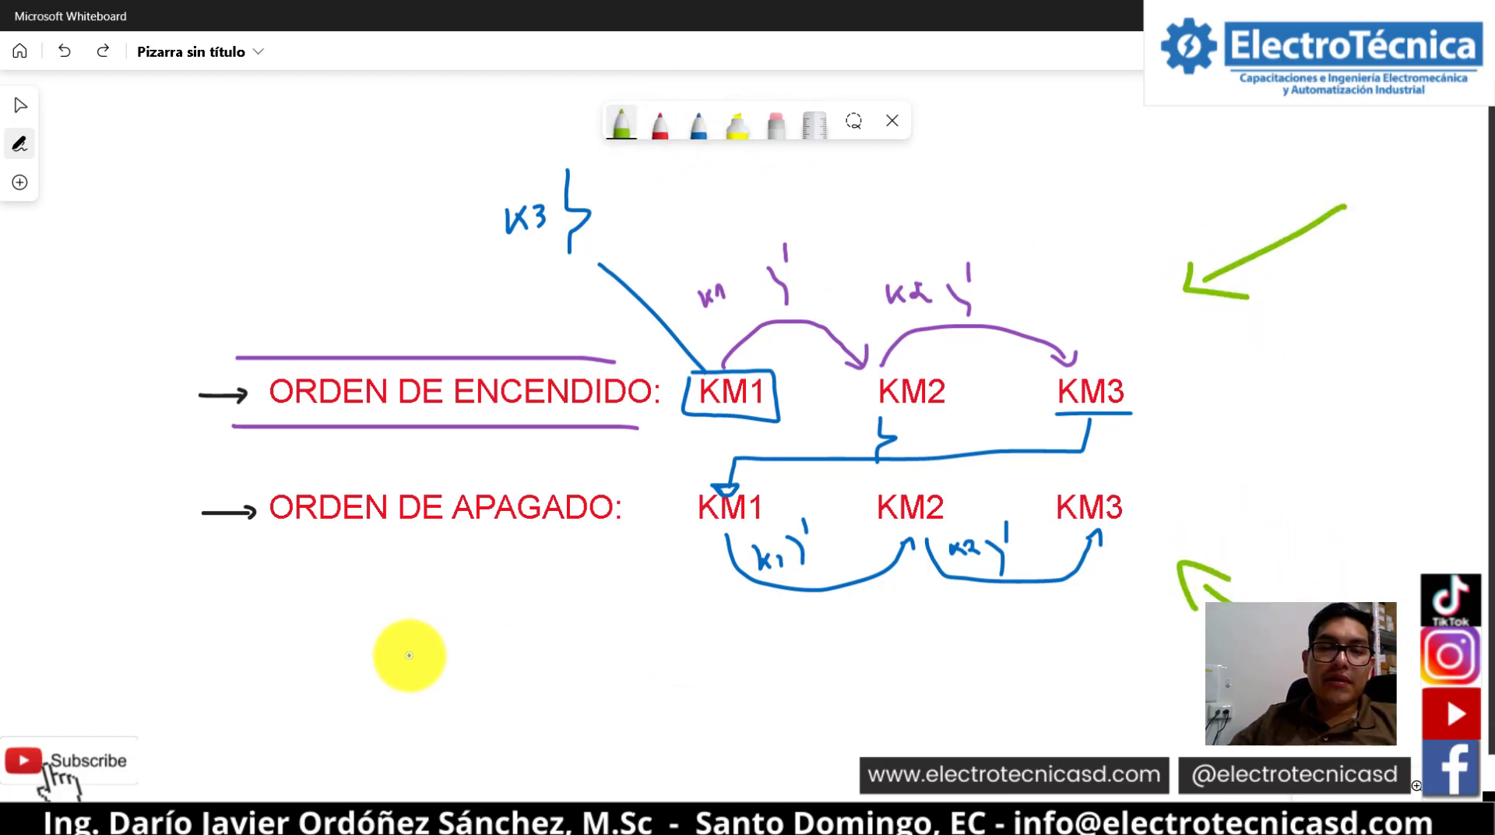
{"action": "mouse_move", "coordinate": [371, 709]}
{"action": "left_mouse_down"}
{"action": "mouse_move", "coordinate": [575, 628]}
{"action": "mouse_move", "coordinate": [573, 658]}
{"action": "left_mouse_up"}
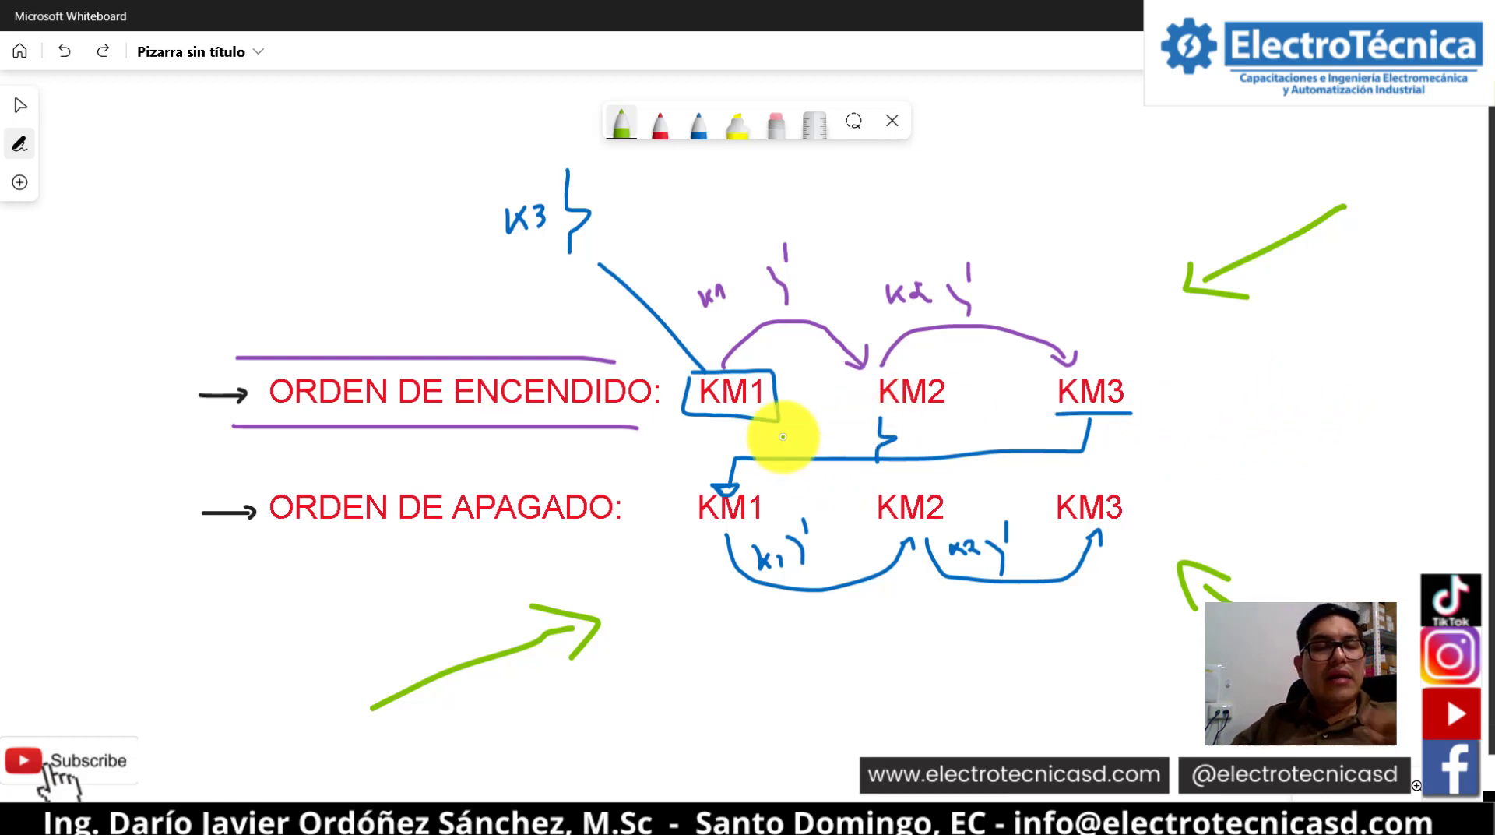
{"action": "scroll", "coordinate": [672, 360], "scroll_direction": "down", "scroll_amount": 1}
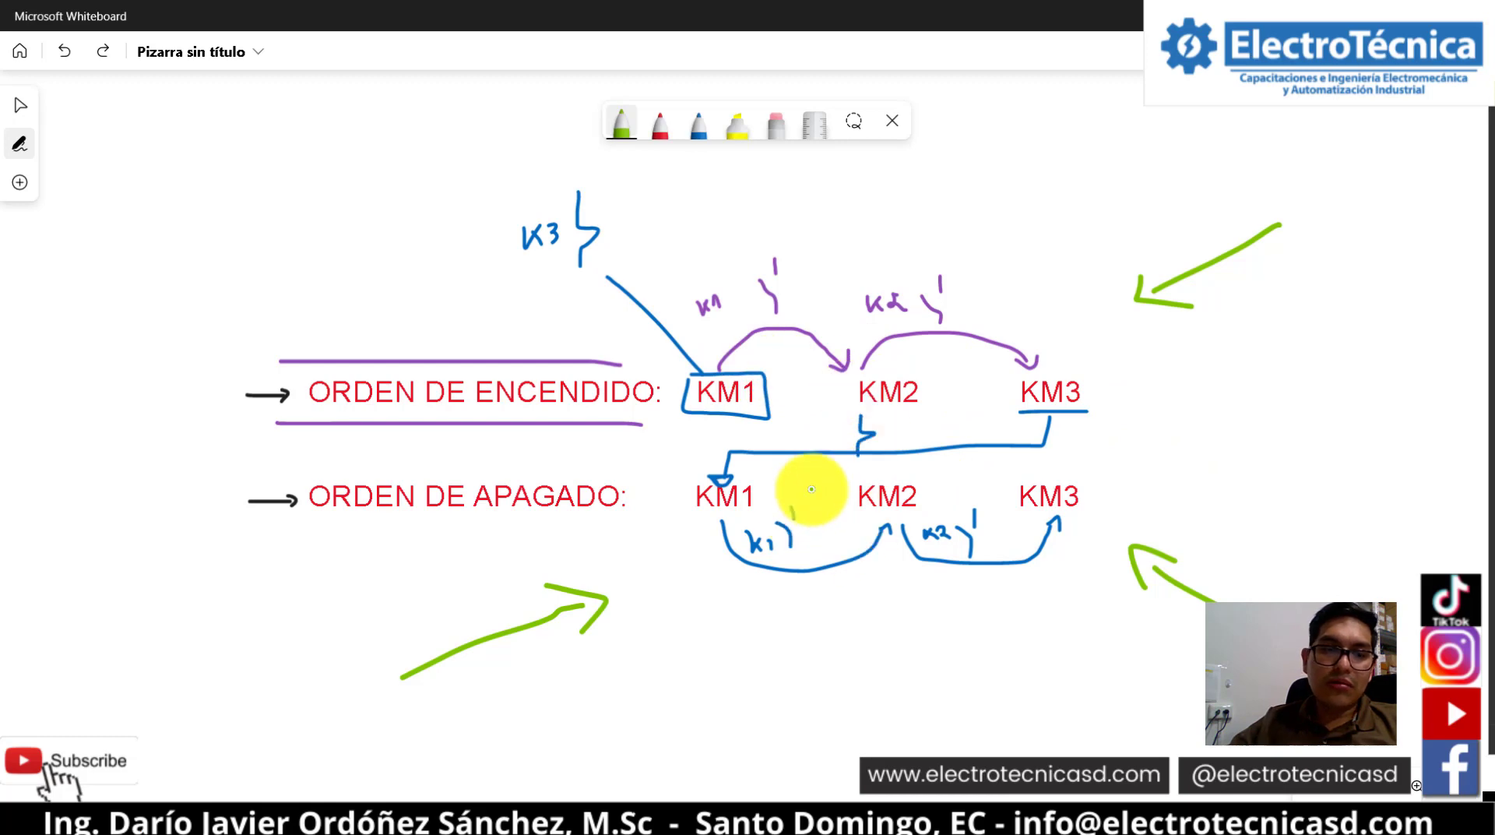
{"action": "mouse_move", "coordinate": [284, 794]}
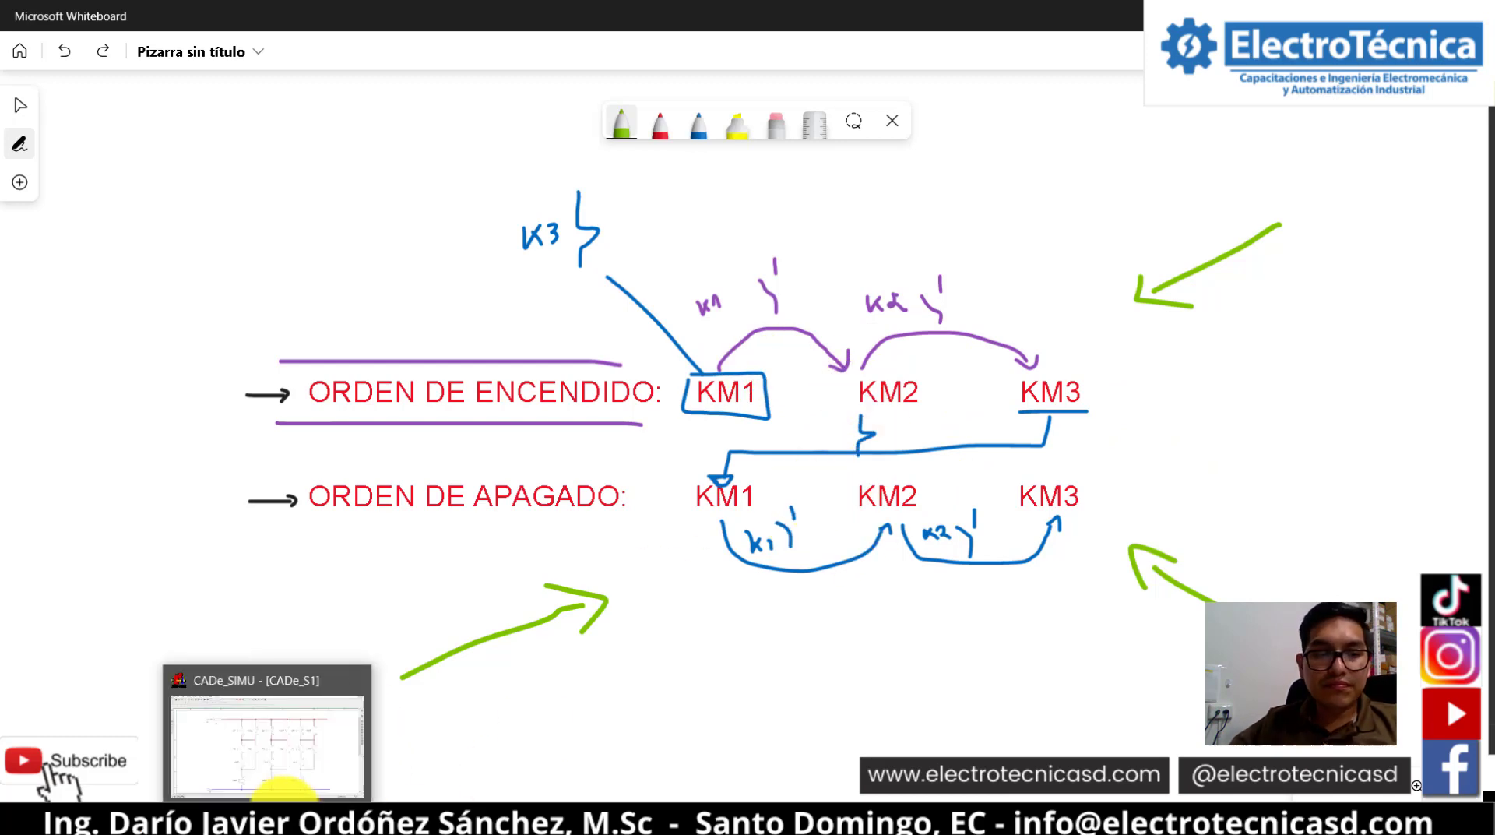
{"action": "left_click", "coordinate": [283, 755]}
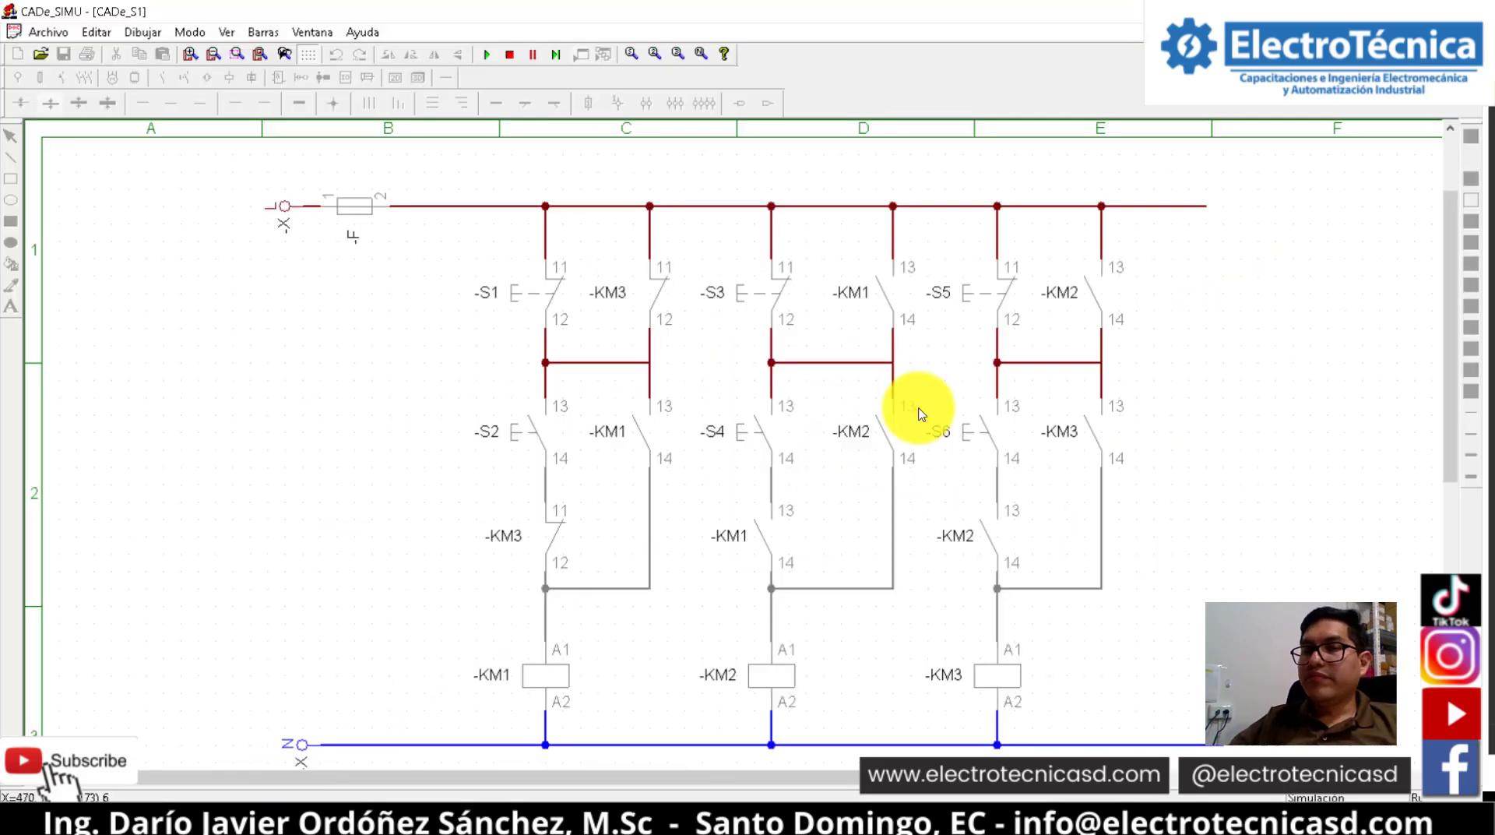